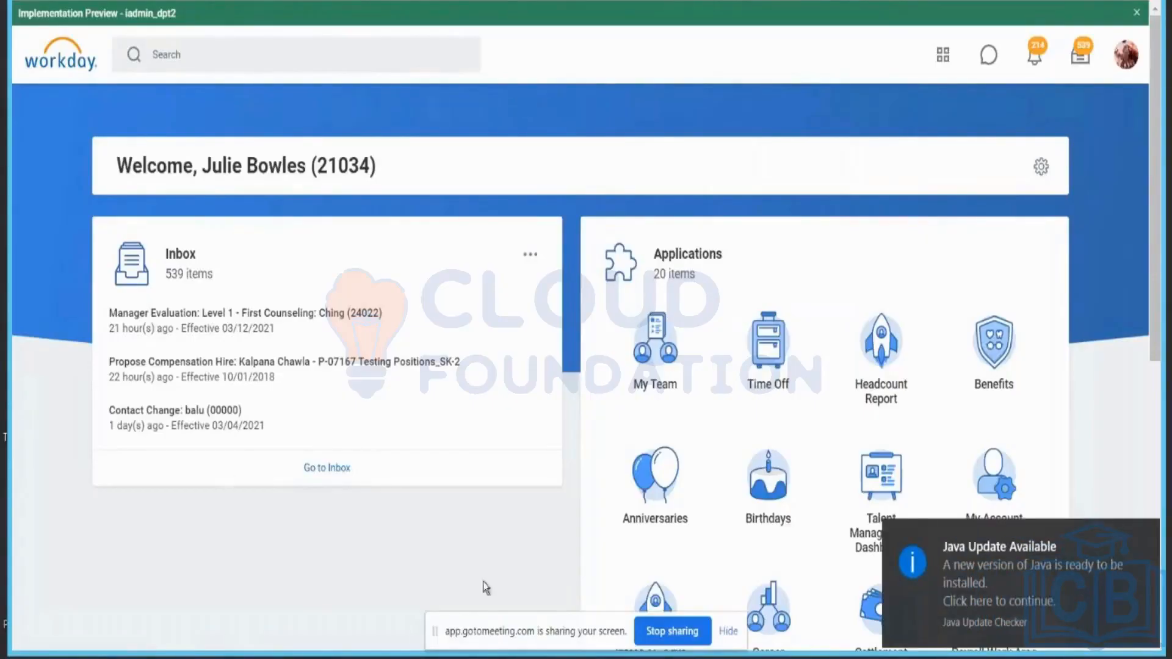
# - Close the Java Update Available notification covering the Workday home page
pyautogui.click(1136, 522)
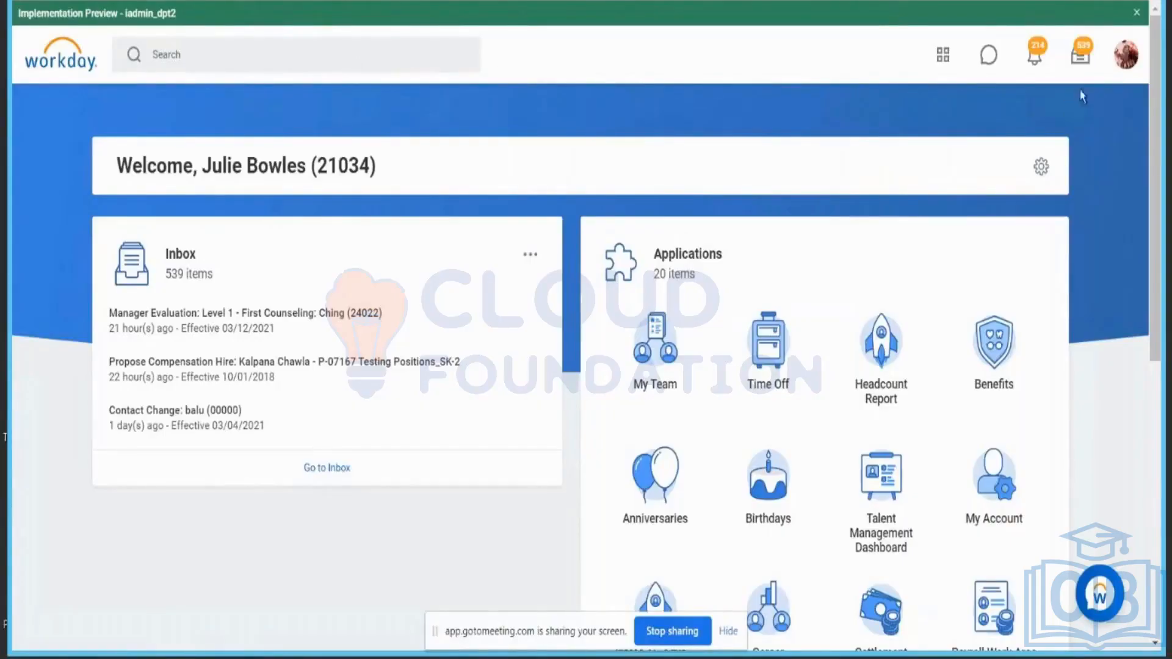
# - Go to Drive from the profile menu, then open File Explorer on This PC
pyautogui.click(1125, 55)
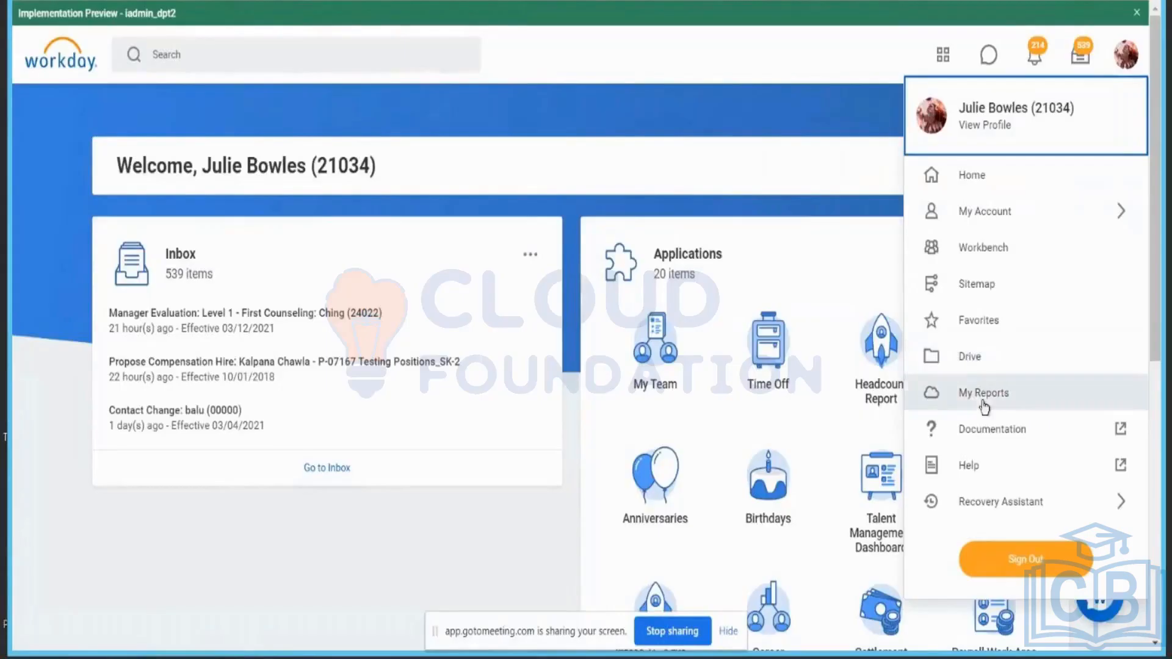
pyautogui.click(964, 362)
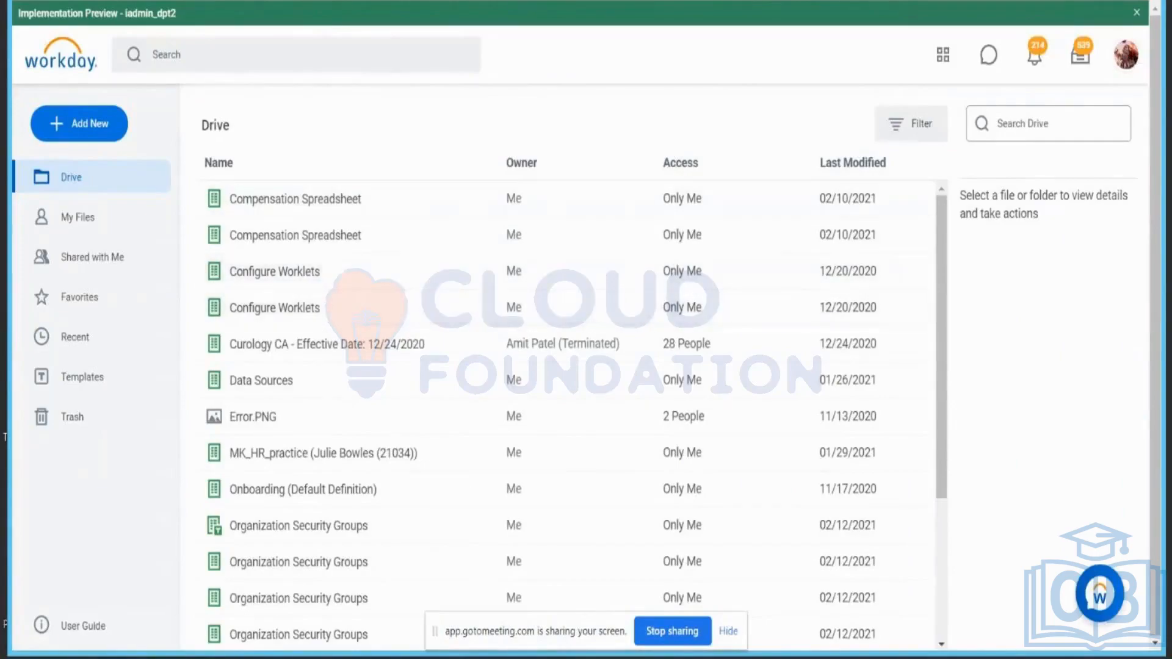
pyautogui.press('super+e')
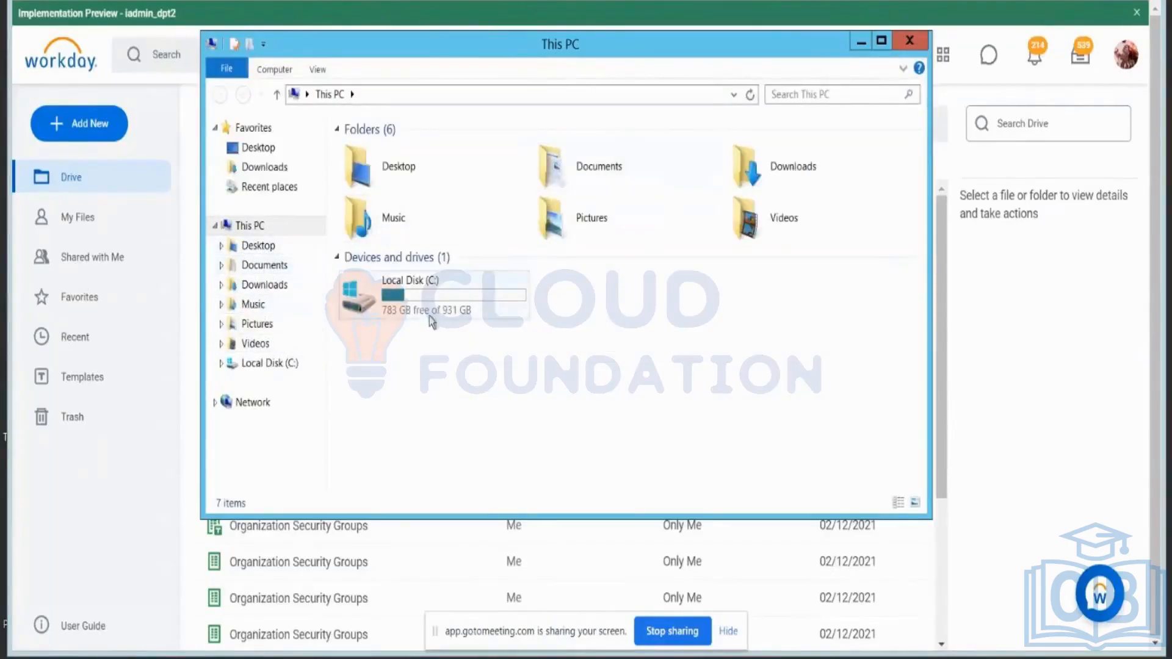
# - Confirm the Documents folder is empty, adjust the Explorer window, then close it
pyautogui.click(269, 265)
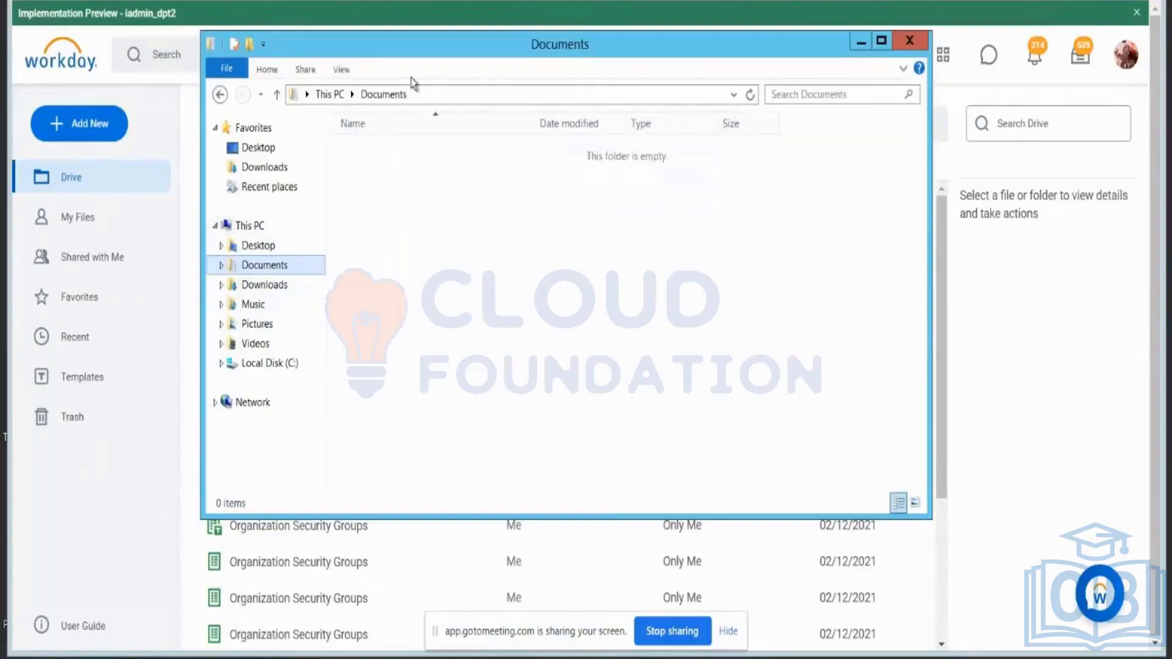
pyautogui.moveTo(494, 46); pyautogui.dragTo(488, 108)
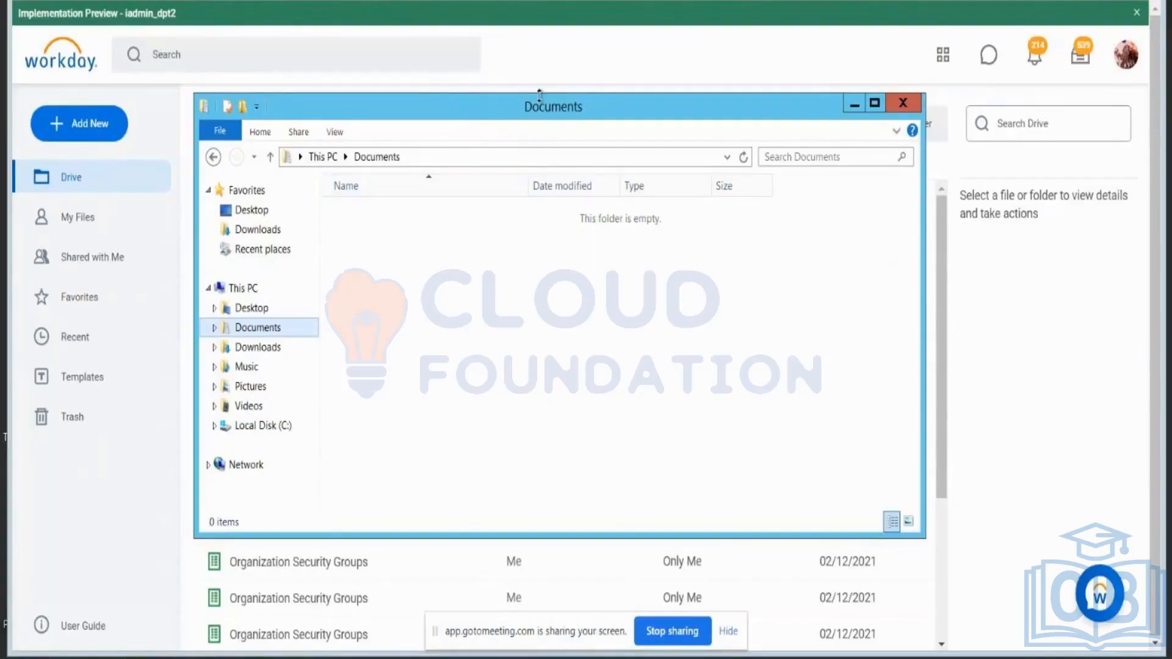
pyautogui.moveTo(541, 93); pyautogui.dragTo(529, 113)
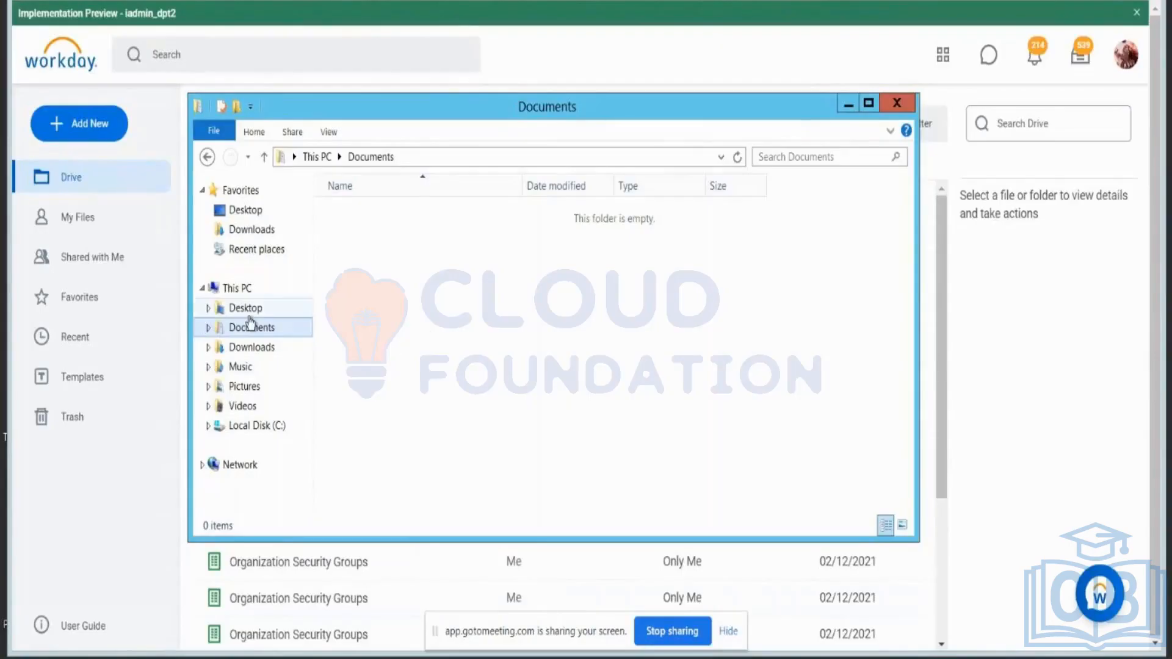
pyautogui.rightClick(386, 259)
pyautogui.click(364, 287)
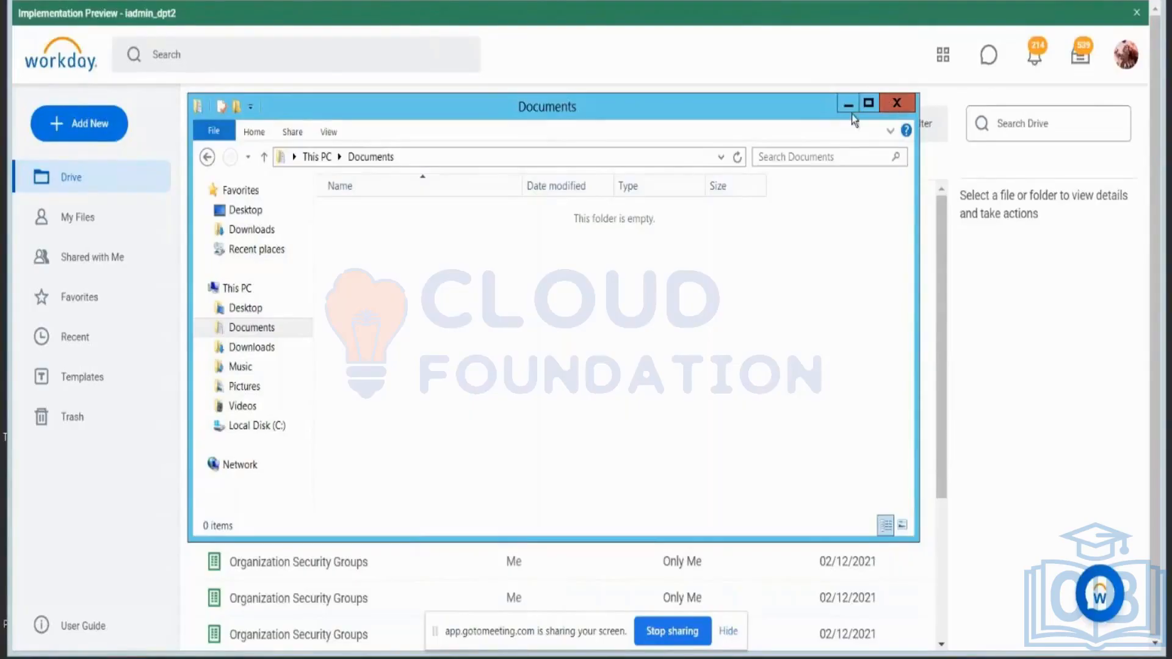
pyautogui.click(895, 105)
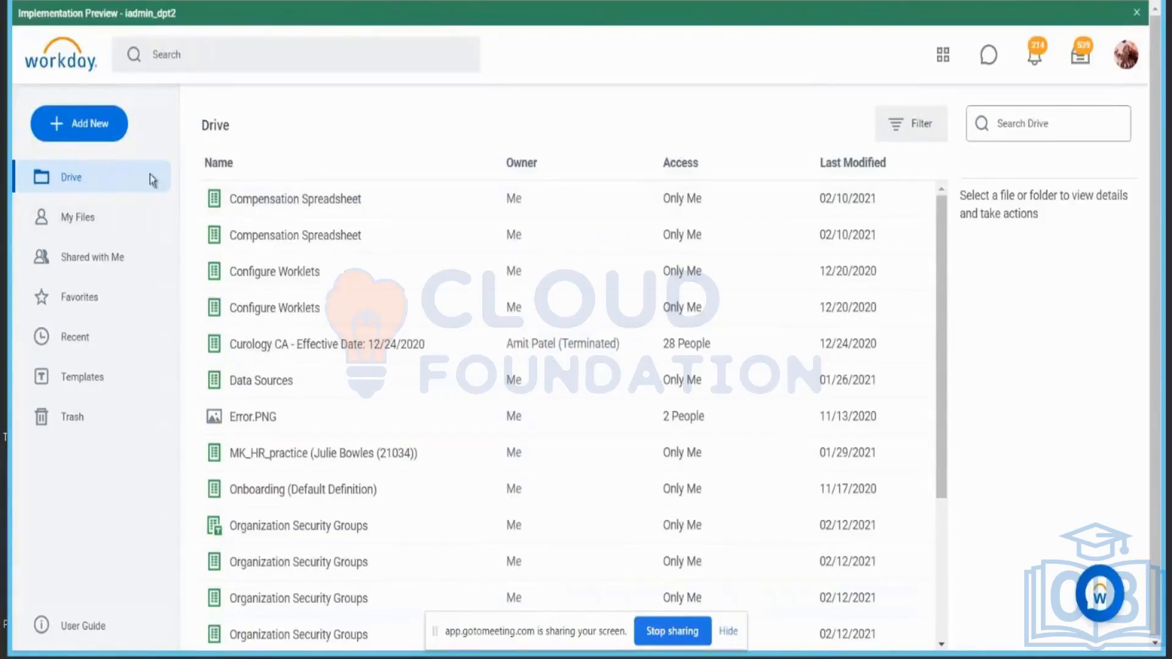
# - Upload Headcount_for_Maintain_Excel_Template_-_K.xlsx from the Desktop via Add New > Upload
pyautogui.click(116, 128)
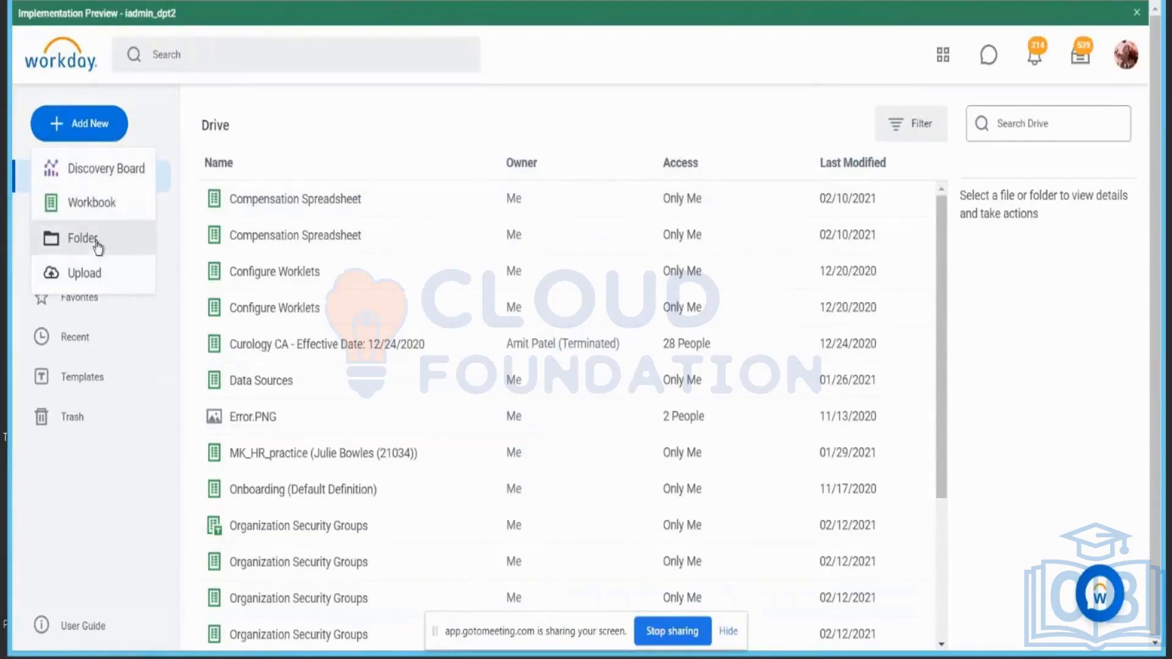
pyautogui.click(91, 287)
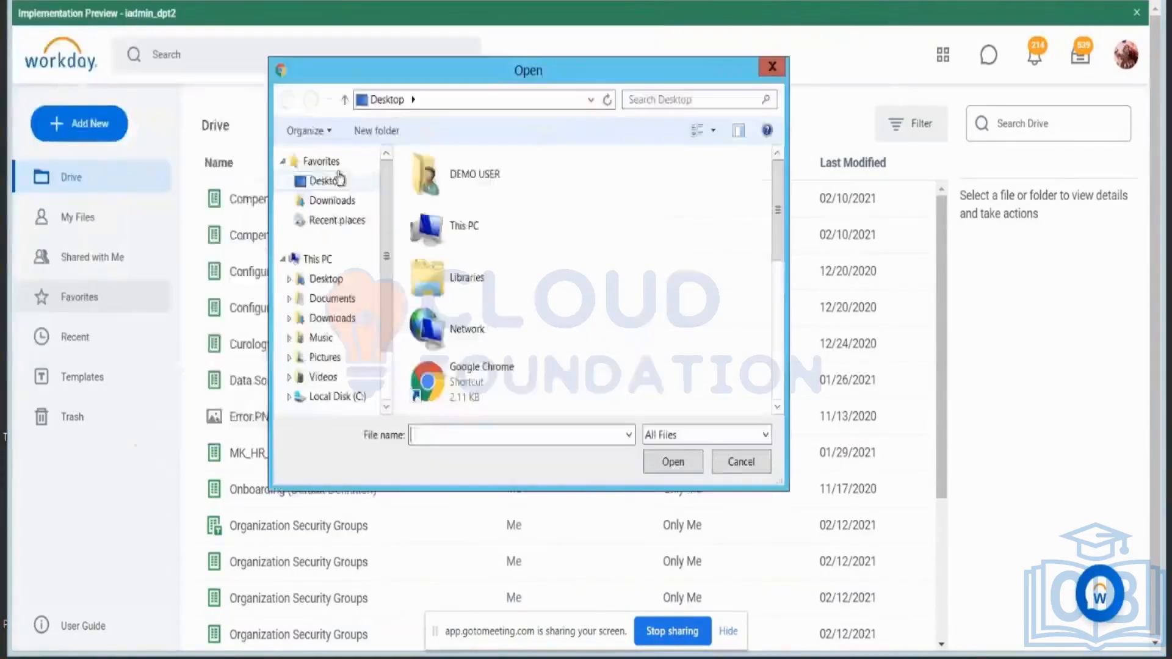
pyautogui.click(339, 179)
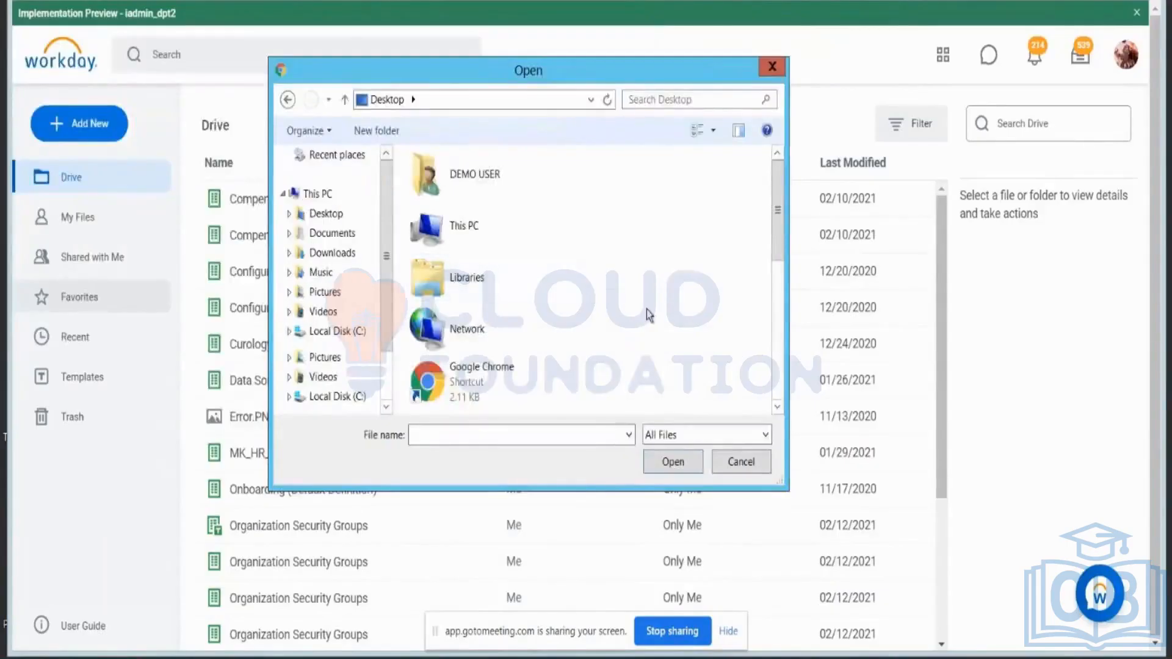
pyautogui.moveTo(781, 199); pyautogui.dragTo(783, 283)
pyautogui.doubleClick(513, 314)
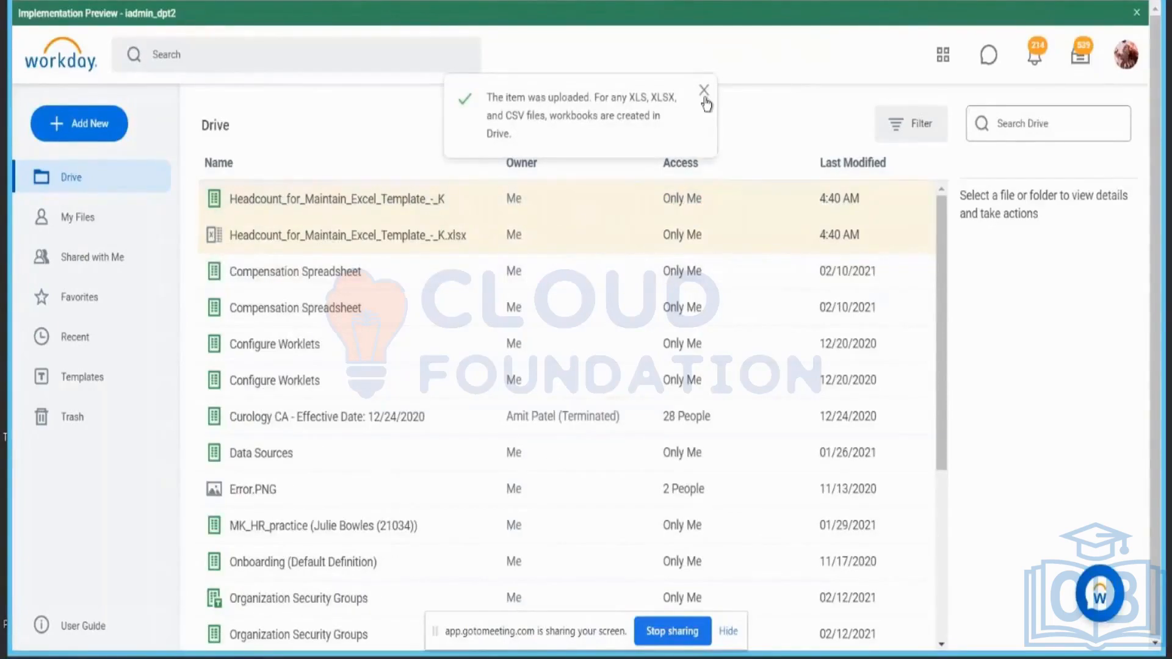
# - Dismiss the upload confirmation and load the worker profile page from the avatar's link options
pyautogui.click(705, 97)
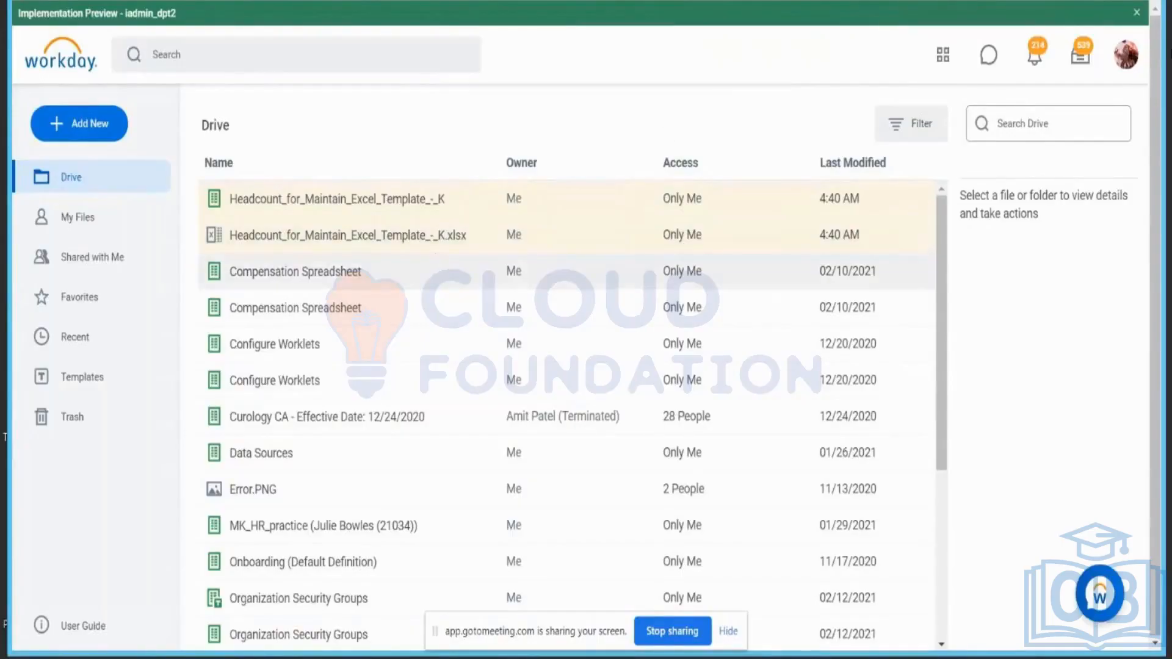
pyautogui.rightClick(1081, 55)
pyautogui.click(1082, 76)
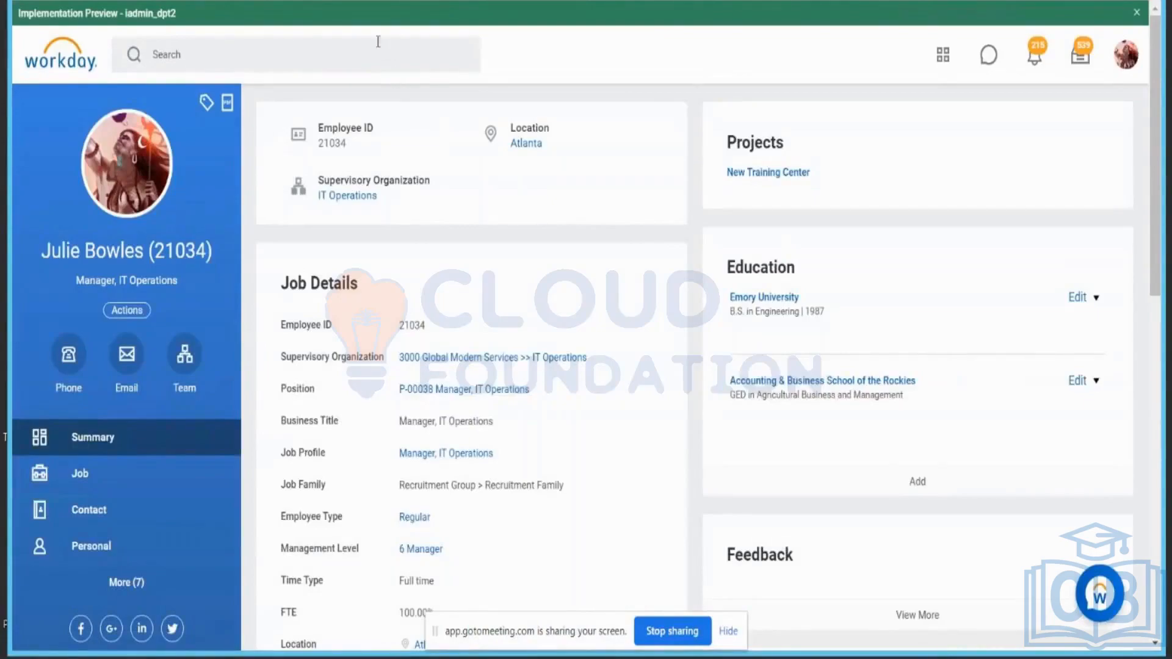
# - Run a Workday-wide search for 'quick link'
pyautogui.click(337, 53)
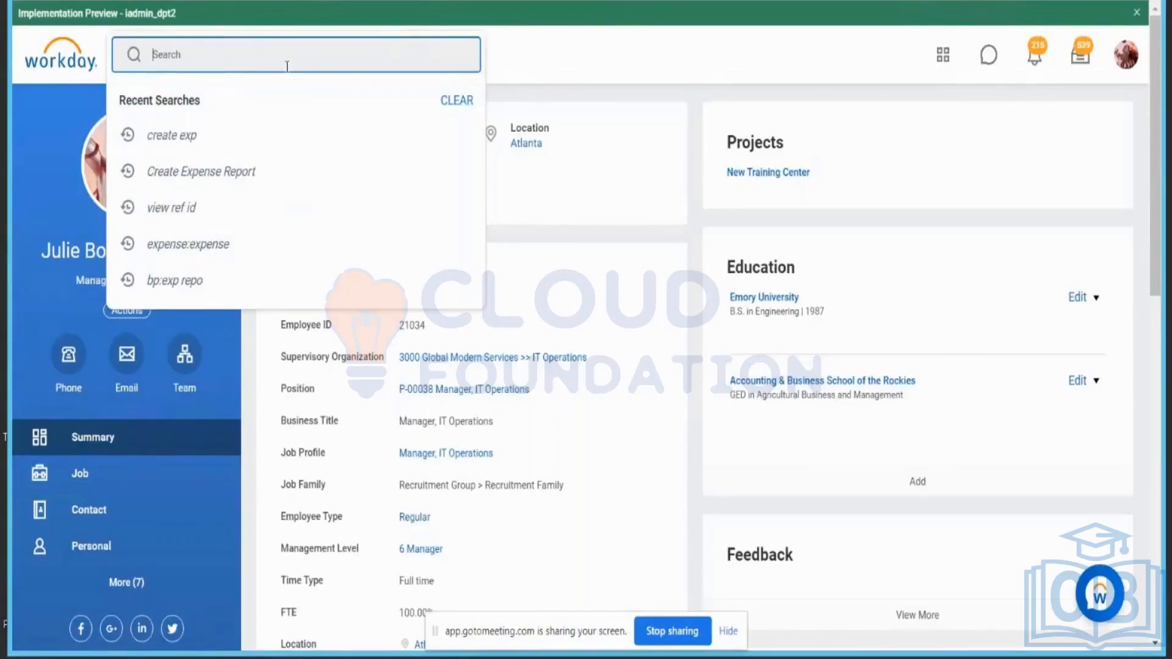
pyautogui.write('quick link')
pyautogui.press('Return')
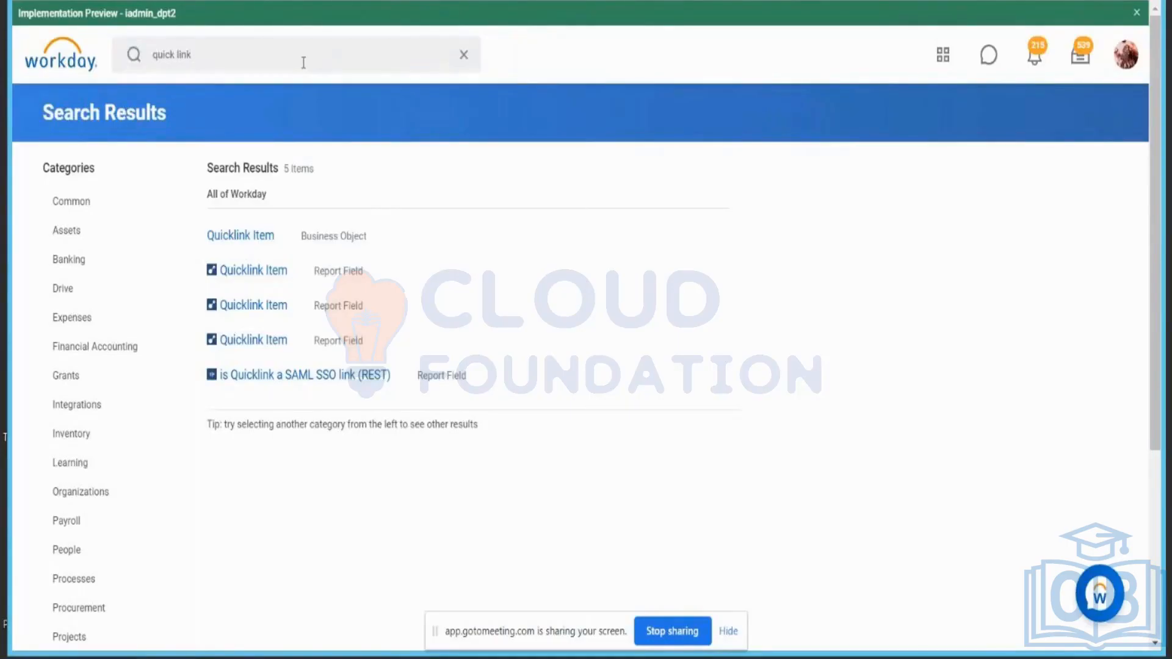
# - Re-run the search with the query 'quicklink'
pyautogui.click(251, 53)
pyautogui.write('quicklink')
pyautogui.press('Return')
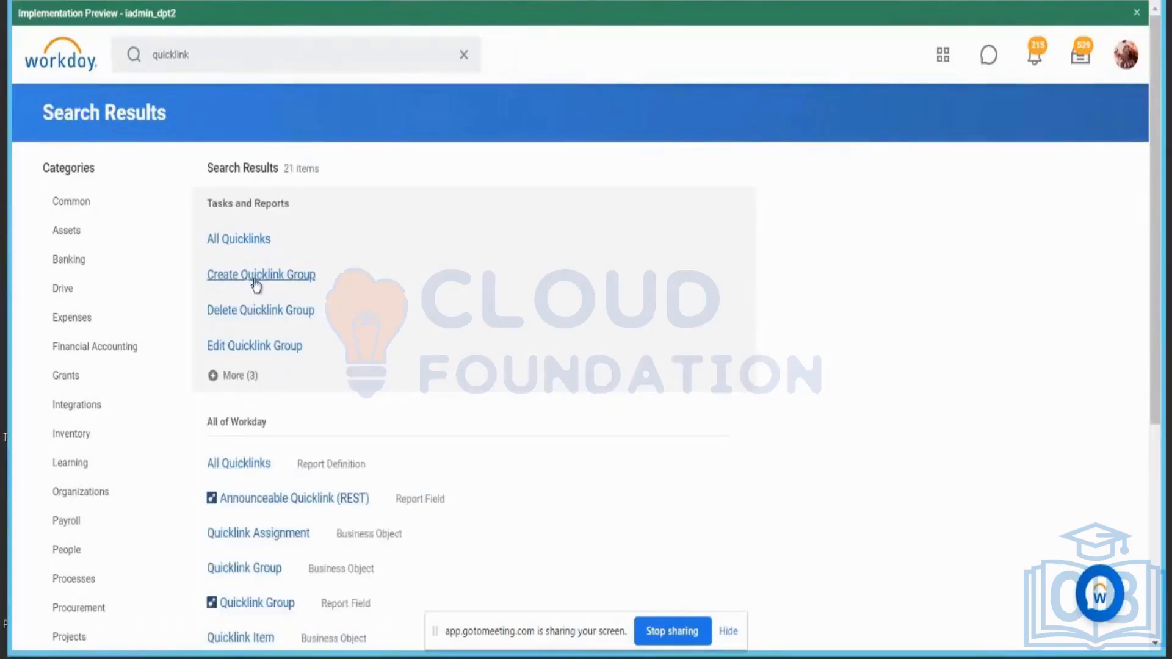
# - Look at Create Quicklink Group, return to results, and expand More to reach Maintain Quicklinks
pyautogui.click(256, 281)
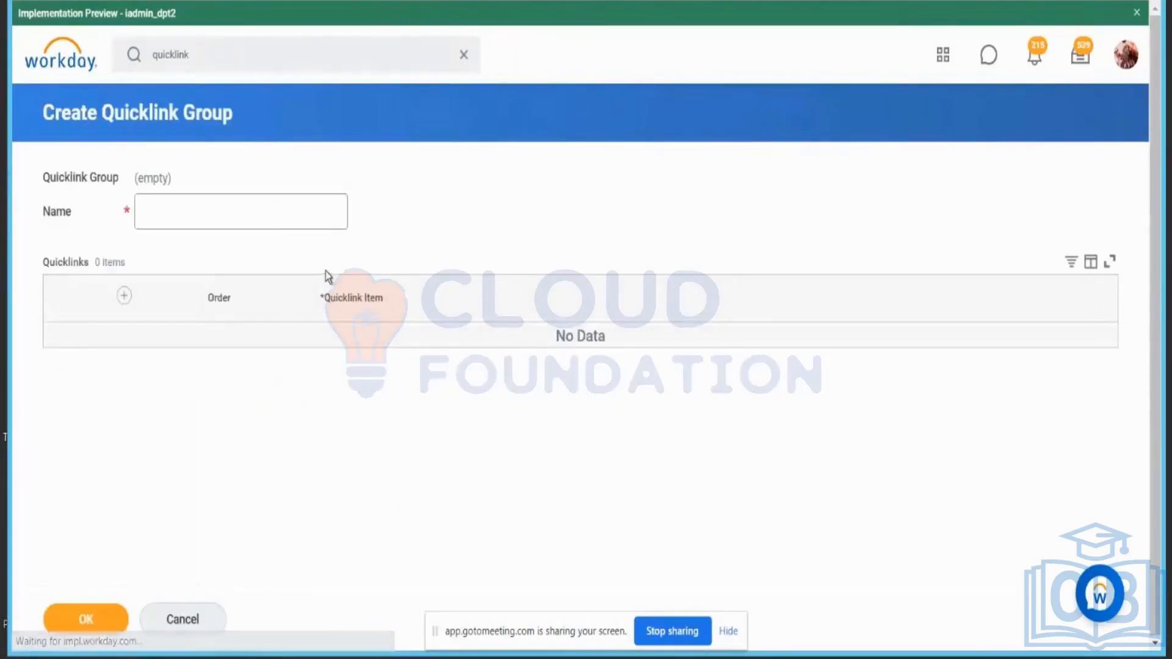
pyautogui.hotkey('alt', 'Left')
pyautogui.click(246, 372)
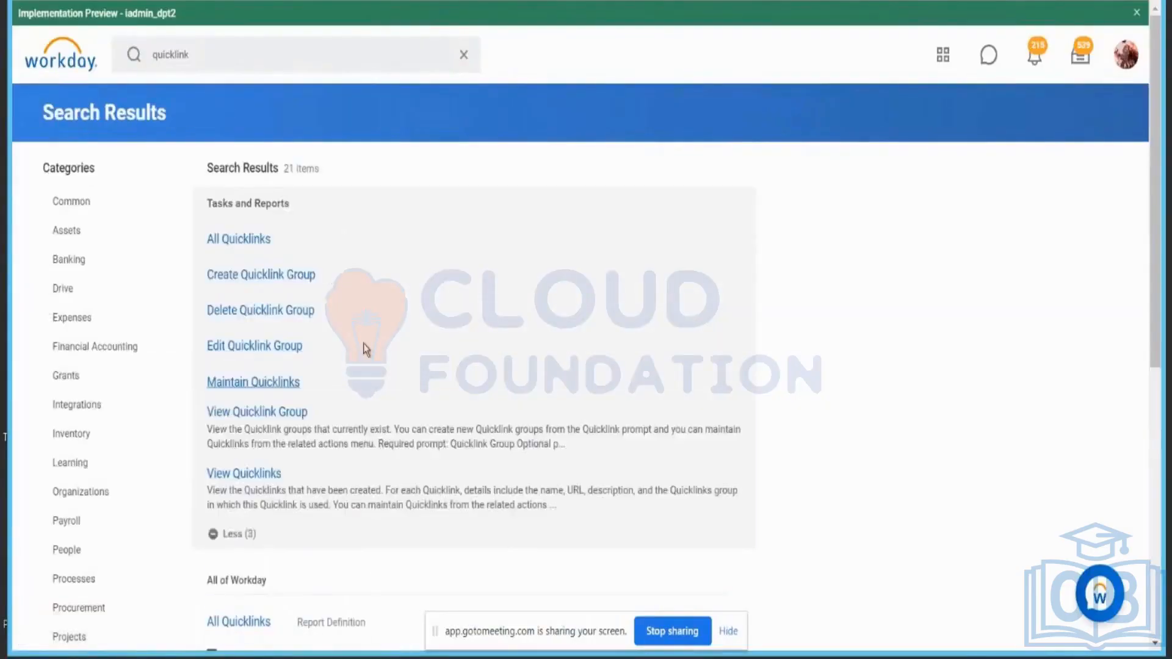
pyautogui.scroll(-4, 364, 343)
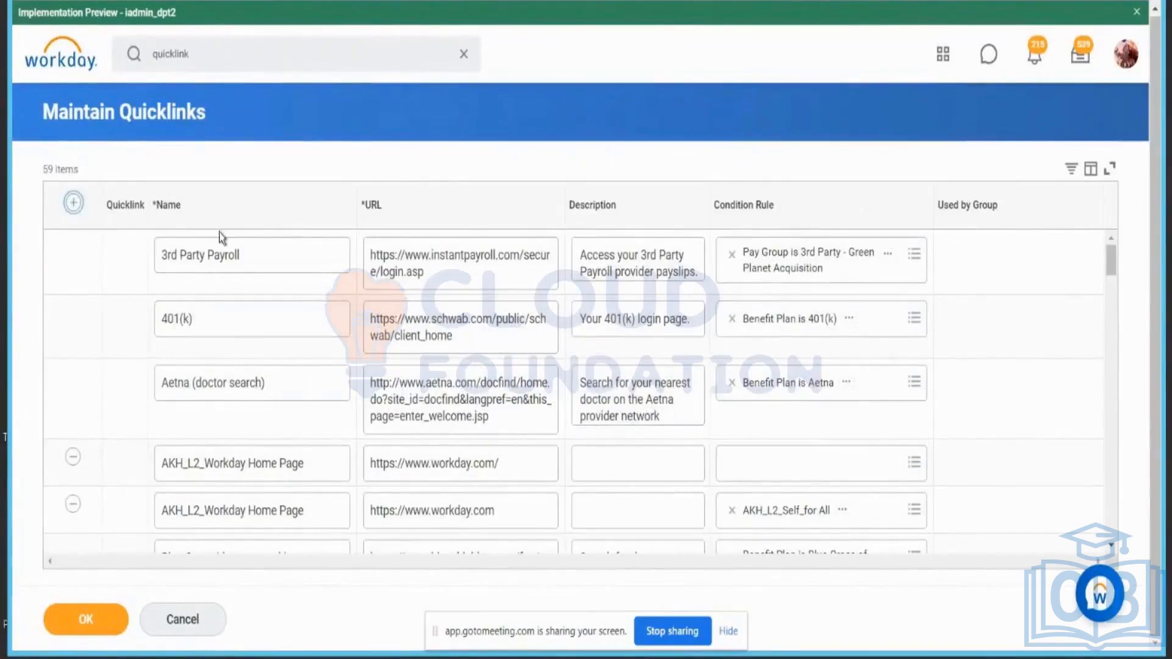
# - Add a quicklink row named 'For Testing' and try, then clear, a URL
pyautogui.click(297, 250)
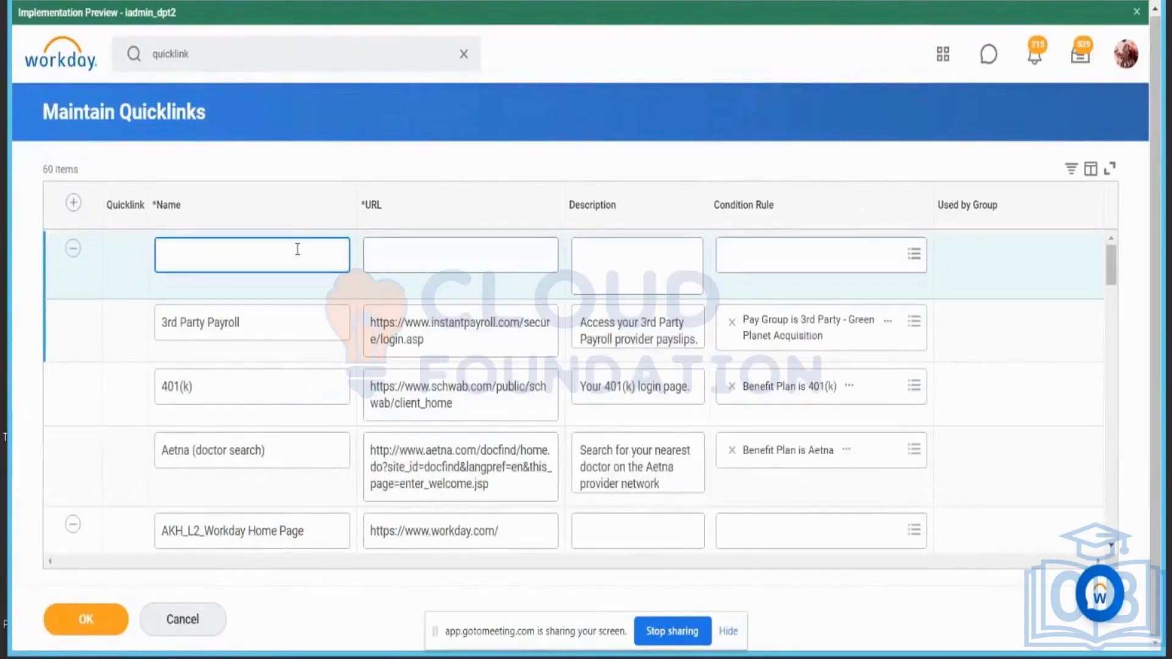
pyautogui.write('For Testing')
pyautogui.press('Tab')
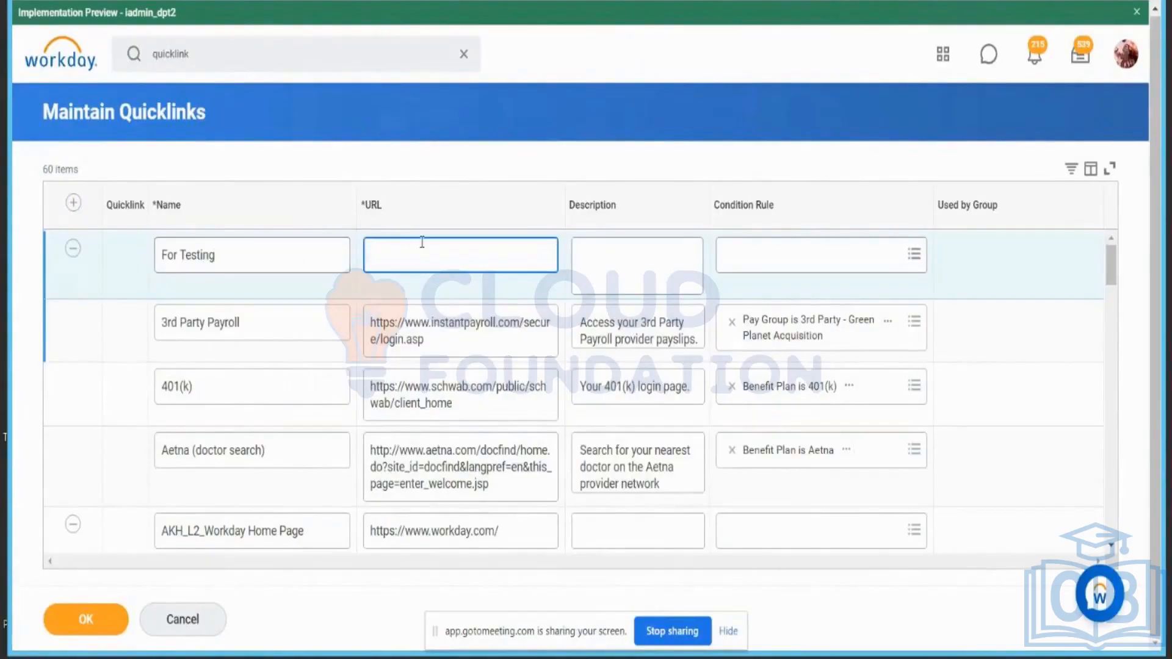
pyautogui.write('www.')
pyautogui.press('BackSpace')
pyautogui.press('BackSpace')
pyautogui.press('BackSpace')
pyautogui.write('ww')
pyautogui.press('BackSpace')
pyautogui.press('BackSpace')
pyautogui.press('BackSpace')
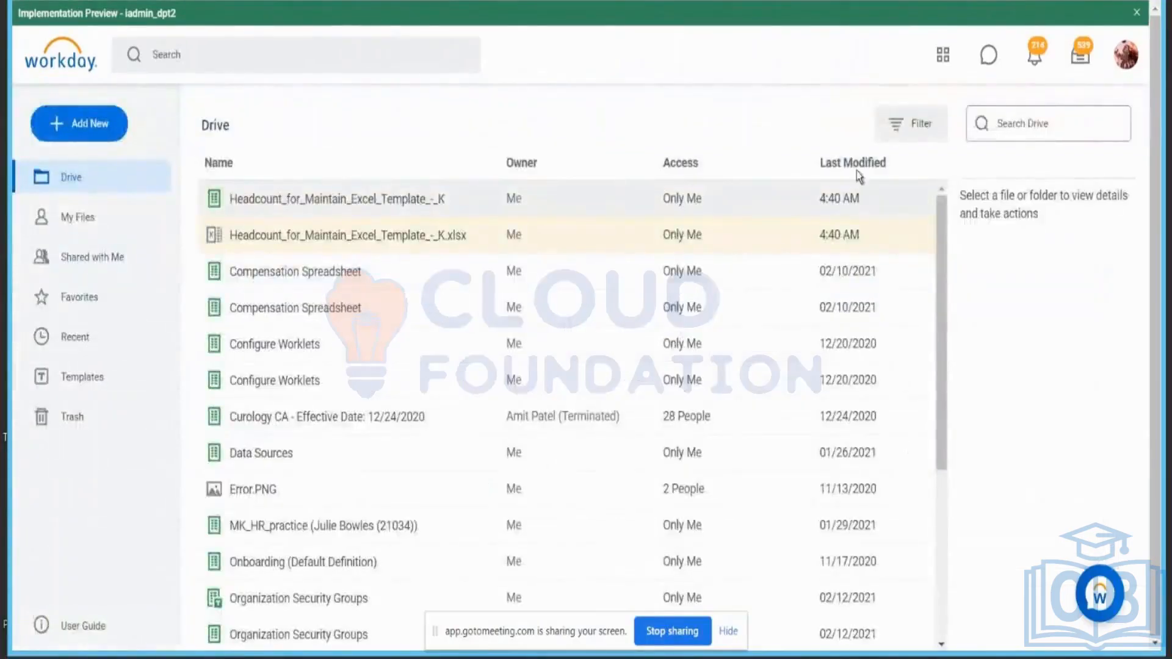
# - Turn on link sharing for the Headcount workbook in Drive and copy its link
pyautogui.click(860, 199)
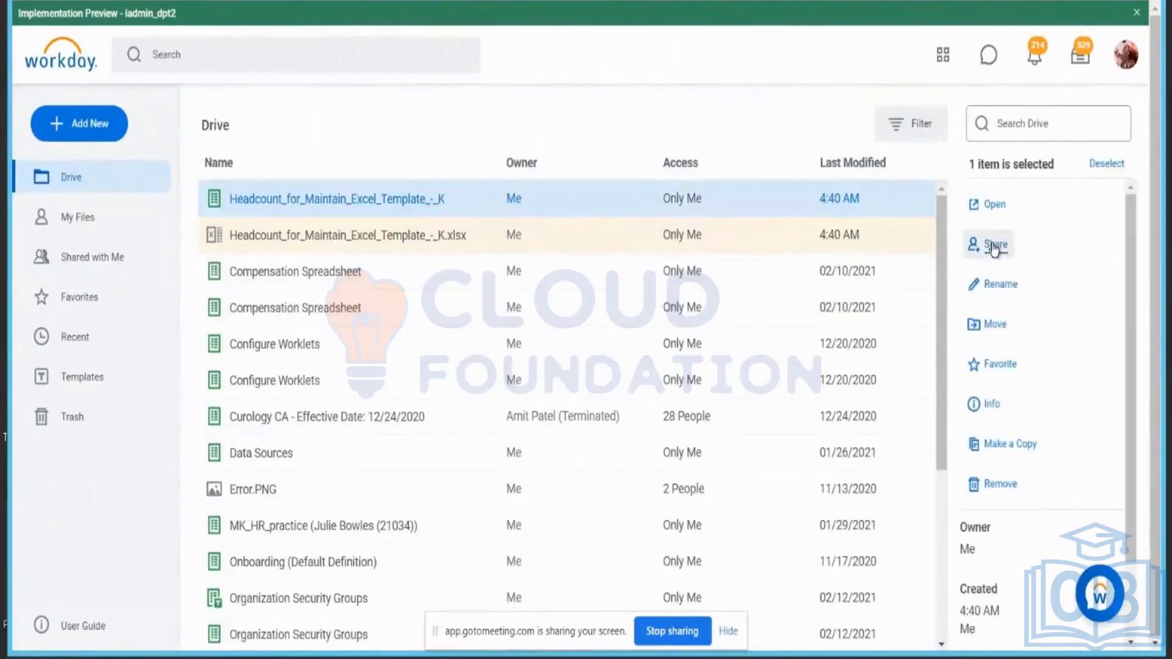
pyautogui.click(995, 245)
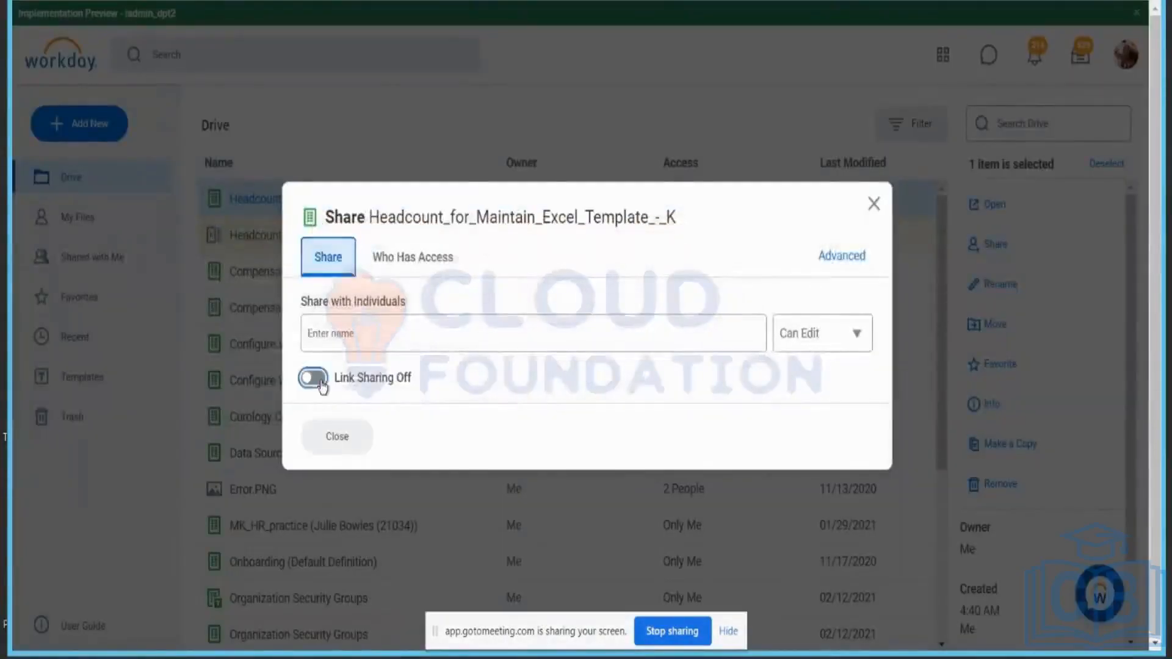
pyautogui.click(313, 379)
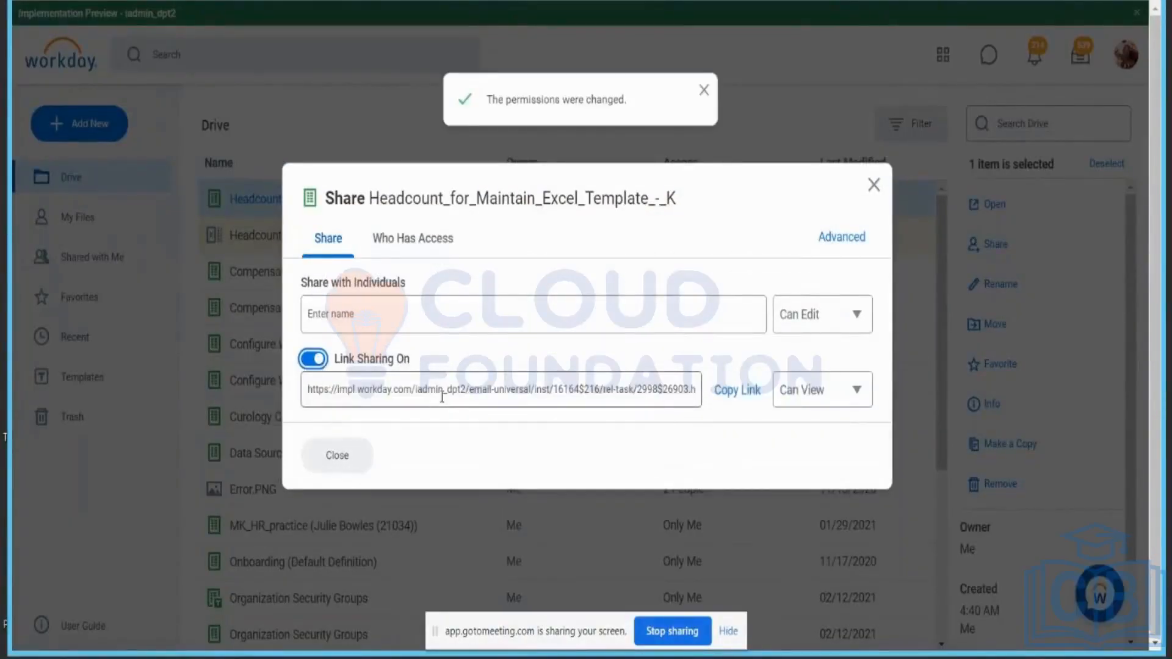
pyautogui.click(739, 392)
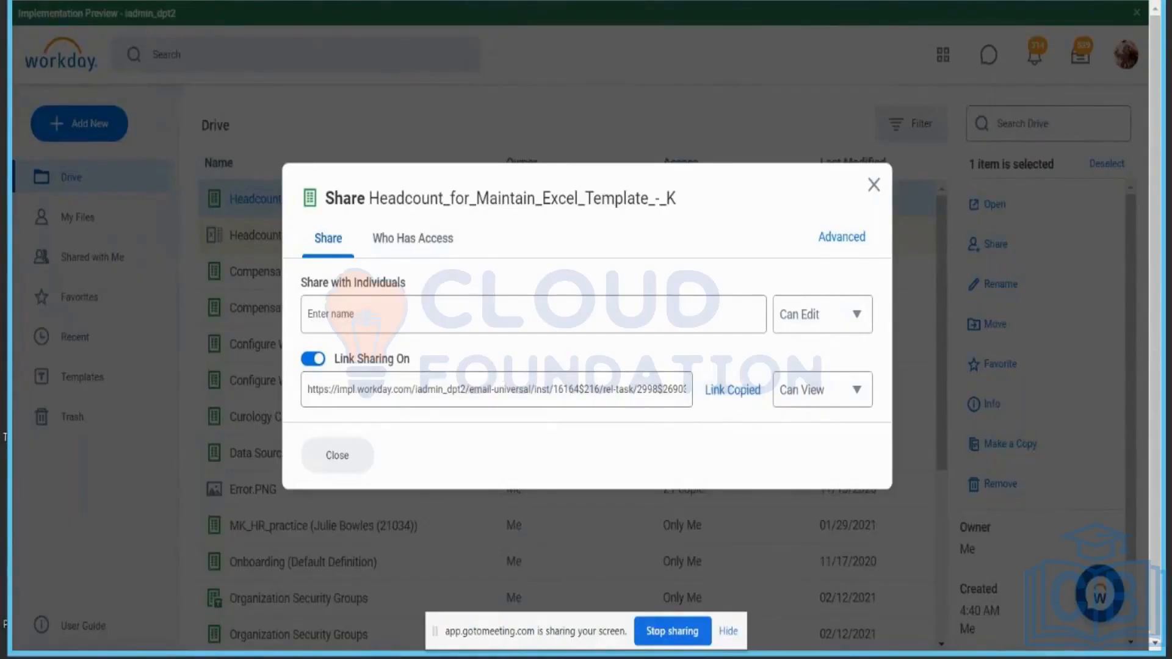
pyautogui.hotkey('alt', 'Tab')
# - Paste the share link as the URL, rename the quicklink 'Headdount Report', and save
pyautogui.hotkey('ctrl', 'v')
pyautogui.click(296, 264)
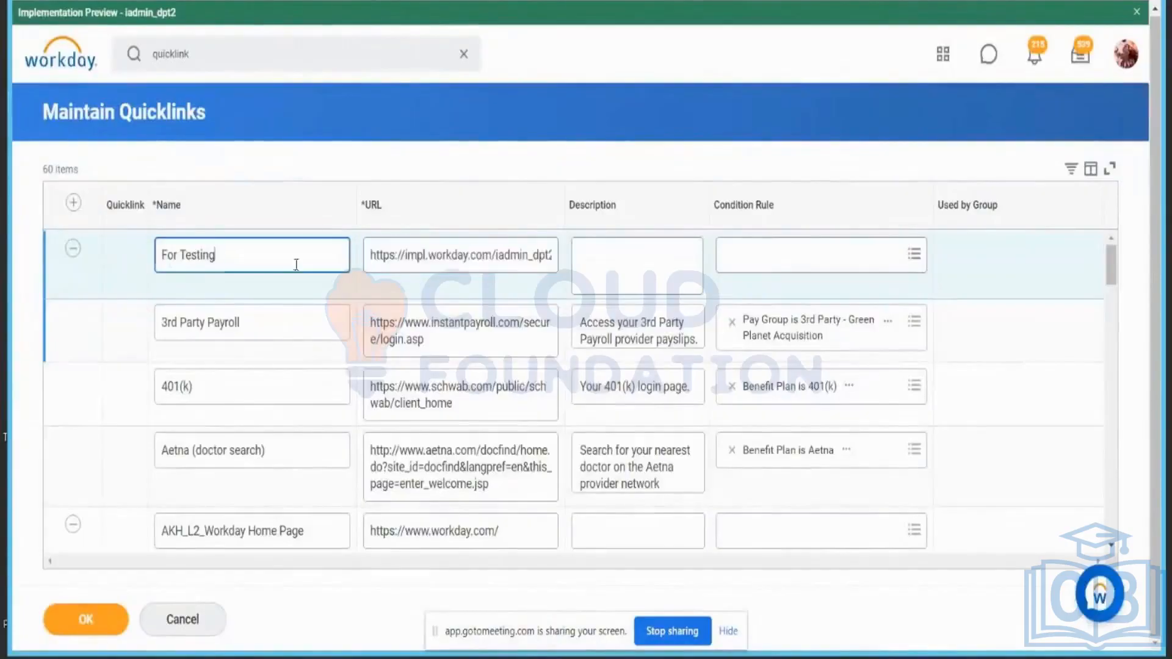
pyautogui.moveTo(296, 265); pyautogui.dragTo(136, 253)
pyautogui.write('Headd')
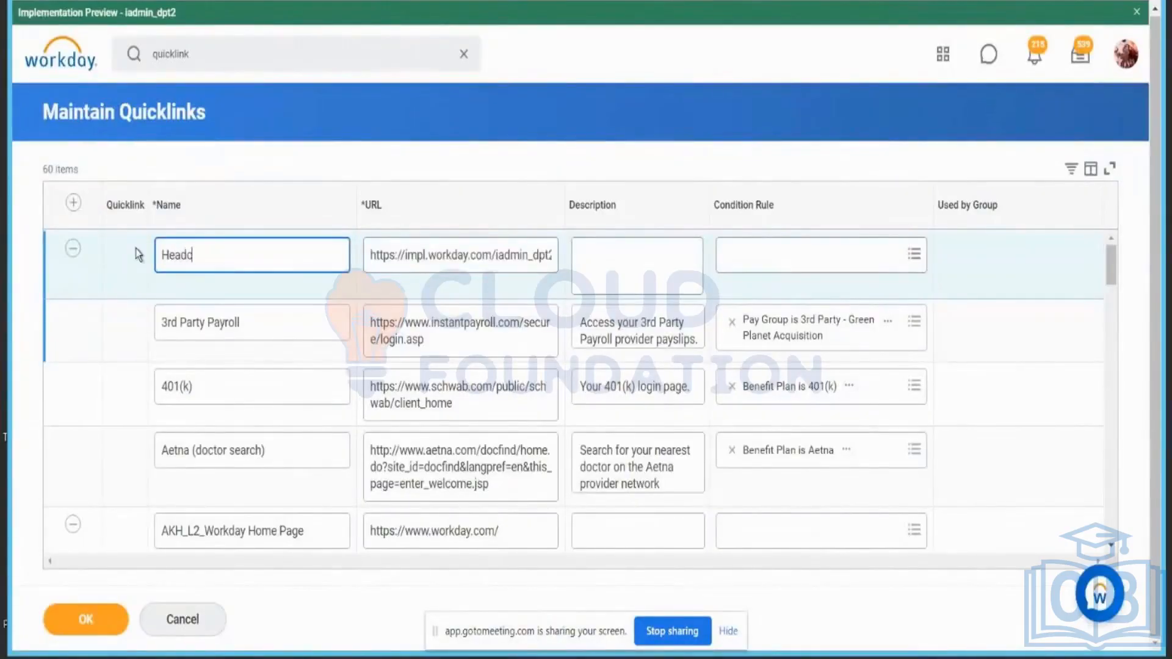
pyautogui.write('ount Report')
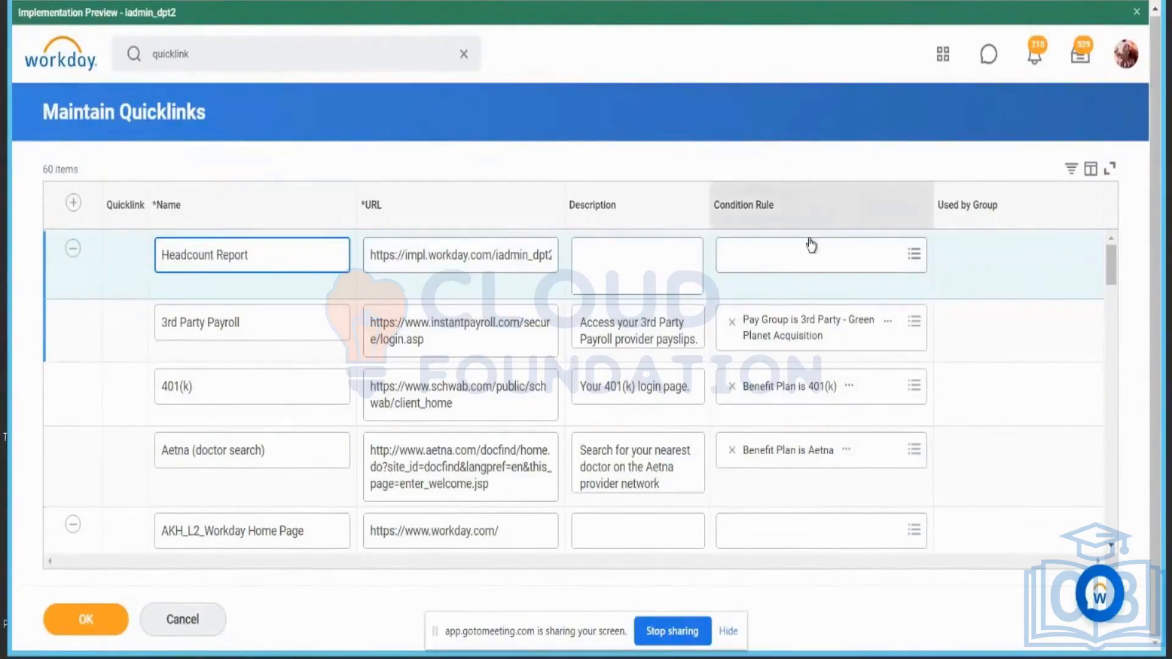
pyautogui.click(82, 619)
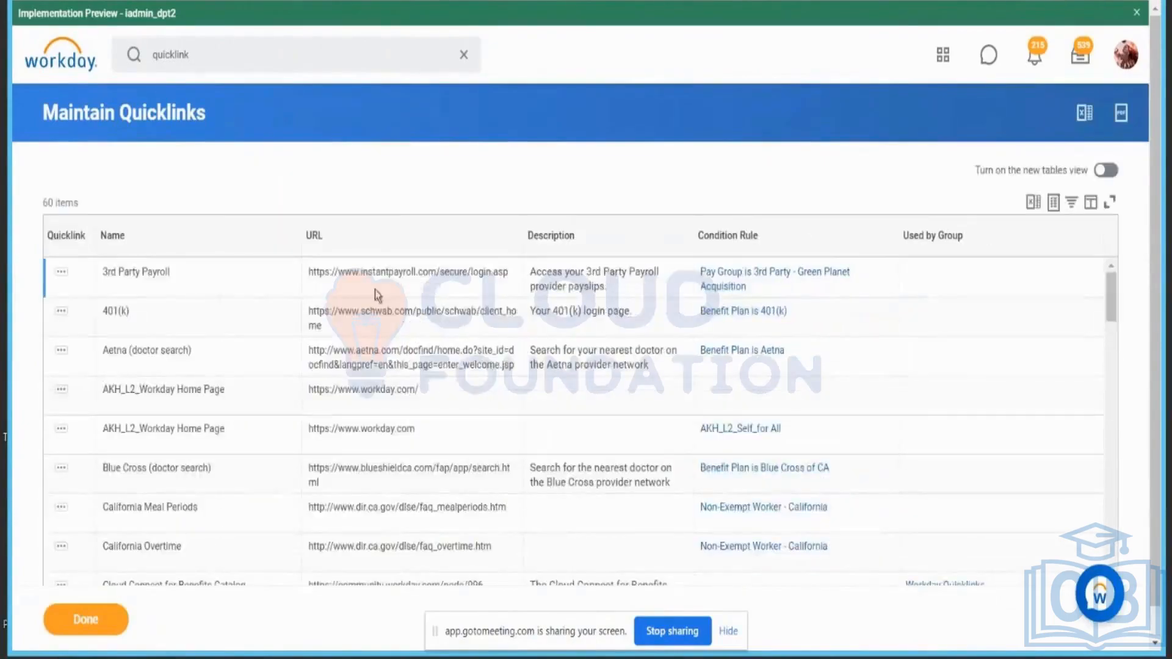
# - Filter the quicklinks Name column to entries containing 'Headcount'
pyautogui.click(189, 239)
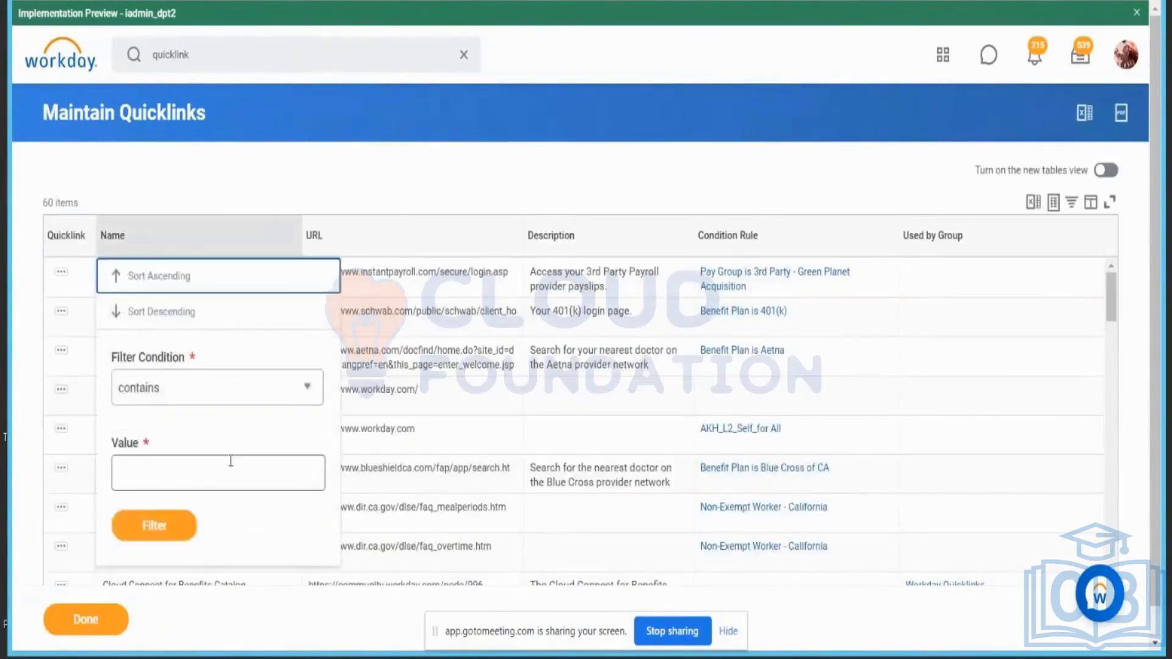
pyautogui.click(231, 461)
pyautogui.write('Headcount')
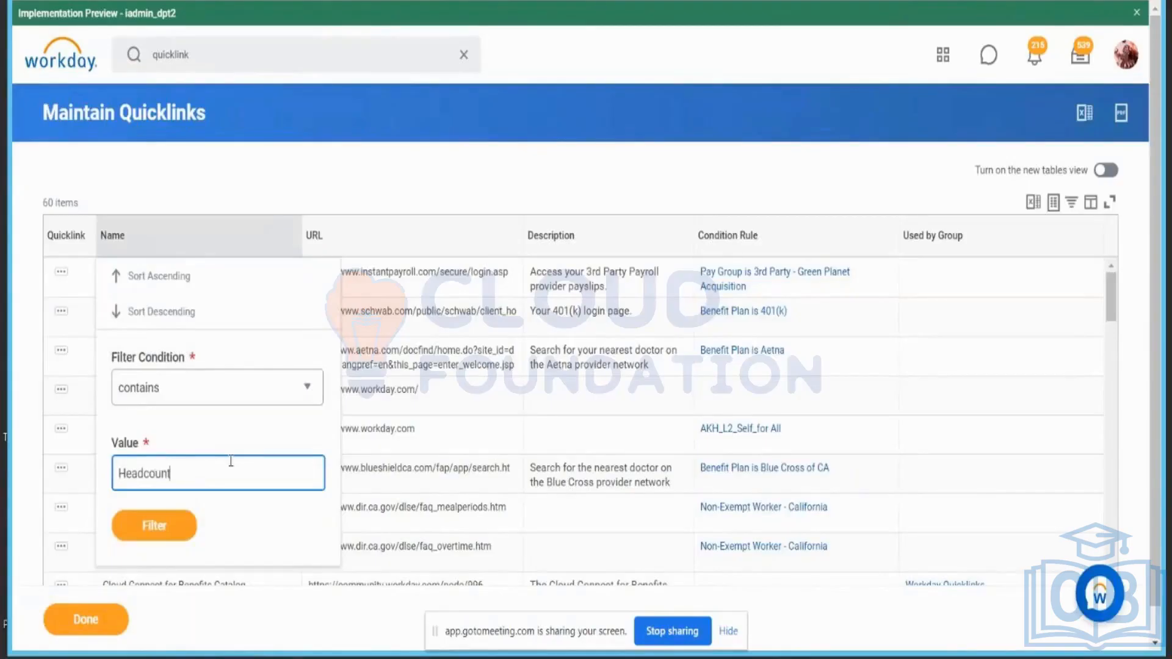
pyautogui.click(153, 527)
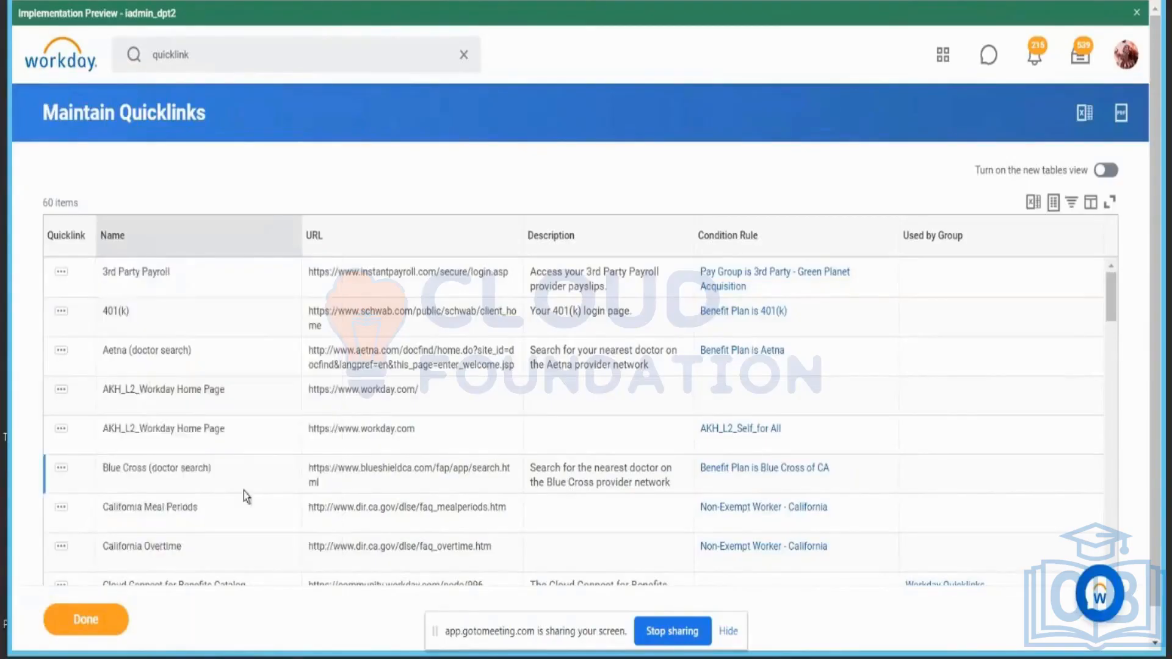
# - Open the Headcount Report's link address in a new browser tab
pyautogui.moveTo(309, 271); pyautogui.dragTo(509, 300)
pyautogui.hotkey('ctrl', 'c')
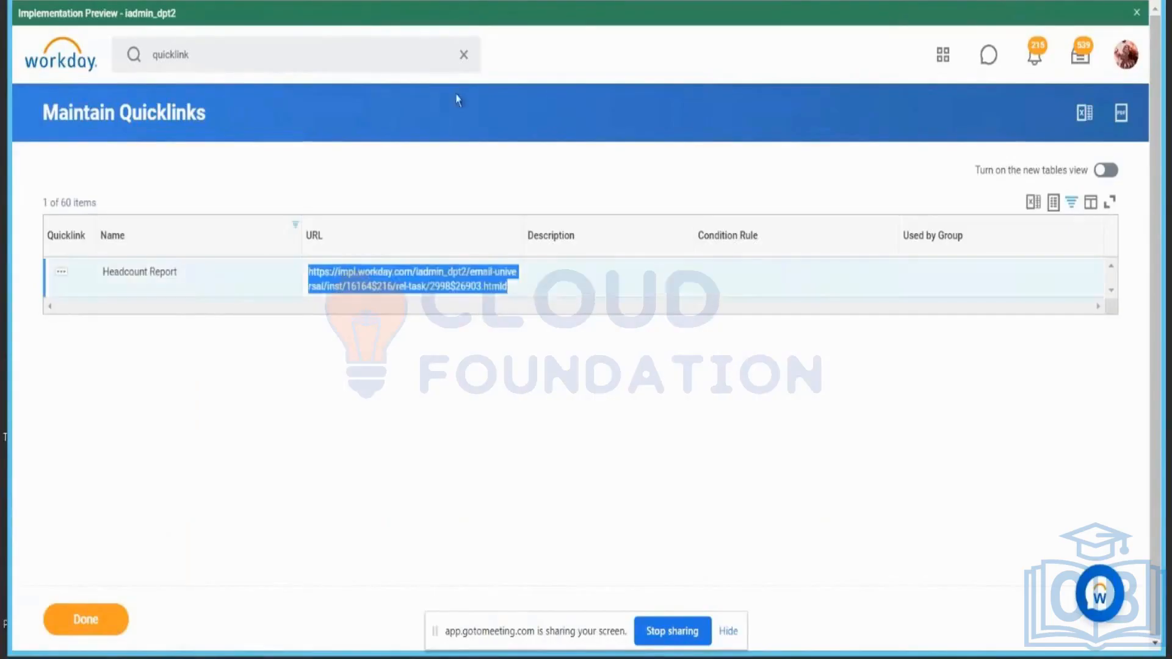
pyautogui.hotkey('ctrl', 't')
pyautogui.hotkey('ctrl', 'v')
pyautogui.press('Return')
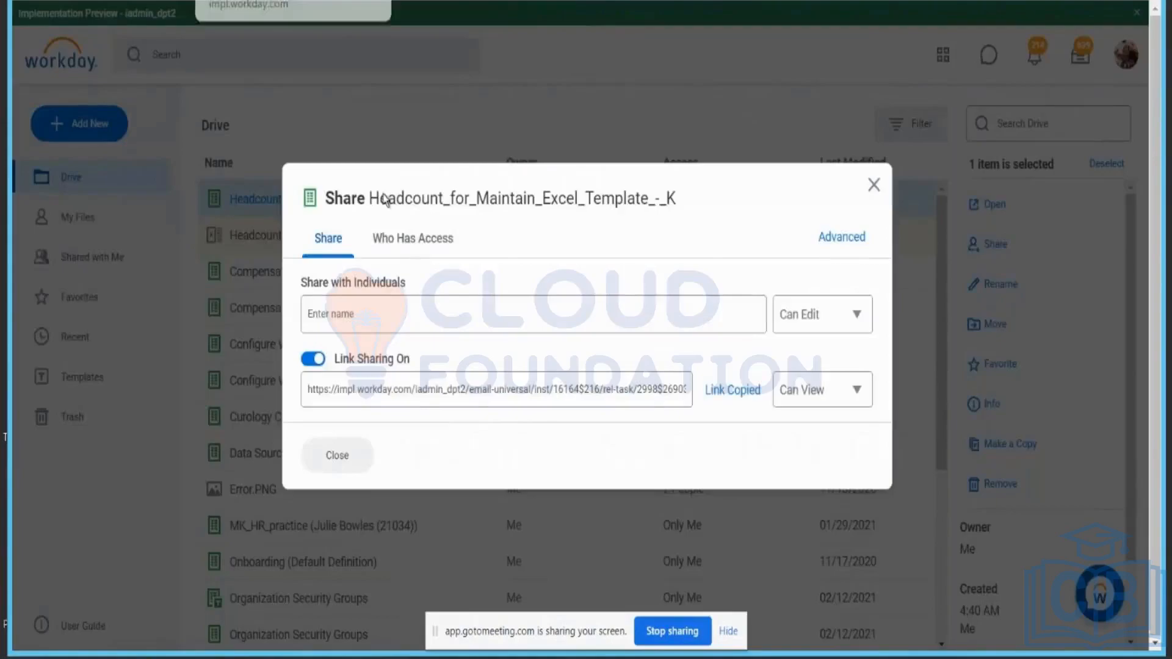
# - Add two suggested people as workbook share recipients, then close sharing without sending
pyautogui.click(432, 306)
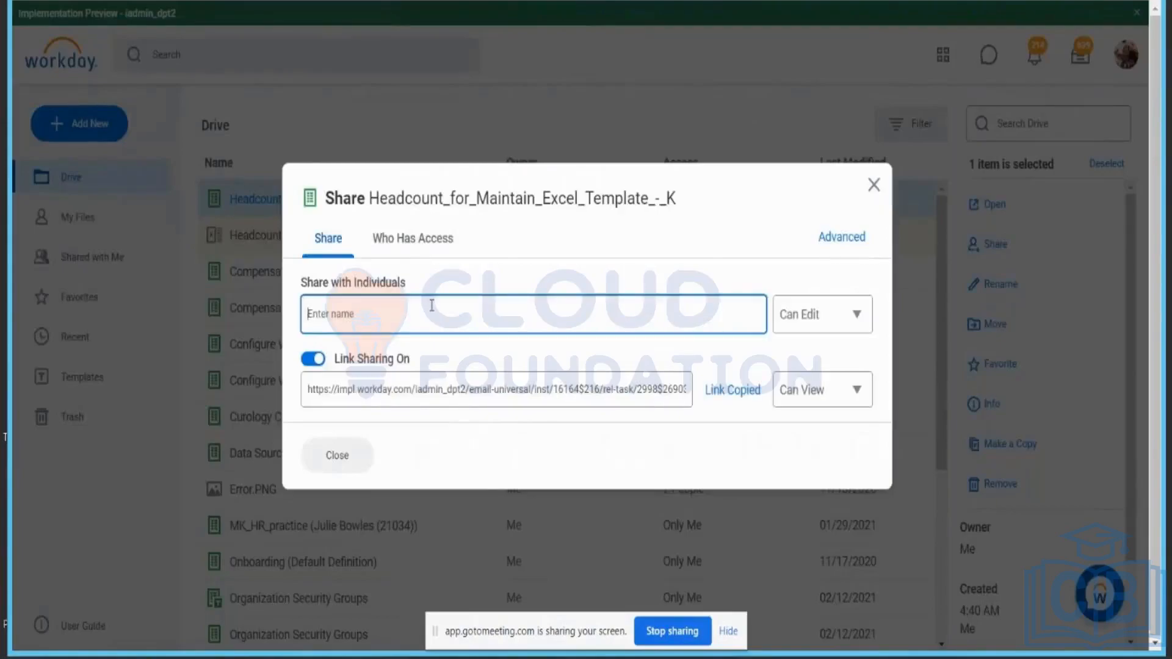
pyautogui.write('steve')
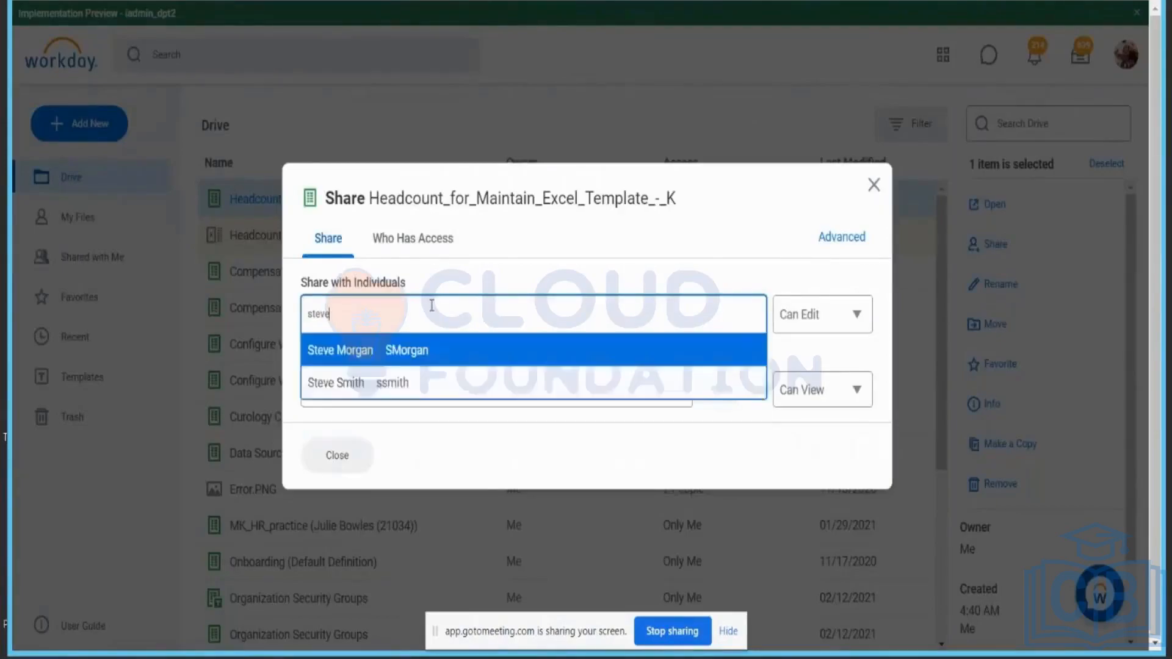
pyautogui.click(414, 353)
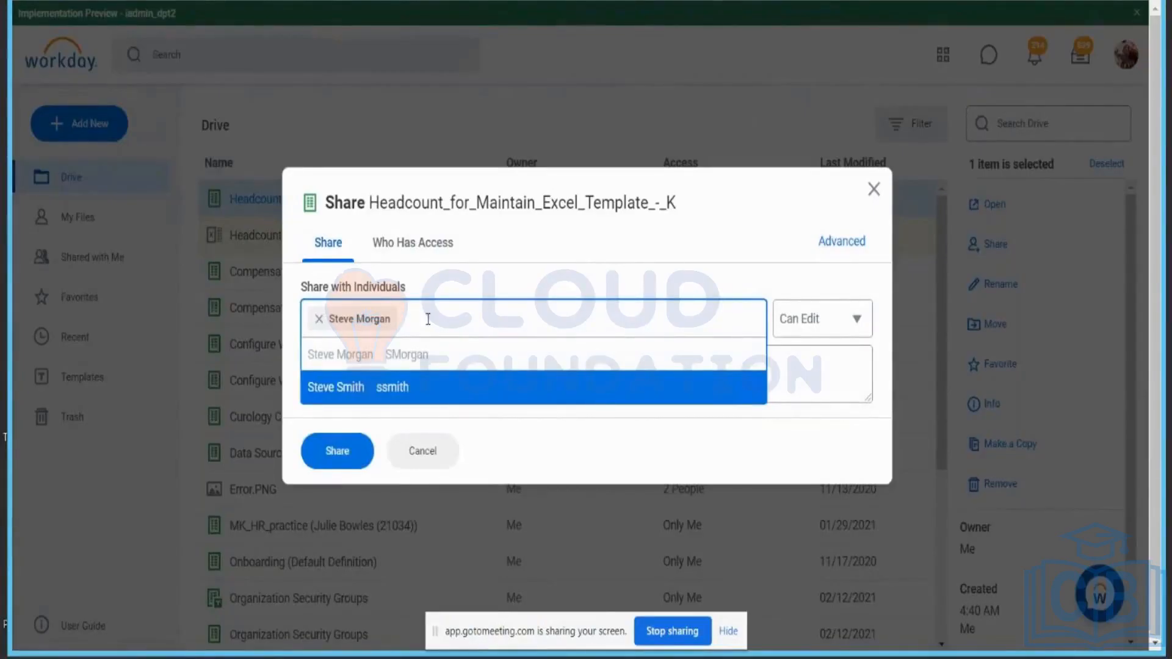
pyautogui.write('logan')
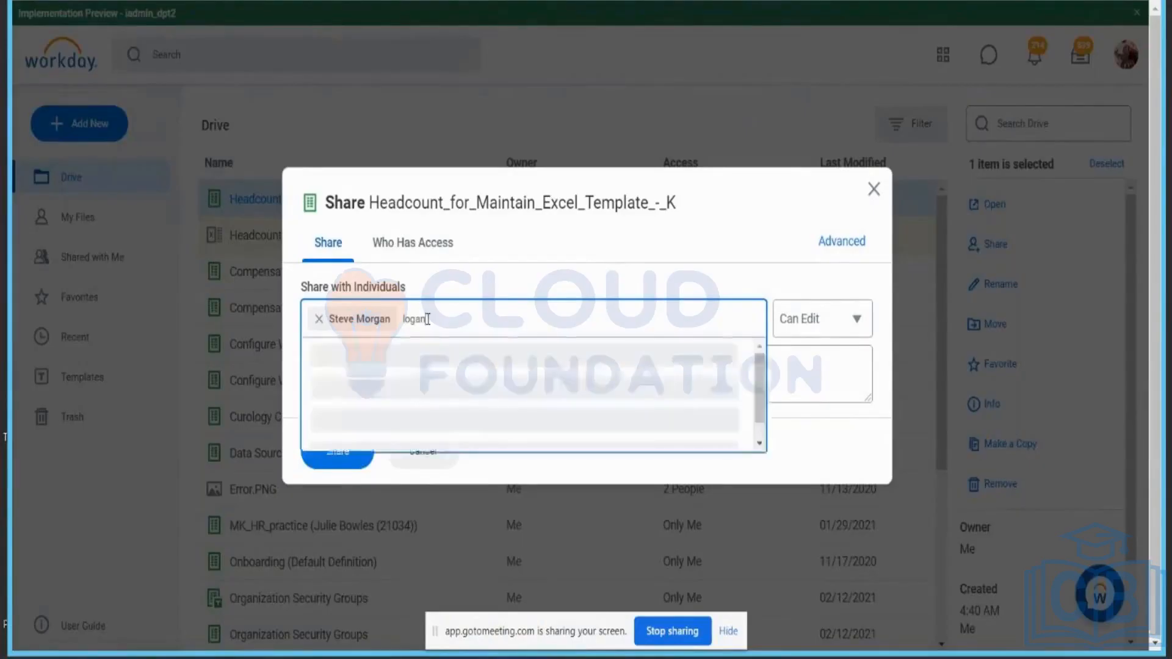
pyautogui.click(518, 353)
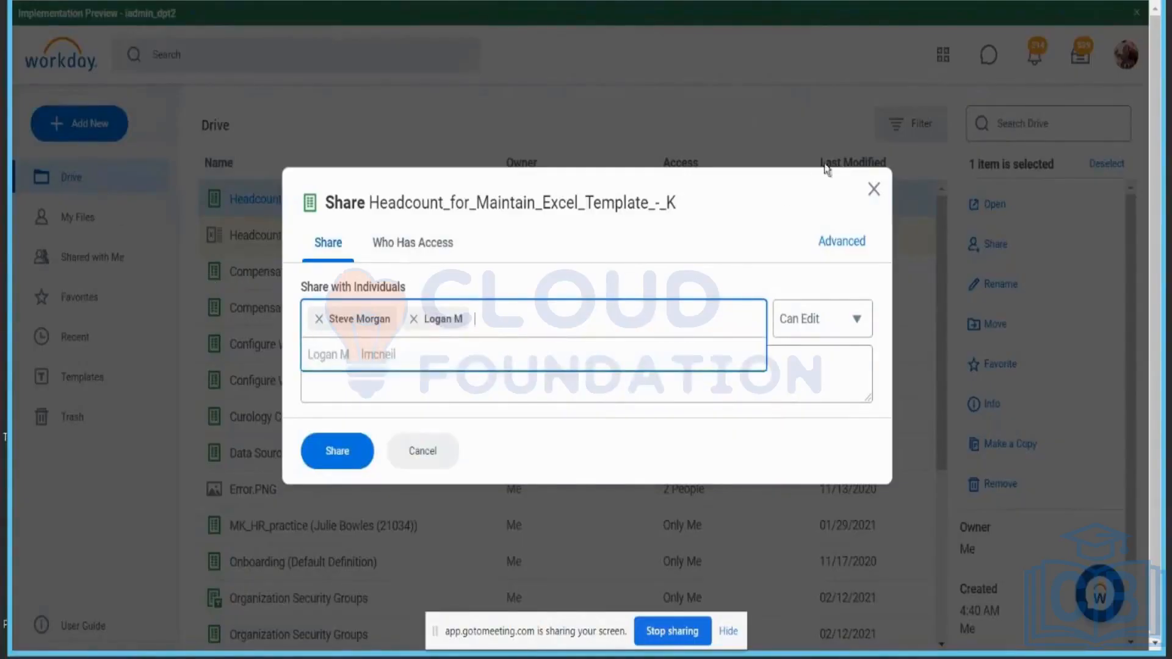
pyautogui.click(874, 191)
pyautogui.click(873, 190)
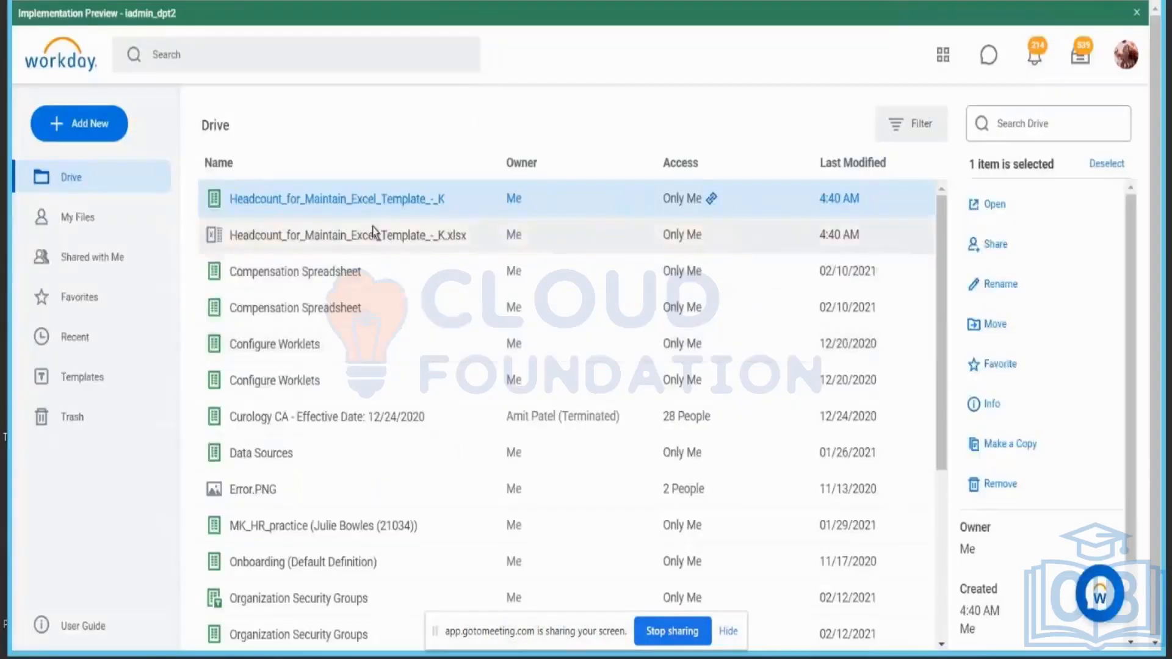
# - Reopen the Headcount workbook's sharing, switch link access to Can Comment, then back to Can View
pyautogui.click(995, 245)
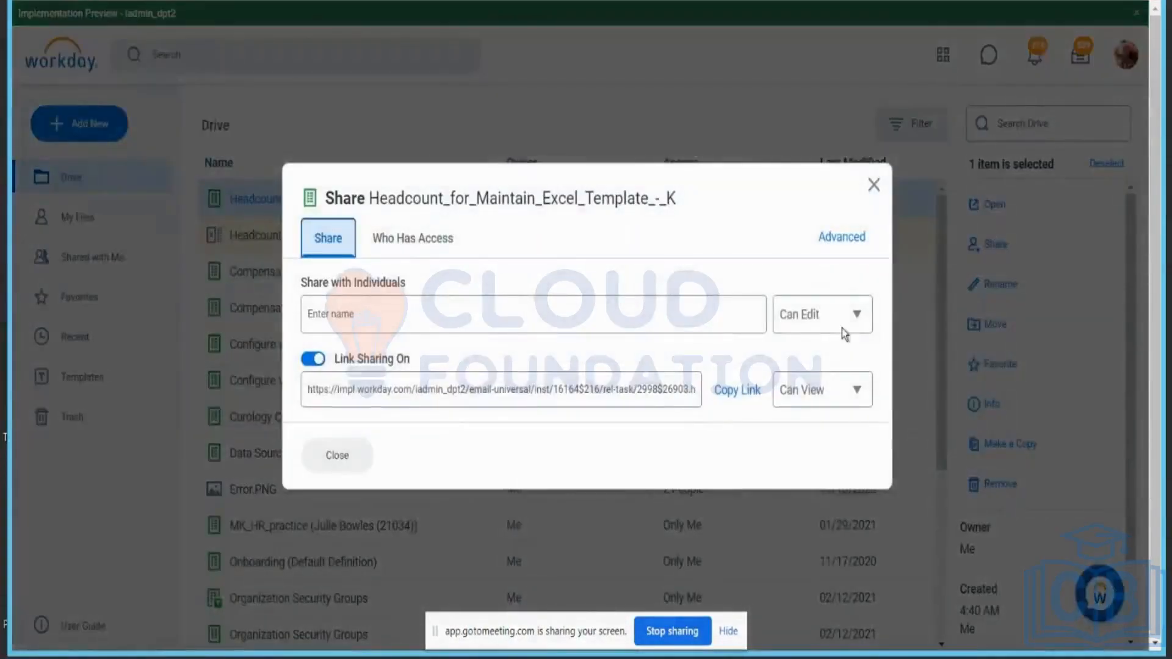
pyautogui.click(834, 404)
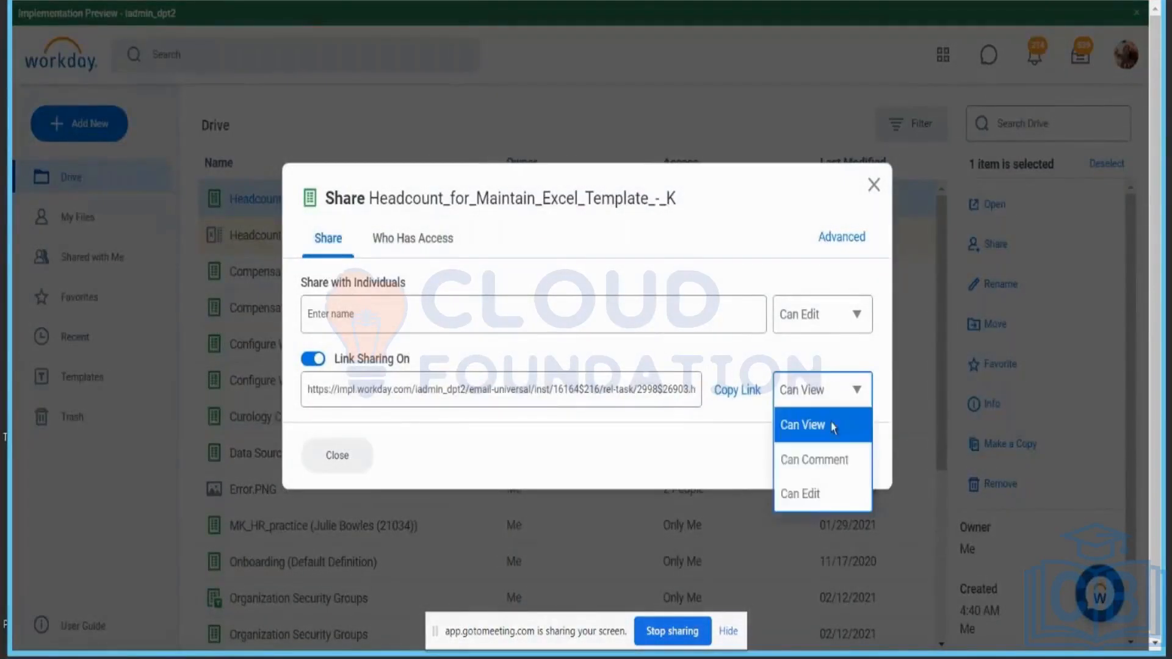
pyautogui.click(680, 441)
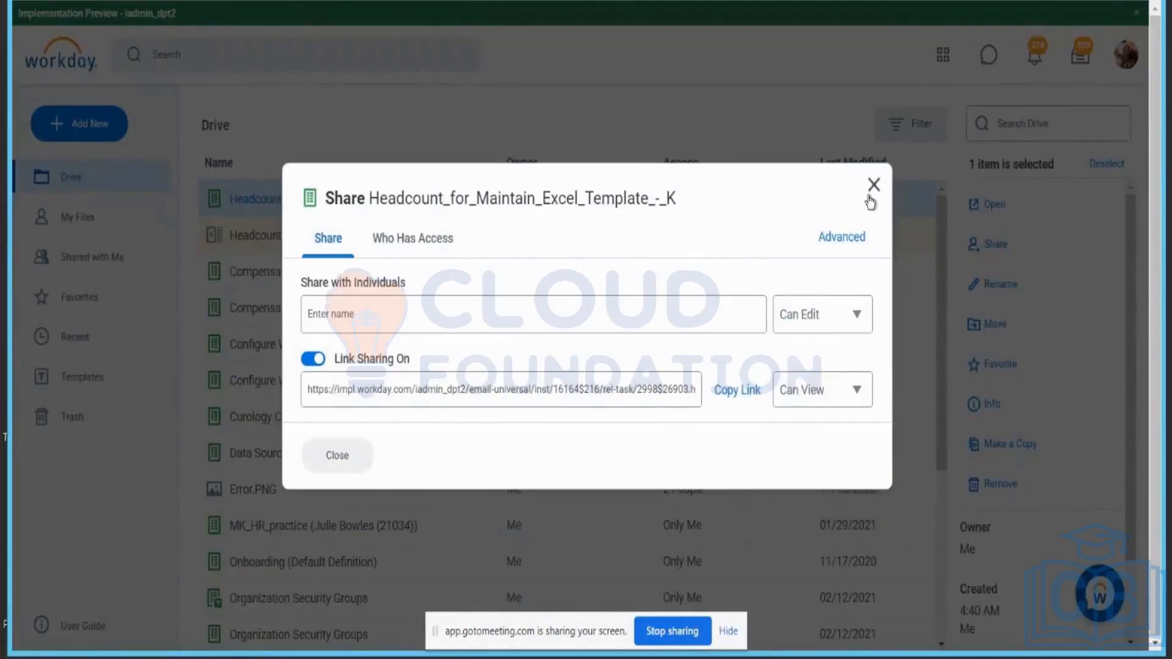
pyautogui.click(852, 391)
pyautogui.click(669, 466)
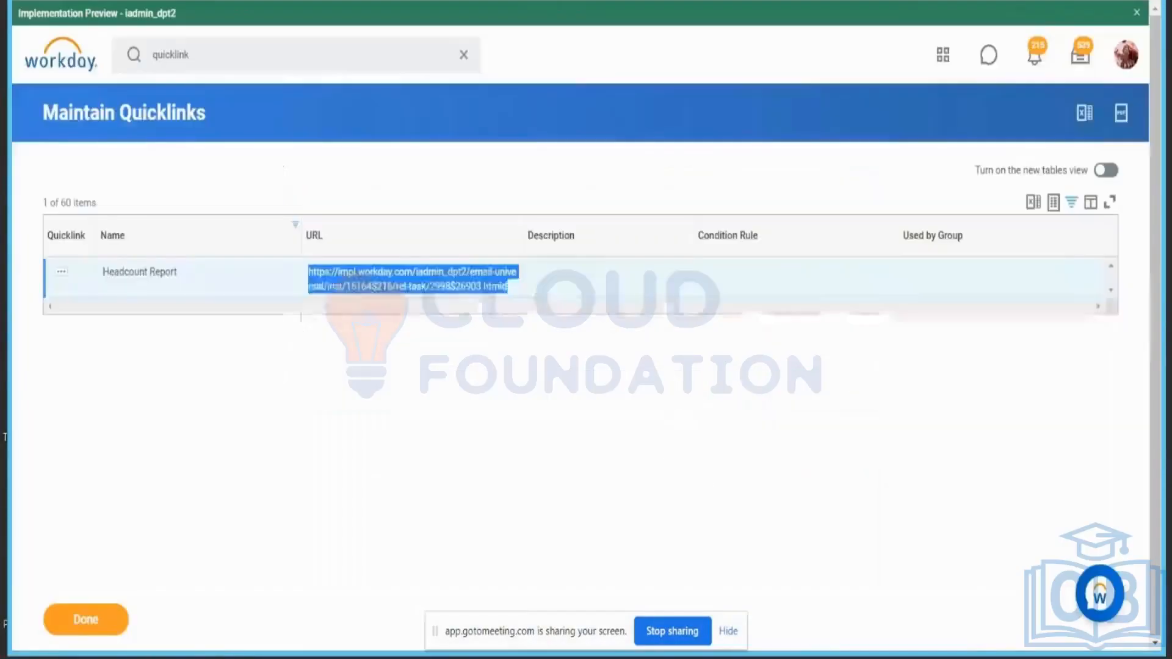
pyautogui.click(497, 366)
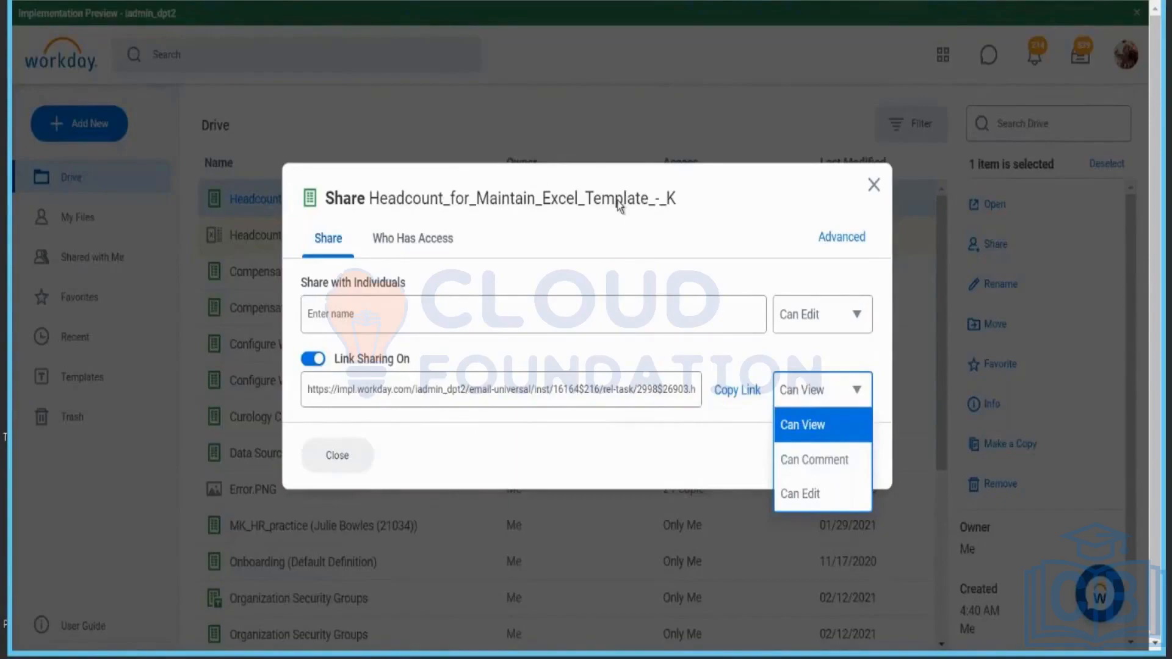
pyautogui.click(824, 464)
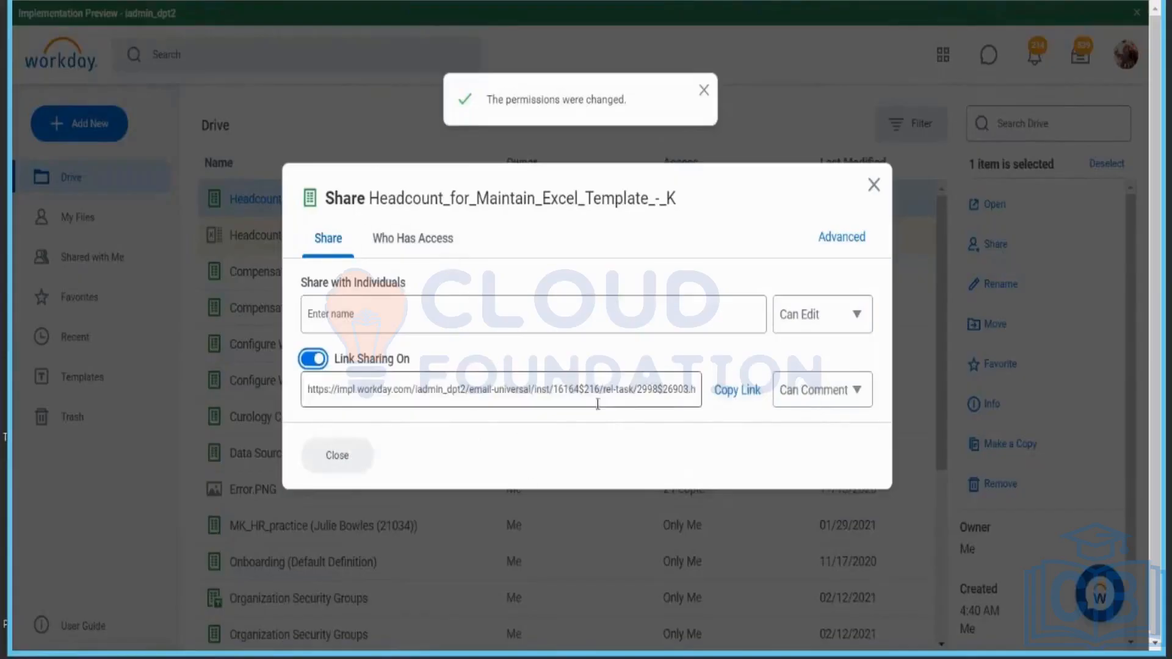
pyautogui.click(820, 408)
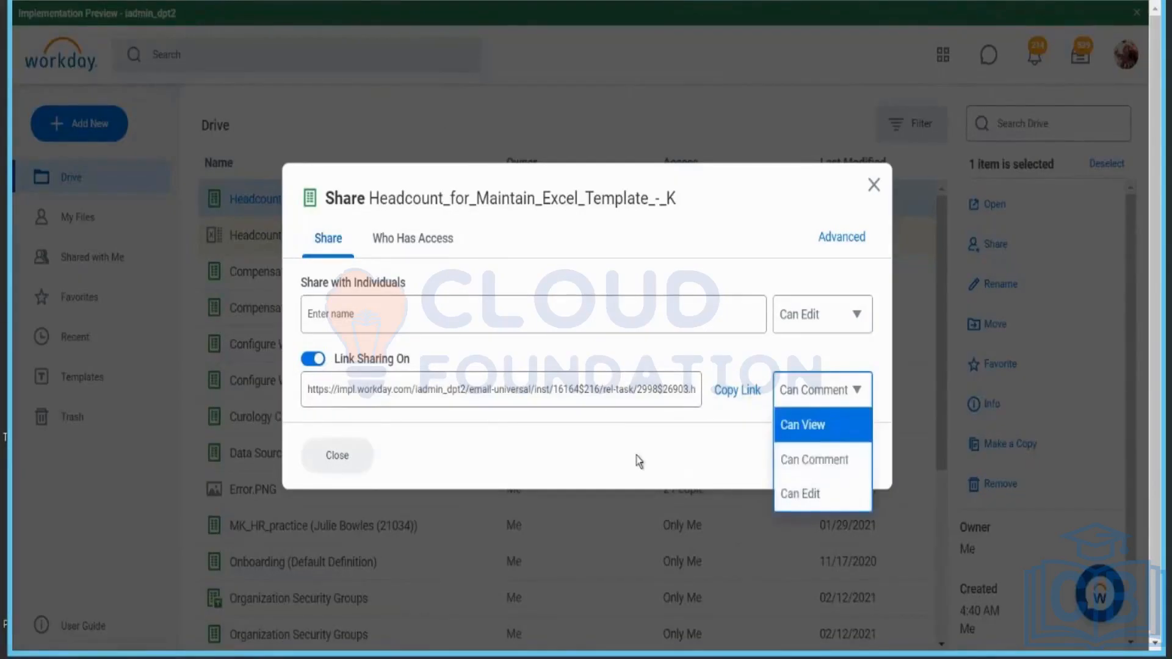
pyautogui.press('Return')
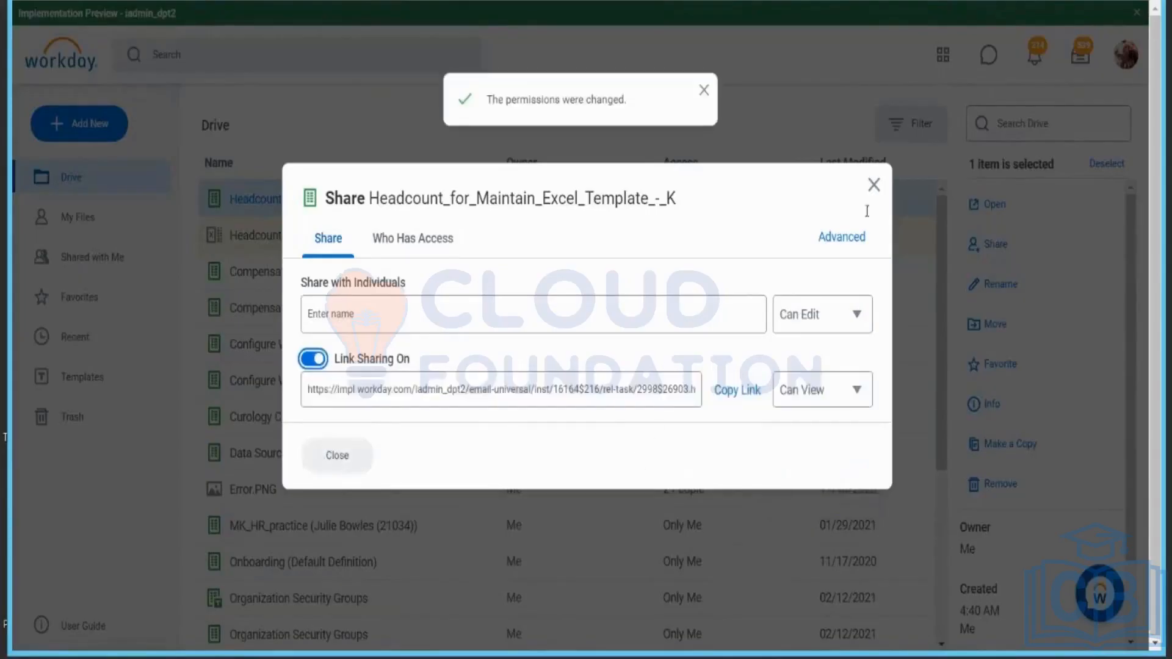
# - Close the workbook's Share dialog and switch back to the Maintain Quicklinks tab
pyautogui.click(875, 188)
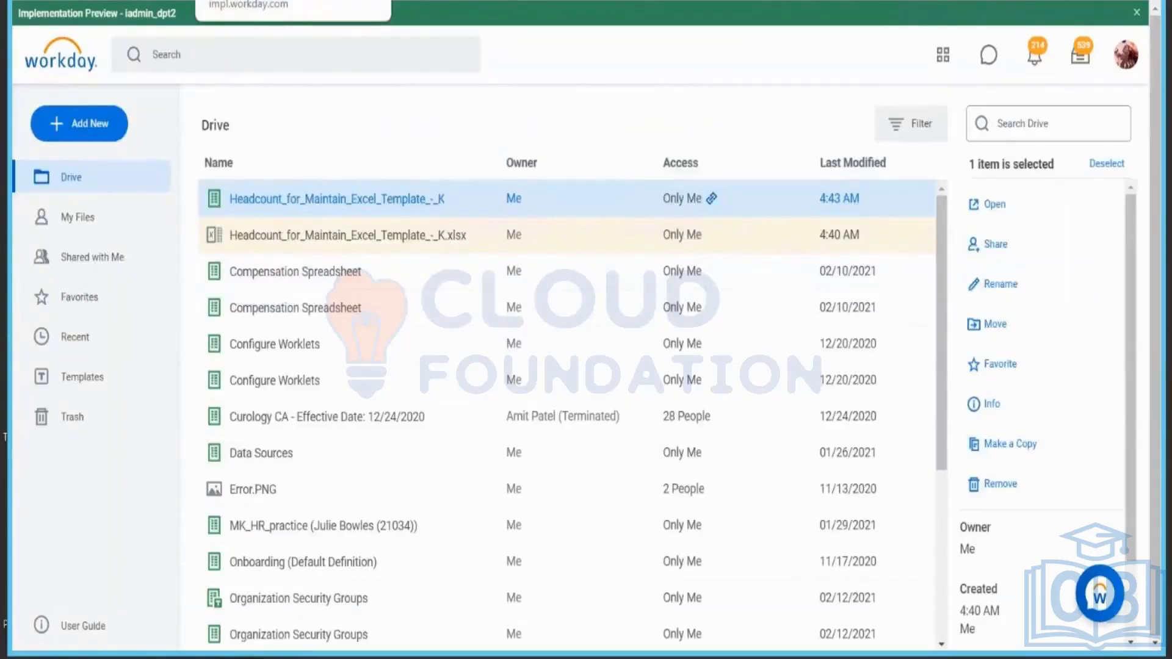
pyautogui.click(256, 0)
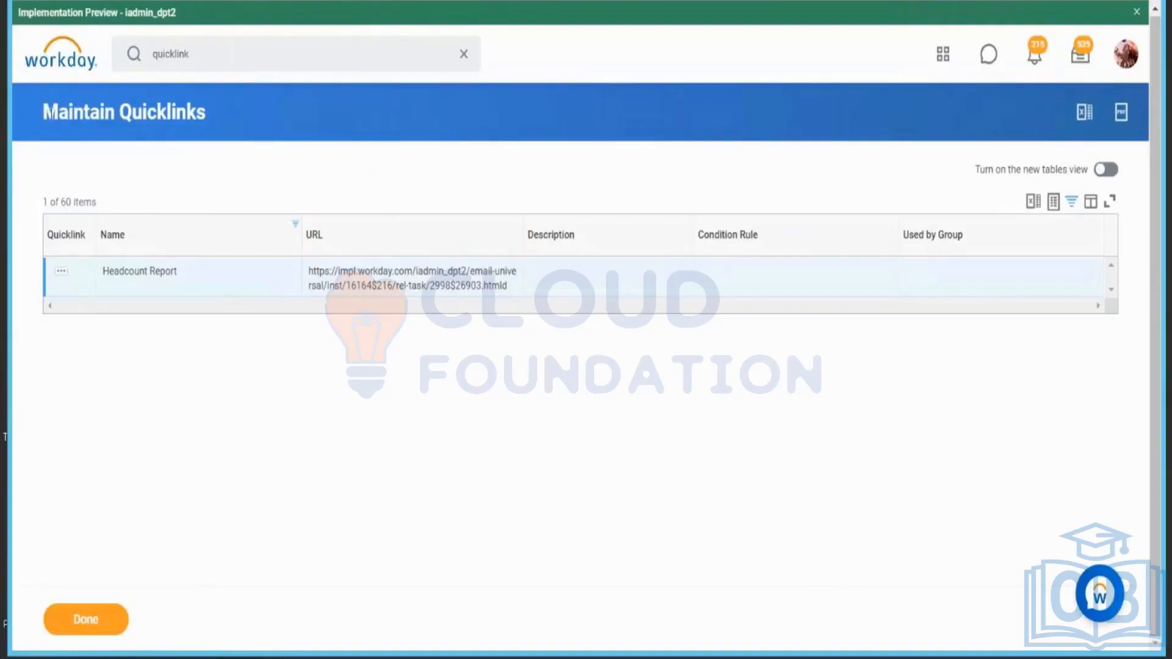
# - Leave the quicklinks setup and focus the Workday search bar
pyautogui.moveTo(47, 113); pyautogui.dragTo(255, 93)
pyautogui.click(90, 130)
pyautogui.click(255, 93)
pyautogui.click(294, 55)
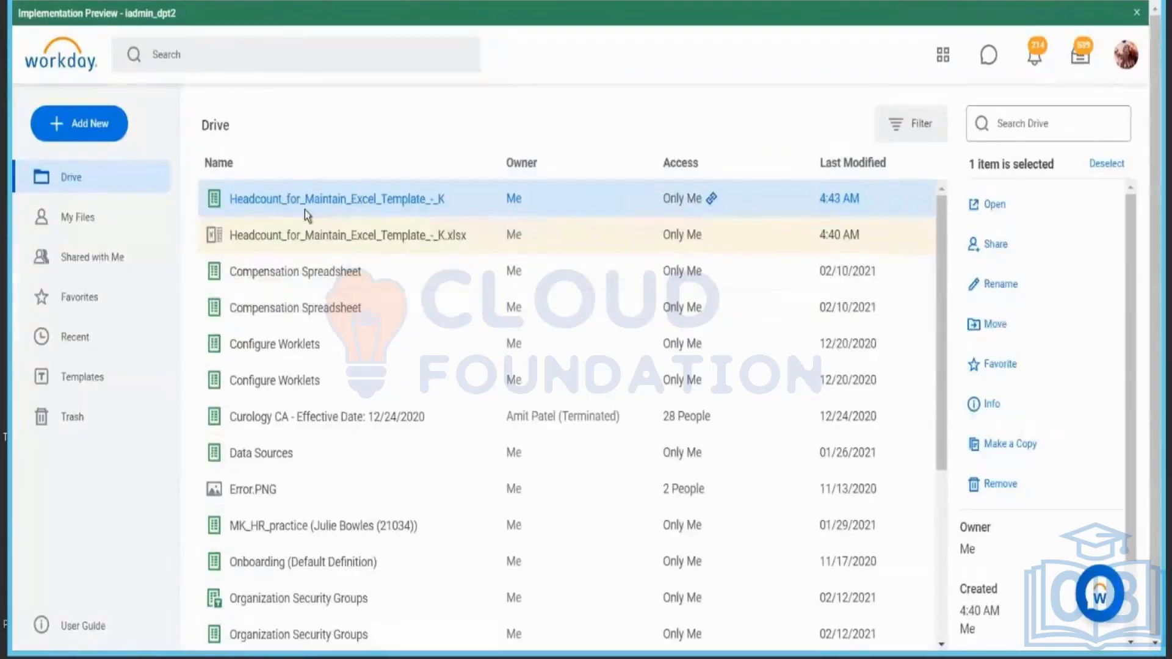
# - Copy the Headcount workbook's share link, then select the Headcount Report quicklink name
pyautogui.click(992, 244)
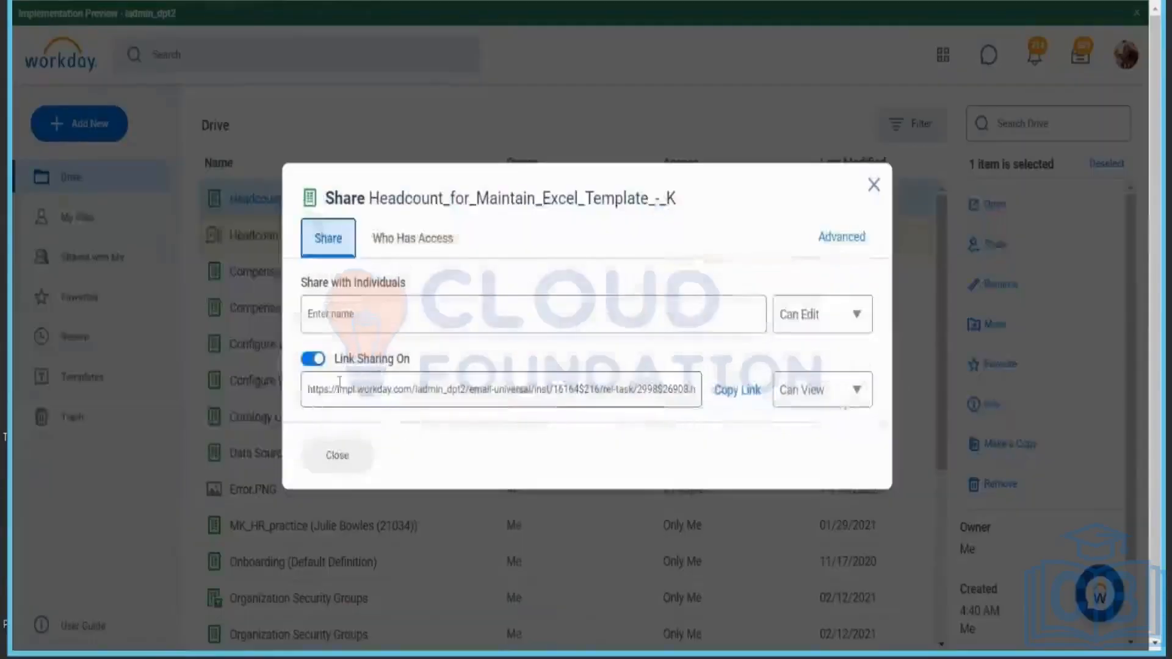
pyautogui.click(737, 389)
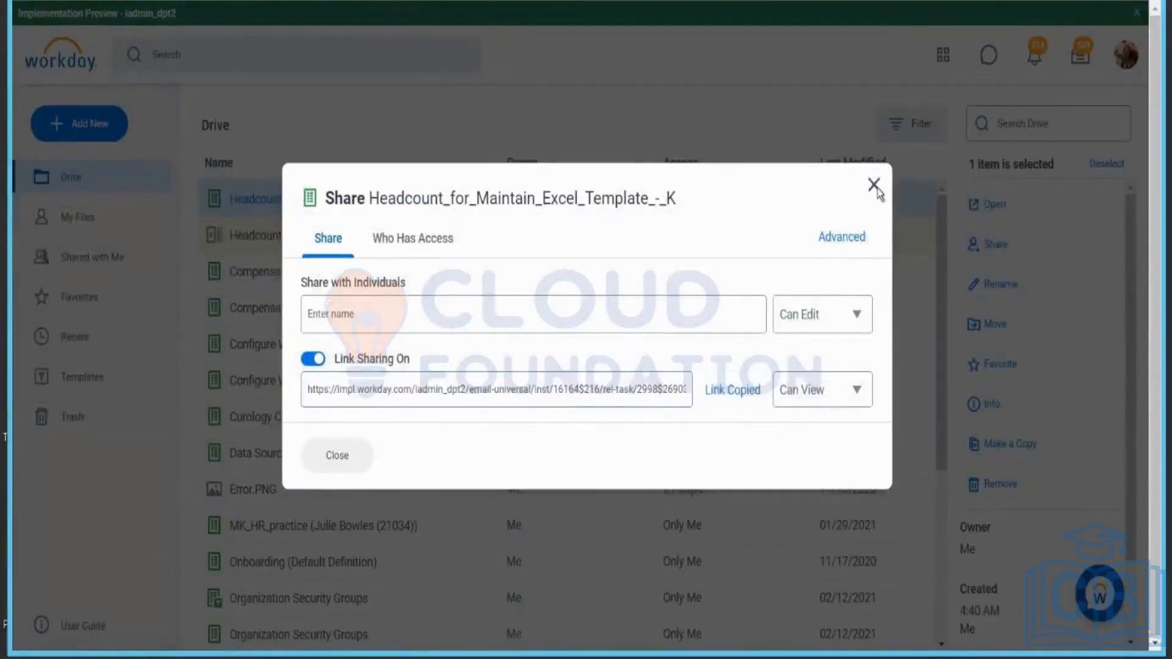
pyautogui.click(874, 184)
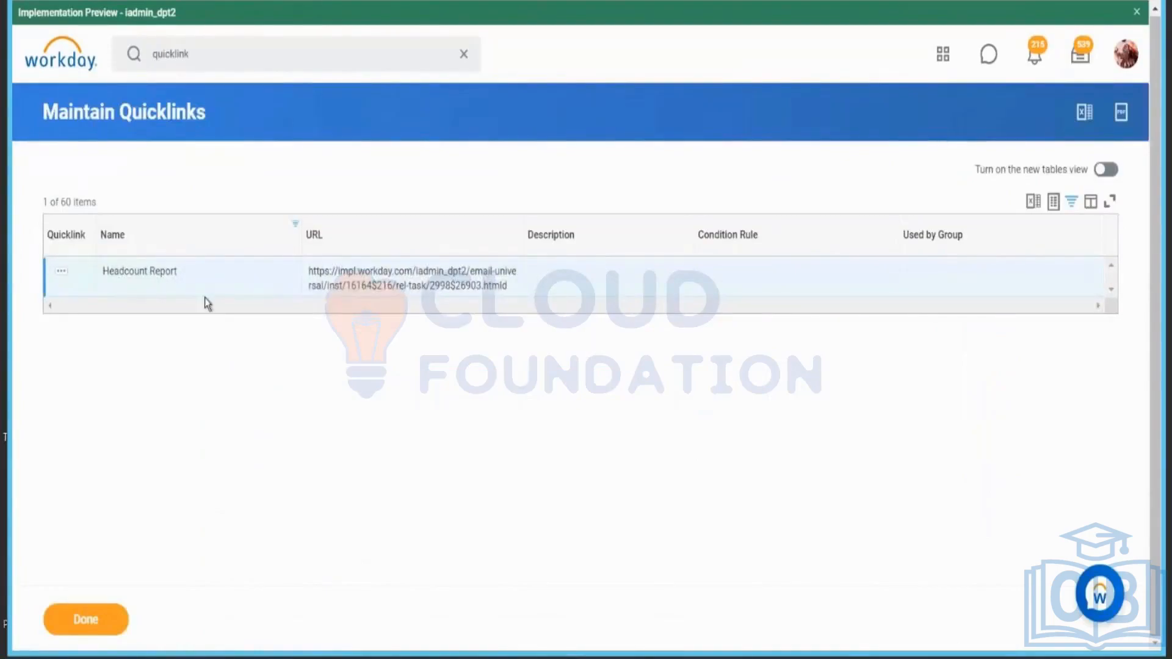
pyautogui.doubleClick(140, 280)
pyautogui.tripleClick(141, 271)
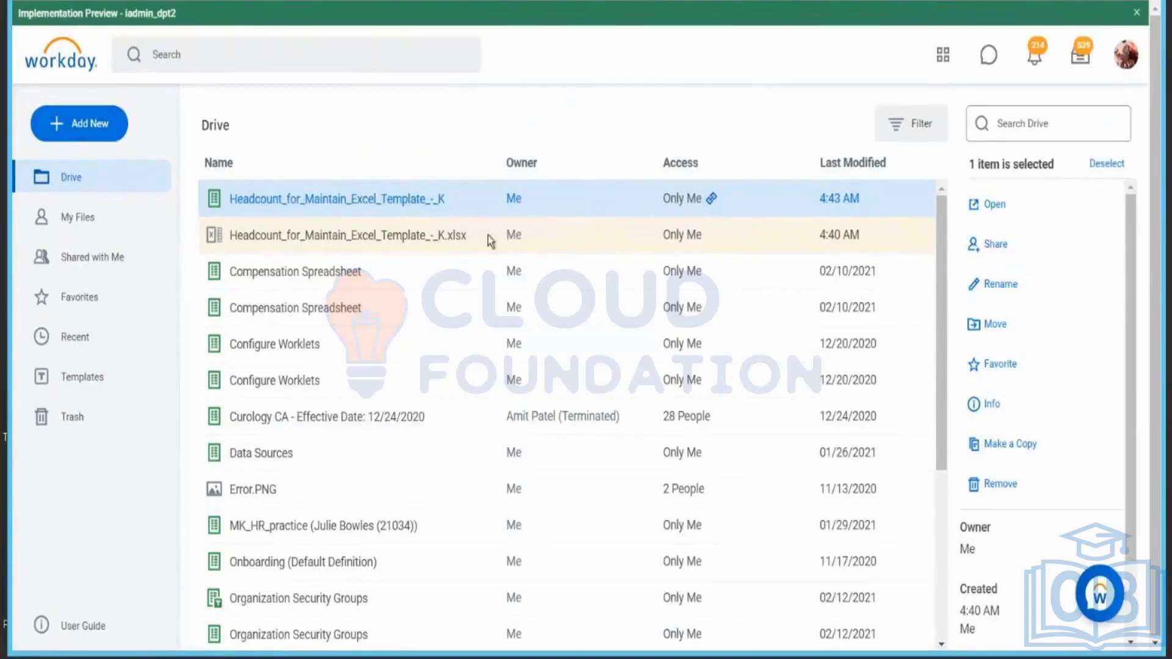
pyautogui.click(994, 206)
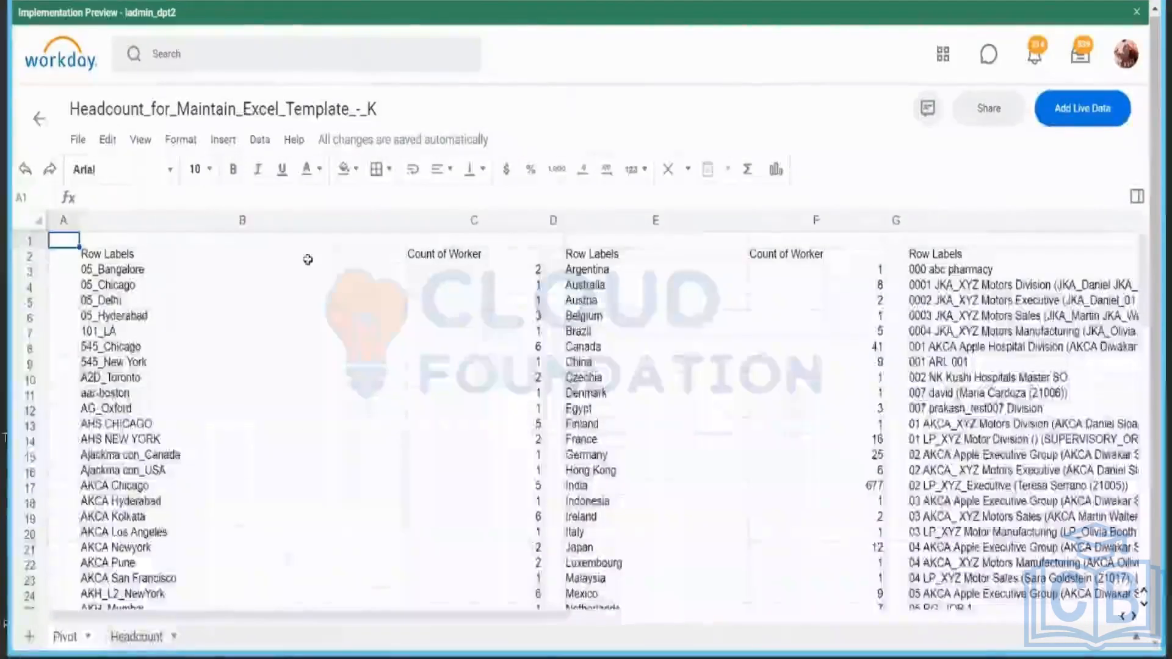
pyautogui.moveTo(540, 256); pyautogui.dragTo(540, 270)
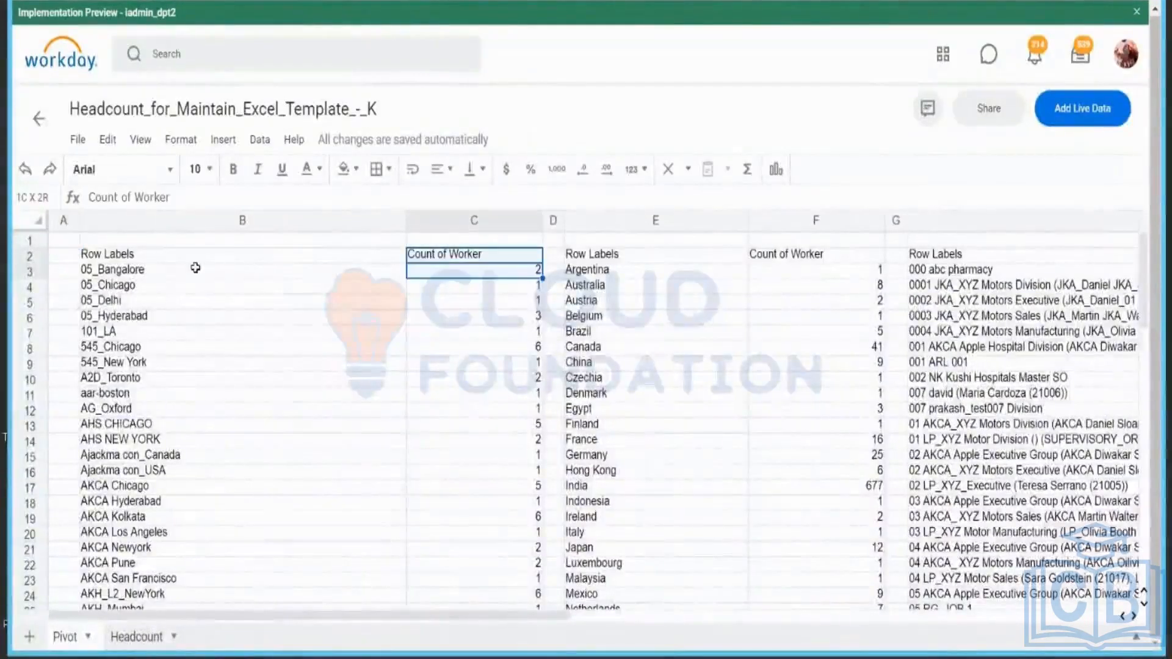
pyautogui.click(152, 240)
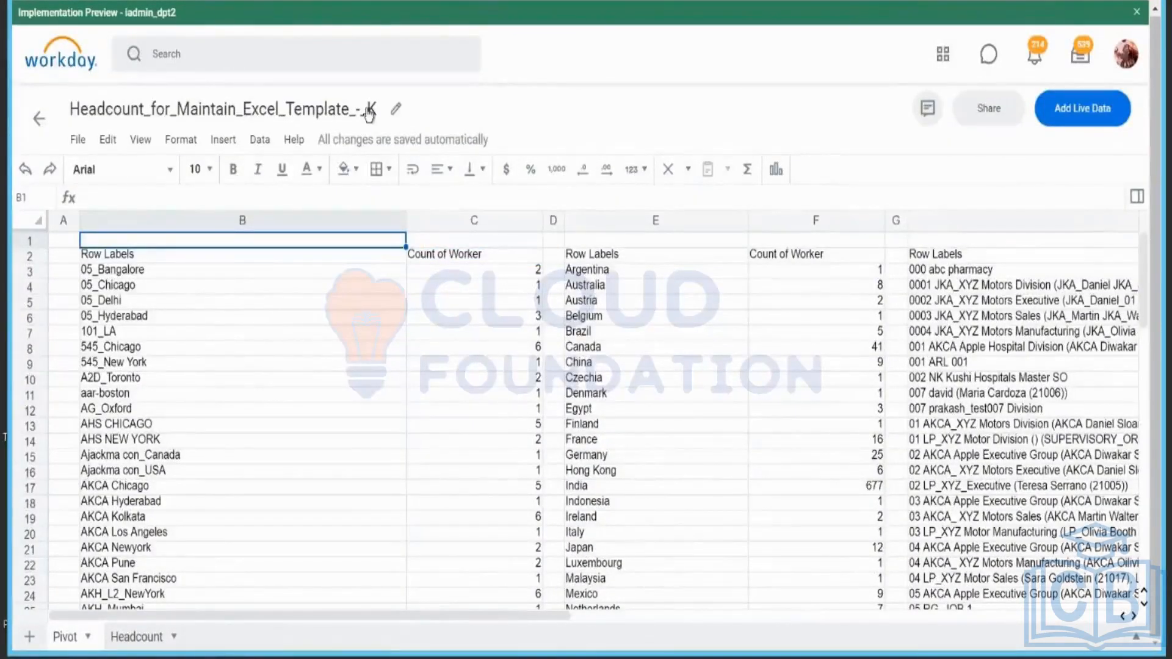
pyautogui.click(149, 638)
pyautogui.moveTo(288, 615); pyautogui.dragTo(122, 616)
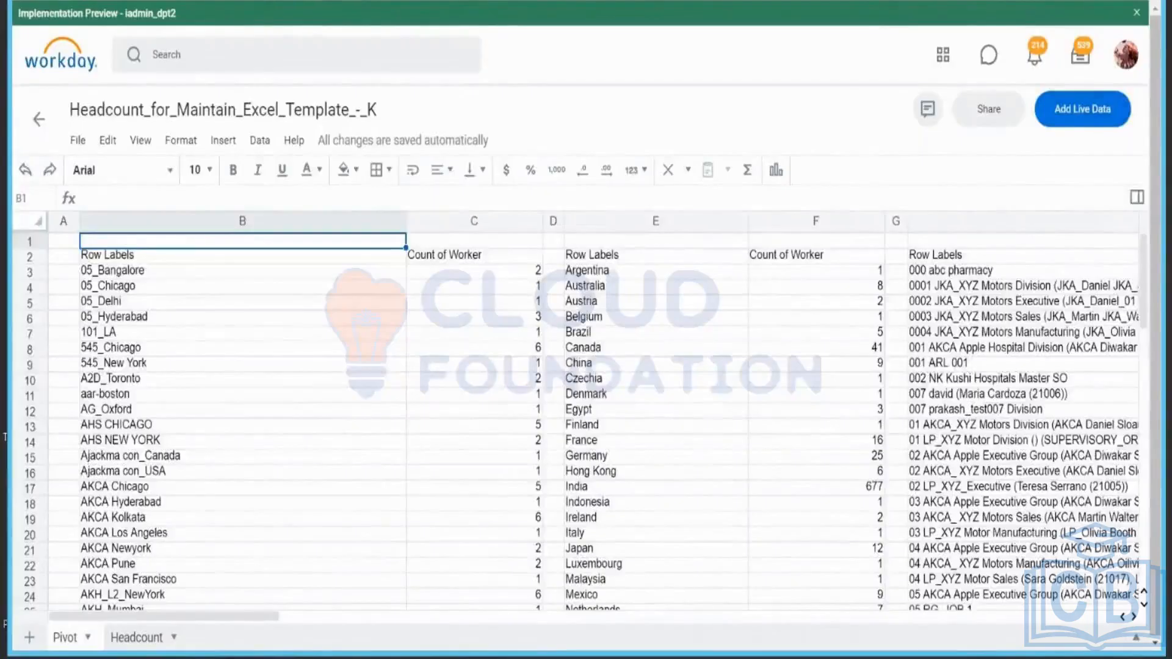
pyautogui.click(38, 119)
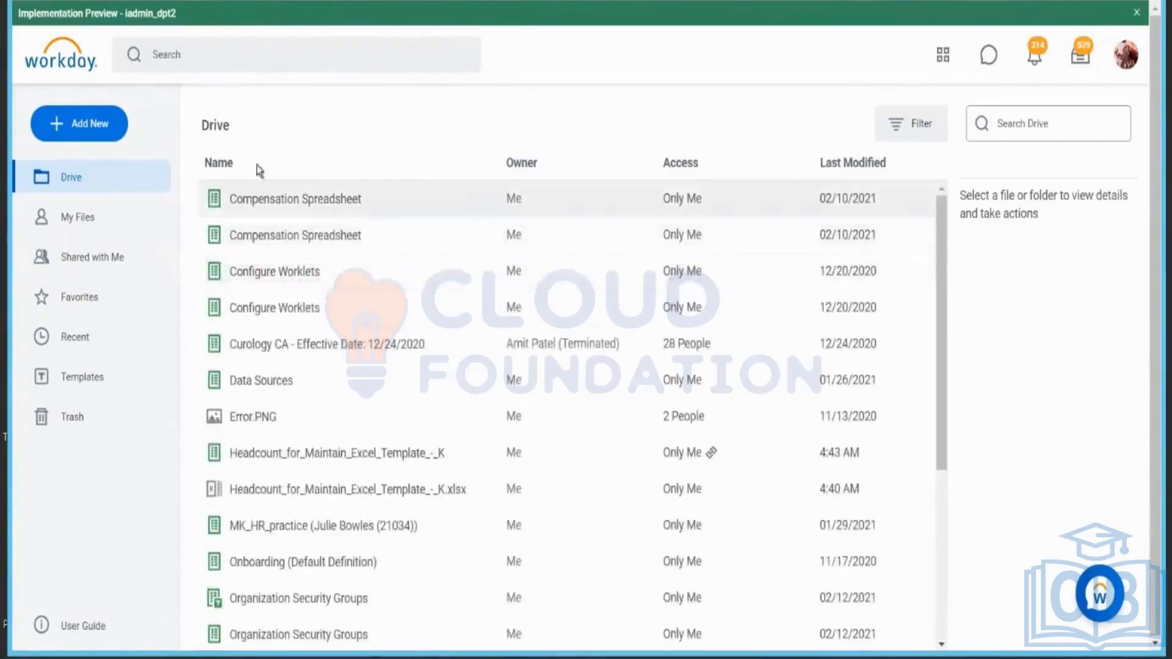
# - Show the Drive's Add New list of item types
pyautogui.click(112, 123)
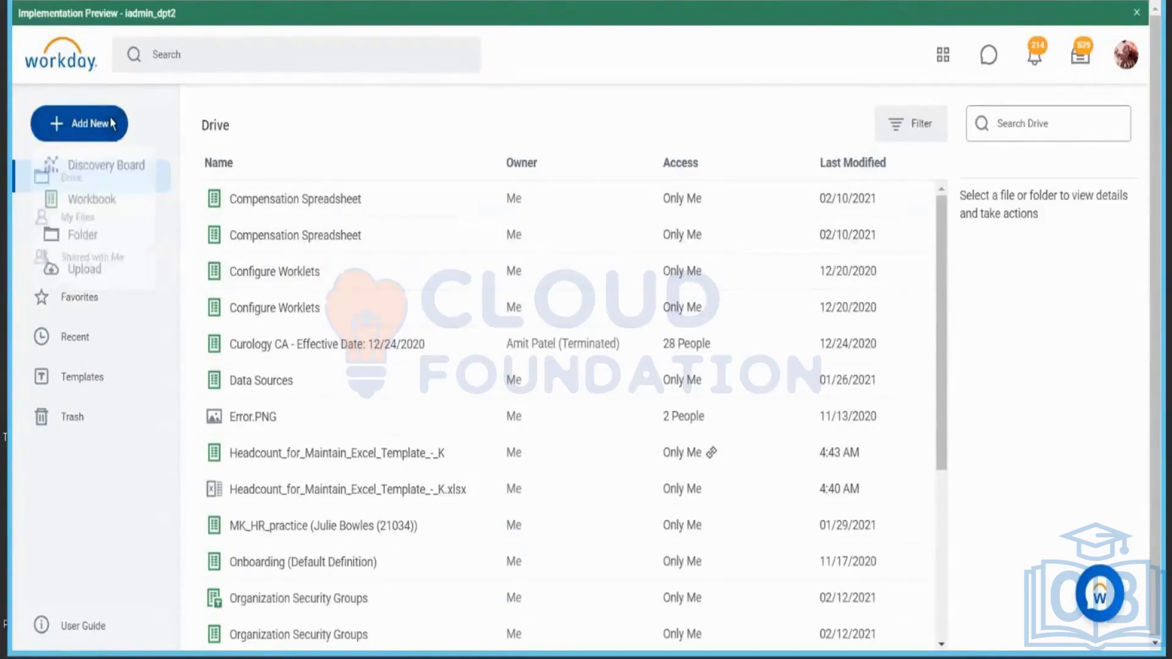
pyautogui.click(220, 96)
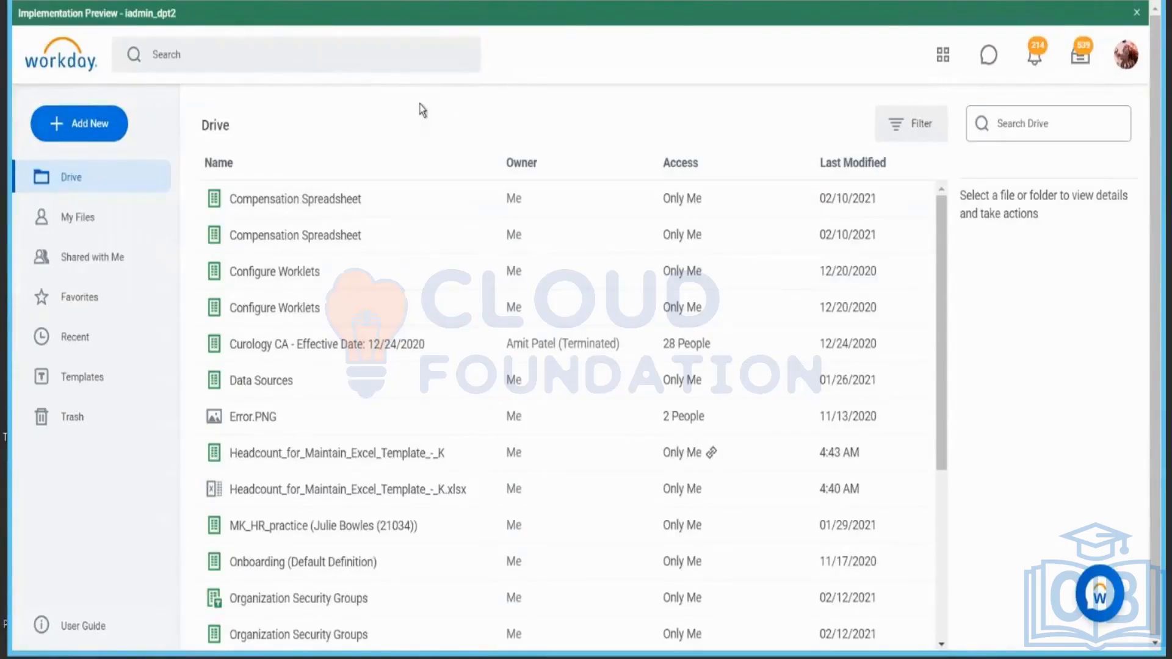
pyautogui.click(97, 127)
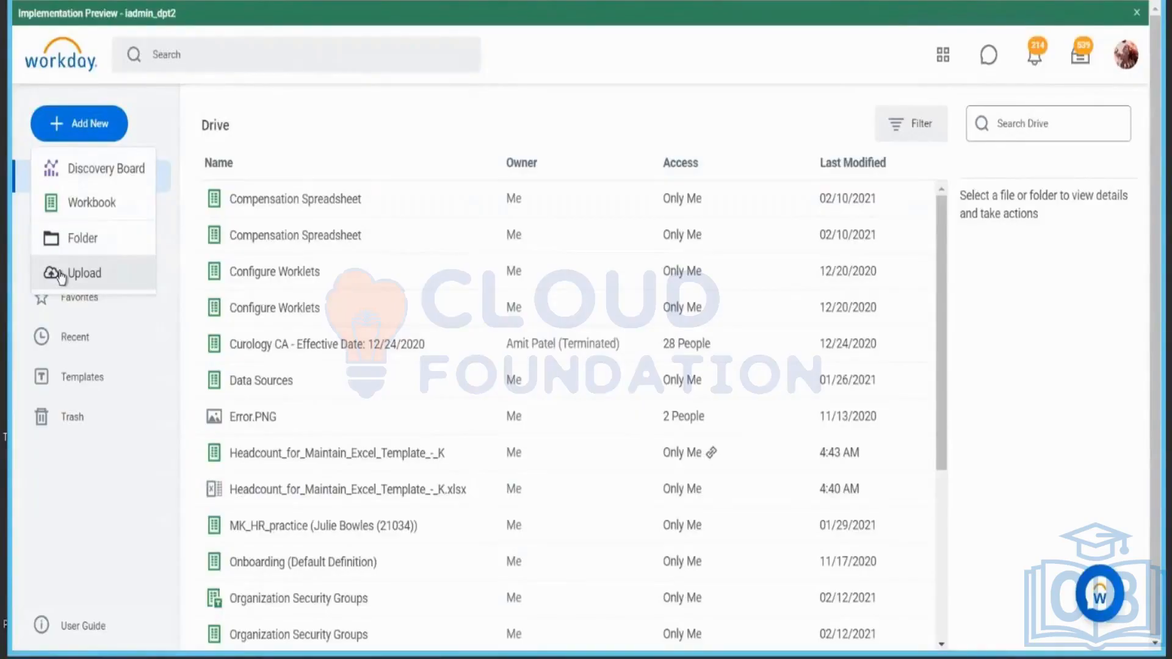
# - Create a blank workbook named 'Headcount - new KR', then open a worker profile in a new tab
pyautogui.click(94, 207)
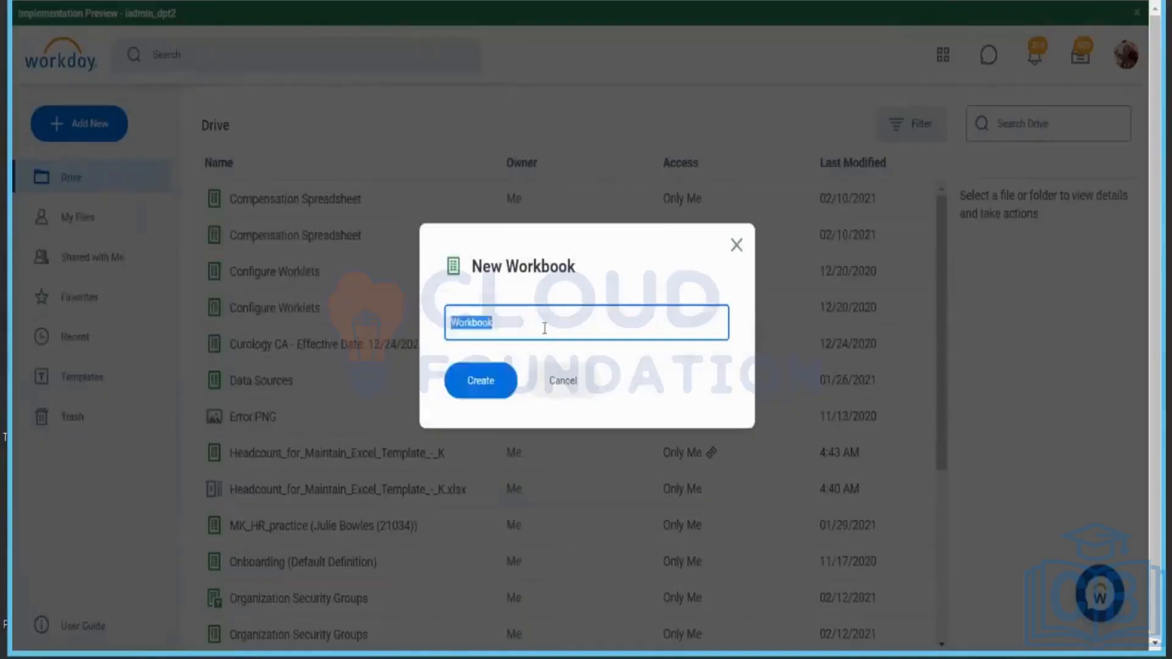
pyautogui.write('Headcount')
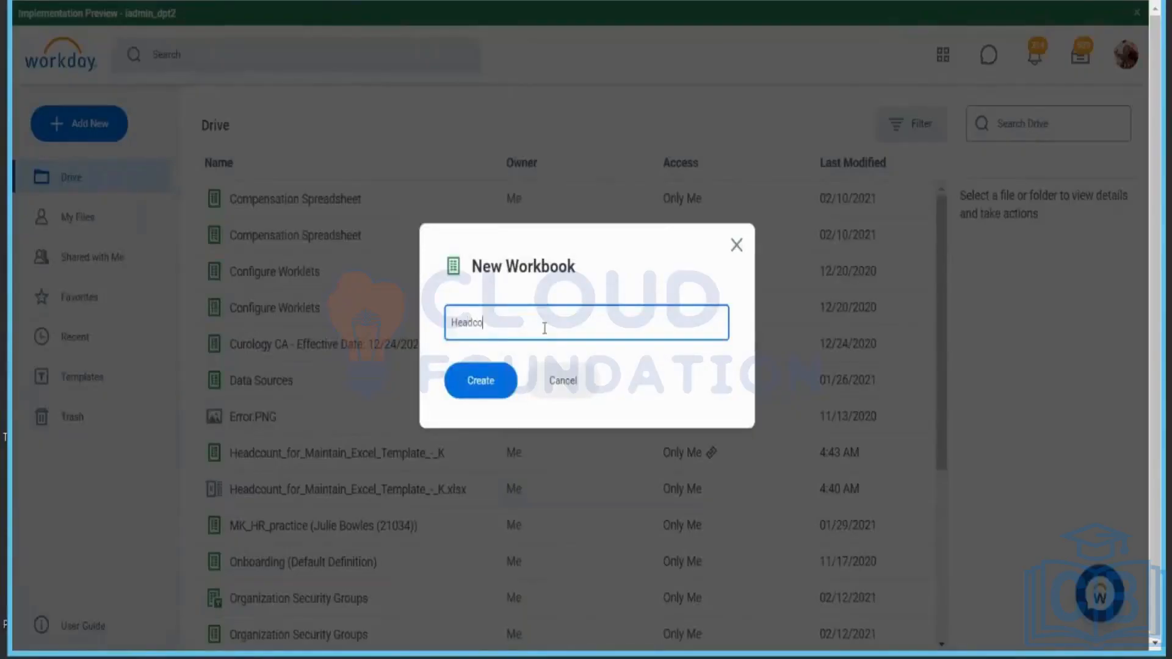
pyautogui.write(' - new KR')
pyautogui.click(483, 379)
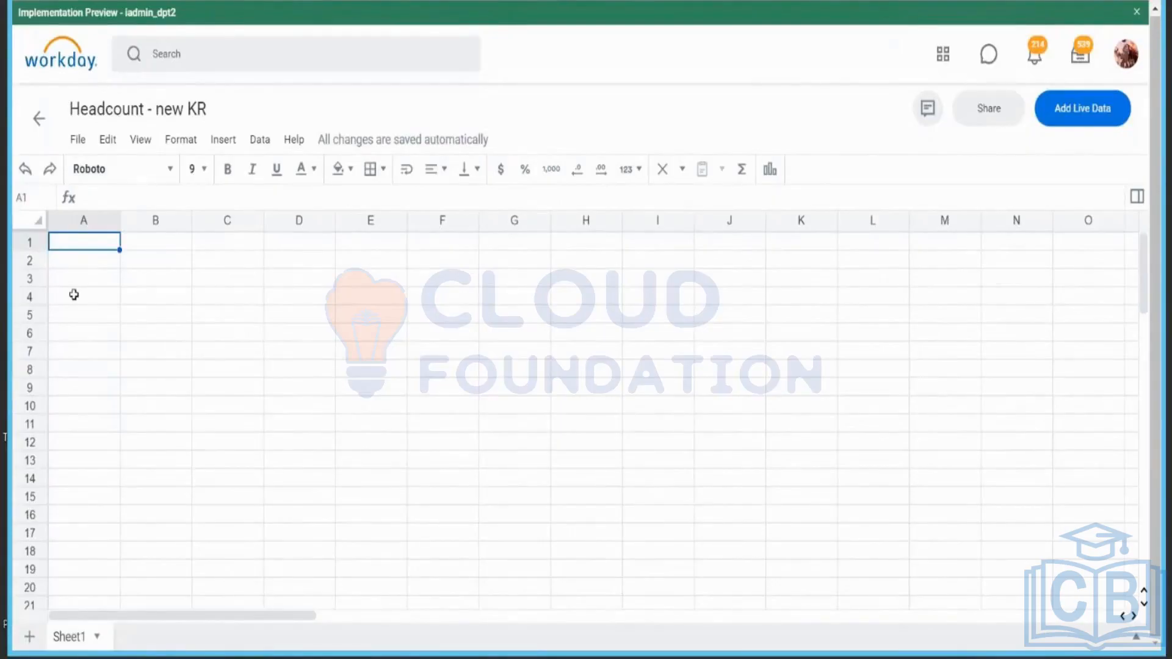
pyautogui.rightClick(1127, 72)
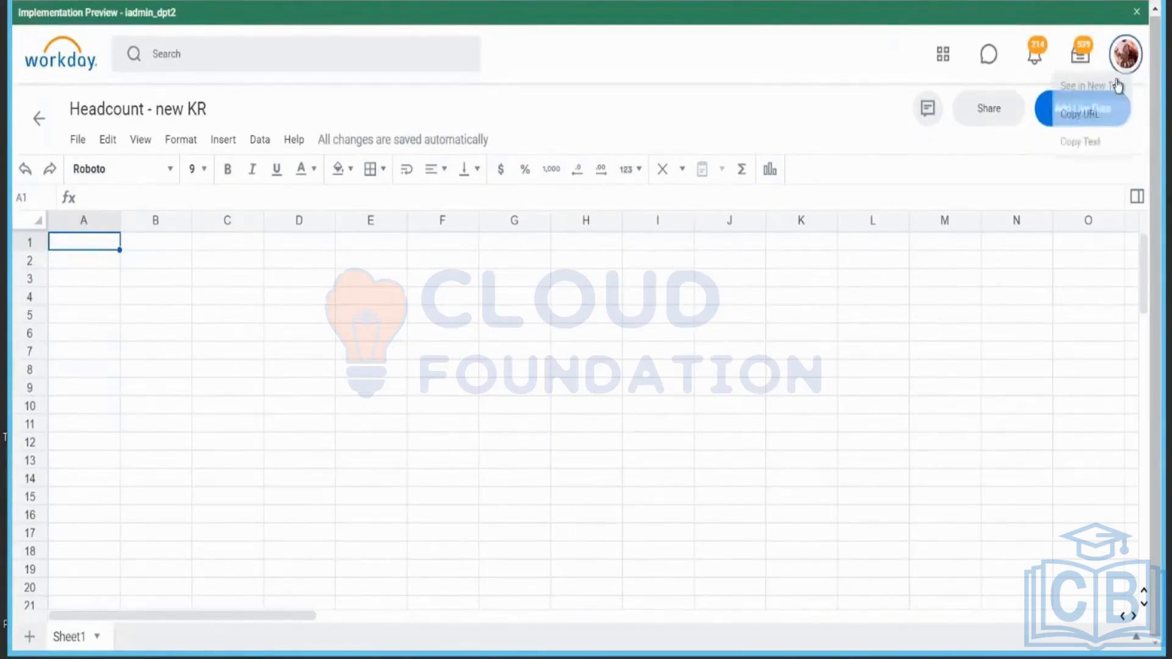
pyautogui.click(1116, 85)
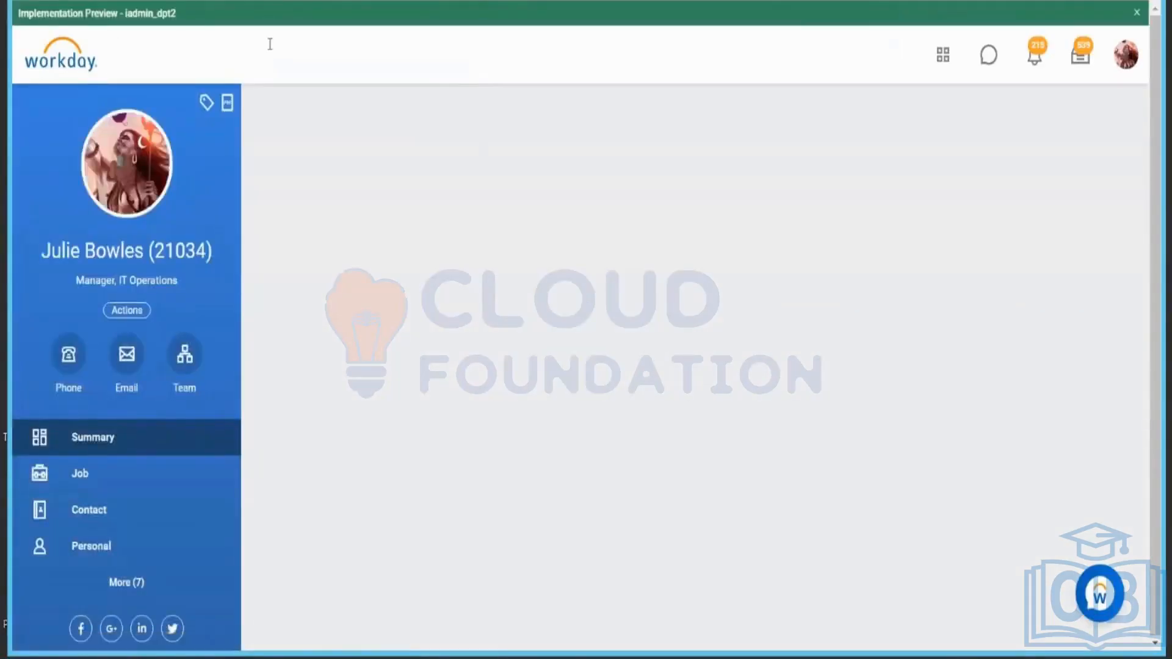
# - Search Workday for 'headcount' and scroll the results to the Headcount for Maintain Excel Template - K report
pyautogui.click(270, 44)
pyautogui.write('headcount')
pyautogui.press('Return')
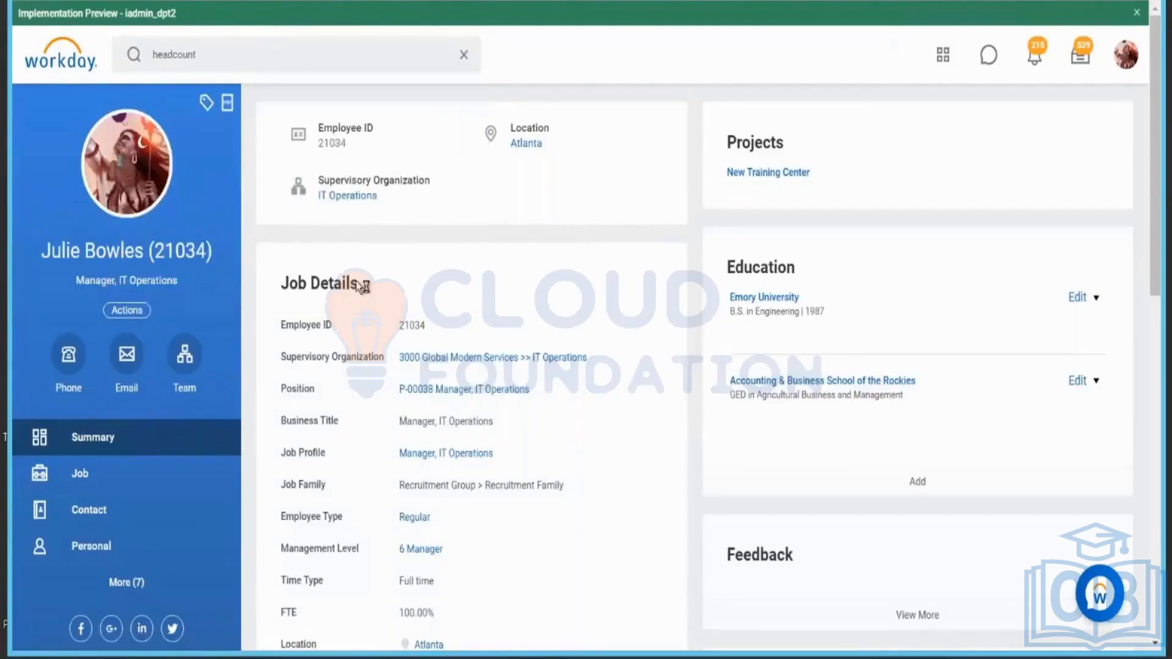
pyautogui.scroll(-7, 427, 317)
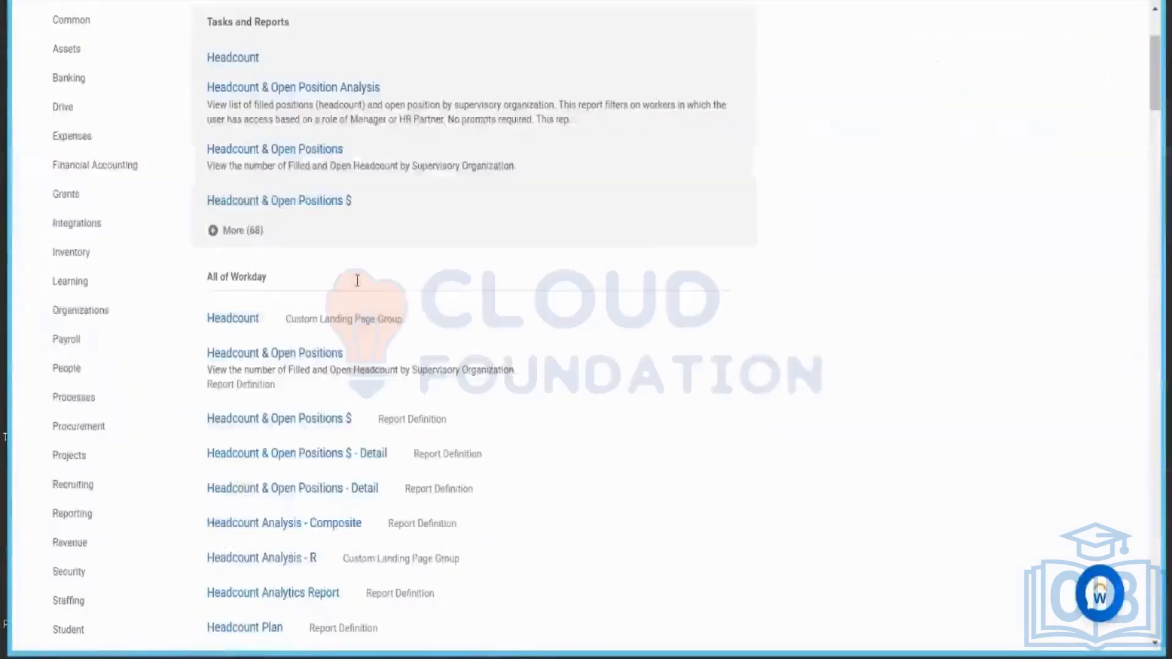
pyautogui.scroll(-15, 507, 361)
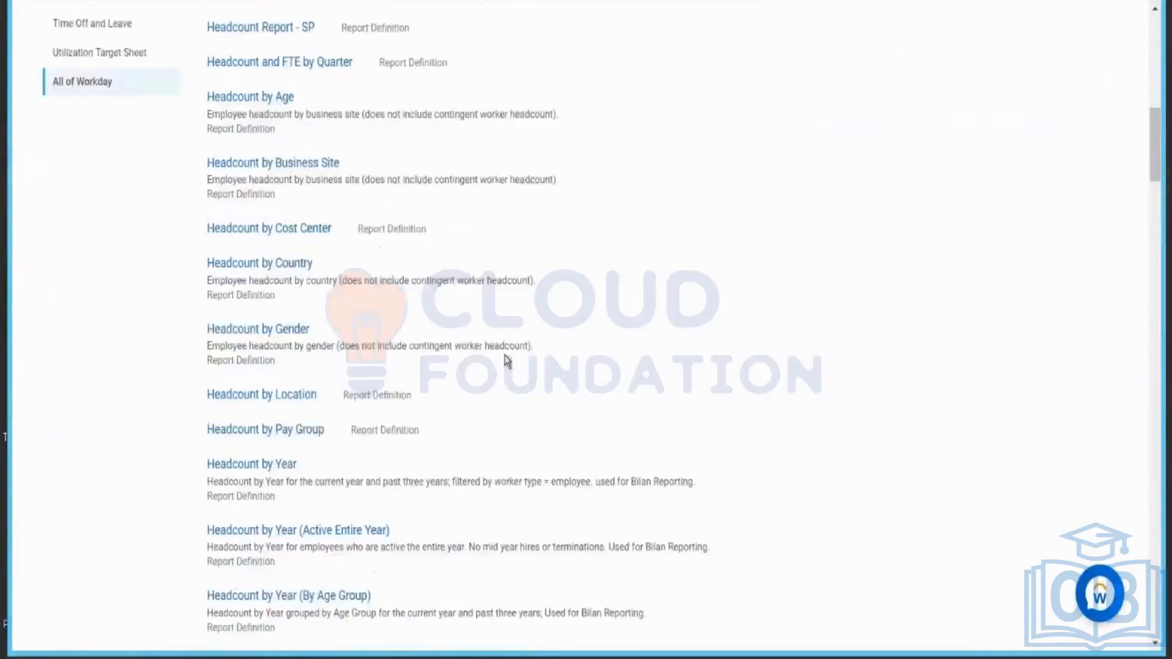
pyautogui.scroll(-2, 507, 362)
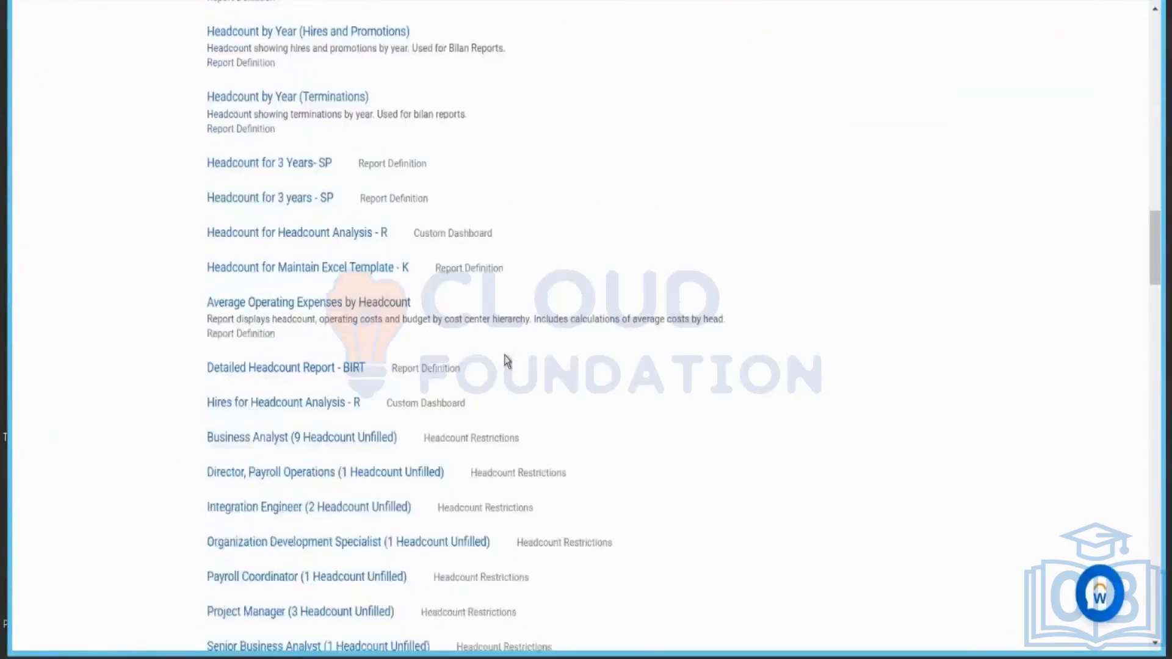
pyautogui.scroll(-5, 507, 361)
pyautogui.scroll(3, 506, 361)
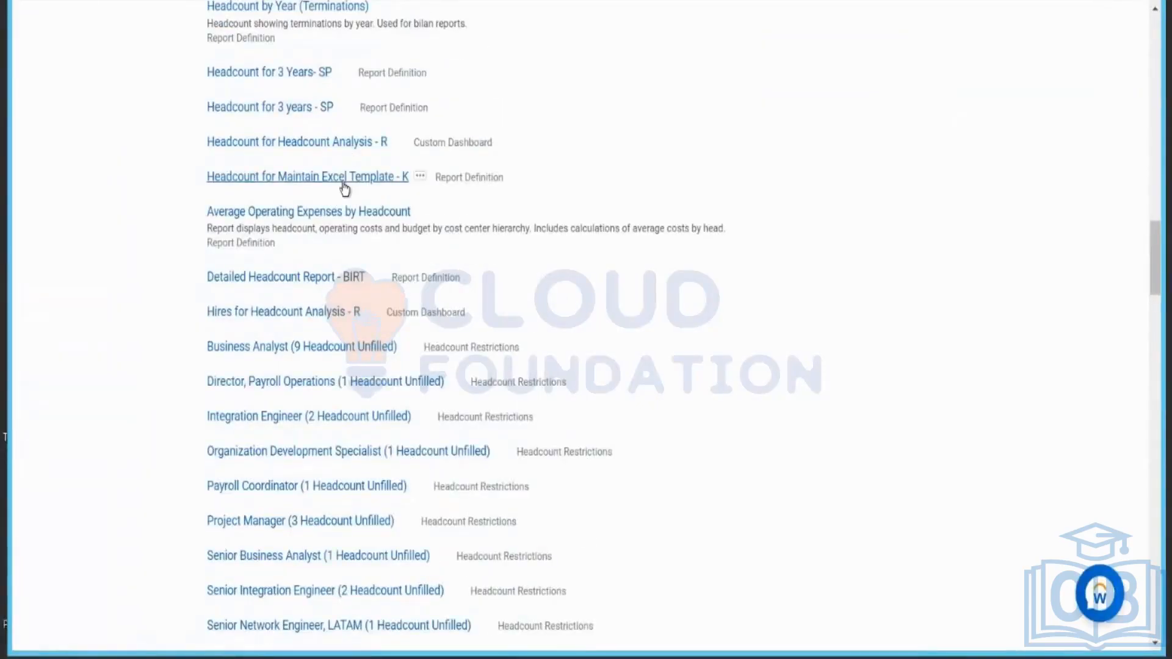
# - Open the Headcount for Maintain Excel Template - K report and choose Custom Report > Edit
pyautogui.click(344, 183)
pyautogui.scroll(-3, 576, 362)
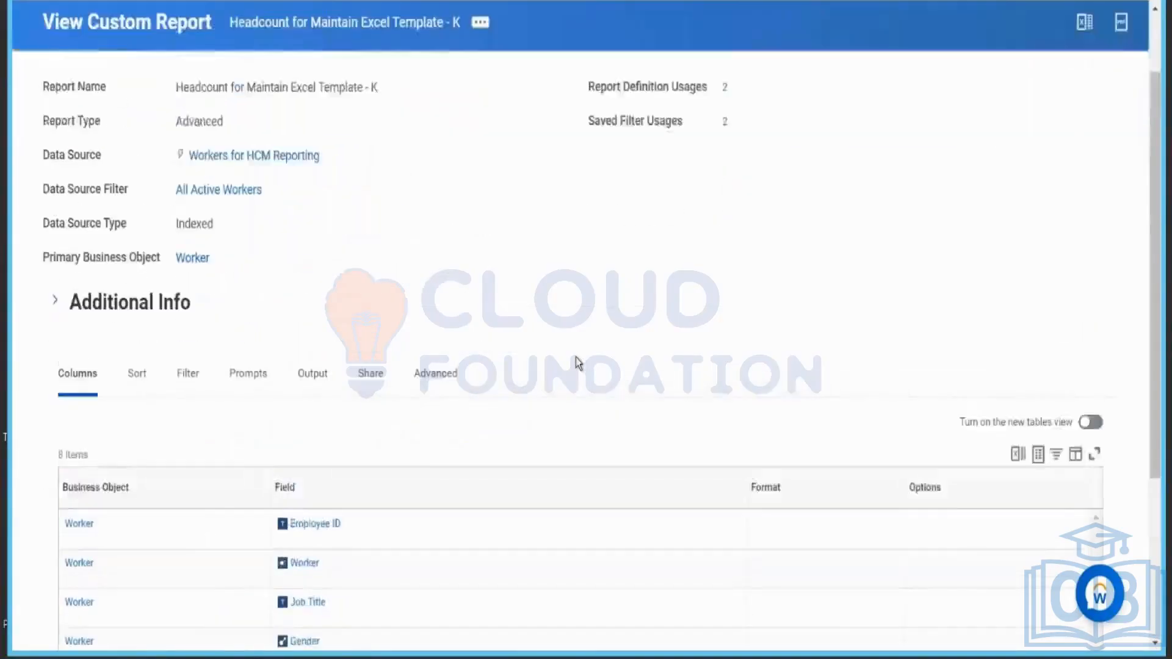
pyautogui.scroll(-4, 576, 357)
pyautogui.scroll(6, 576, 357)
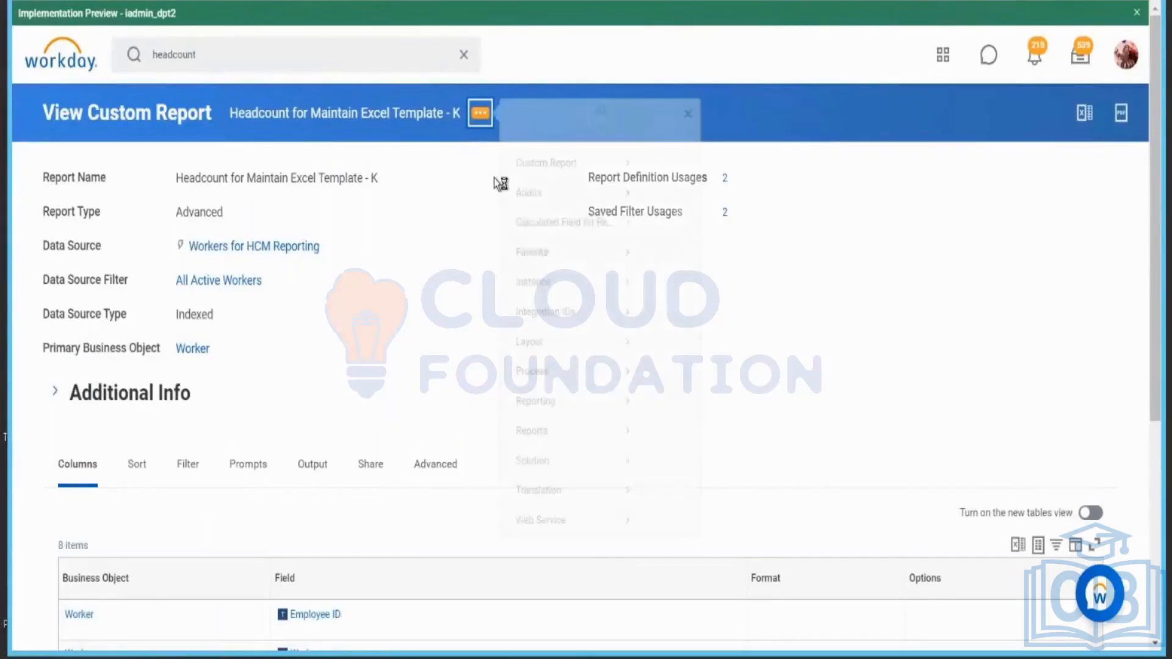
pyautogui.moveTo(547, 183)
pyautogui.click(672, 185)
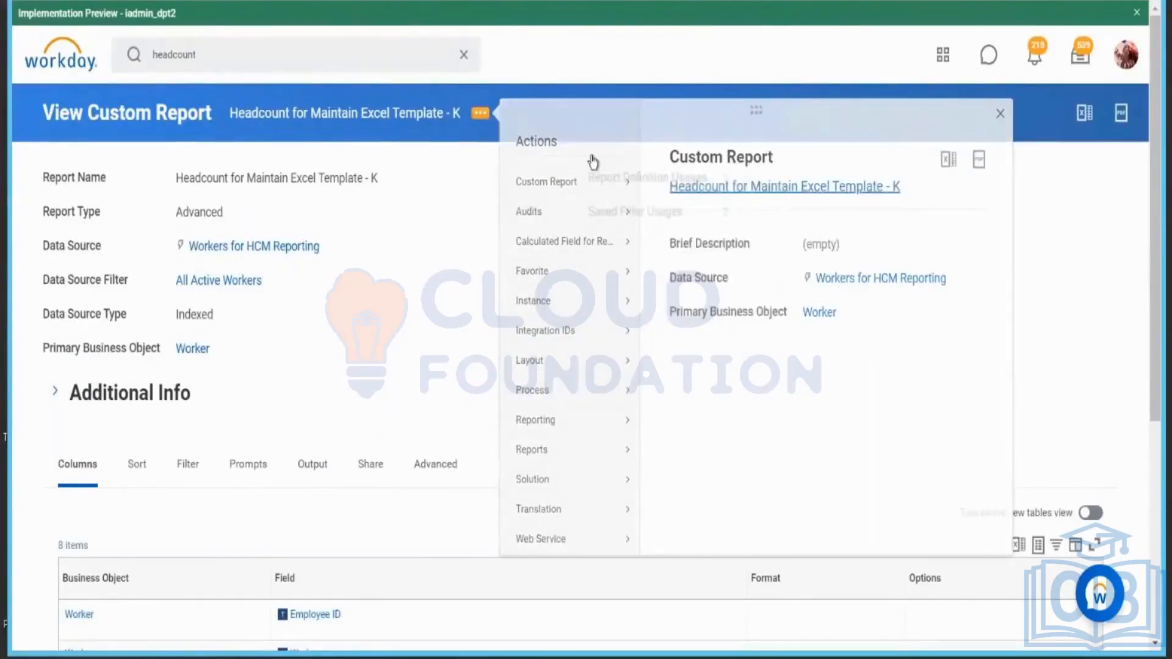
pyautogui.click(80, 1)
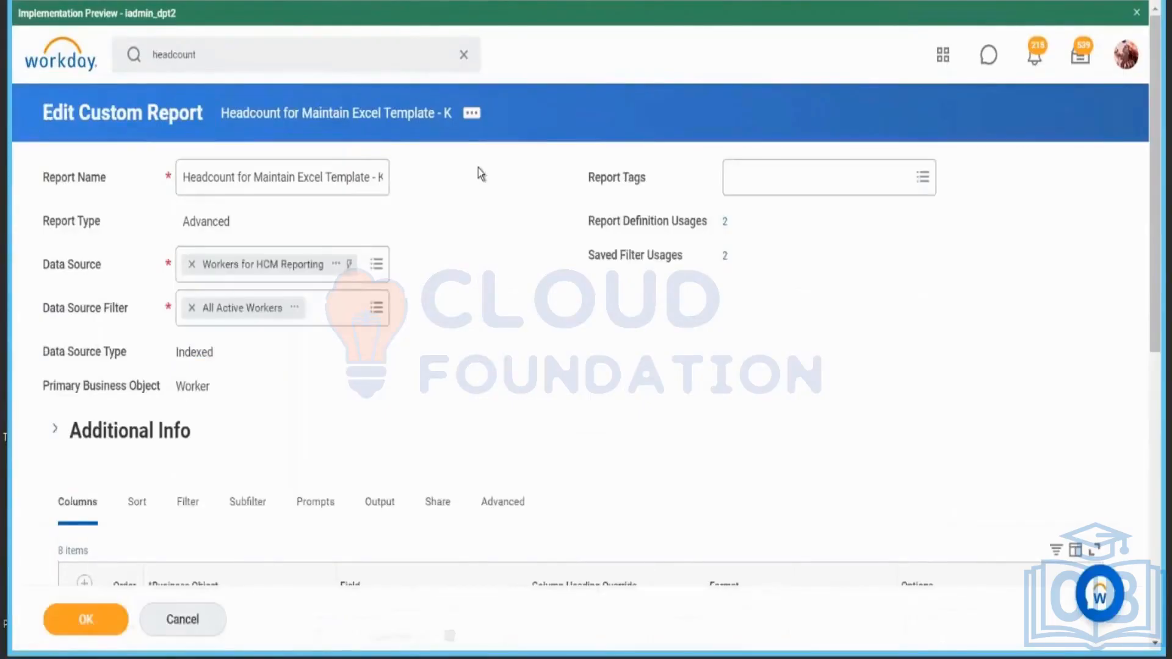
# - Turn on Enable for Worksheets in the report's advanced options
pyautogui.click(500, 496)
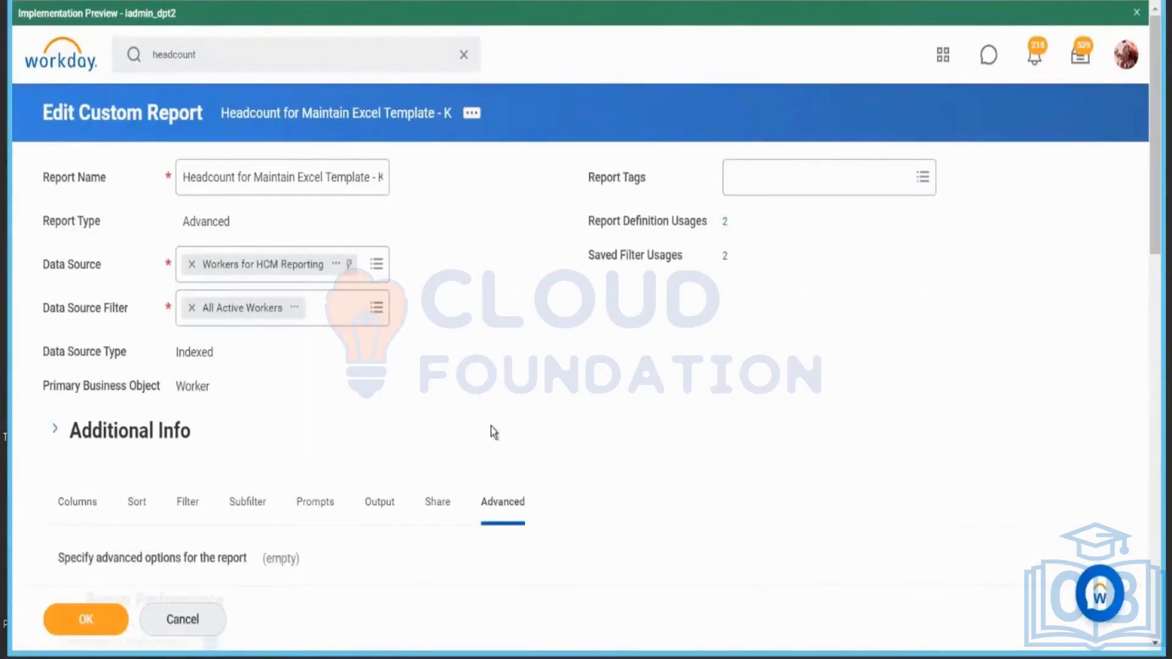
pyautogui.scroll(-12, 491, 426)
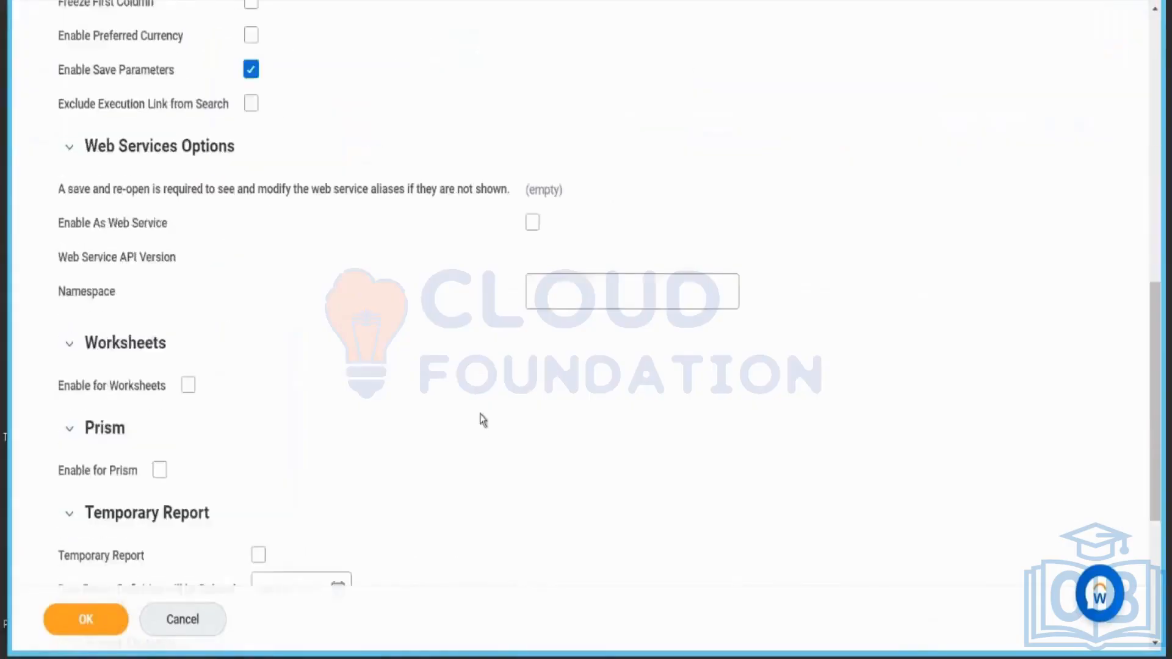
pyautogui.scroll(-3, 483, 421)
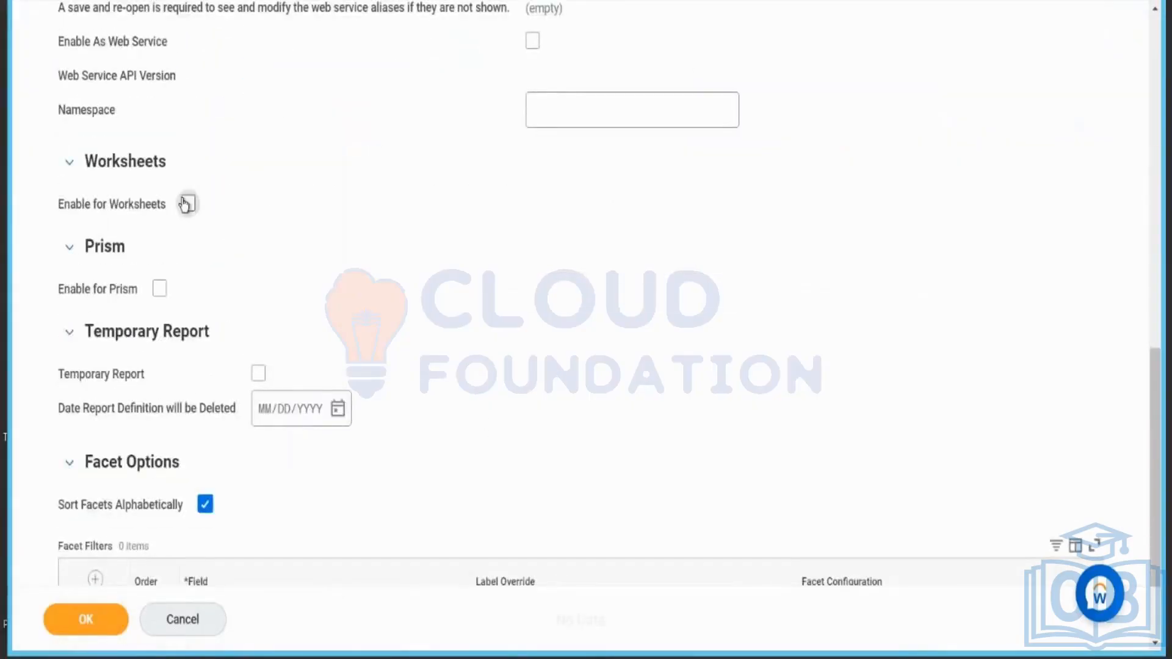
pyautogui.click(187, 204)
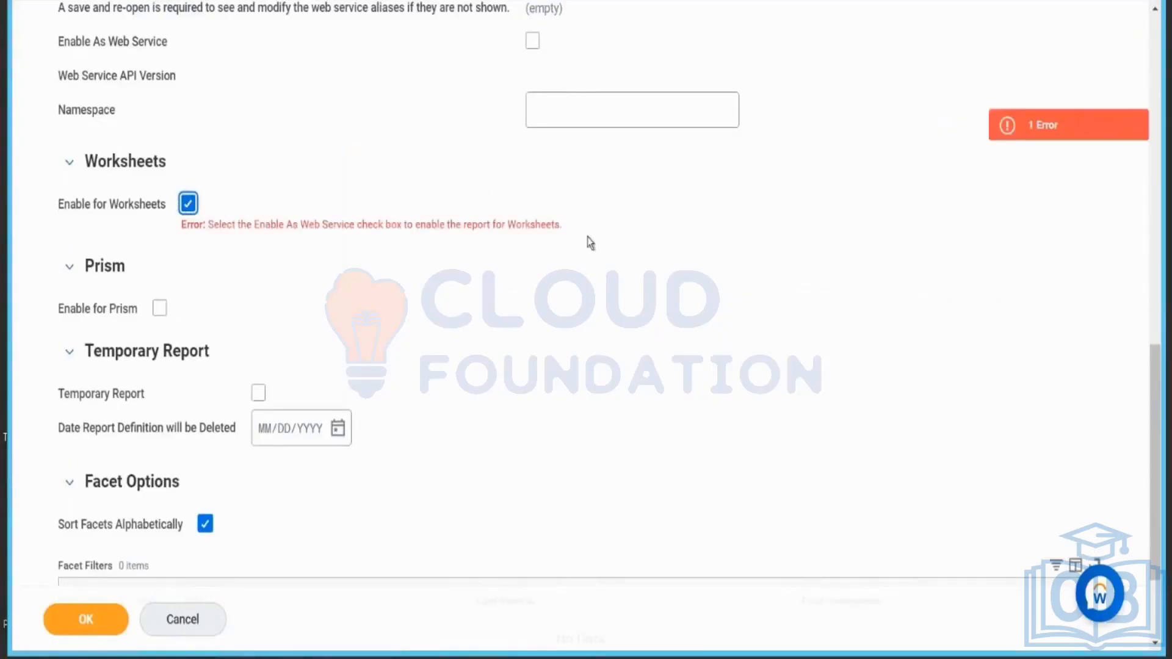
pyautogui.moveTo(233, 224); pyautogui.dragTo(492, 225)
pyautogui.click(423, 224)
# - Tick Enable As Web Service and save the report with OK
pyautogui.scroll(3, 540, 328)
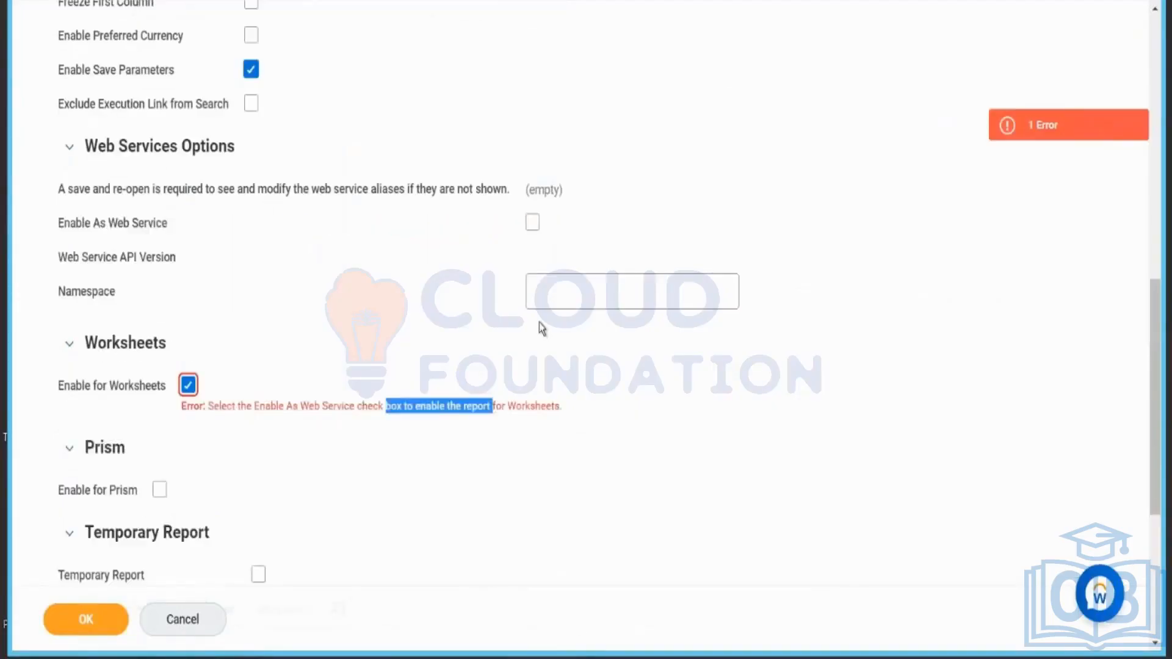
pyautogui.click(532, 232)
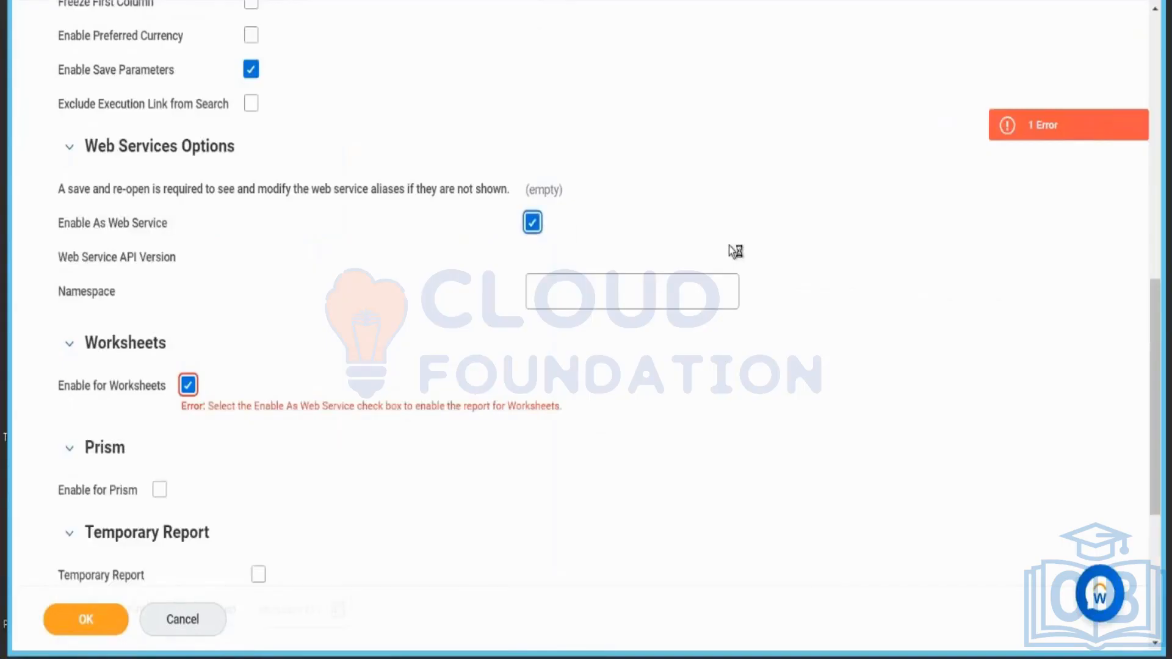
pyautogui.click(72, 630)
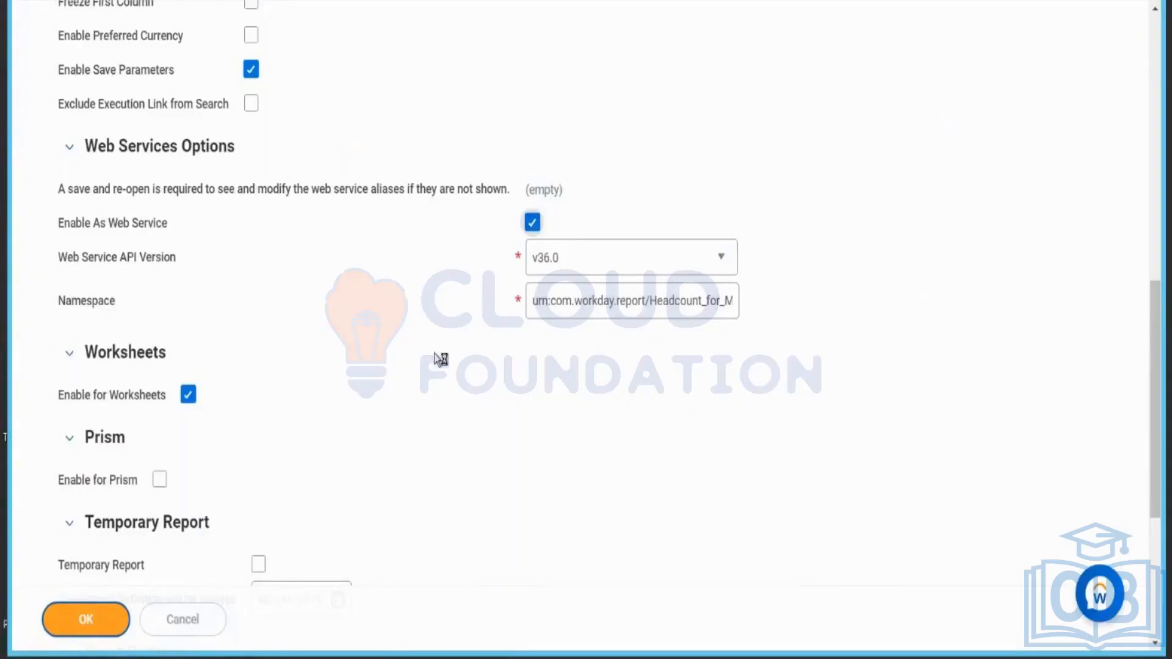
pyautogui.scroll(-7, 495, 249)
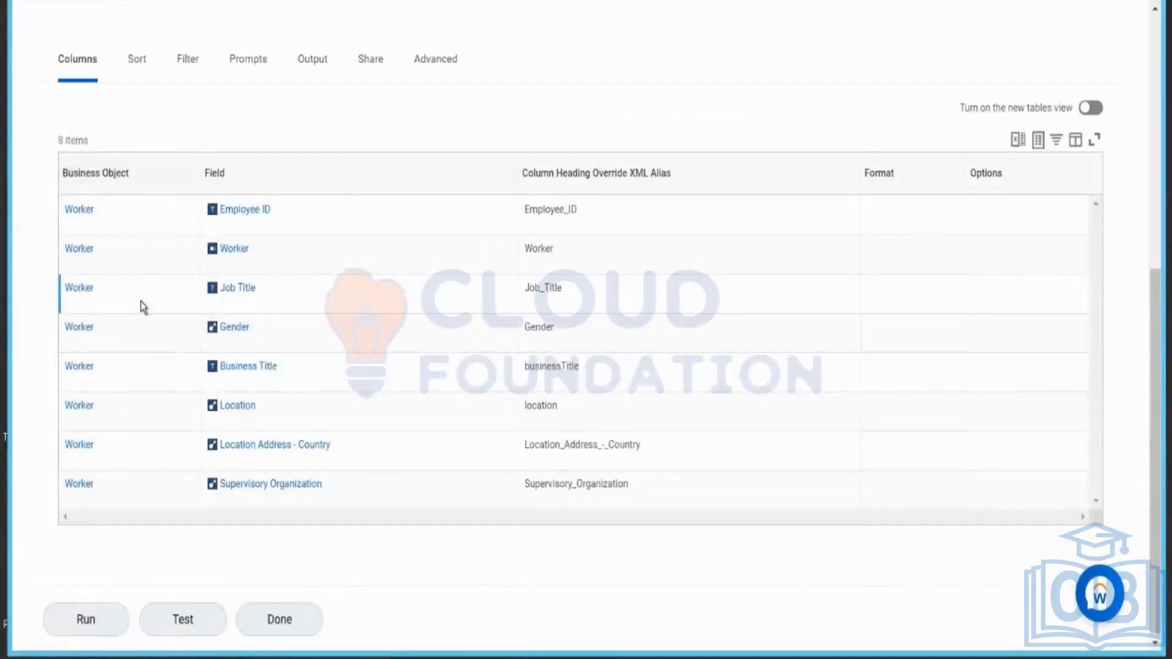
# - Copy the Headcount report's name from the report title link's Copy Text option
pyautogui.scroll(-1, 141, 301)
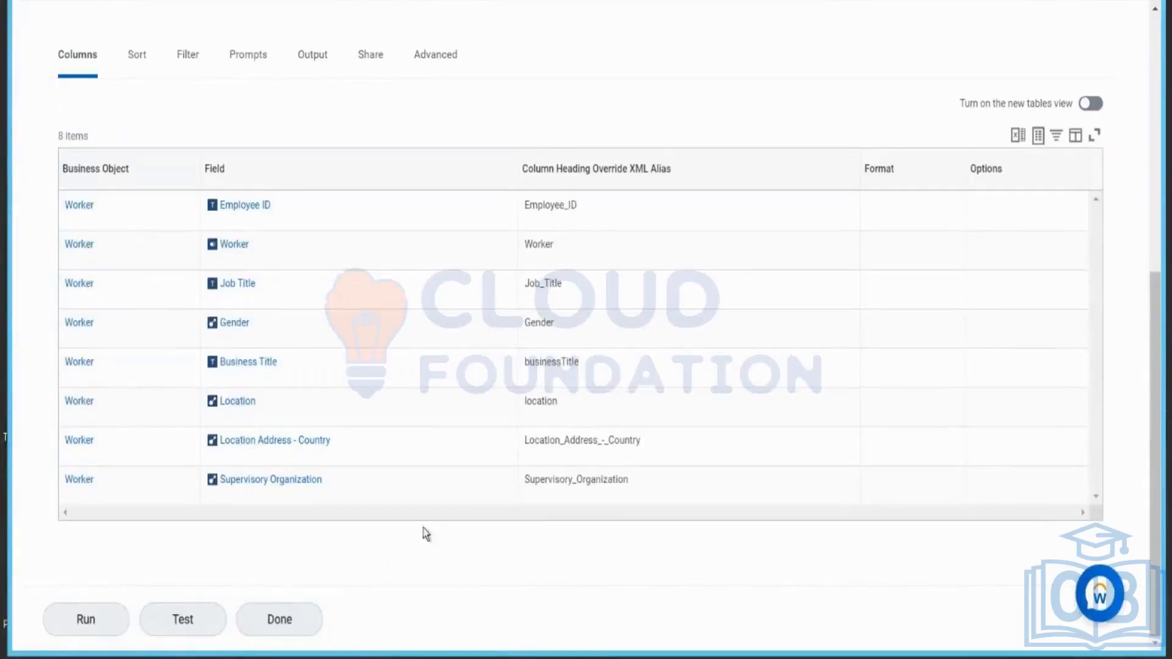
pyautogui.scroll(8, 499, 375)
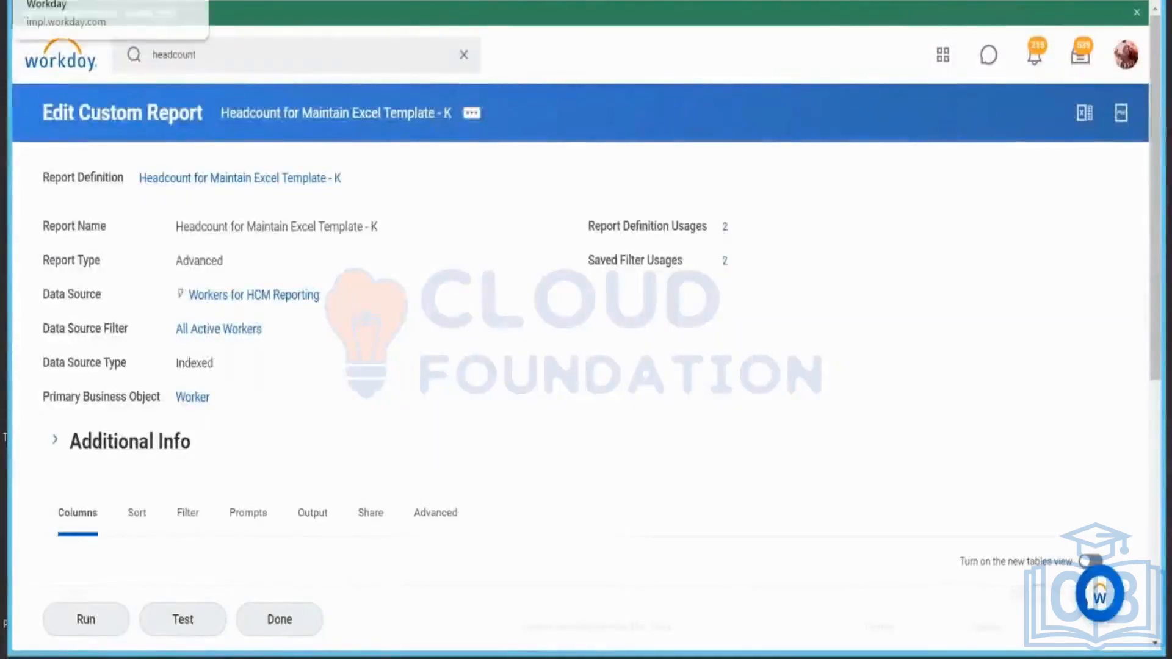
pyautogui.rightClick(307, 116)
pyautogui.click(351, 186)
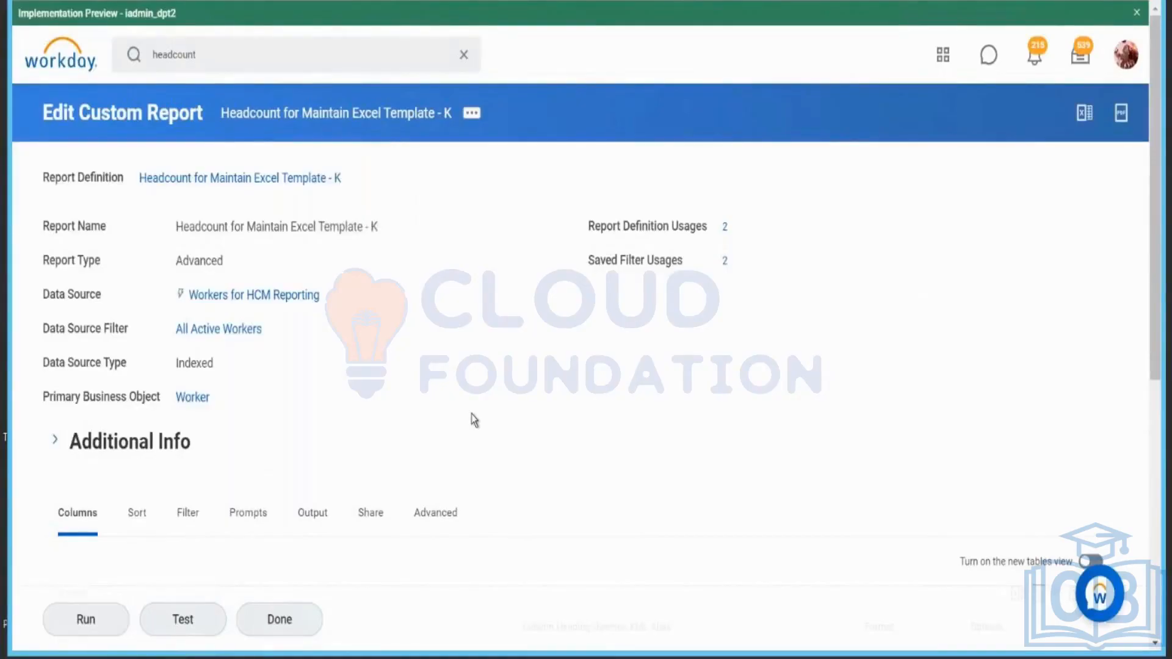
pyautogui.rightClick(367, 125)
pyautogui.click(394, 195)
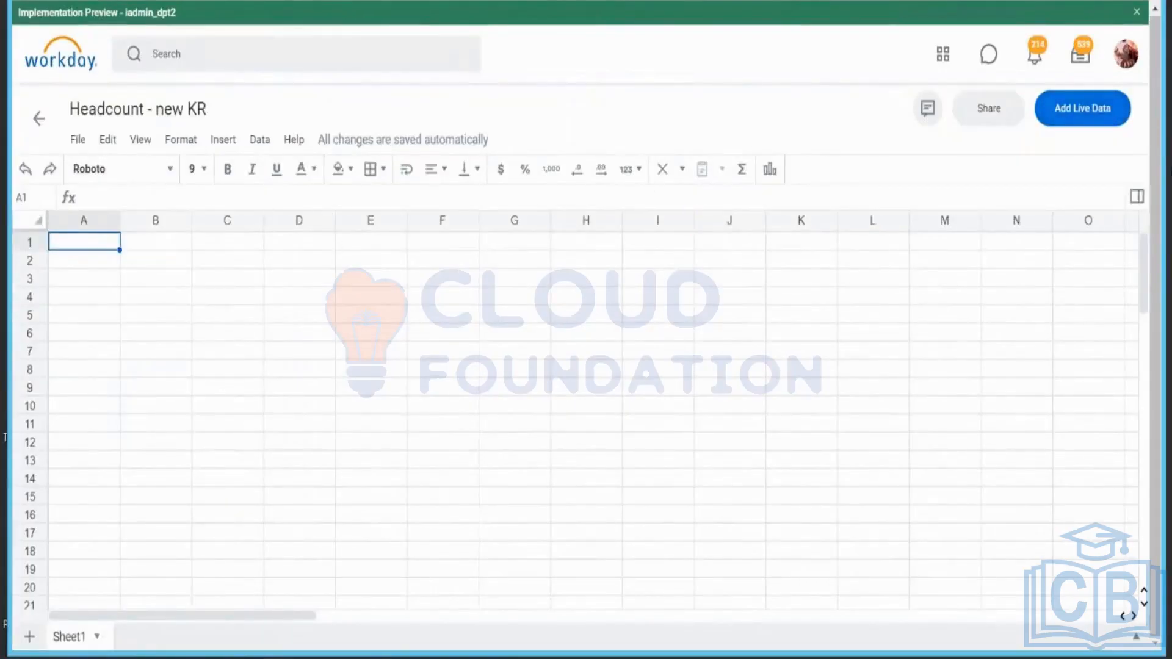
# - Add live data to the worksheet from the Headcount for Maintain Excel Template - K report
pyautogui.click(1087, 113)
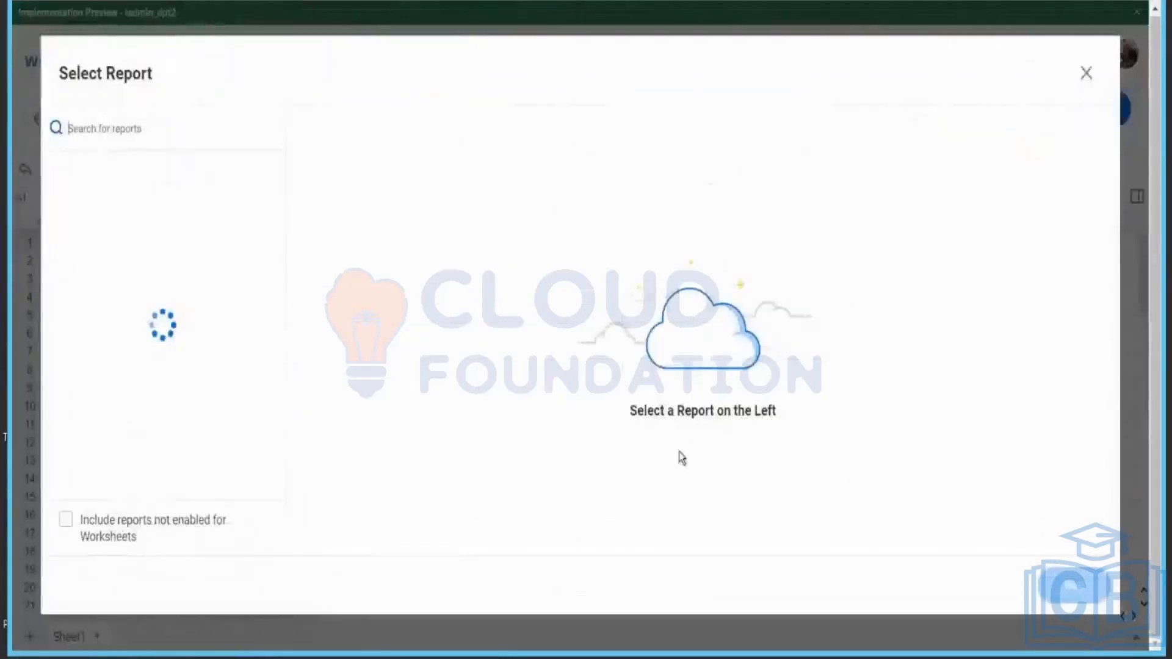
pyautogui.click(173, 209)
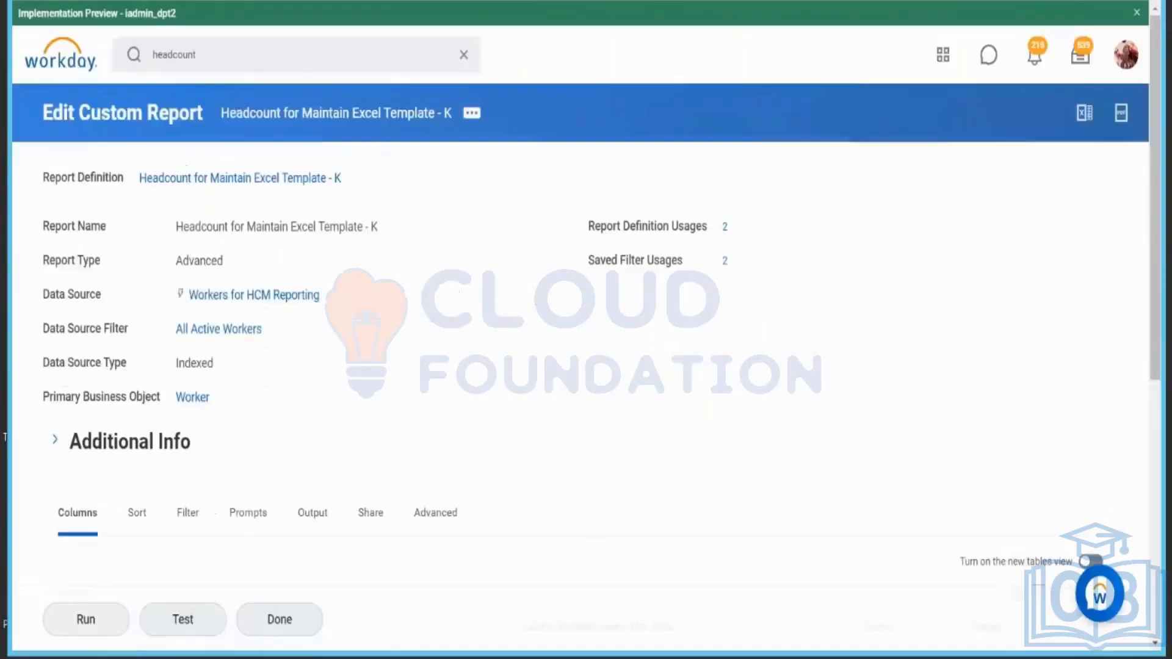
# - Verify on the Advanced tab that Enable for Worksheets is set to Yes for the Headcount report
pyautogui.click(434, 511)
pyautogui.scroll(-7, 429, 376)
pyautogui.scroll(-9, 272, 290)
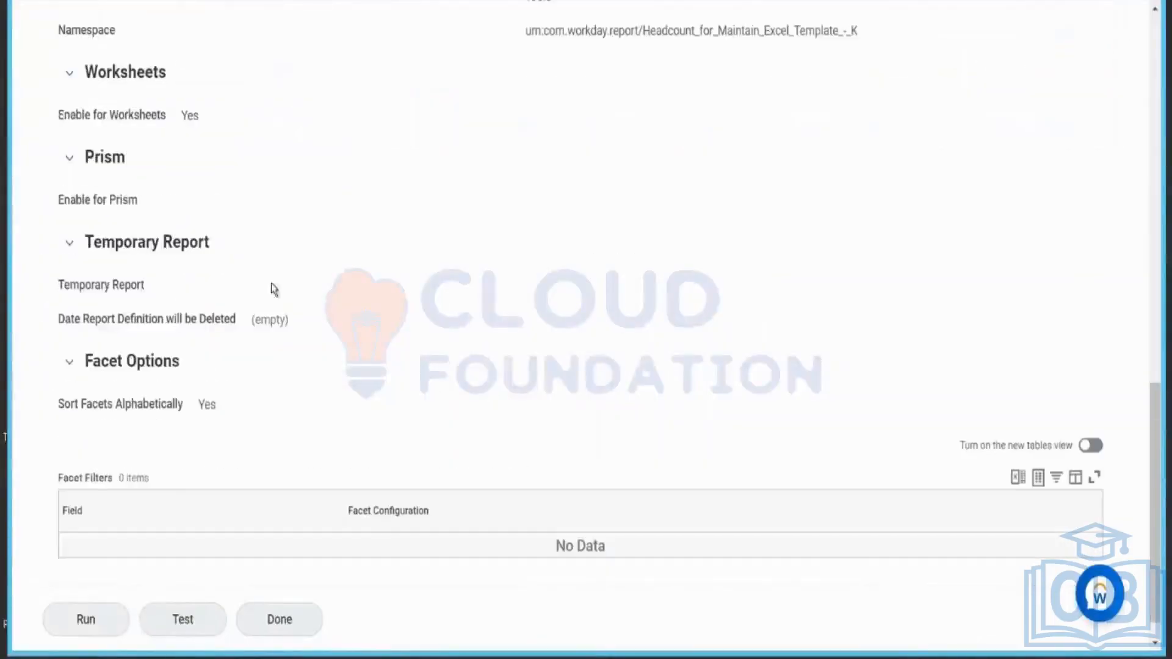
pyautogui.scroll(3, 200, 265)
pyautogui.doubleClick(193, 296)
pyautogui.scroll(13, 317, 280)
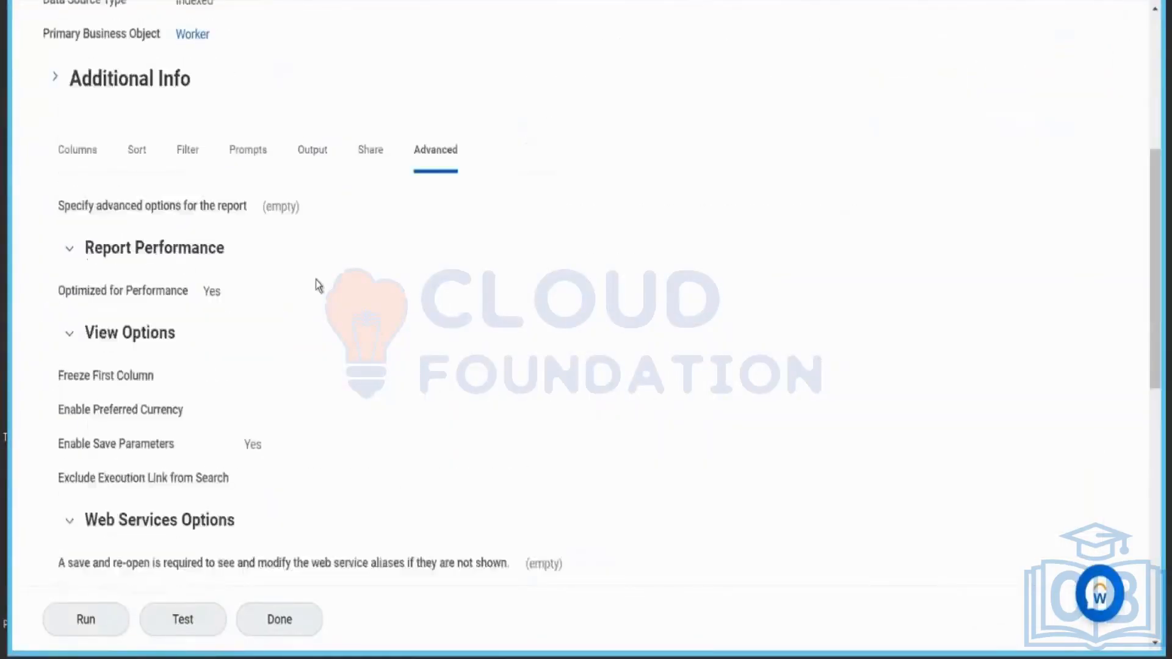
pyautogui.click(472, 113)
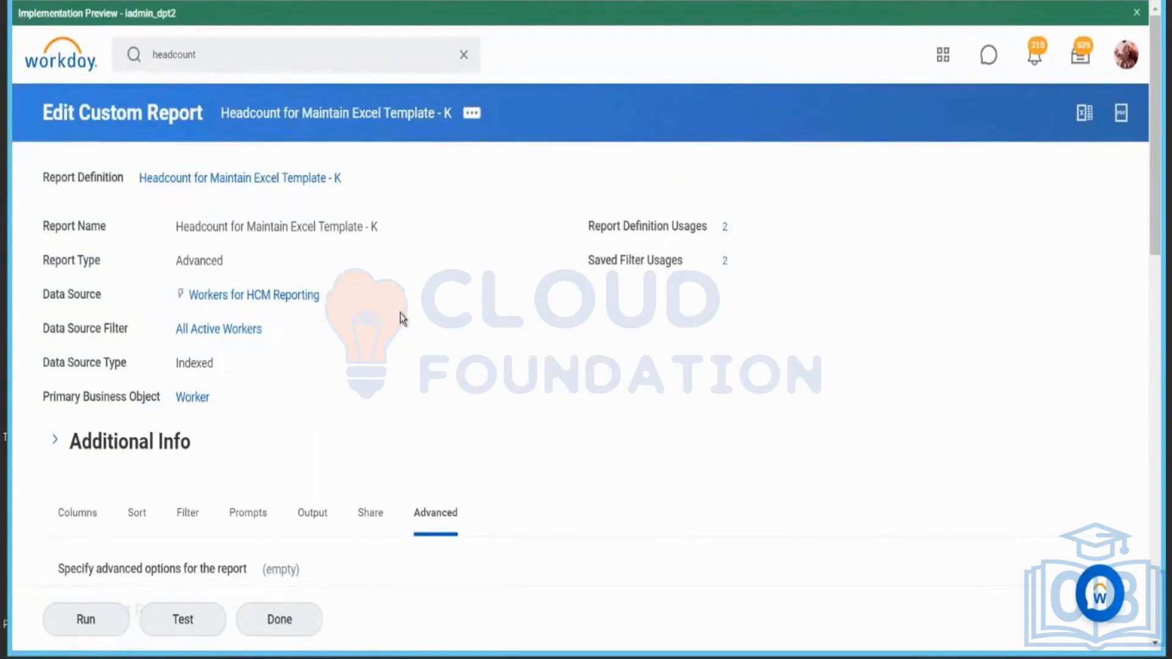
# - Uncheck Enable As Web Service and Enable for Worksheets on the Advanced tab, then save with OK
pyautogui.scroll(-5, 400, 313)
pyautogui.click(503, 229)
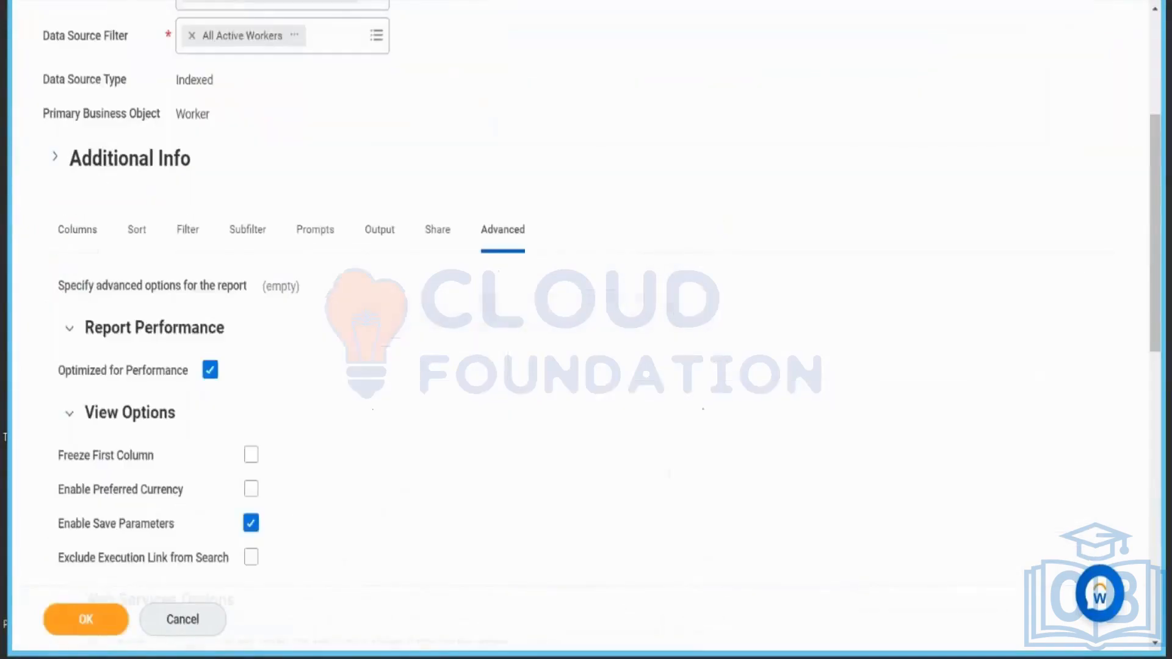
pyautogui.scroll(-8, 395, 323)
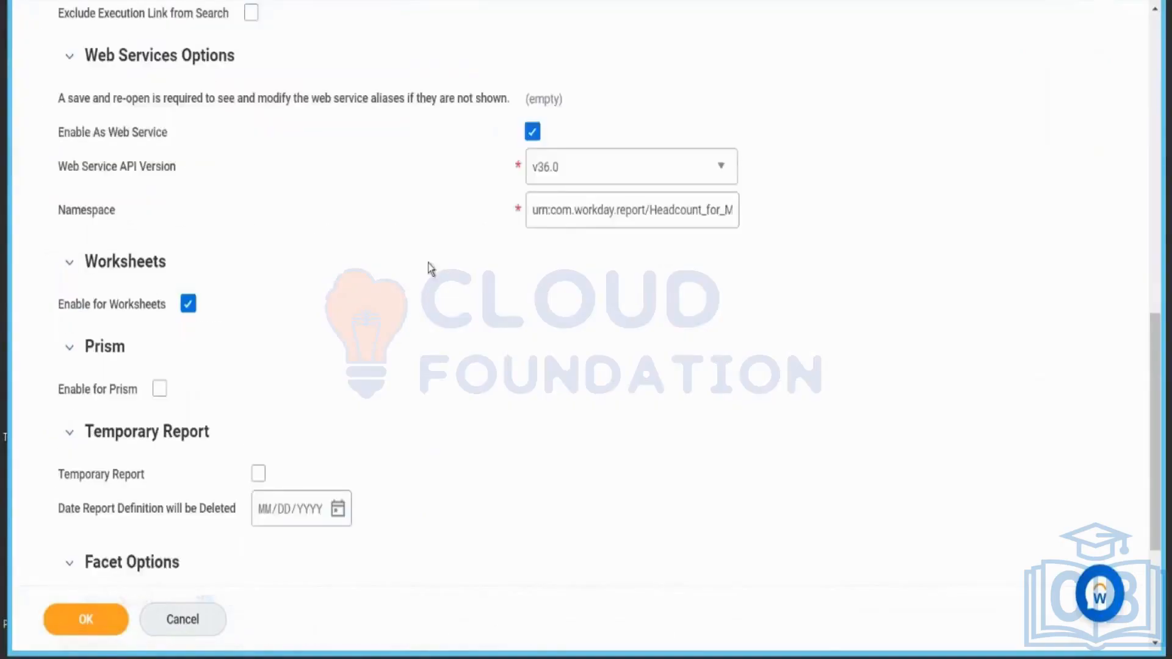
pyautogui.click(533, 131)
pyautogui.click(188, 303)
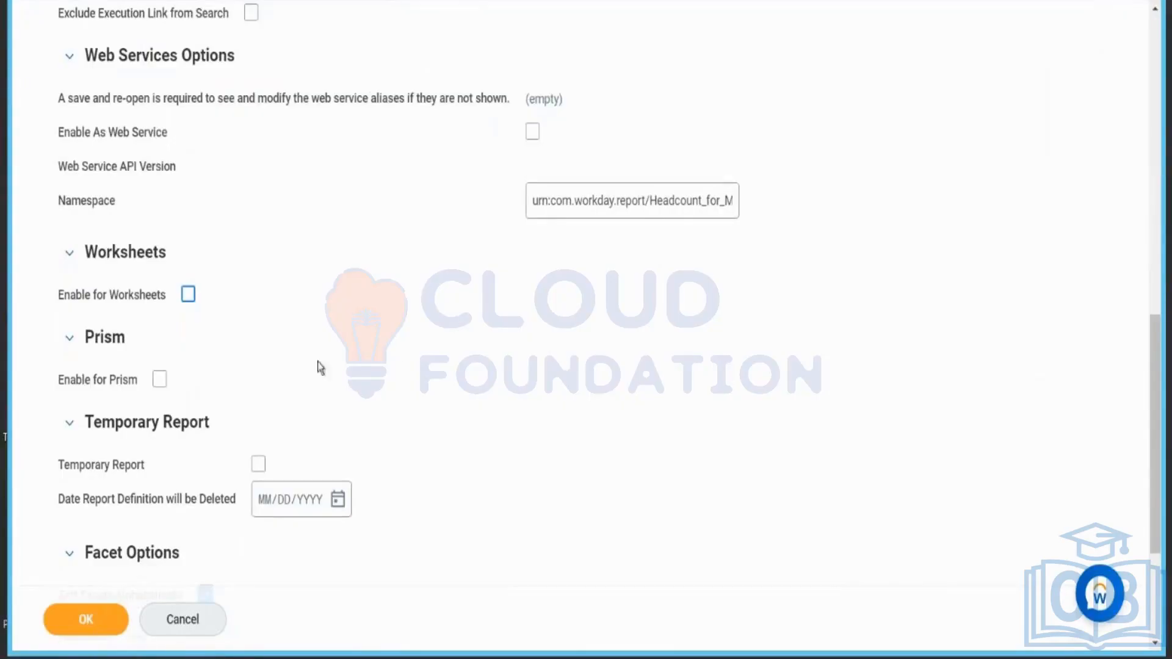
pyautogui.click(99, 611)
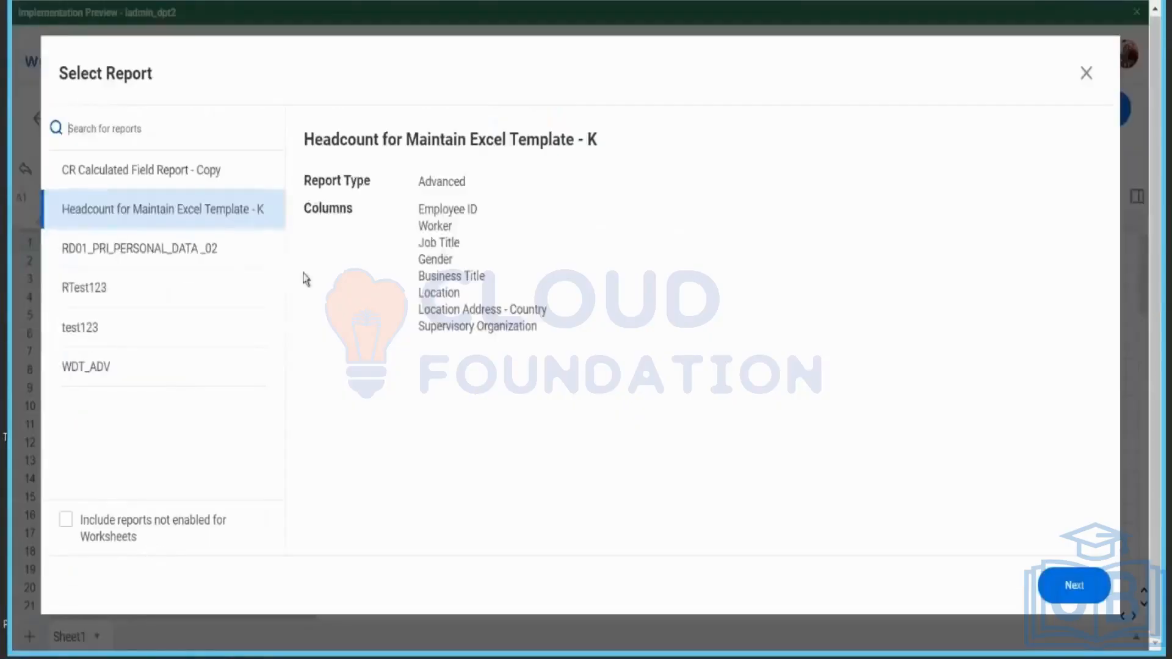
# - Search the live-data report list for 'Headcount' to confirm it's missing, then clear the search
pyautogui.click(1086, 73)
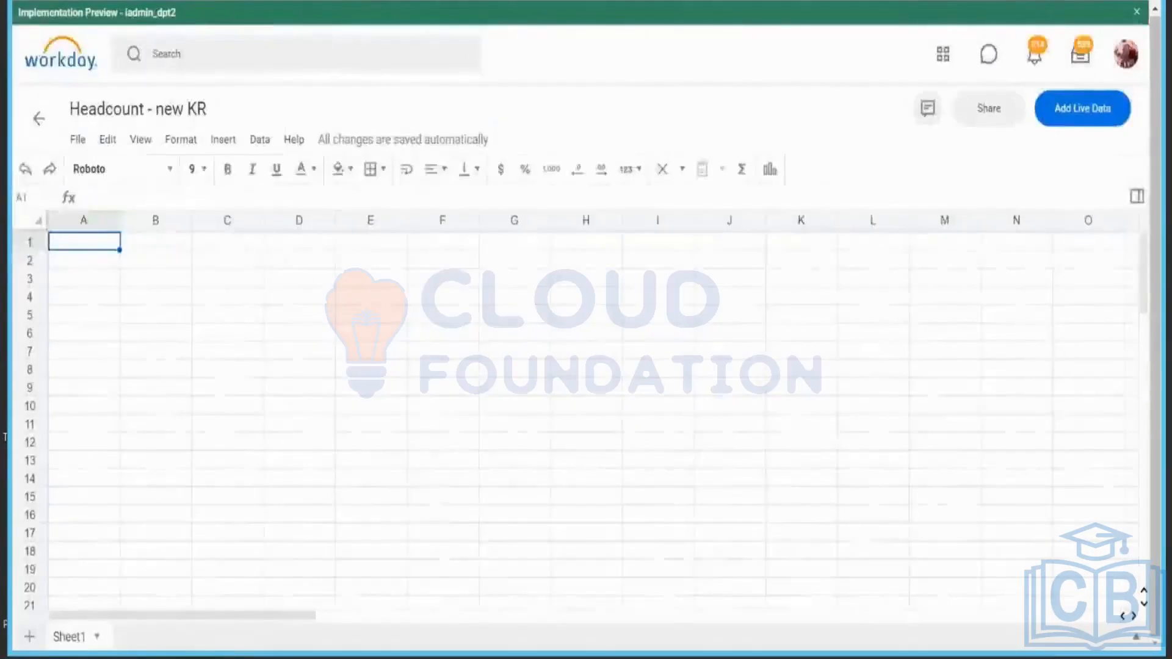
pyautogui.click(1090, 113)
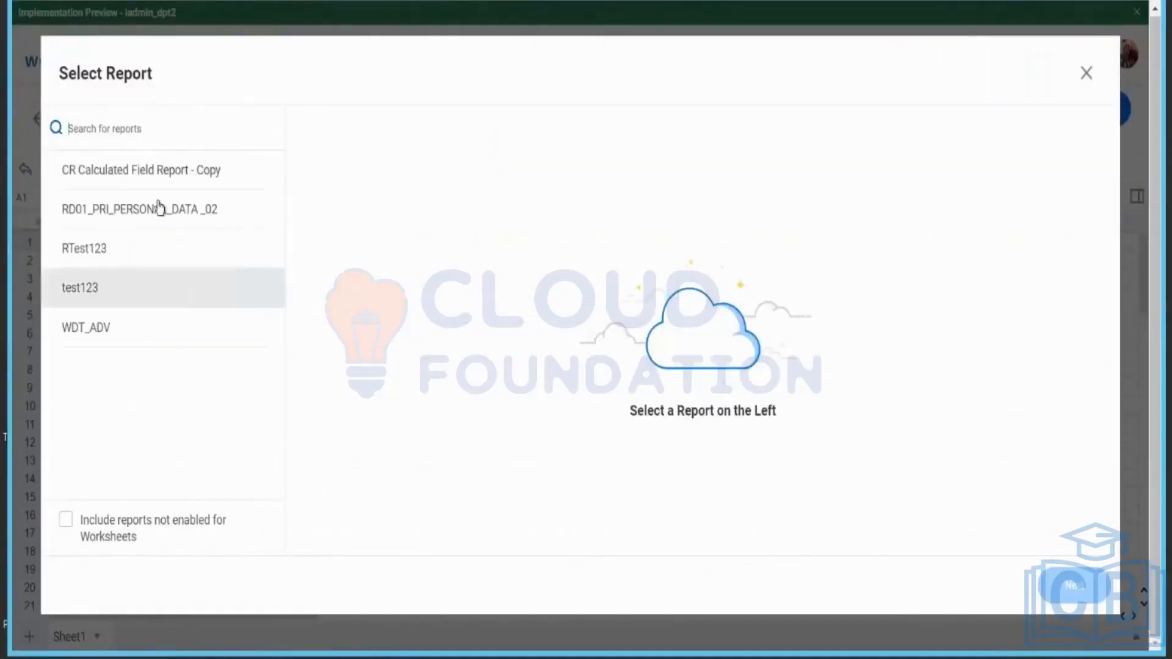
pyautogui.click(204, 130)
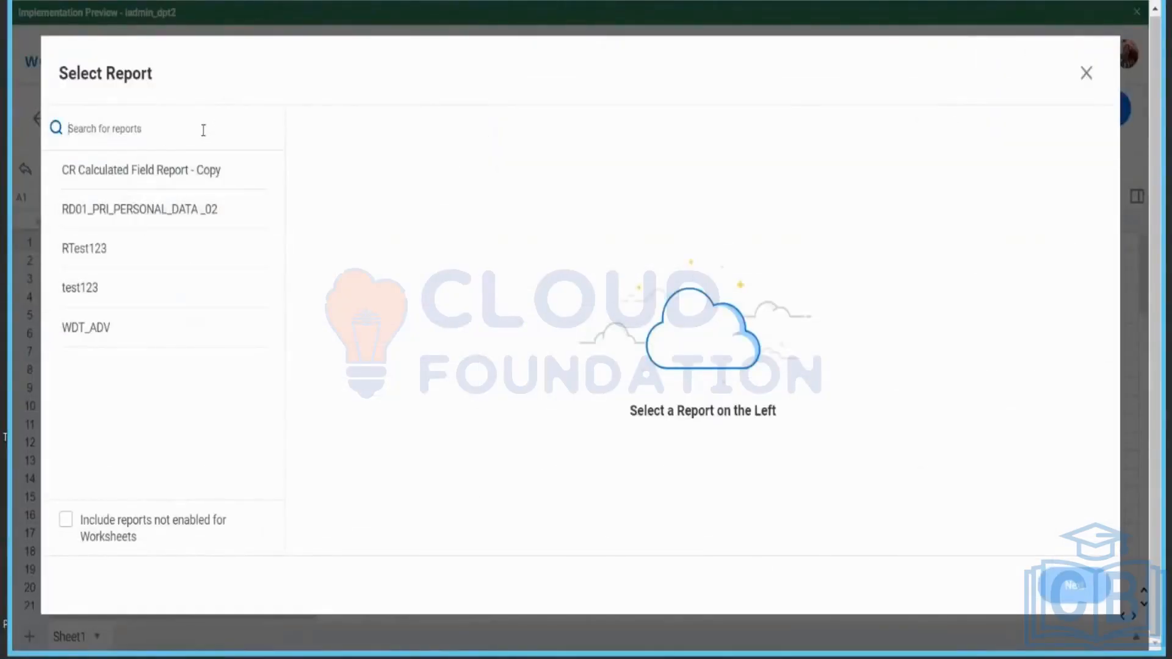
pyautogui.write('Headcount')
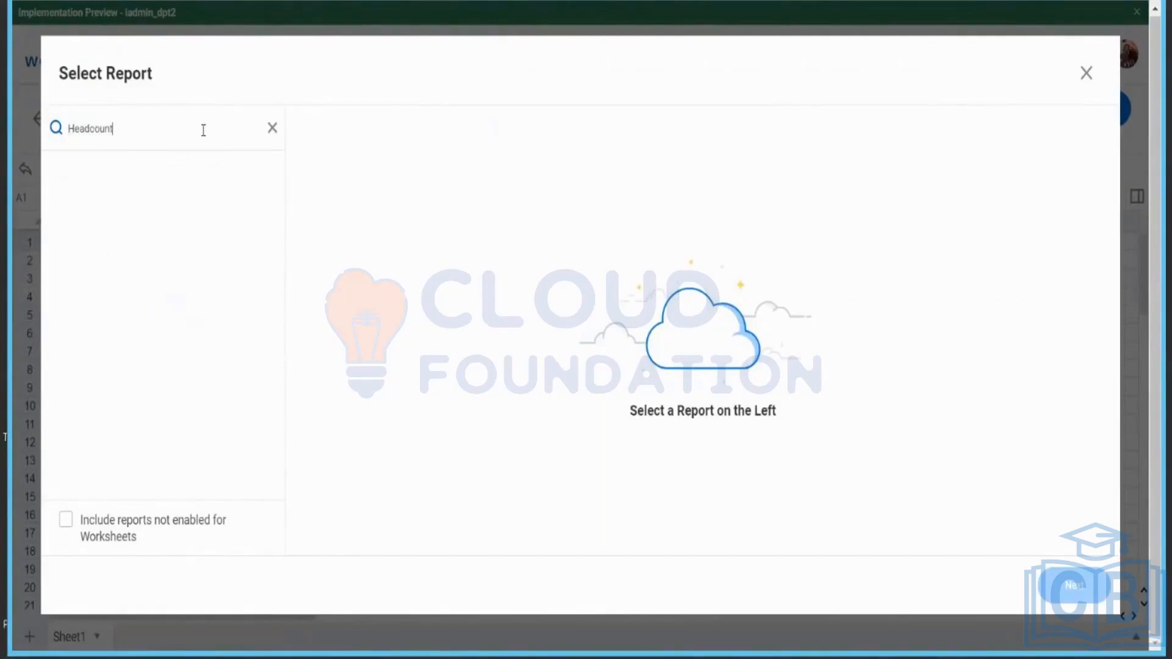
pyautogui.click(270, 128)
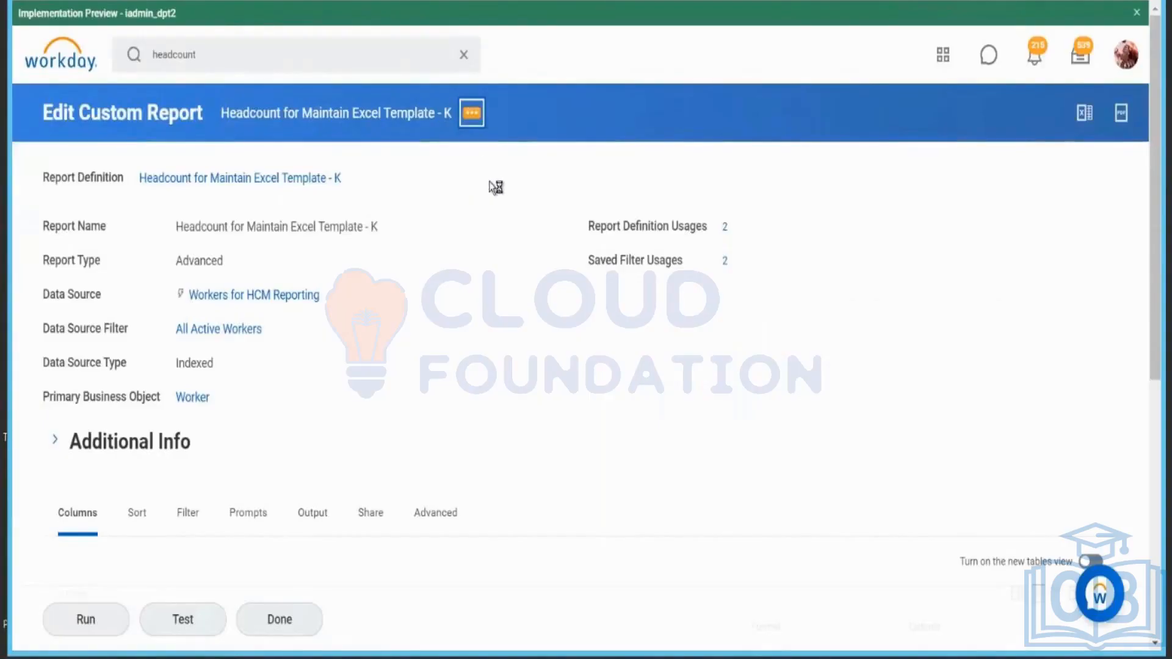
# - Check Enable As Web Service and Enable for Worksheets on the Advanced tab, then save with OK
pyautogui.click(472, 113)
pyautogui.scroll(-2, 359, 349)
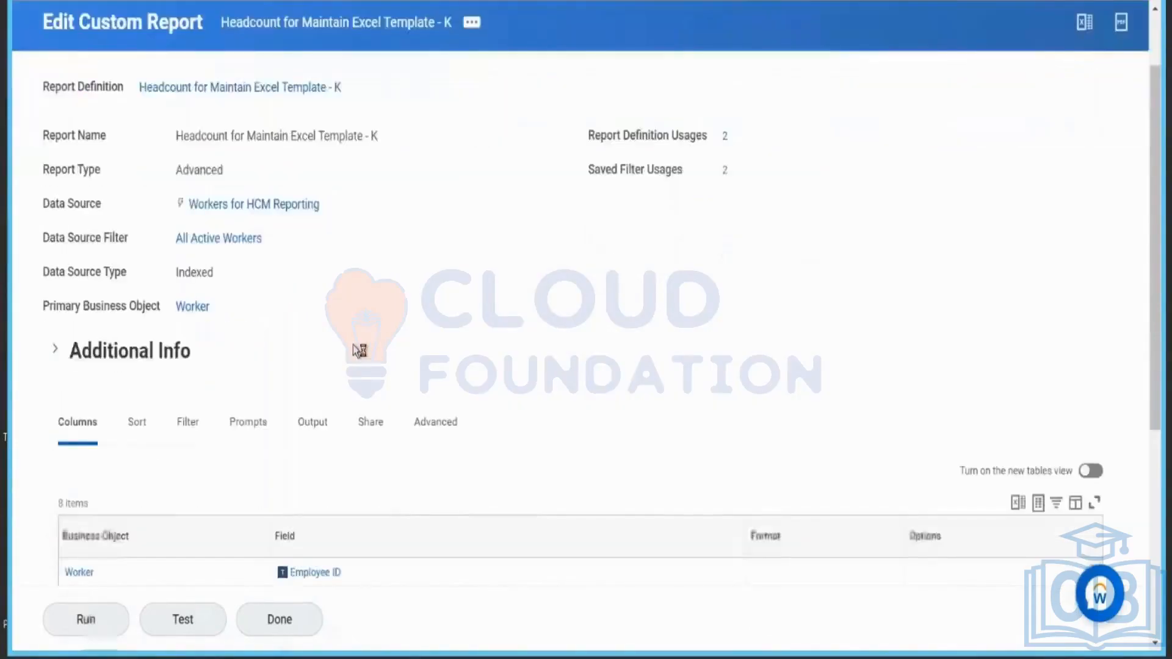
pyautogui.click(436, 332)
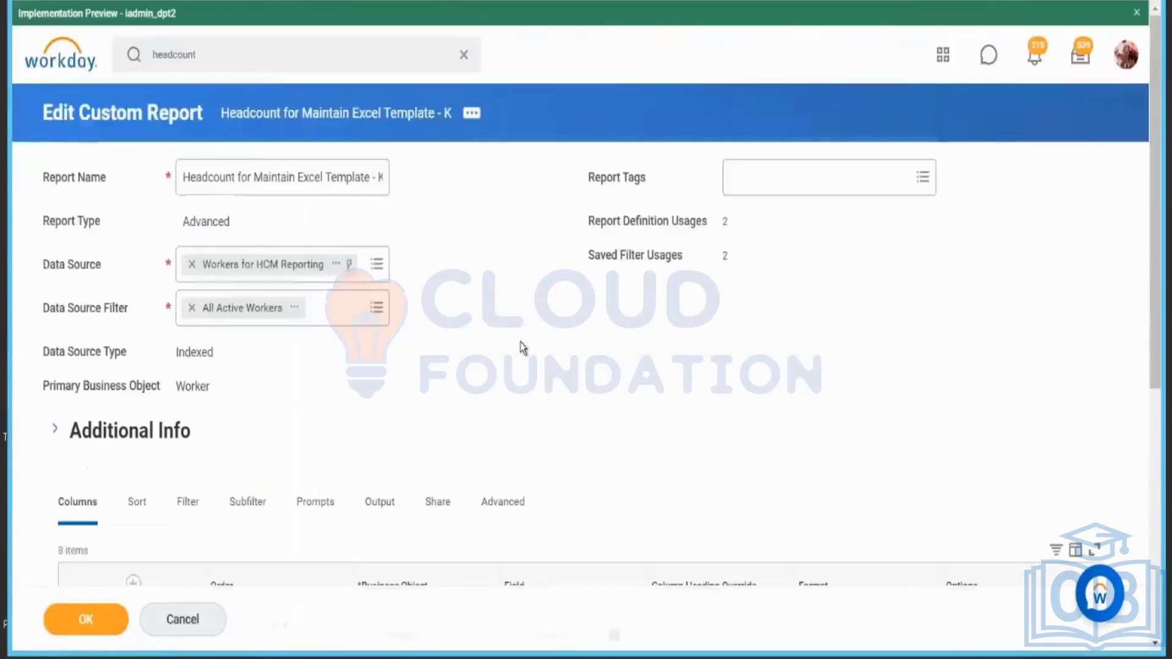
pyautogui.scroll(-8, 521, 348)
pyautogui.scroll(4, 521, 183)
pyautogui.scroll(-4, 513, 228)
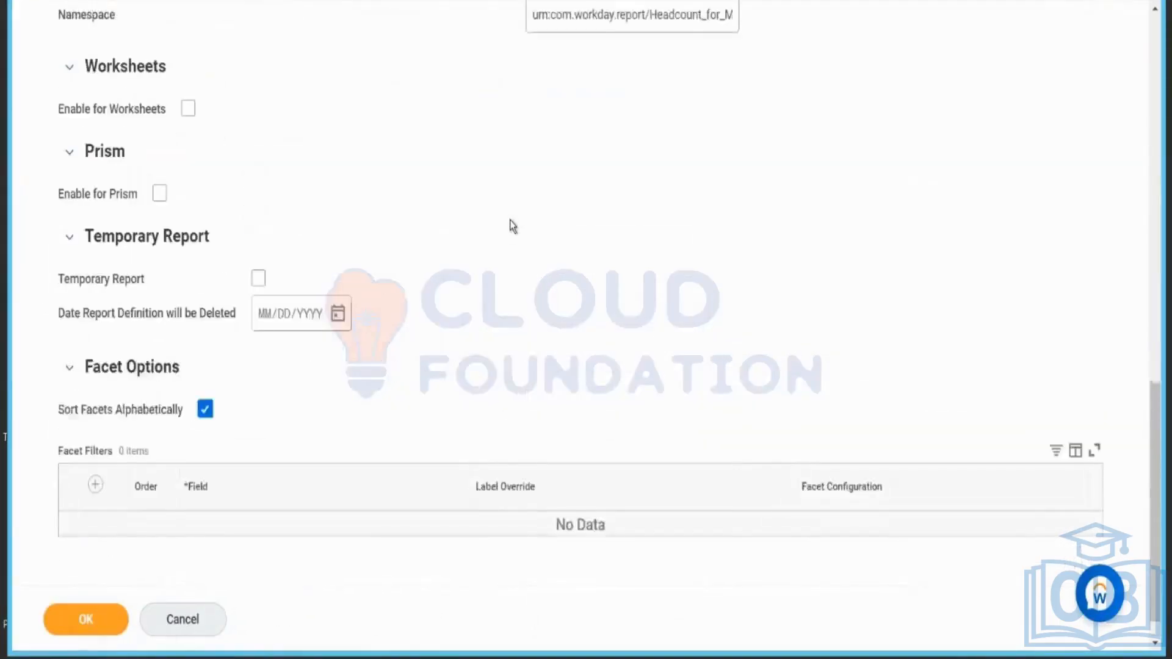
pyautogui.scroll(4, 511, 216)
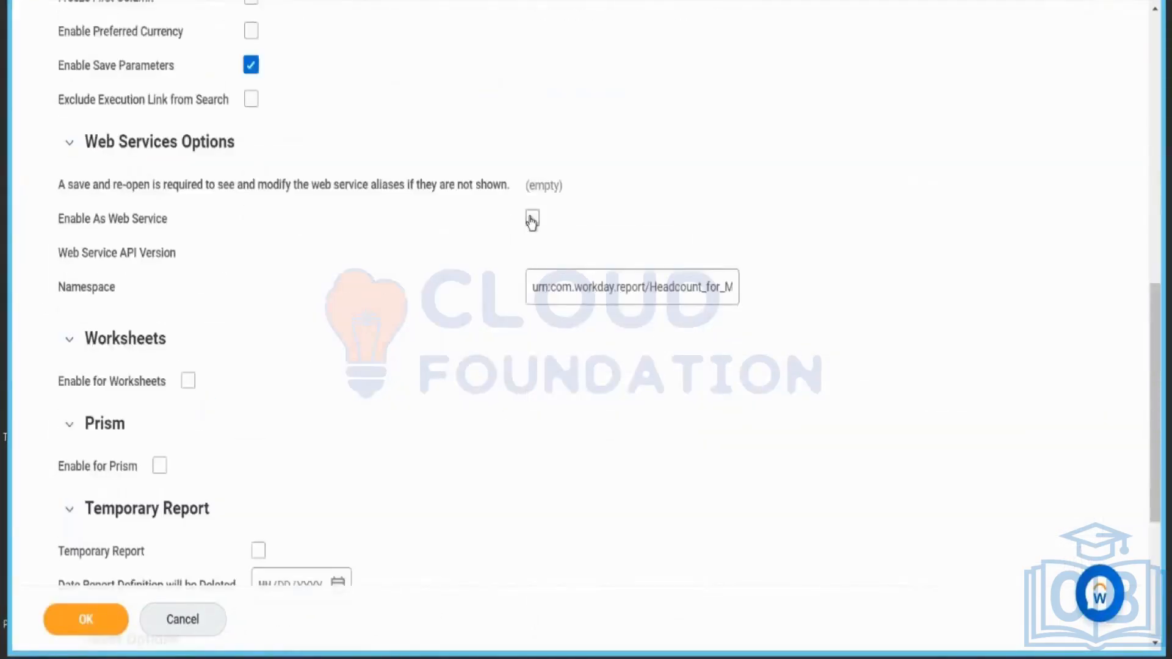
pyautogui.click(532, 220)
pyautogui.click(188, 390)
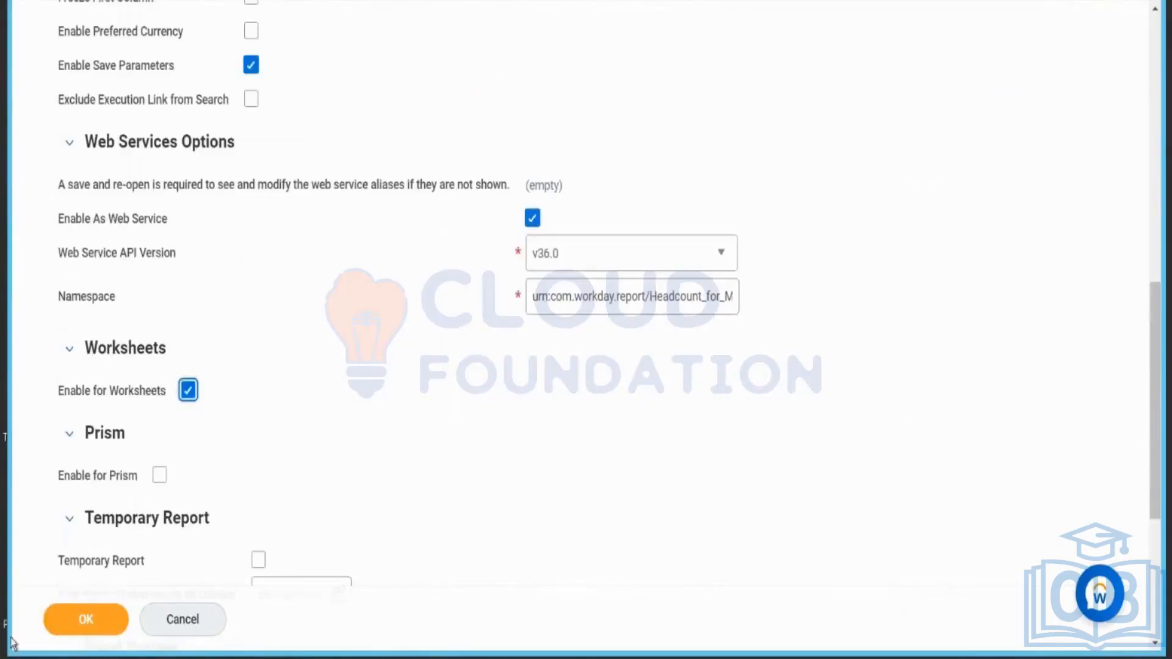
pyautogui.click(76, 621)
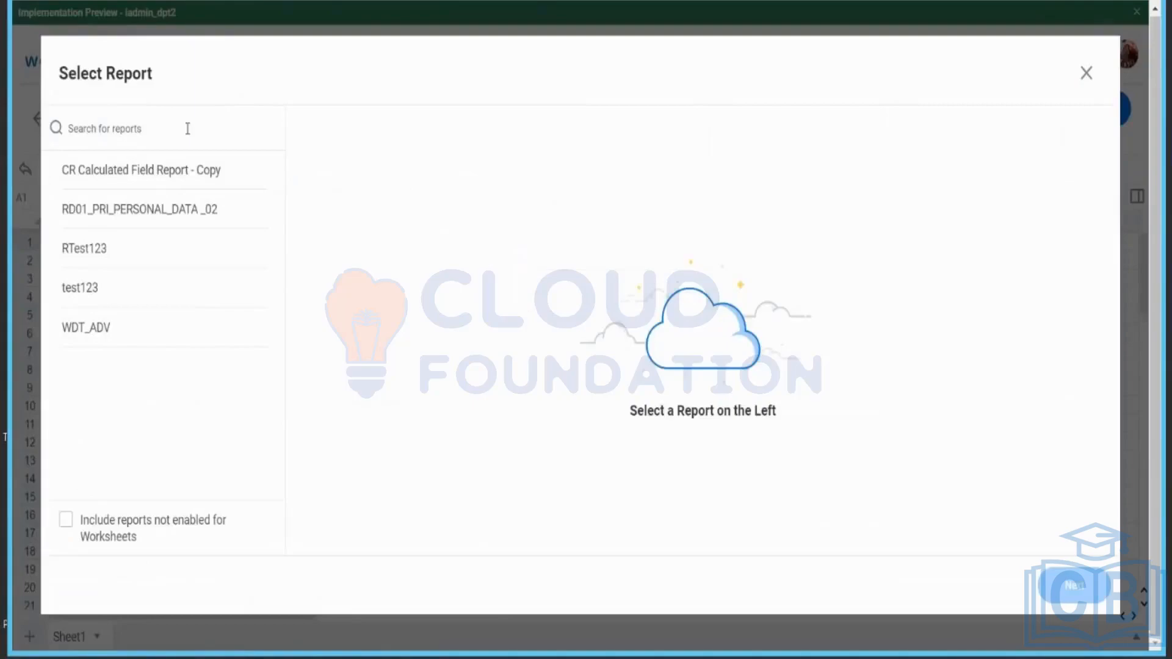
# - Select Headcount for Maintain Excel Template - K, review its 8 columns and Advanced type, and continue
pyautogui.write('Headcount')
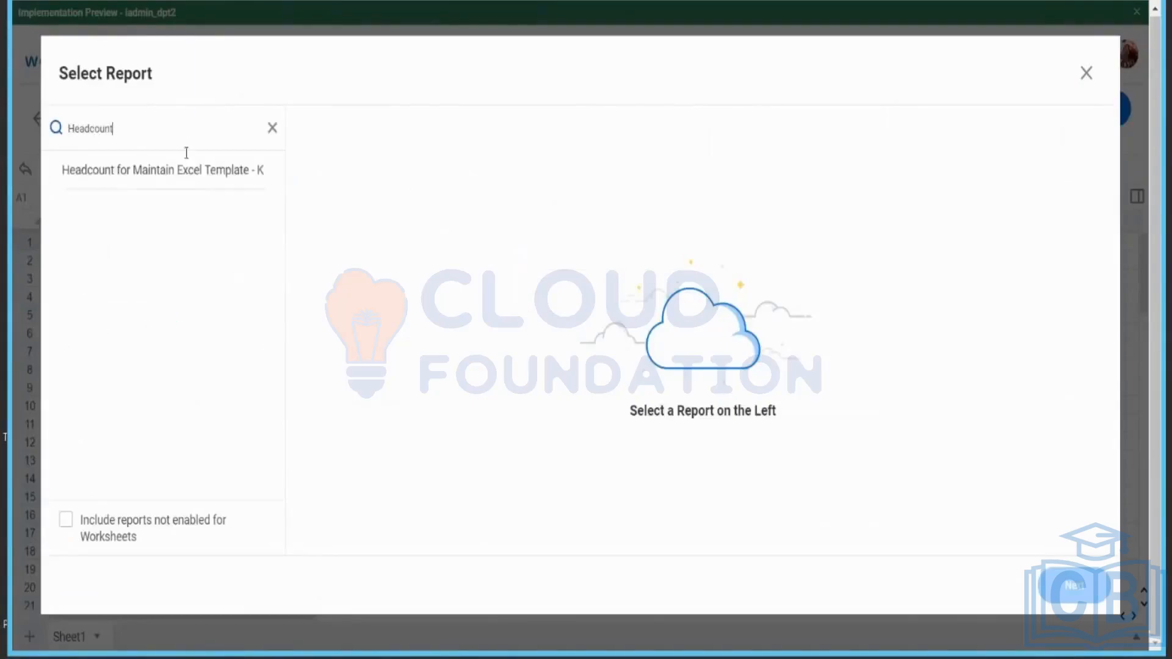
pyautogui.click(176, 173)
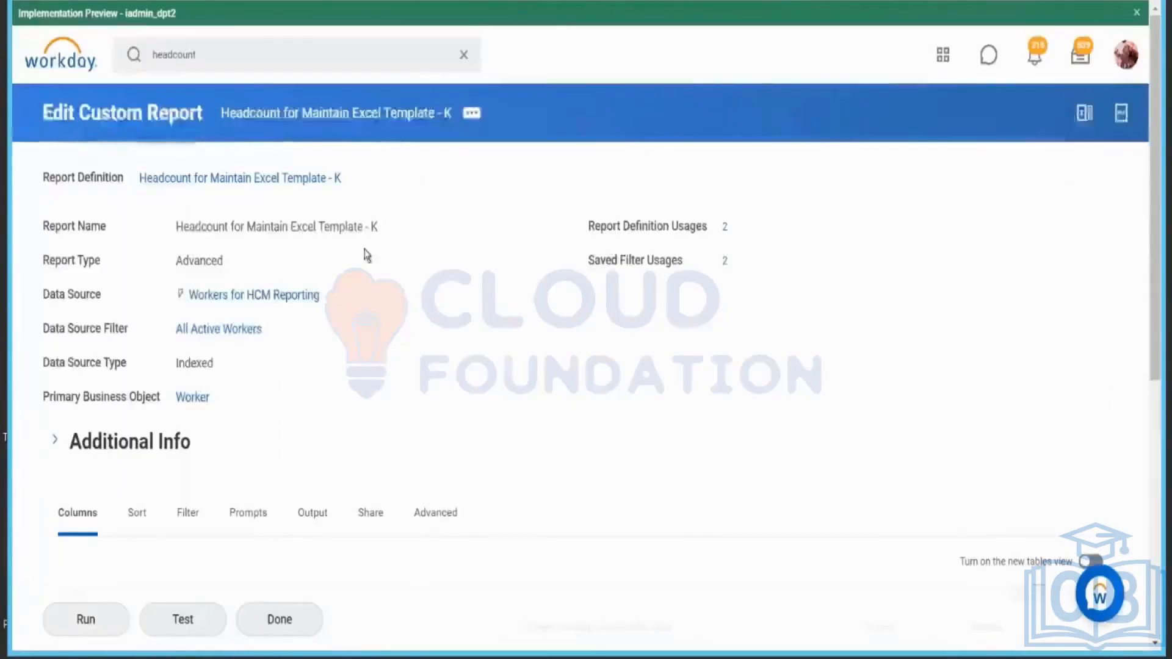
pyautogui.scroll(-8, 366, 254)
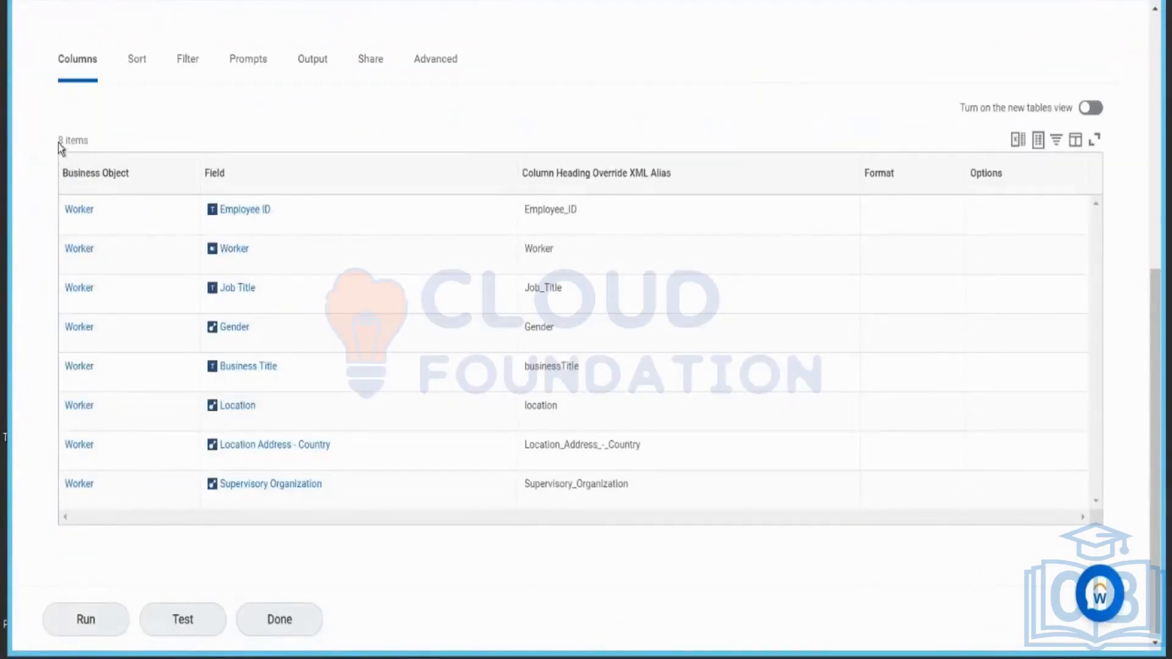
pyautogui.moveTo(58, 144); pyautogui.dragTo(68, 145)
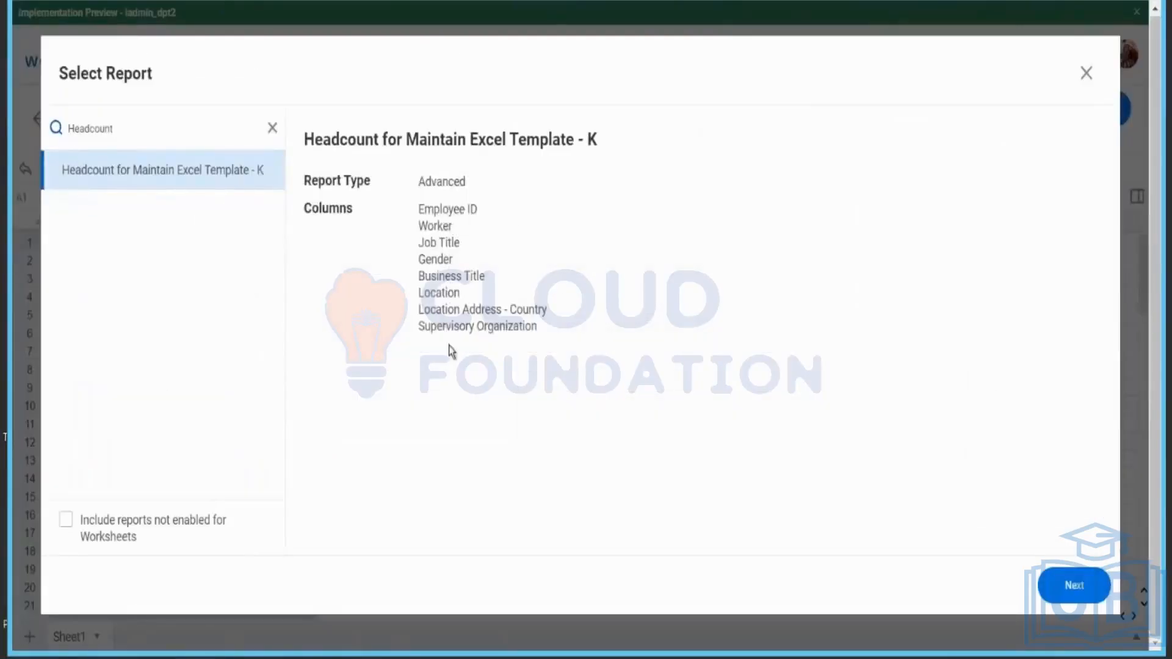
pyautogui.moveTo(417, 329); pyautogui.dragTo(496, 327)
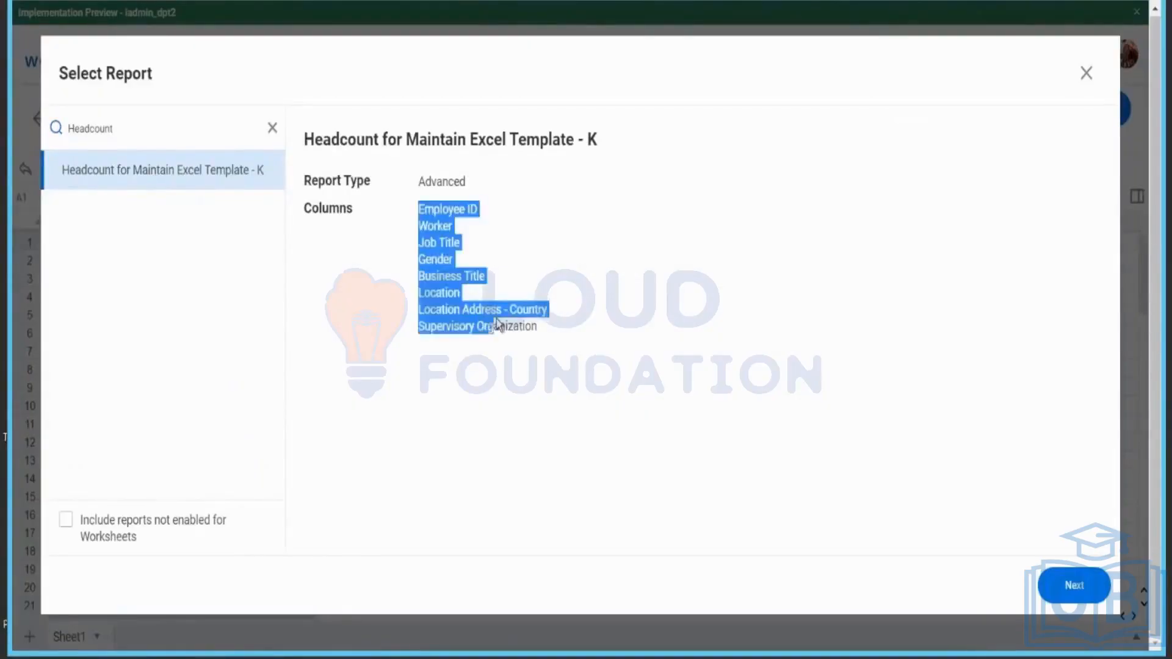
pyautogui.click(406, 158)
pyautogui.doubleClick(441, 174)
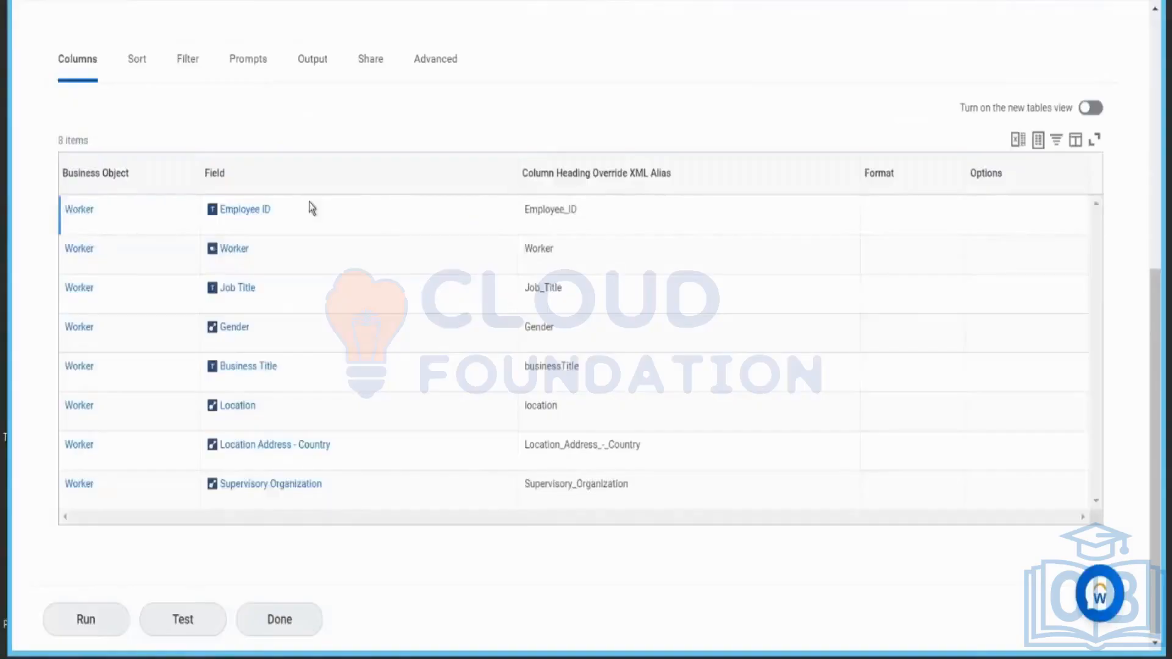
pyautogui.scroll(5, 312, 208)
pyautogui.doubleClick(194, 169)
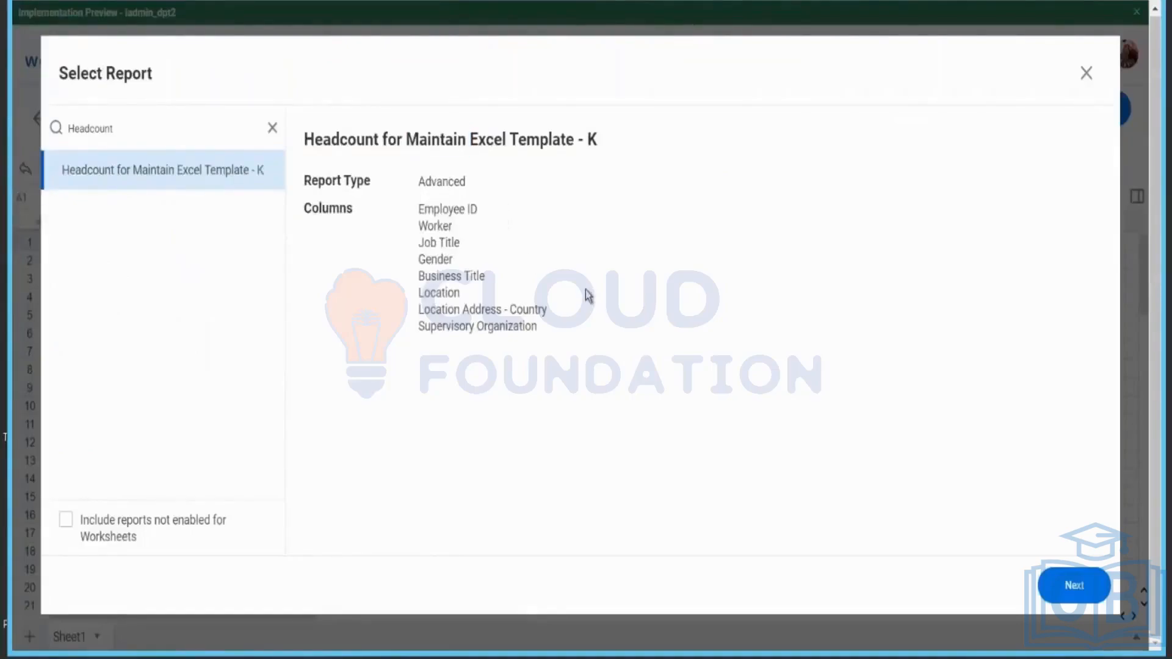
pyautogui.click(1066, 590)
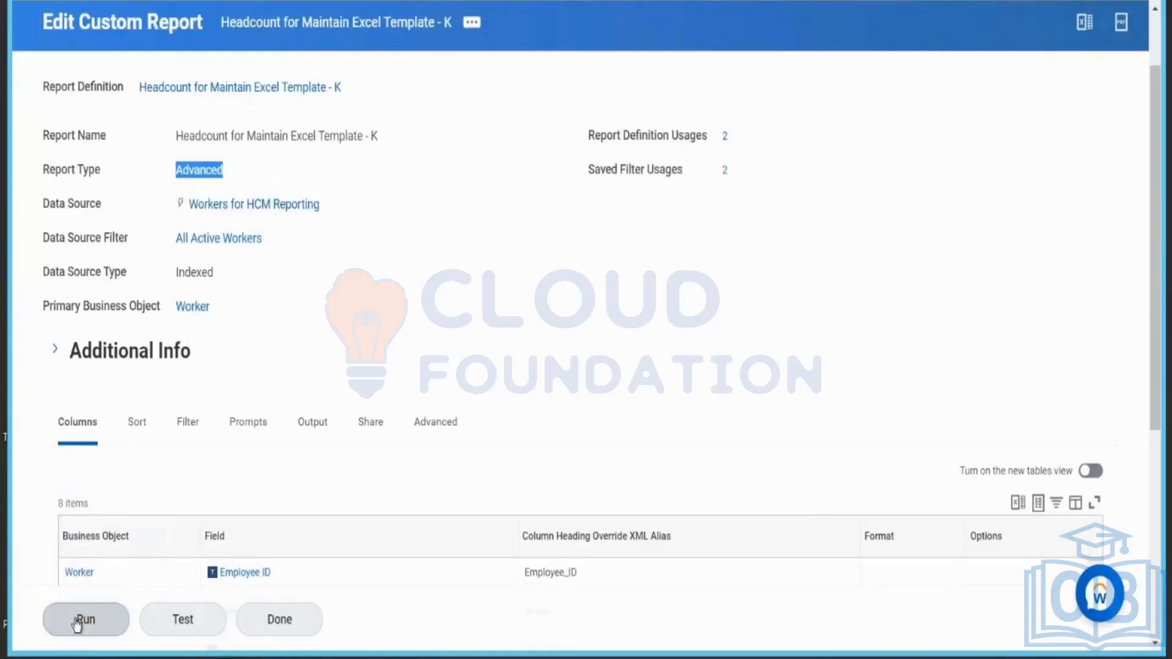
# - Return to the report definition's columns and open the Location Address - Country list
pyautogui.click(81, 620)
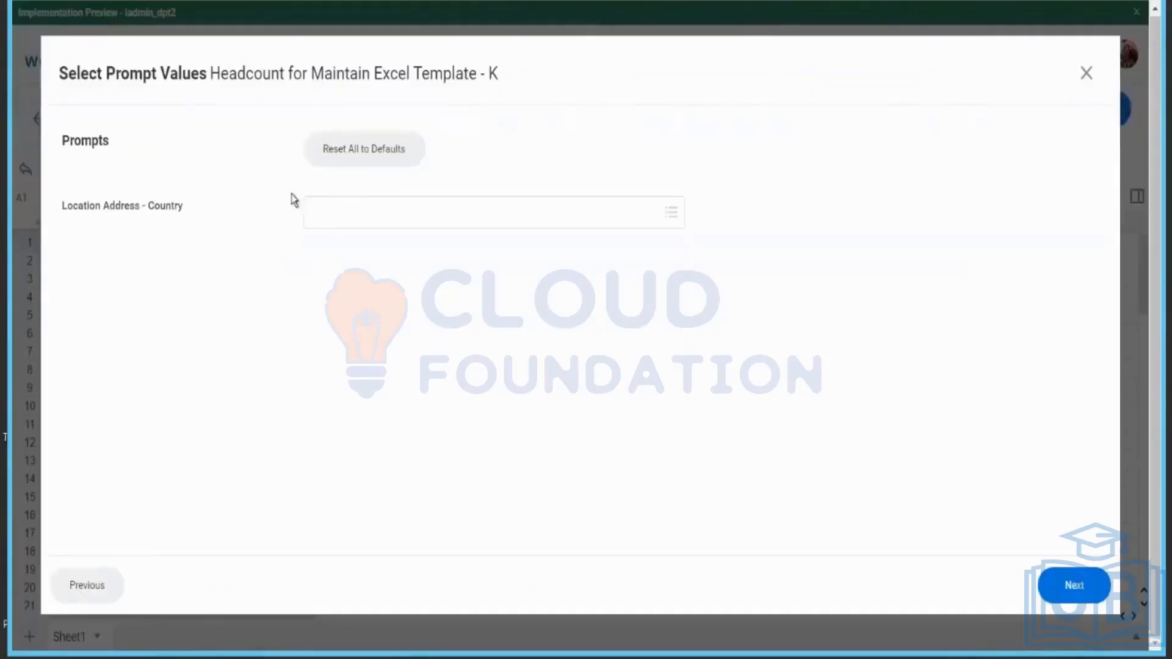
pyautogui.click(408, 224)
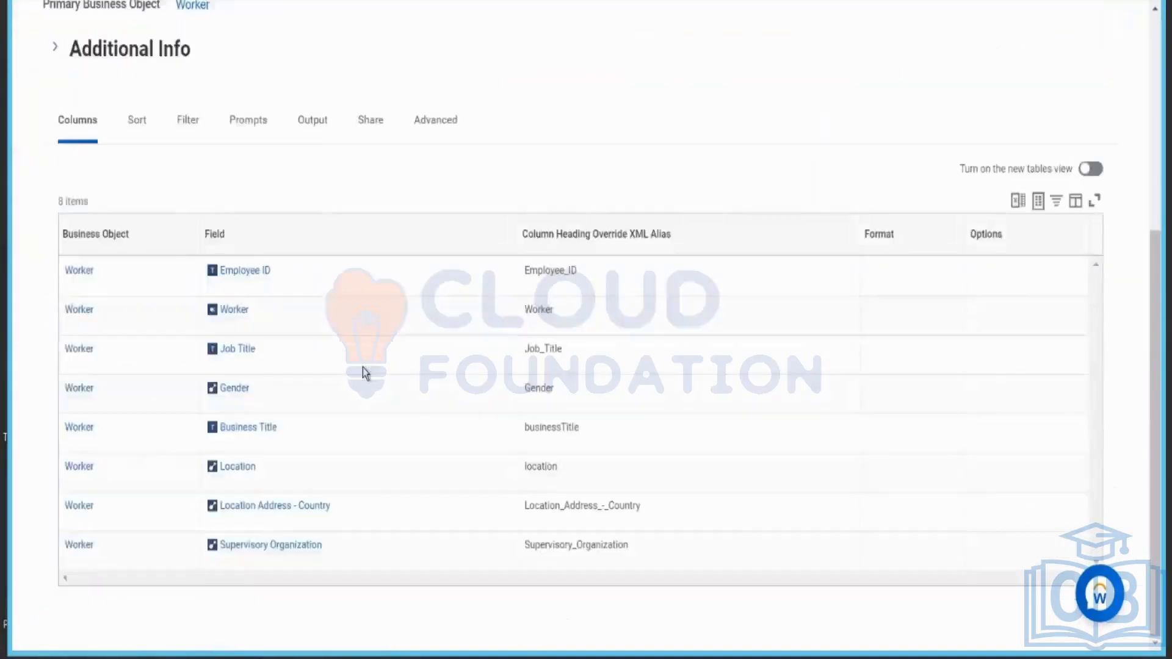
# - Scroll to the top of View Custom Report to reach the Headcount report's run action
pyautogui.moveTo(279, 396)
pyautogui.scroll(5, 335, 395)
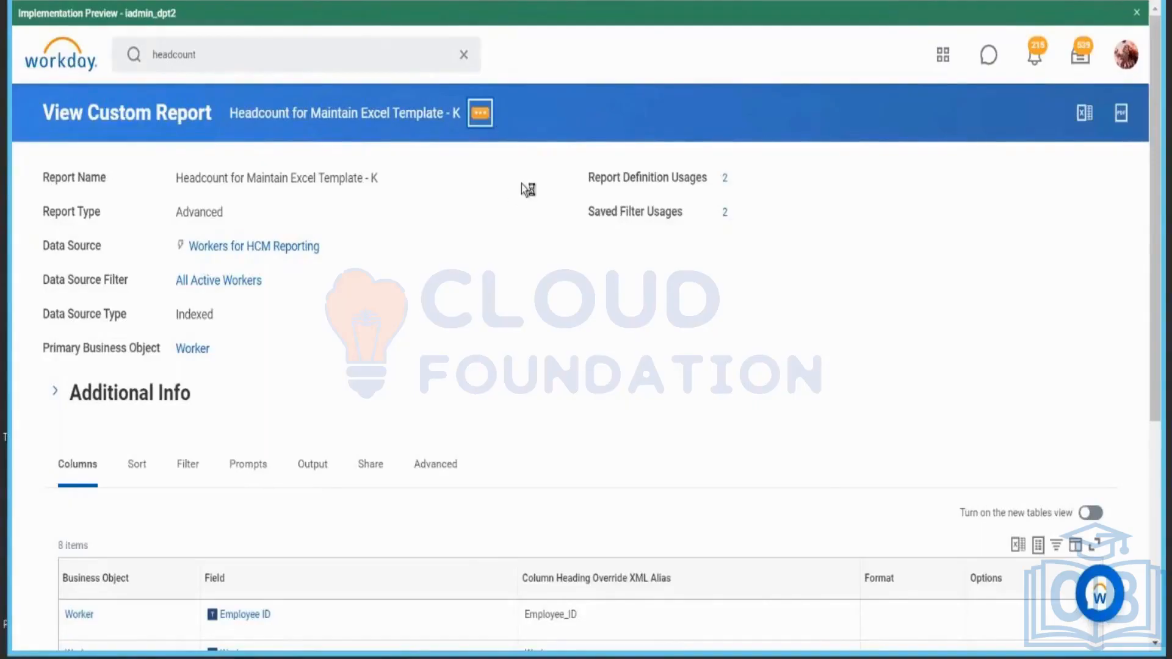
pyautogui.moveTo(524, 185)
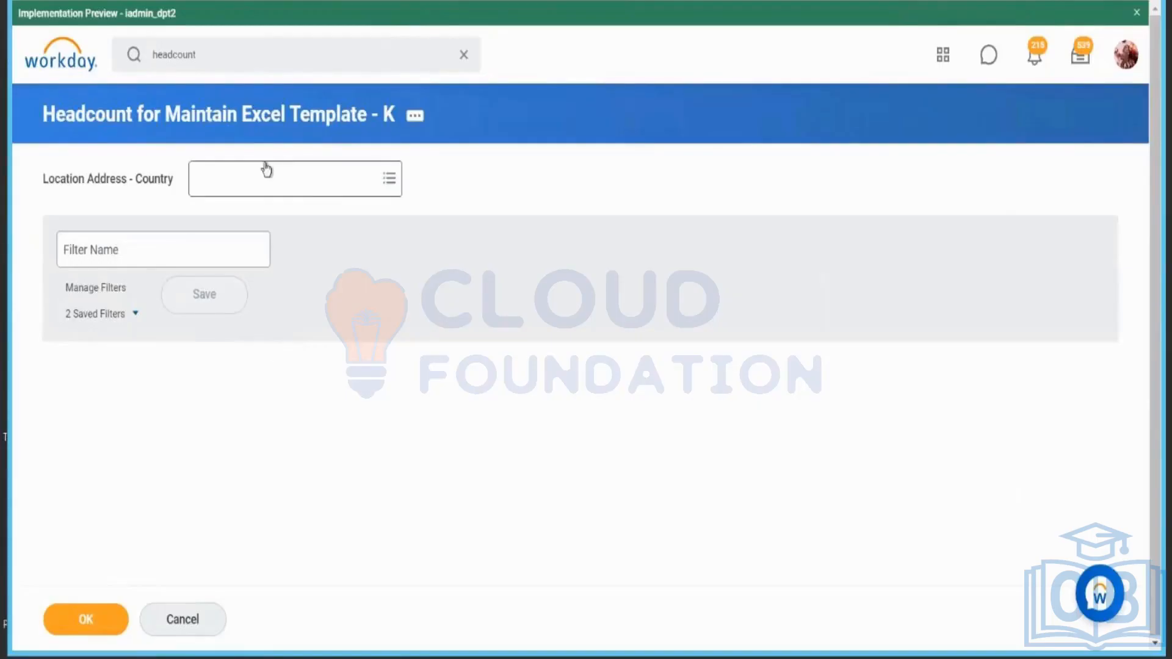
pyautogui.click(225, 187)
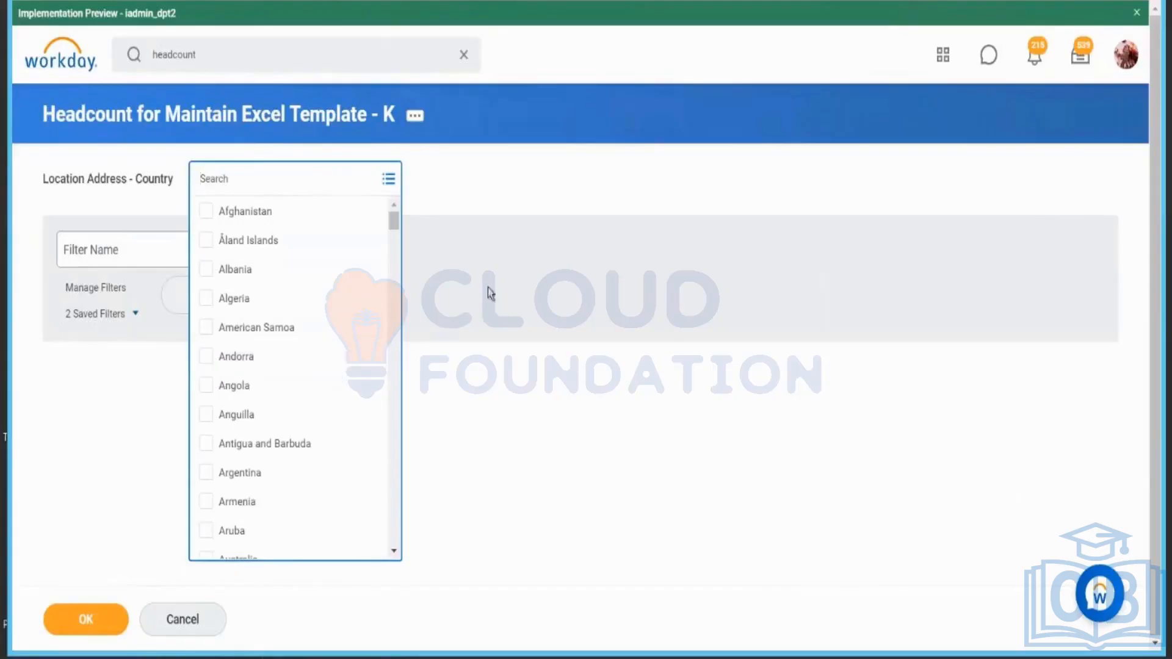
pyautogui.click(481, 200)
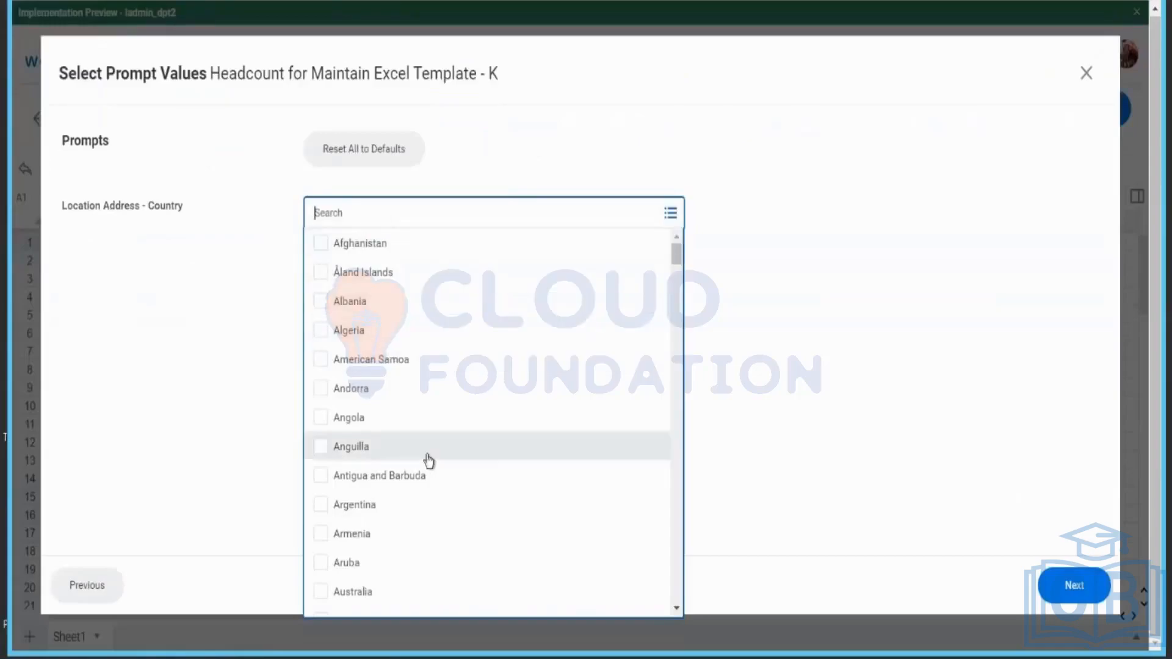
# - Select, then deselect United States of America, leaving the Location Address - Country prompt empty
pyautogui.scroll(-8, 430, 459)
pyautogui.scroll(-1, 430, 459)
pyautogui.moveTo(676, 291); pyautogui.dragTo(661, 596)
pyautogui.scroll(-5, 510, 605)
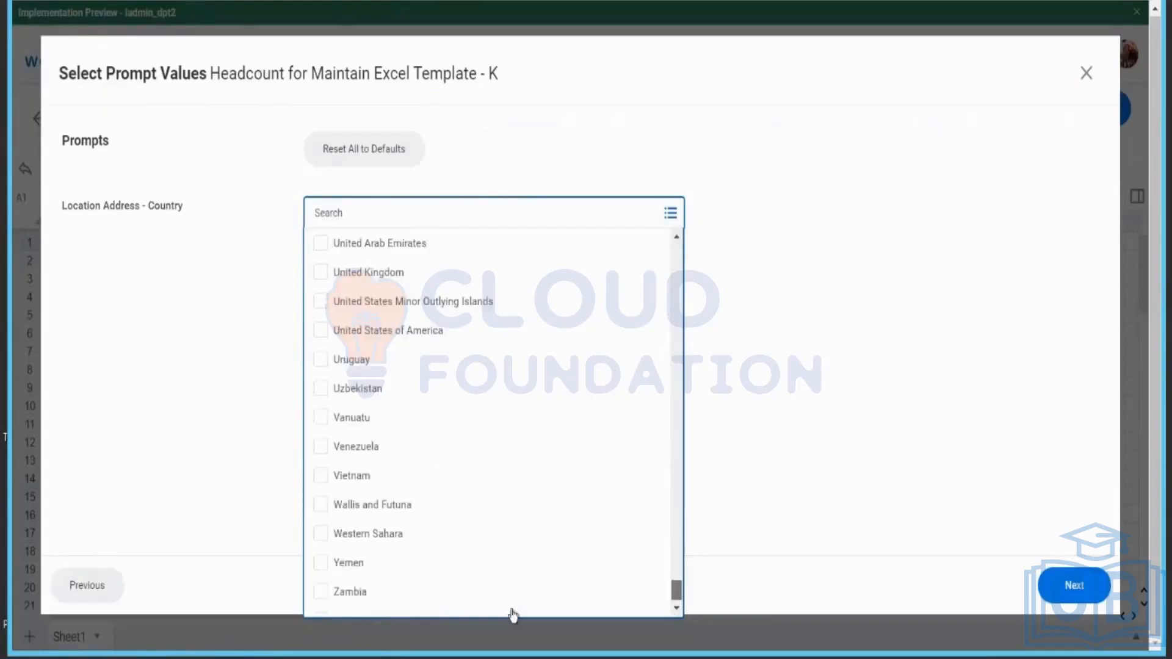
pyautogui.click(523, 322)
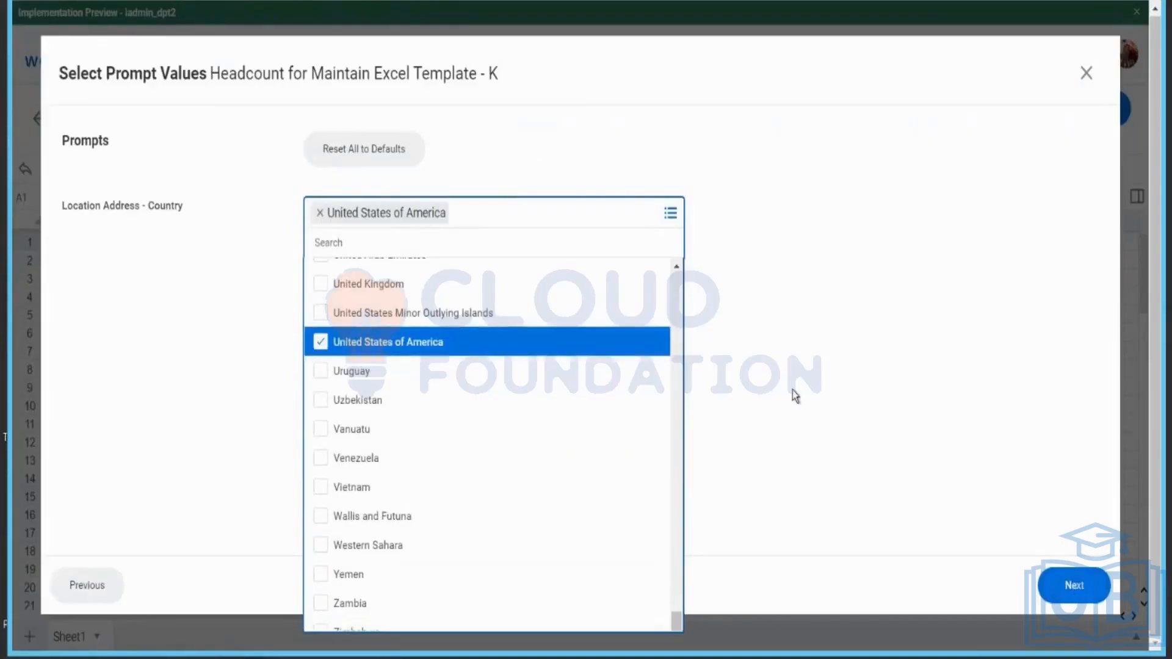
pyautogui.click(454, 340)
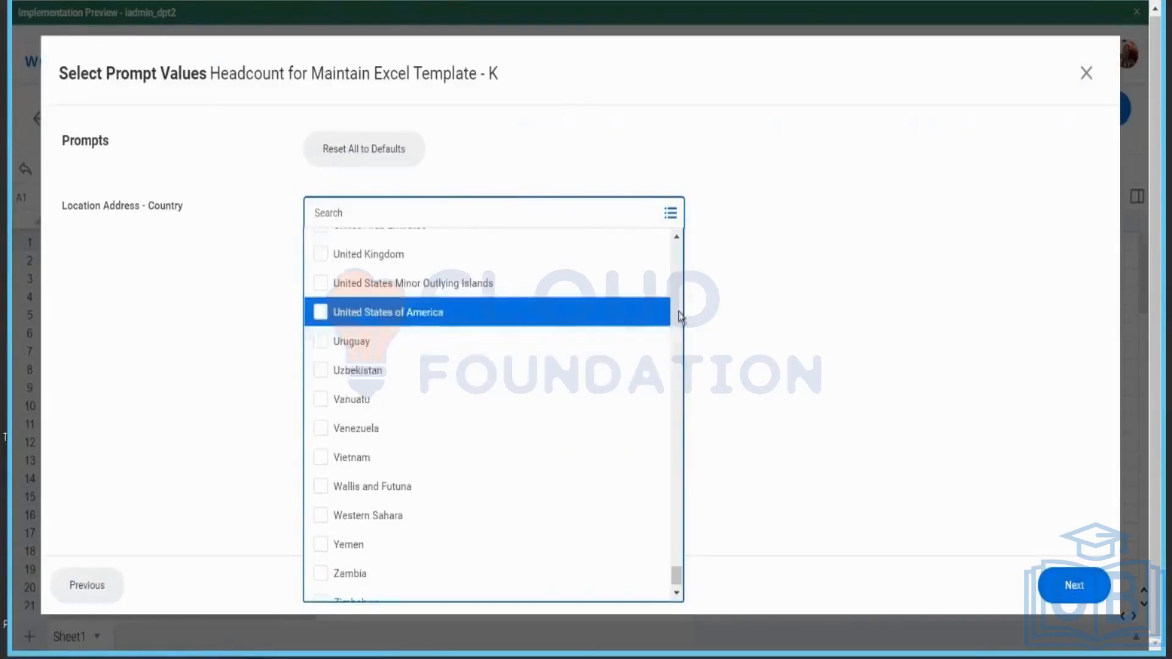
pyautogui.click(747, 285)
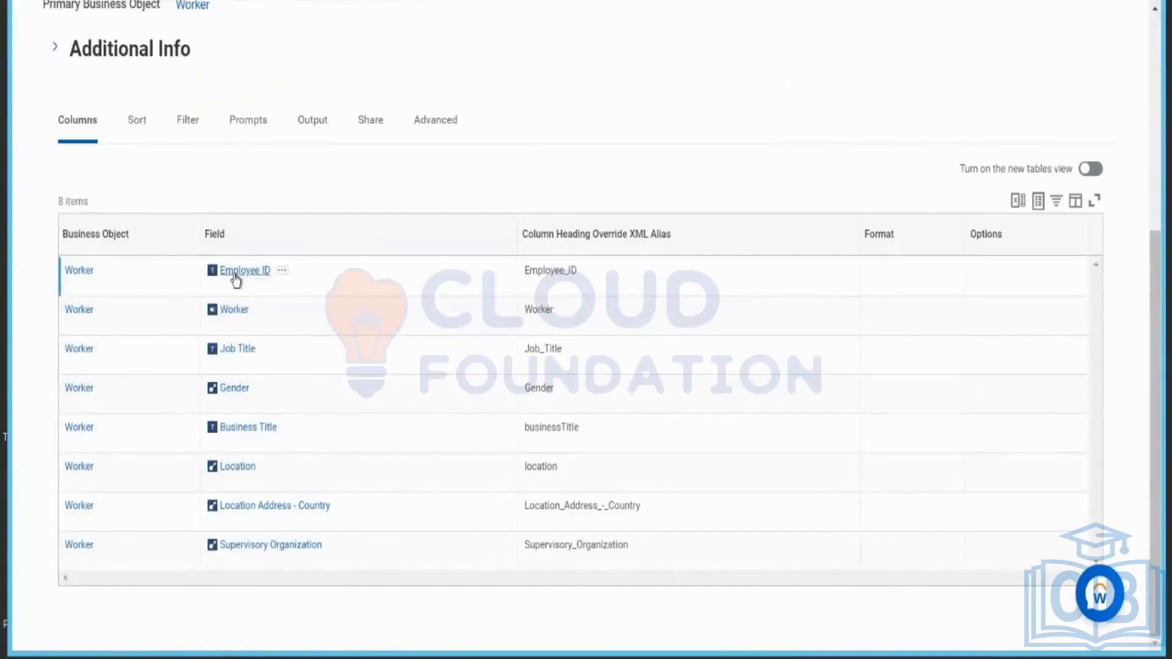
# - Review the Columns tab, noting the 8-item count and the Gender row
pyautogui.moveTo(58, 206); pyautogui.dragTo(100, 203)
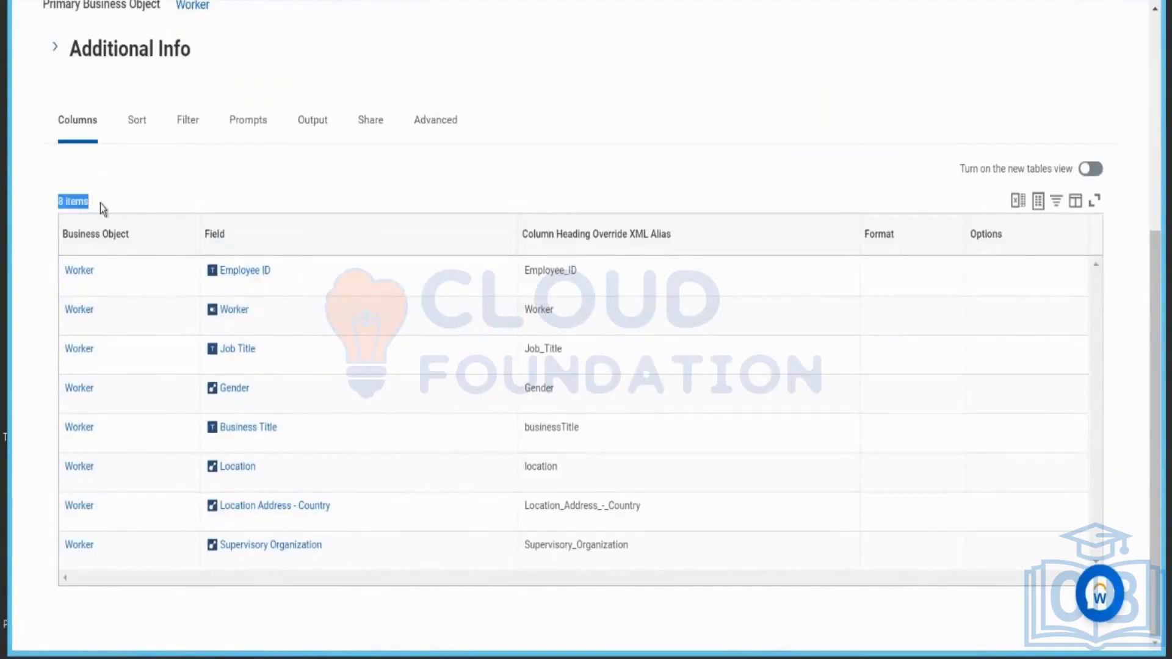
pyautogui.click(100, 204)
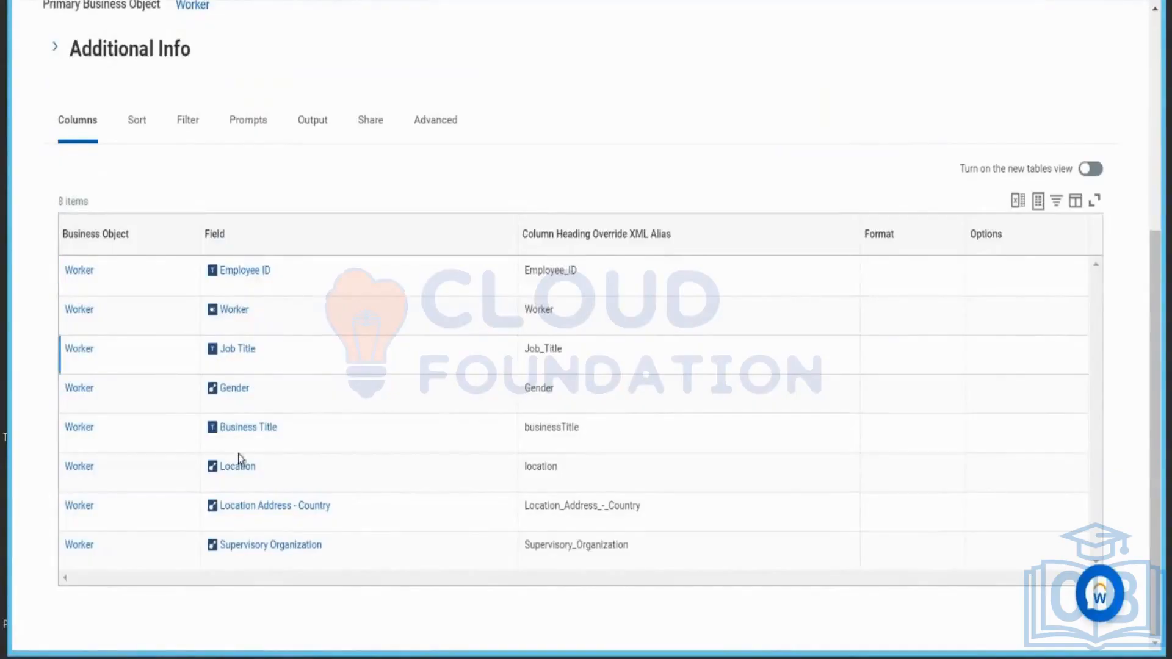
pyautogui.doubleClick(533, 388)
pyautogui.click(379, 191)
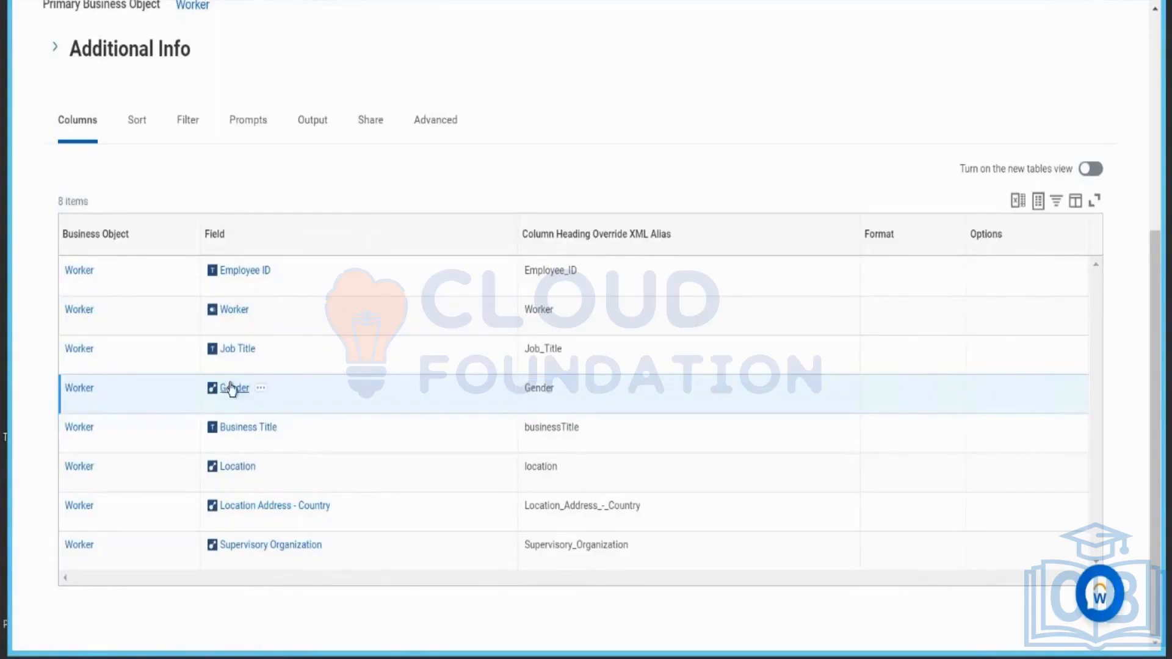
pyautogui.moveTo(64, 391); pyautogui.dragTo(554, 391)
pyautogui.click(537, 183)
# - Return to the workbook's Select Prompt Values step, leaving Location Address - Country blank
pyautogui.click(83, 1)
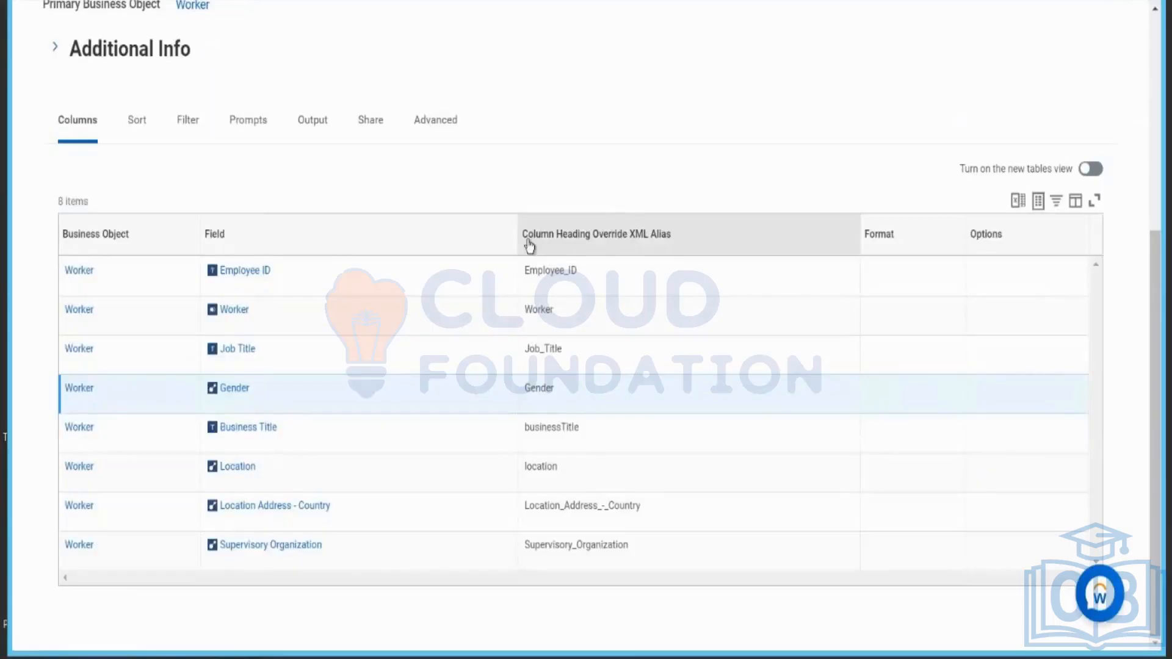
pyautogui.scroll(2, 343, 194)
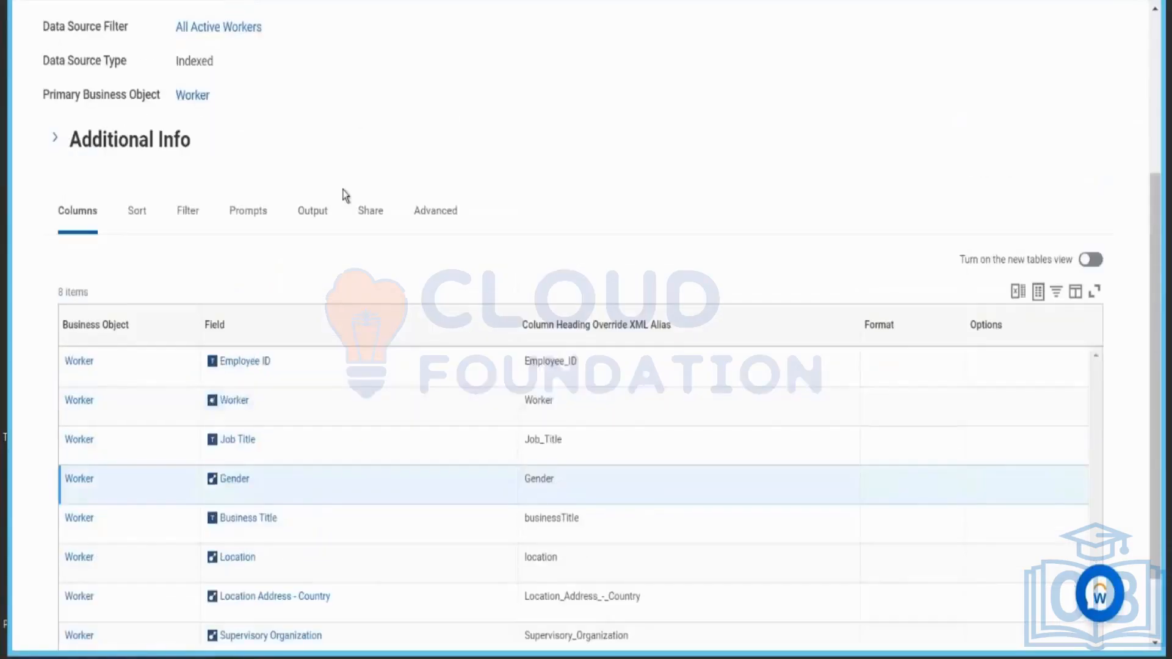
pyautogui.scroll(-2, 344, 194)
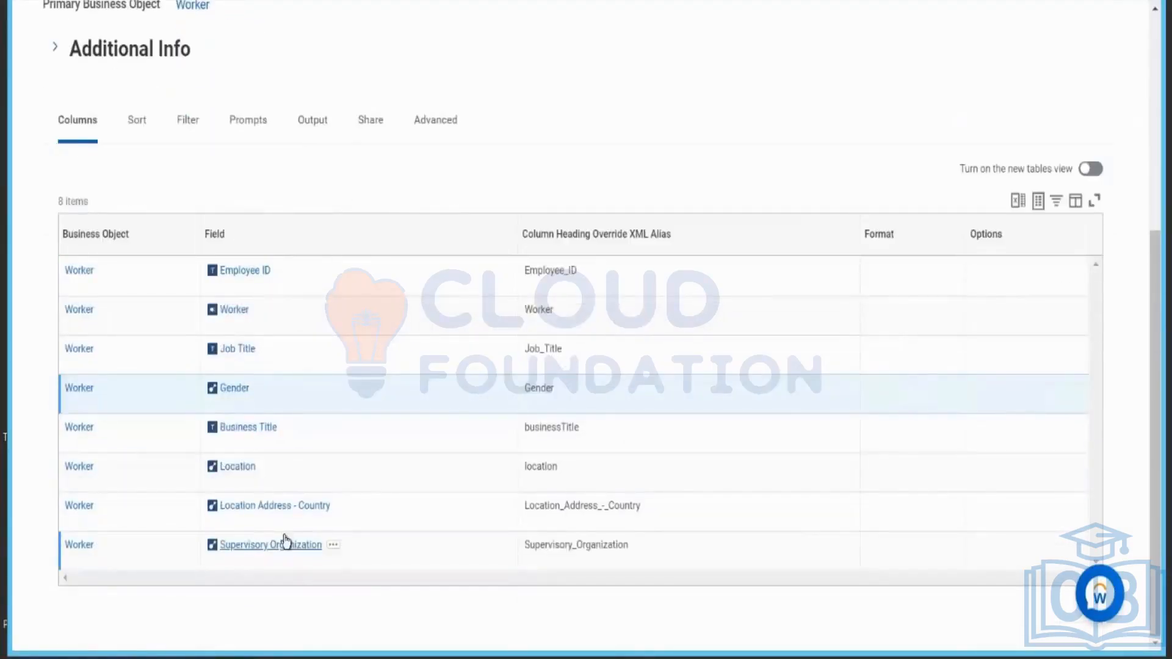
pyautogui.doubleClick(541, 388)
pyautogui.click(382, 192)
pyautogui.scroll(5, 464, 237)
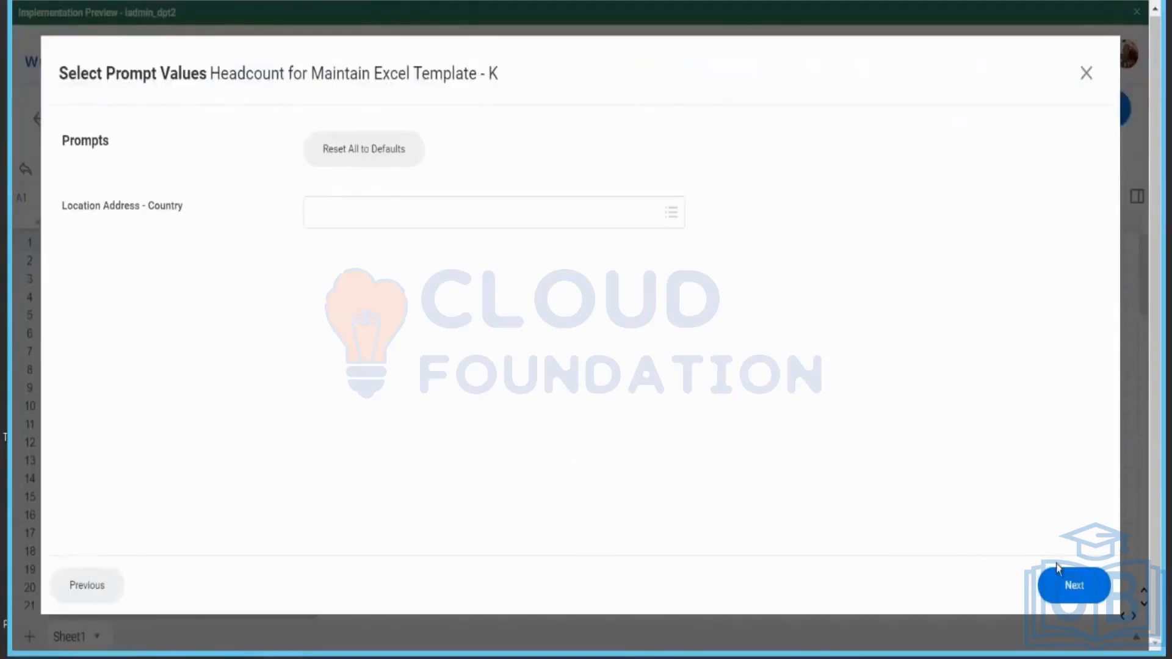
# - Add the Headcount report columns to the workbook, excluding Gender, leaving seven columns
pyautogui.click(1065, 583)
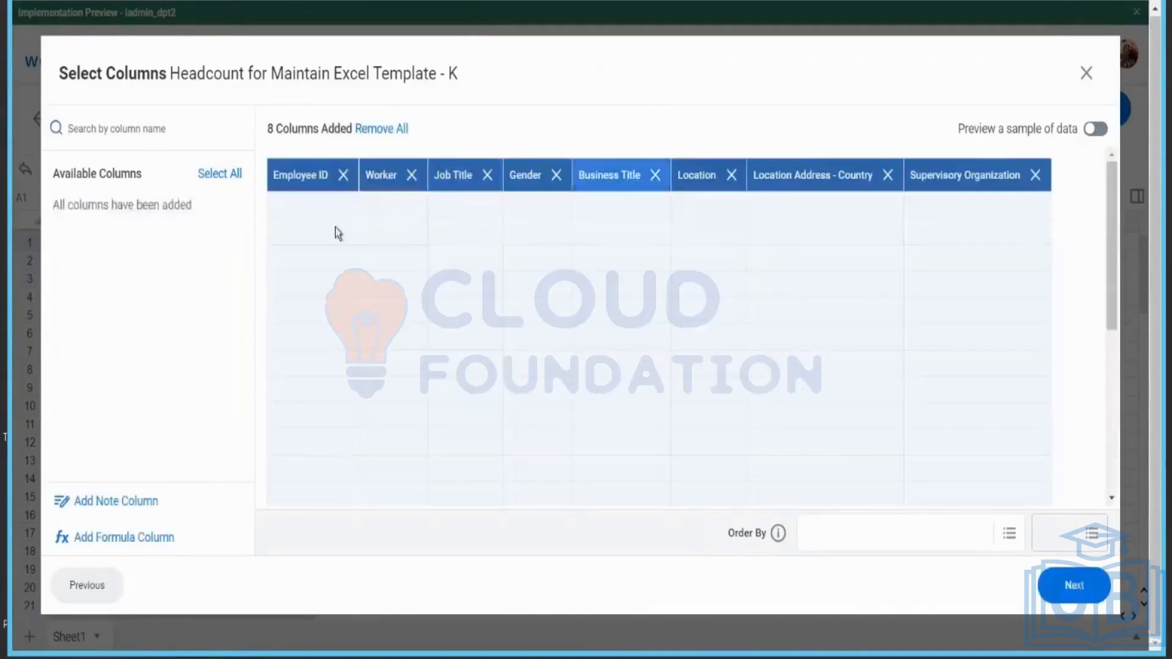
pyautogui.click(554, 177)
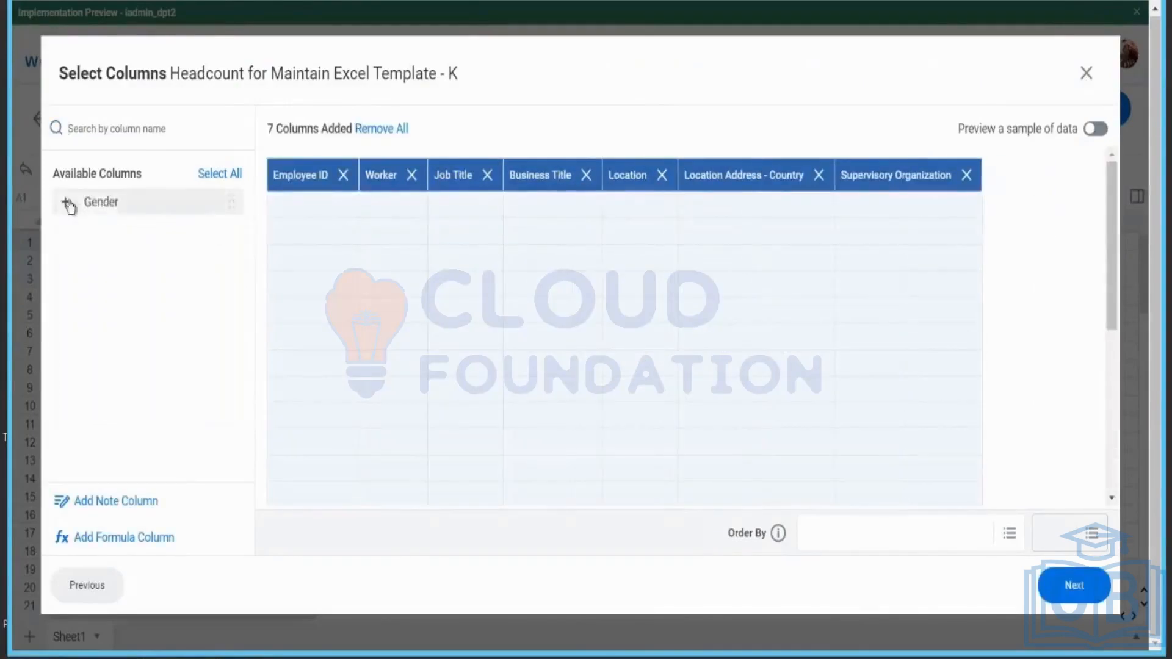
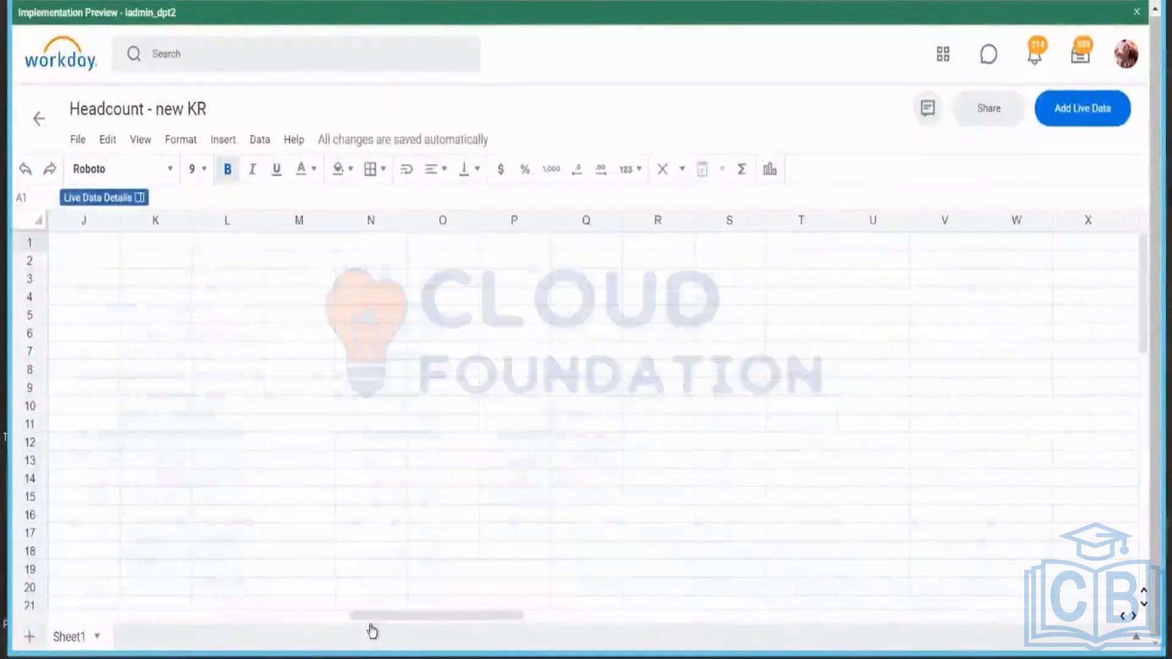
pyautogui.hscroll(-8, 372, 631)
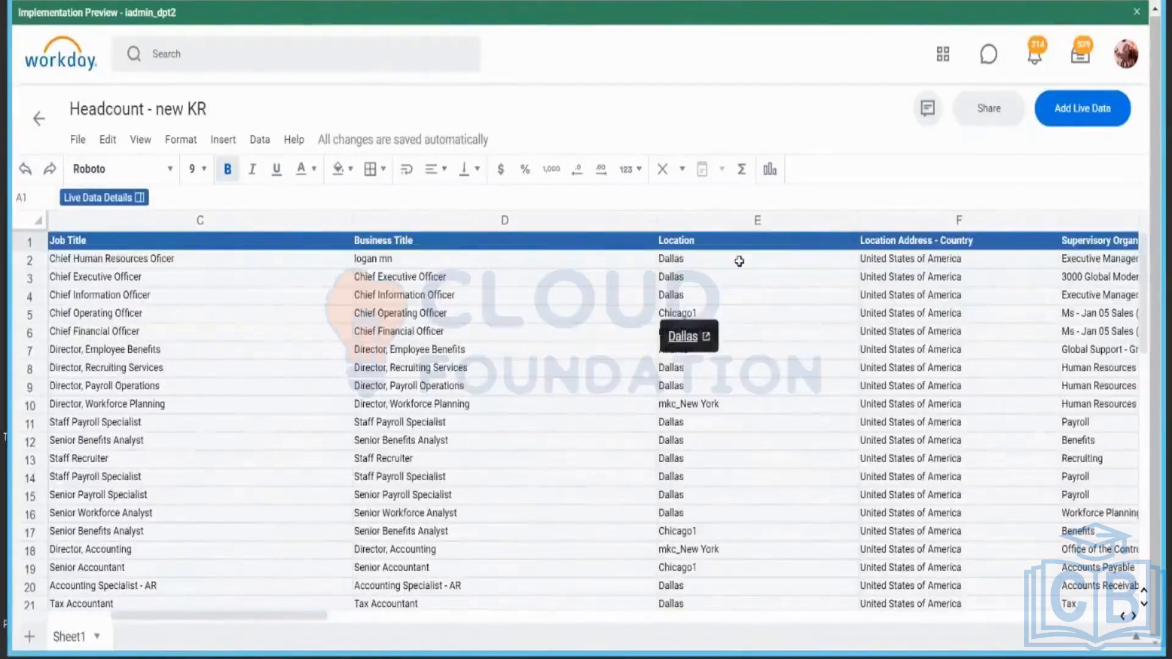
pyautogui.click(997, 117)
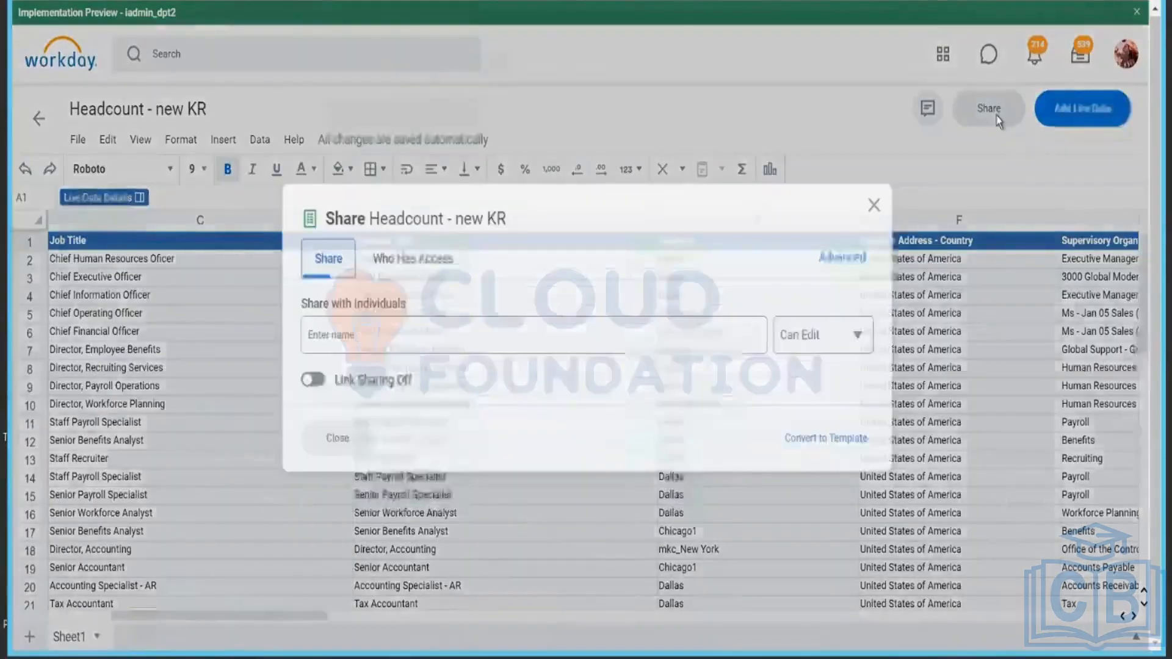
pyautogui.click(496, 324)
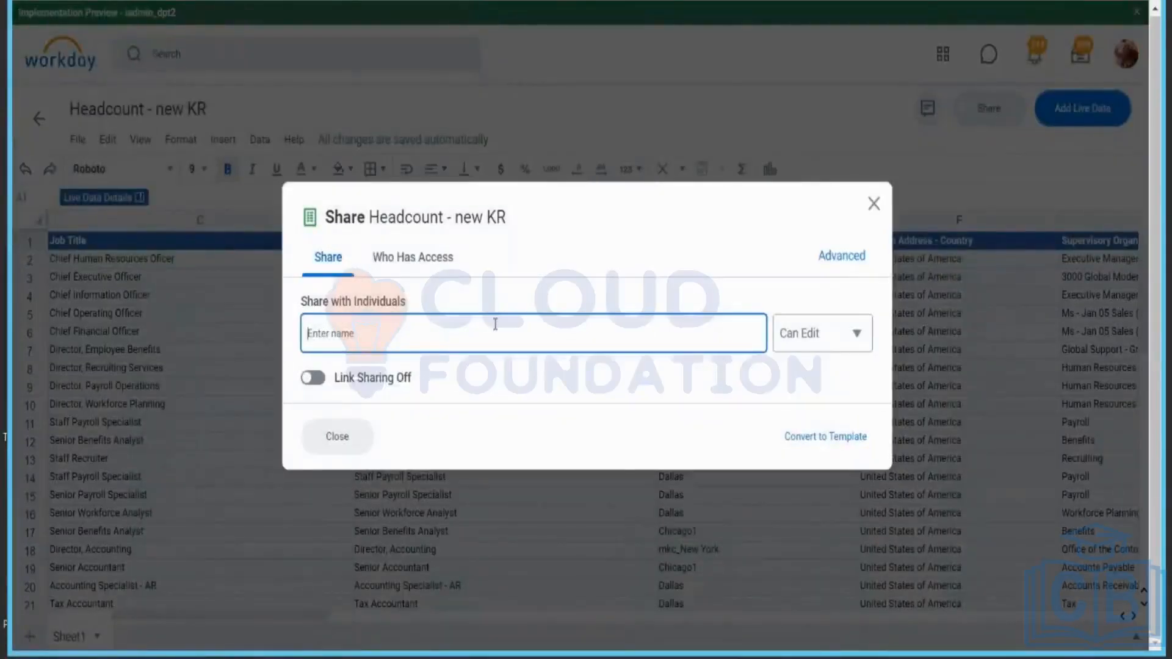
pyautogui.write('stee')
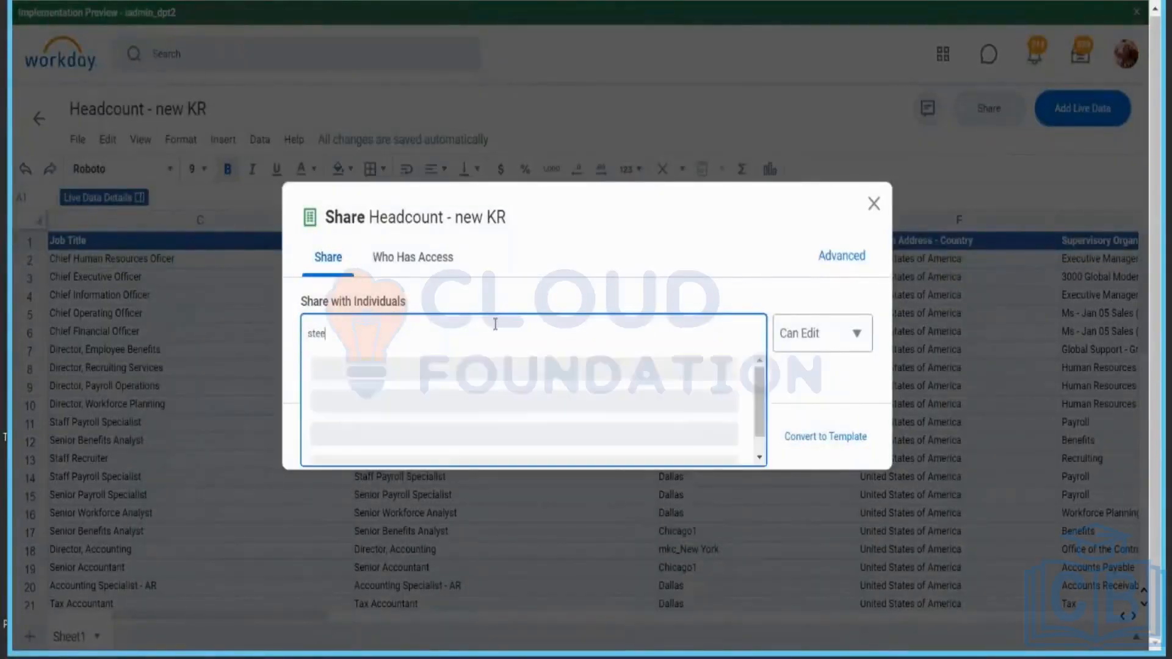
pyautogui.press('BackSpace')
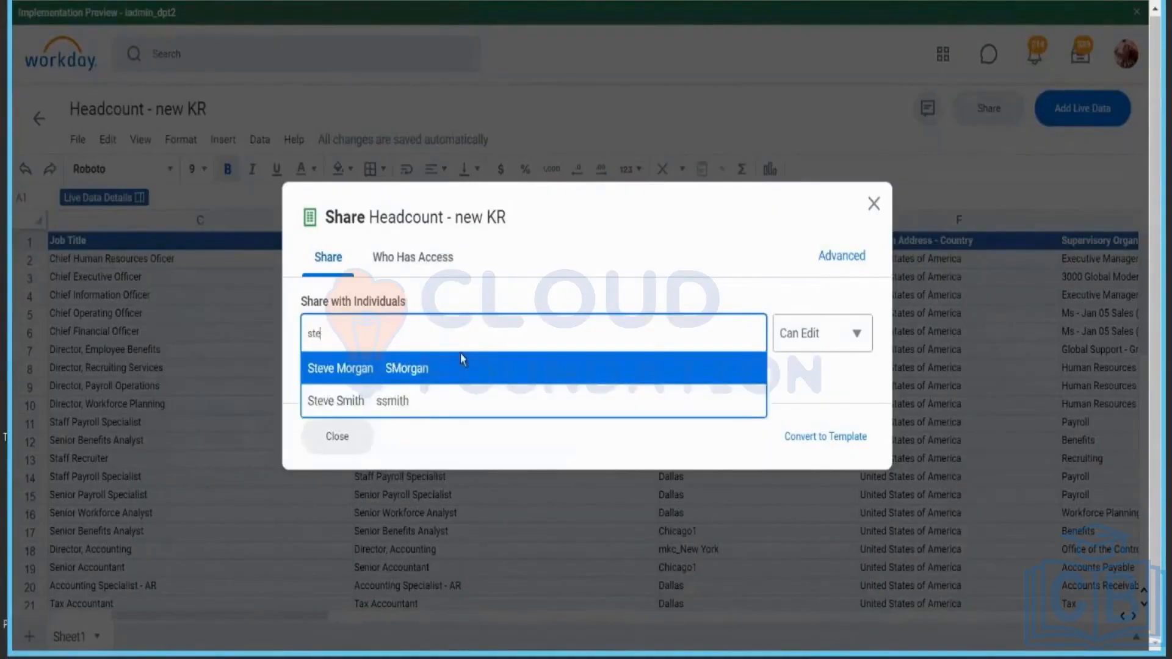
pyautogui.press('Return')
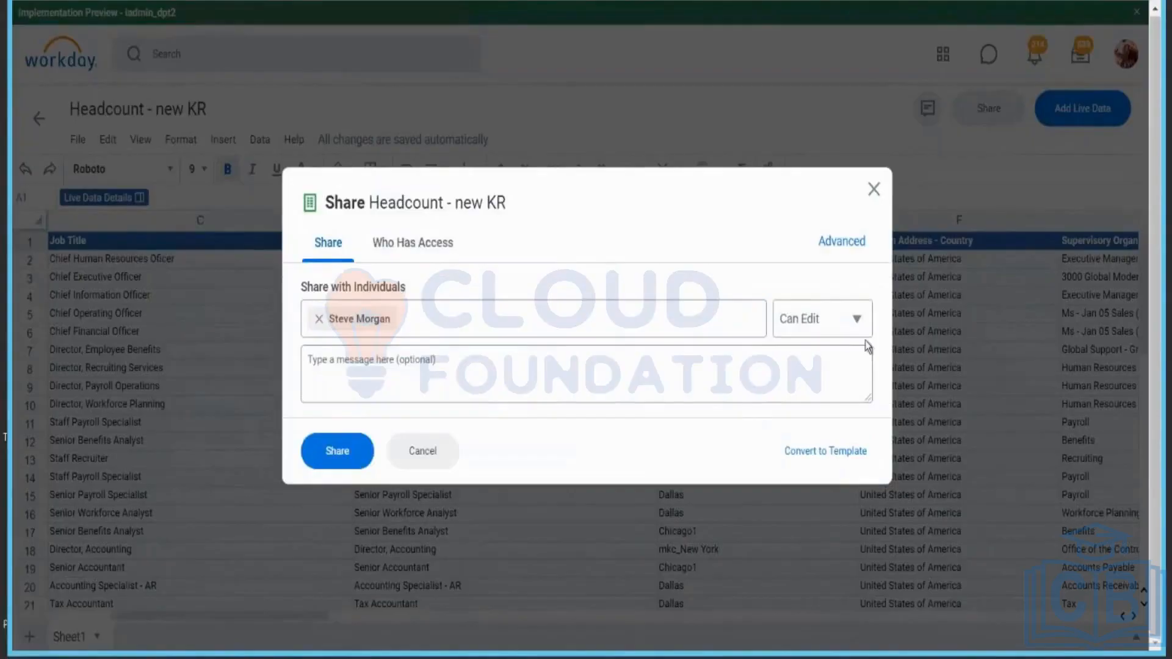
pyautogui.click(871, 193)
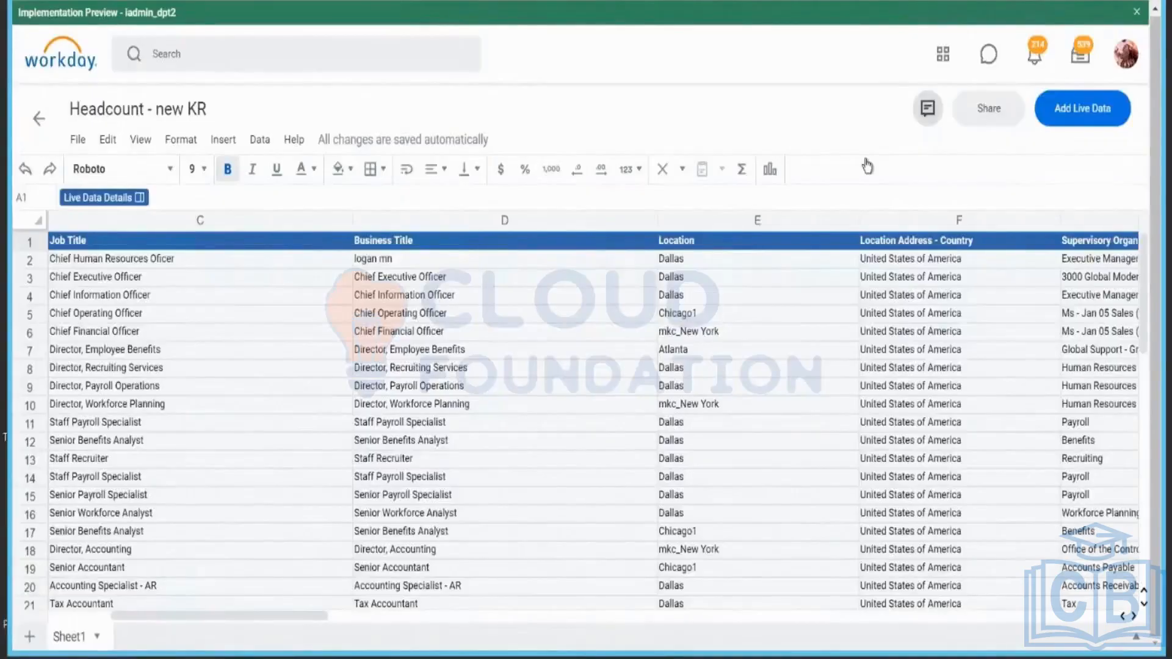
# - Post the comment 'This Location should be Dallas' on the mkc_New York cell E6
pyautogui.click(691, 299)
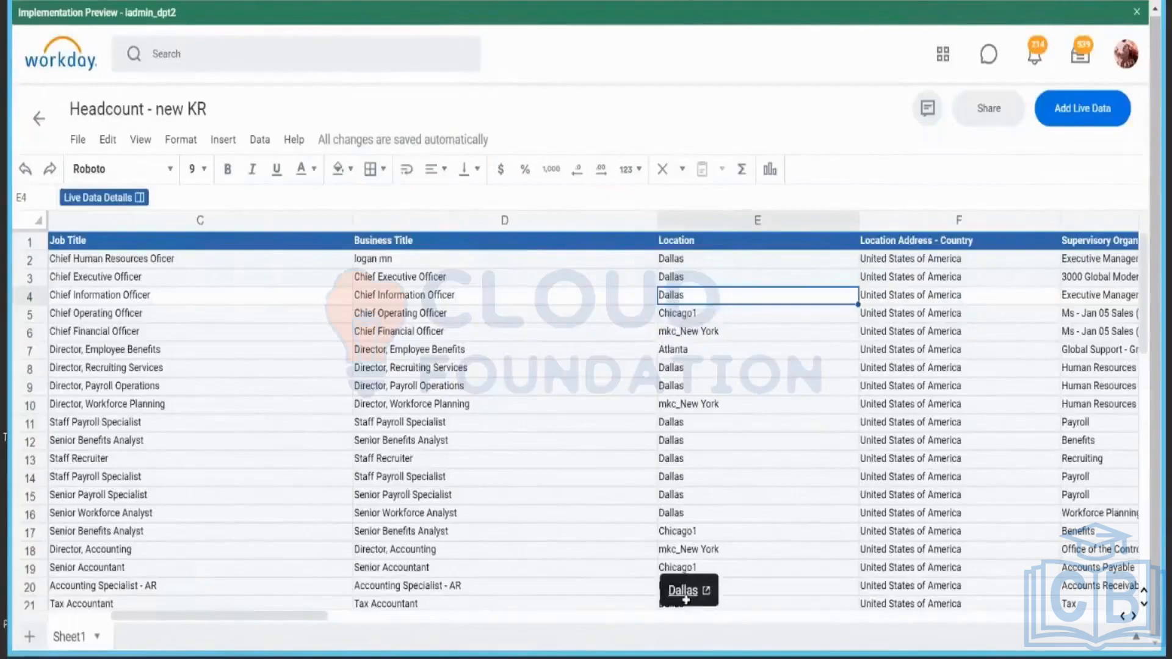
pyautogui.click(684, 333)
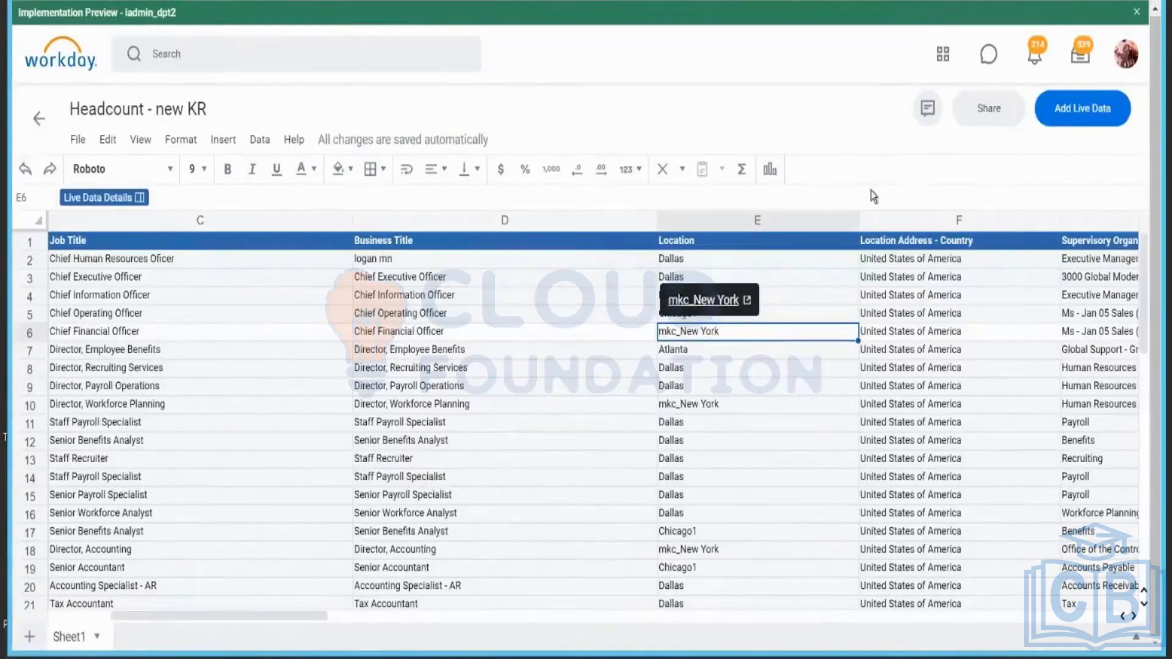
pyautogui.click(928, 110)
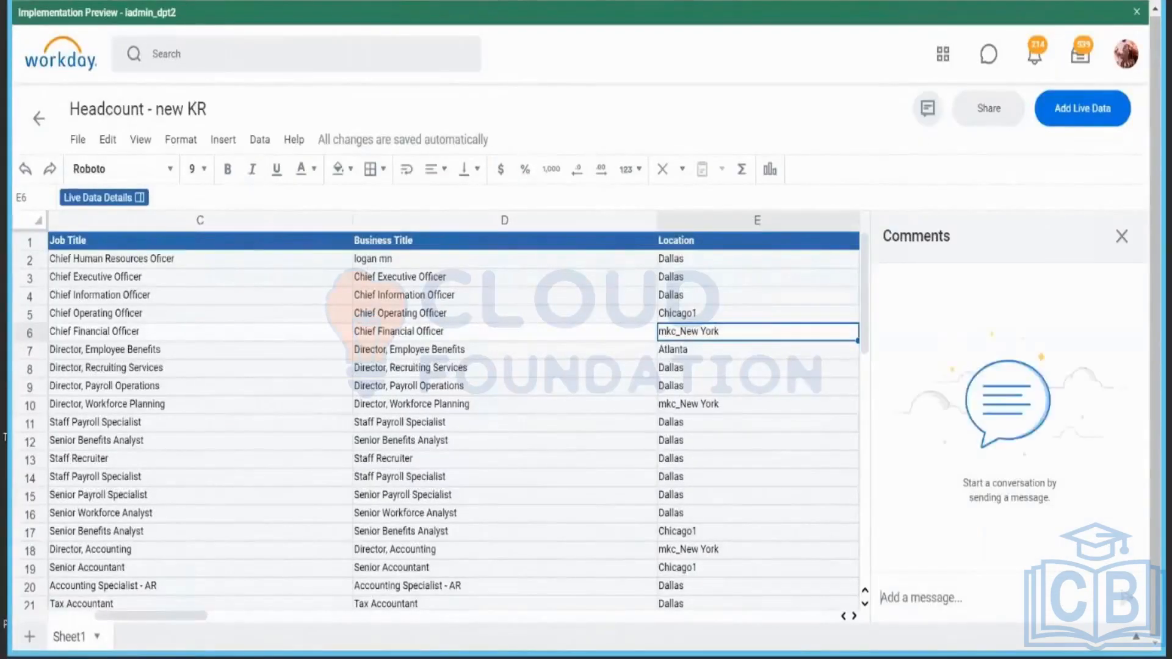
pyautogui.write('This')
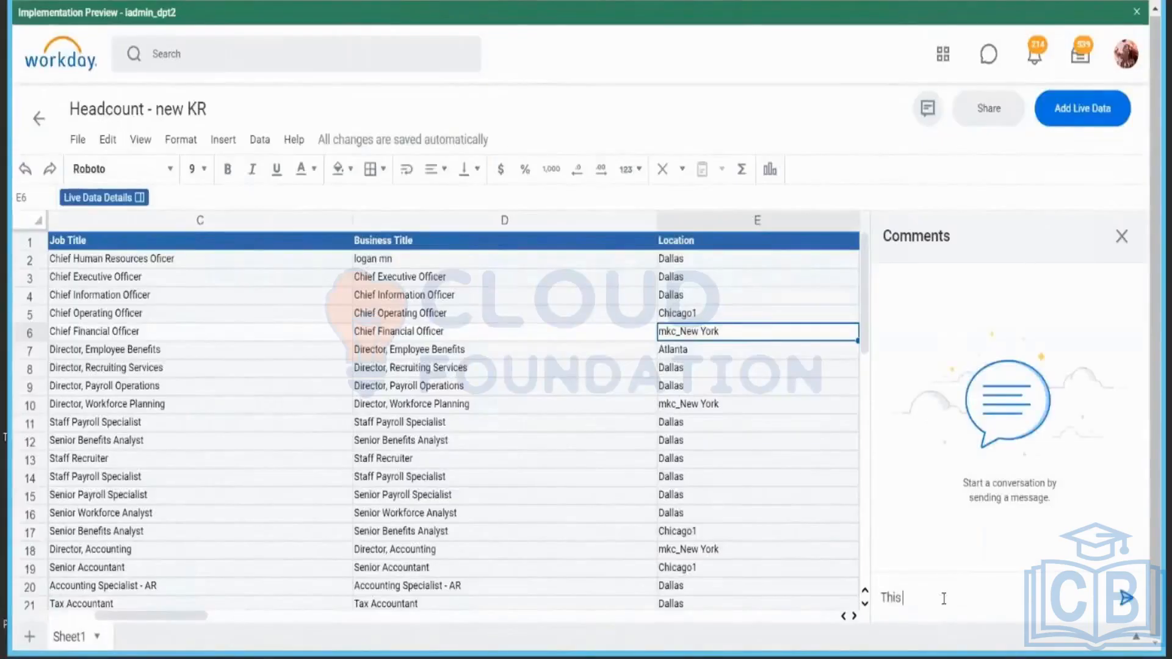
pyautogui.write(' Location should be Dallas')
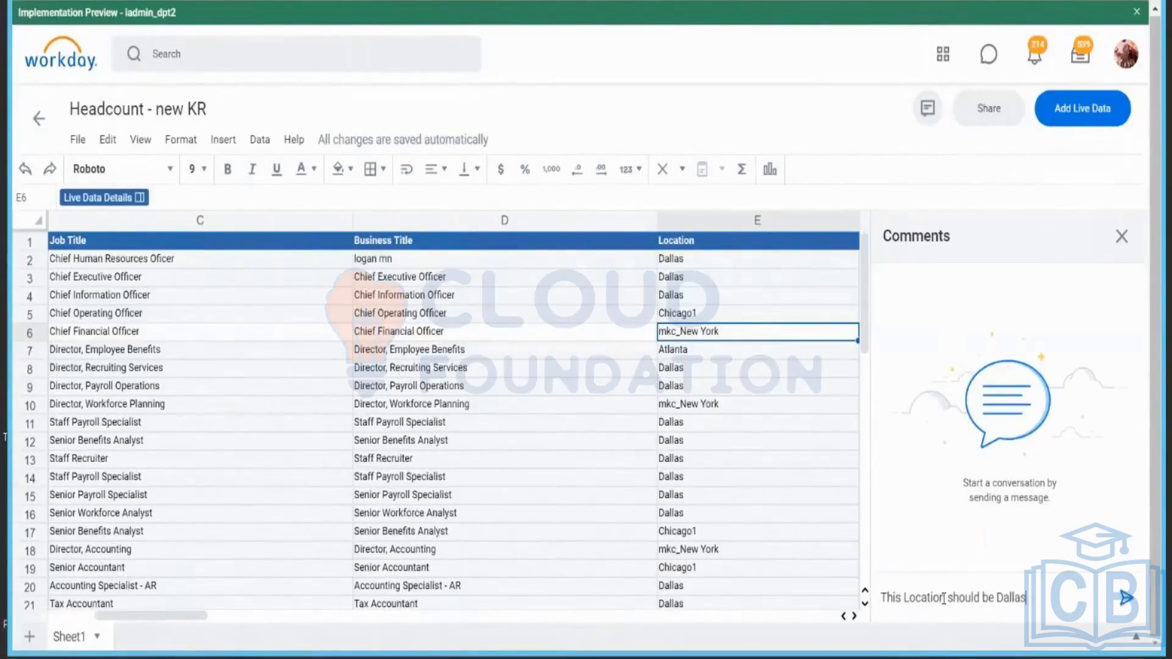
pyautogui.click(1127, 599)
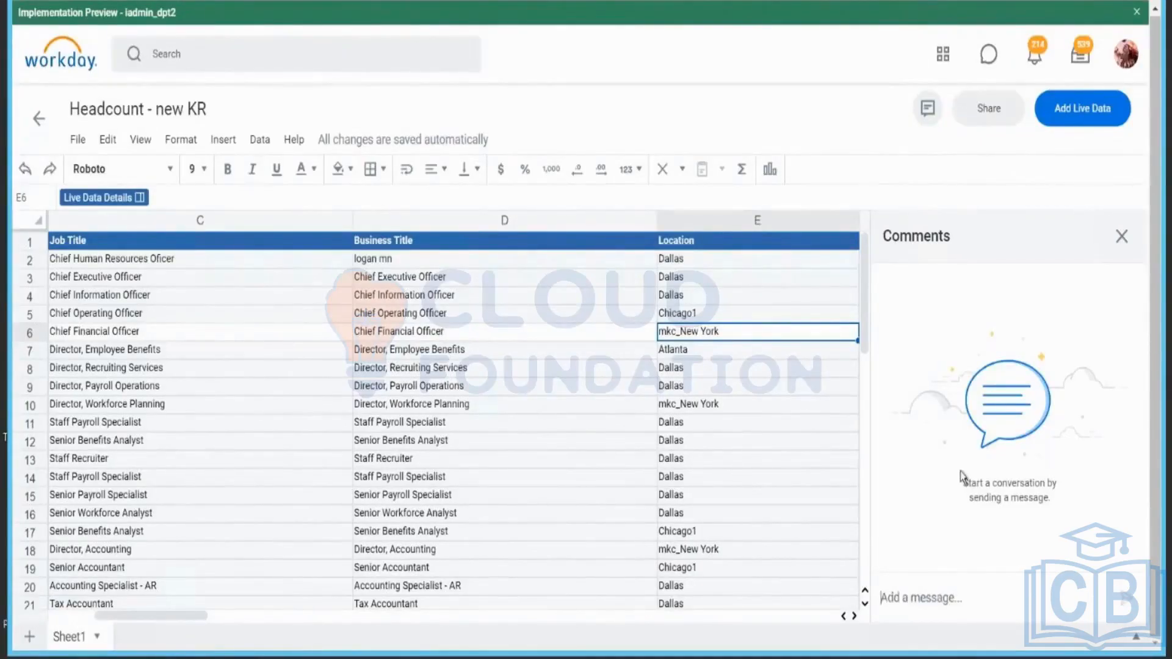
# - Reopen the comments and delete the posted Dallas comment, confirming the deletion
pyautogui.click(1122, 236)
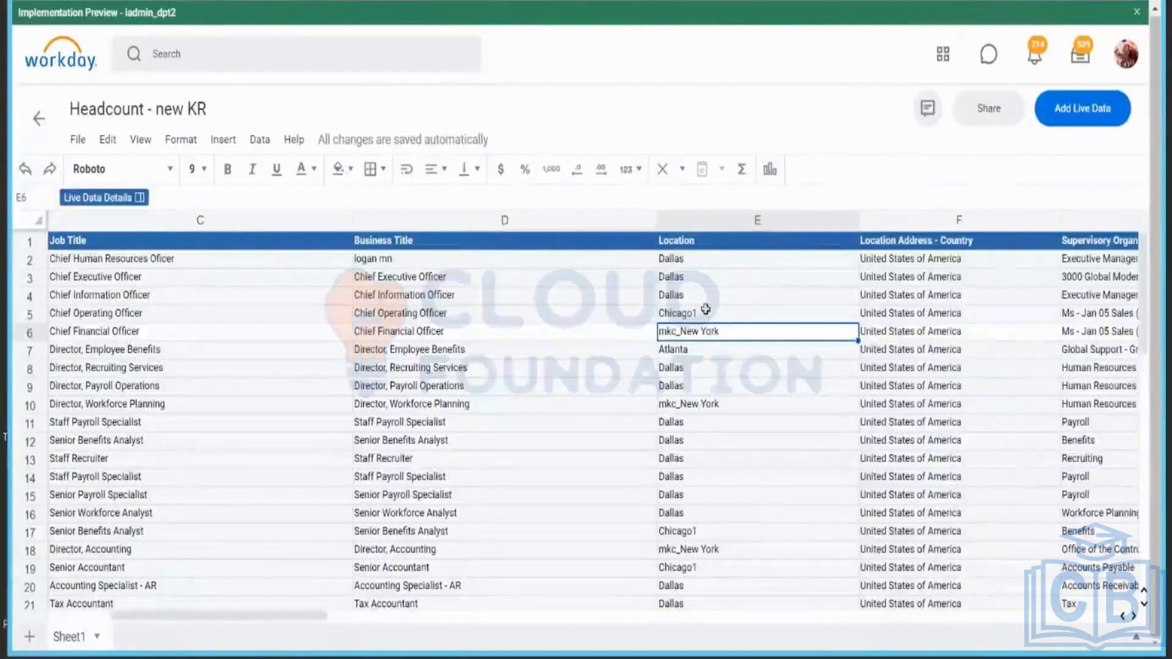
pyautogui.click(919, 114)
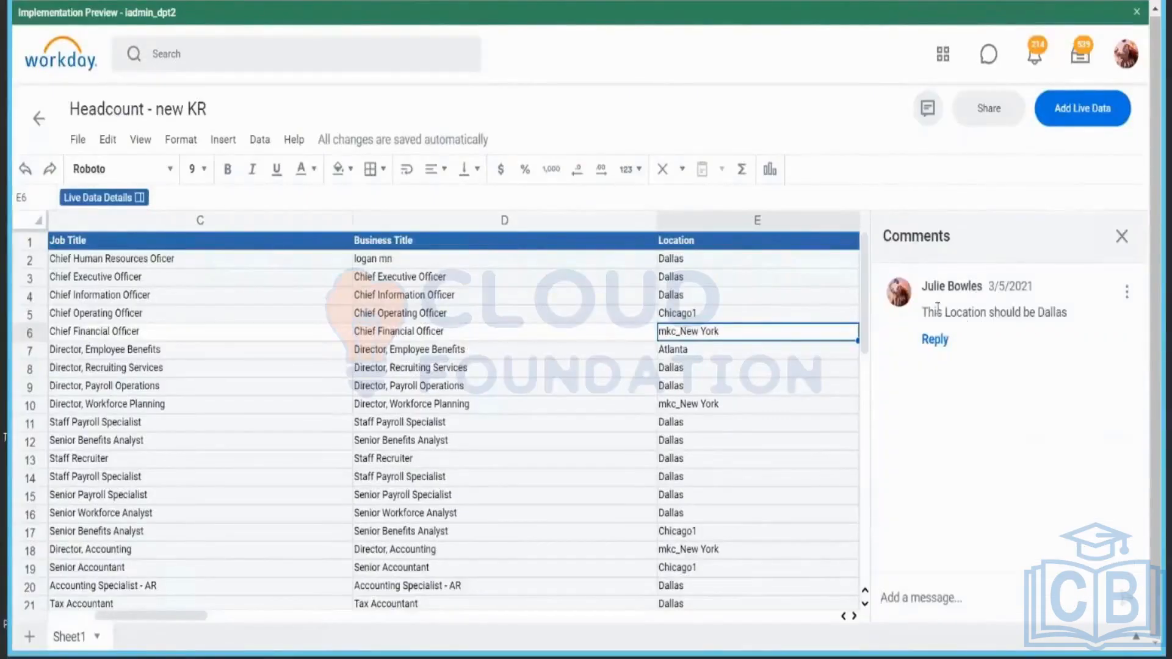
pyautogui.moveTo(923, 312); pyautogui.dragTo(1045, 312)
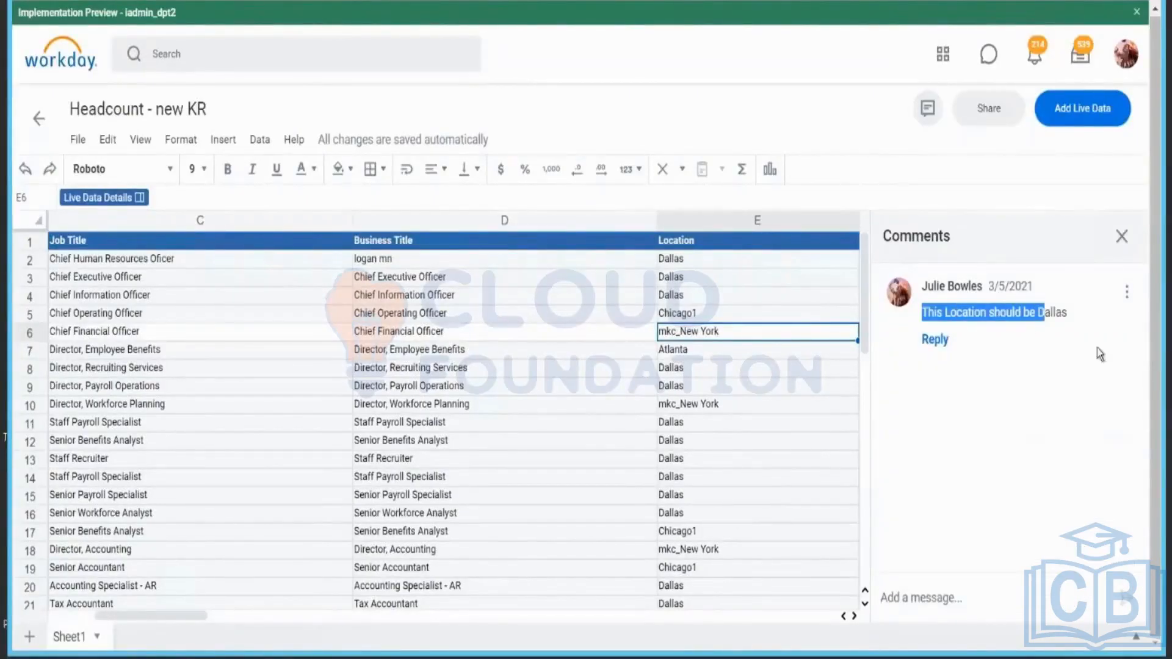
pyautogui.click(586, 350)
pyautogui.click(1050, 311)
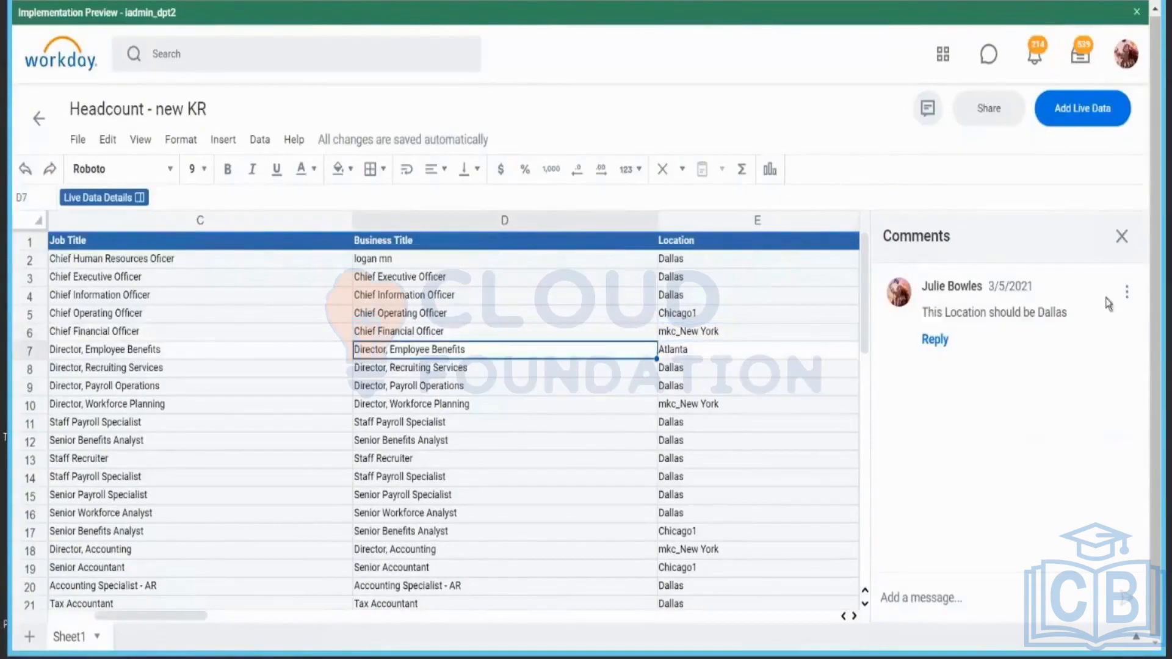
pyautogui.click(1126, 292)
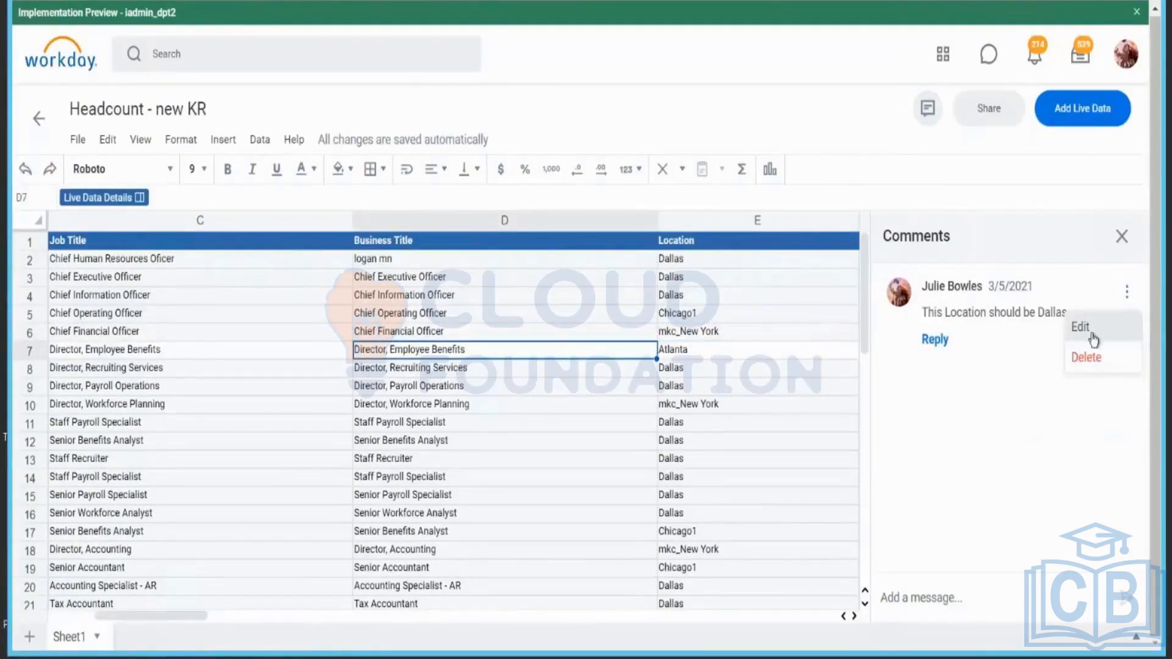
pyautogui.click(1086, 357)
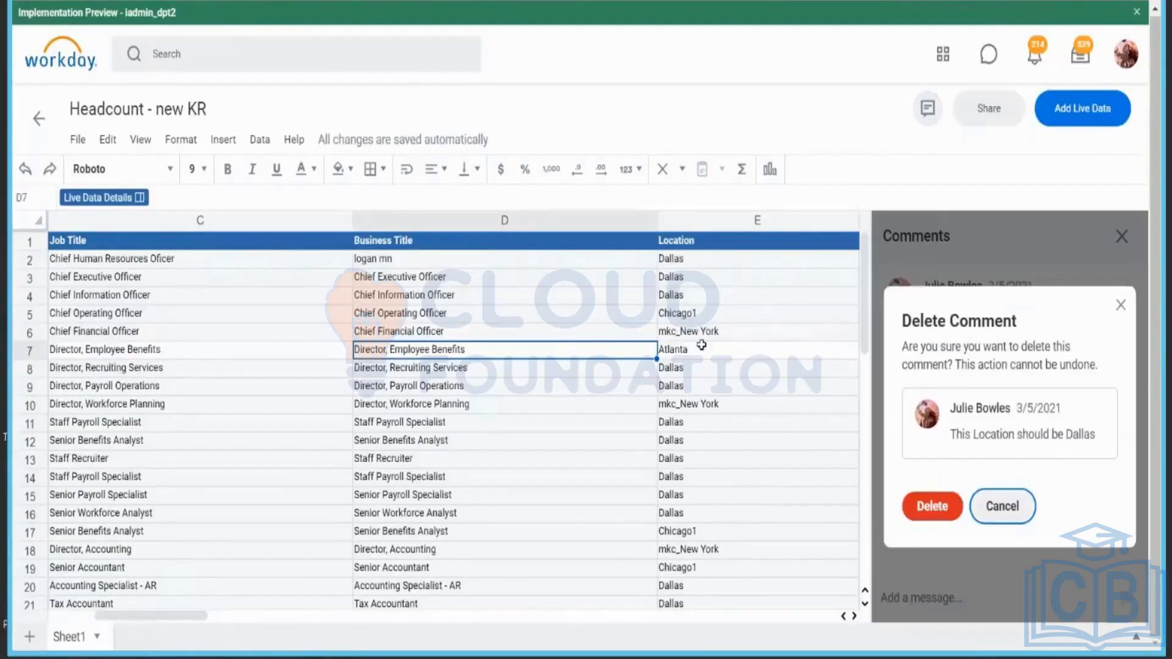
pyautogui.click(941, 506)
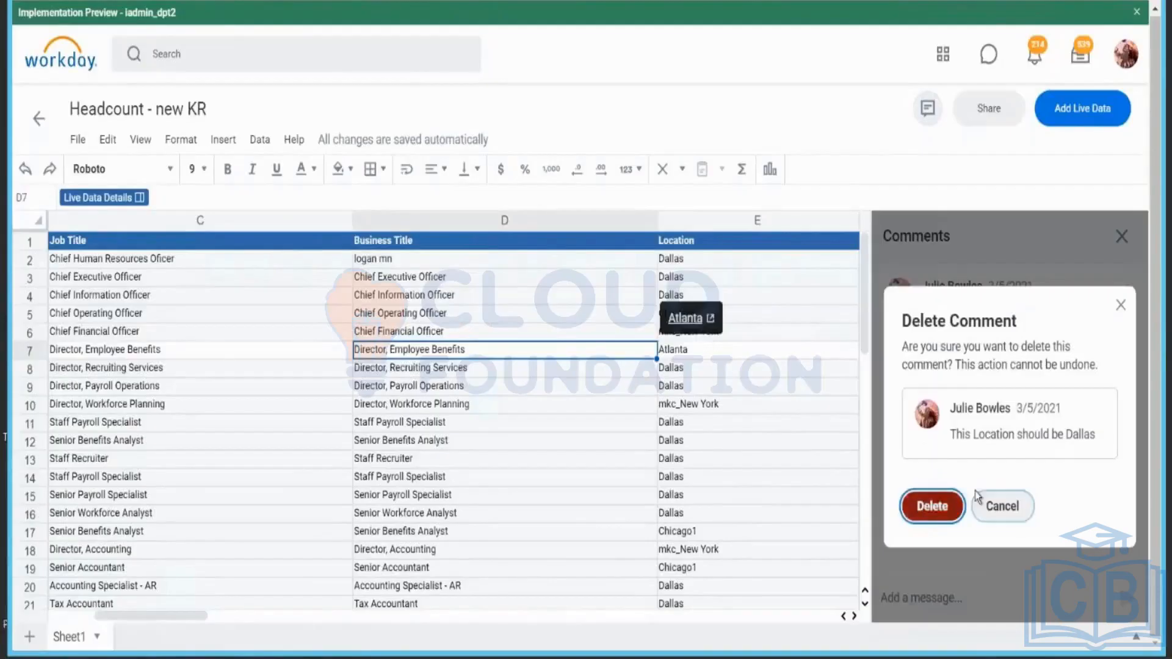
pyautogui.click(703, 345)
pyautogui.click(733, 333)
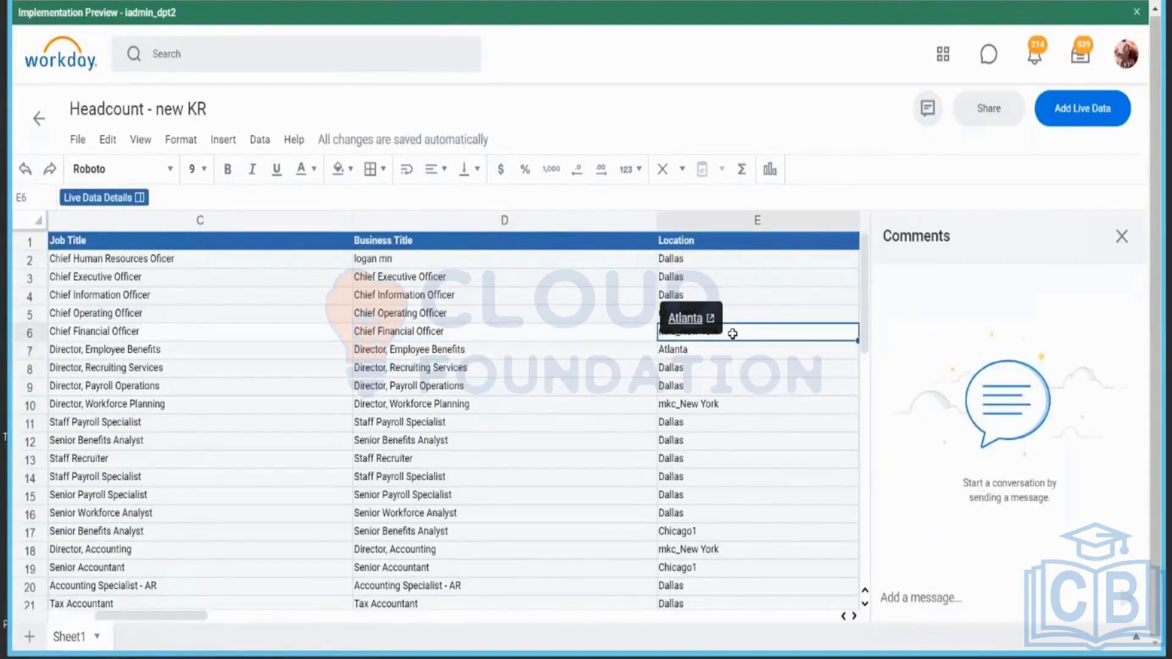
# - Add the comment 'This Location should be Dallas' to cell E6 from its right-click menu
pyautogui.rightClick(733, 334)
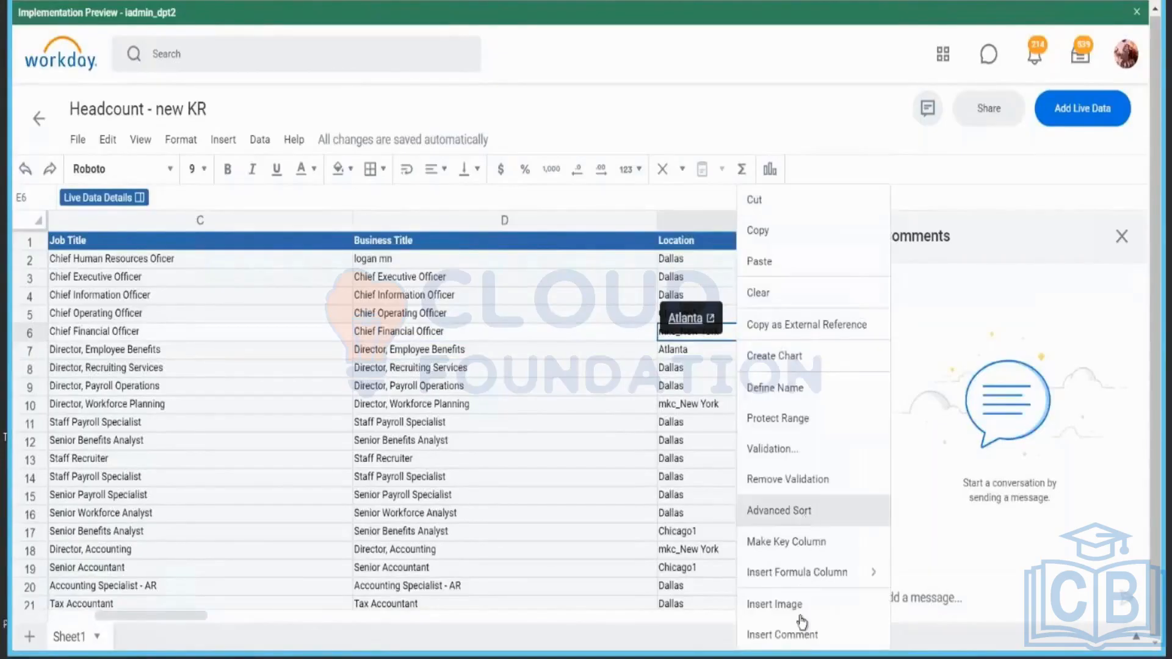
pyautogui.click(809, 636)
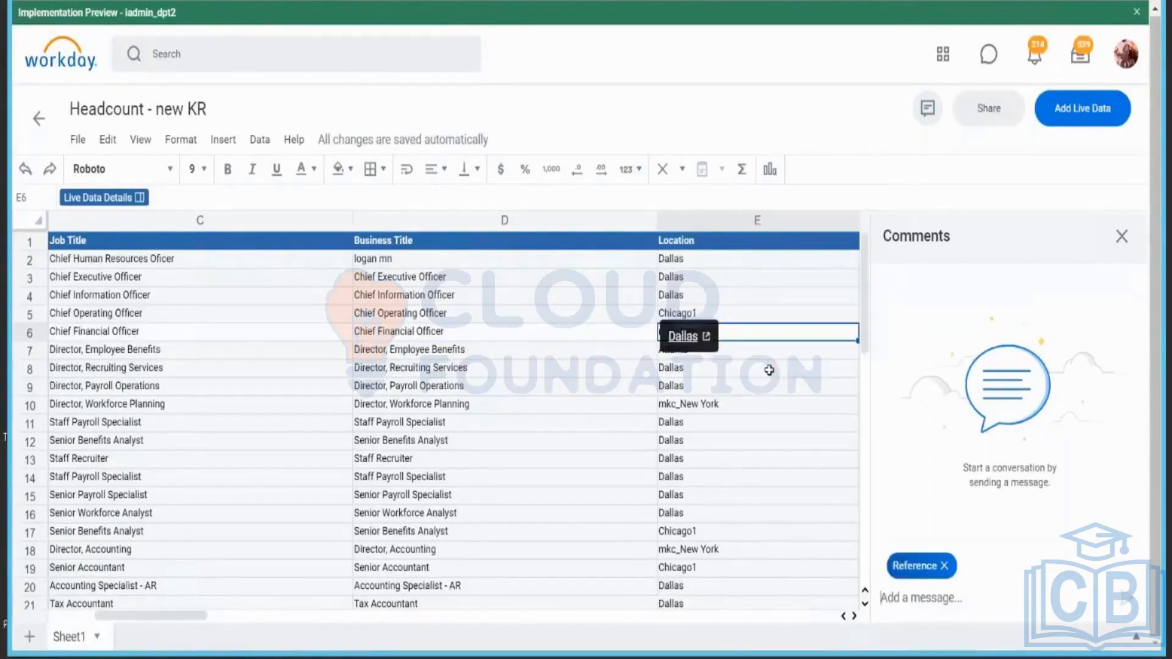
pyautogui.write('This')
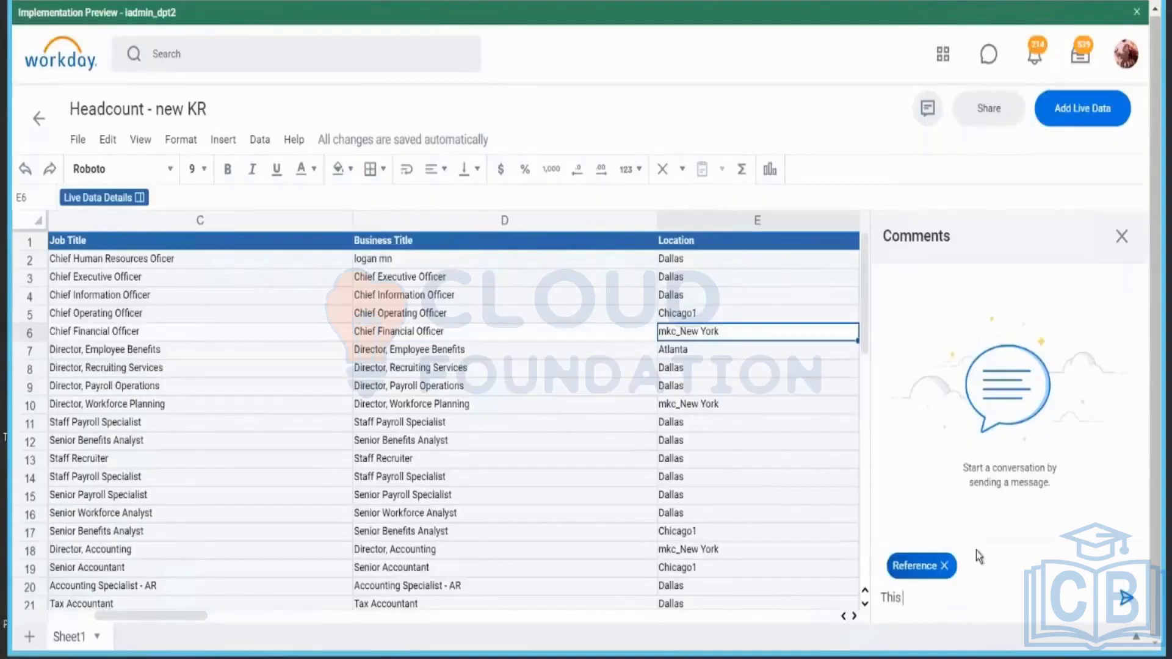
pyautogui.write(' Location should')
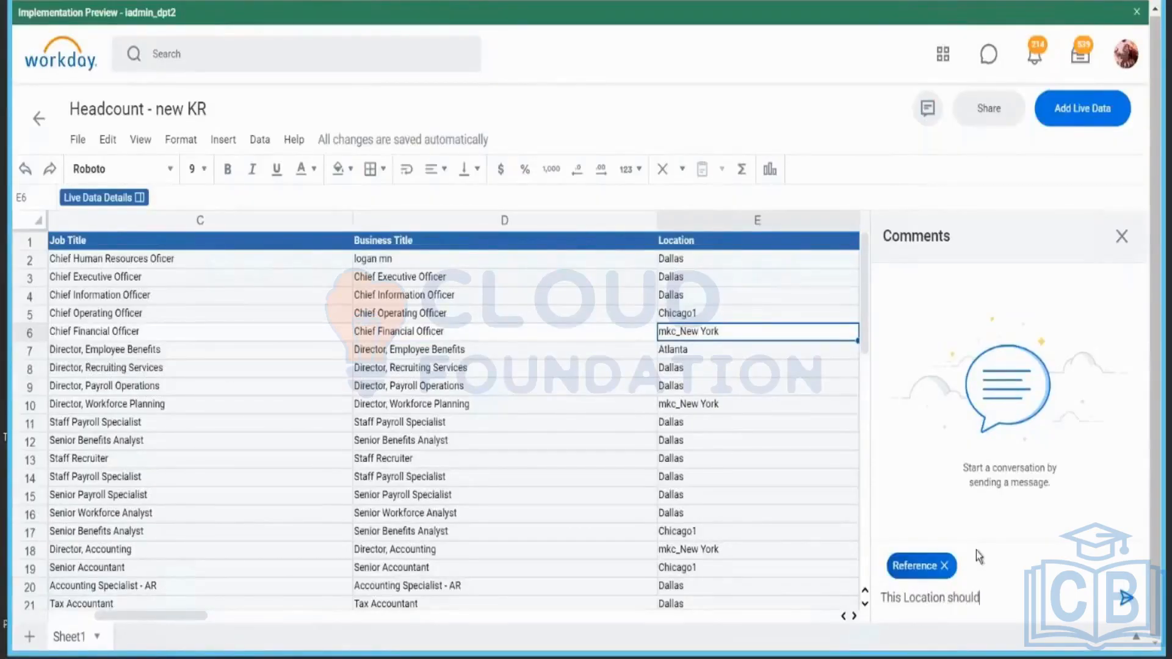
pyautogui.write(' be Dallas')
pyautogui.click(1126, 598)
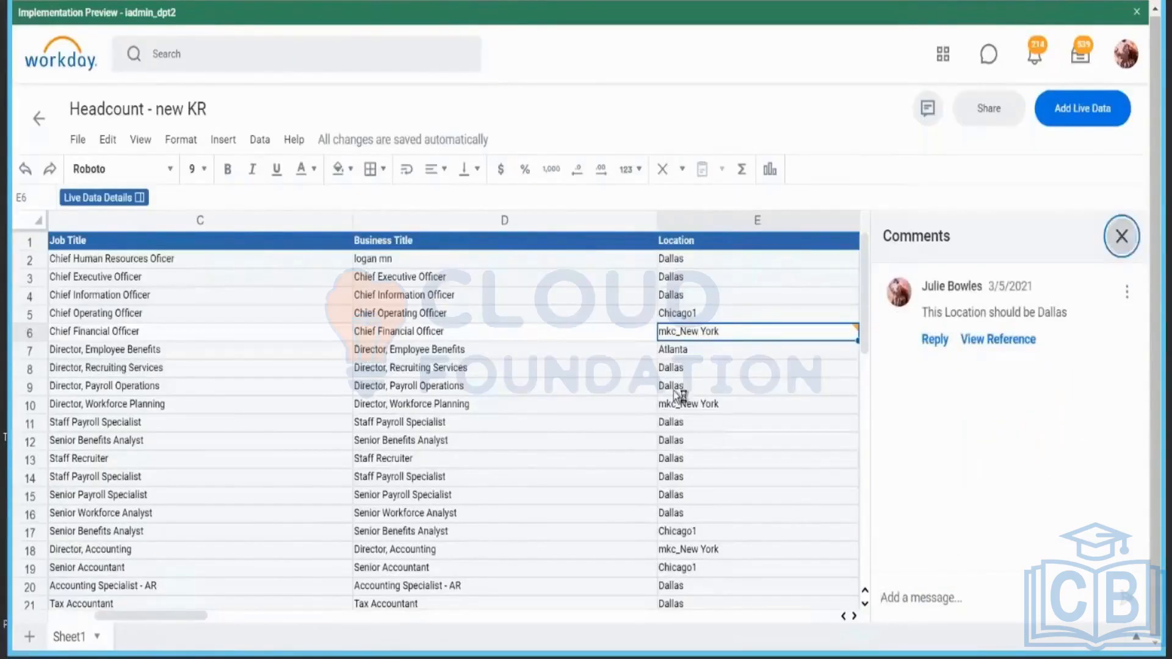
pyautogui.click(1122, 236)
# - Jump from the comment to its referenced cell E6, then close the Comments panel
pyautogui.click(436, 391)
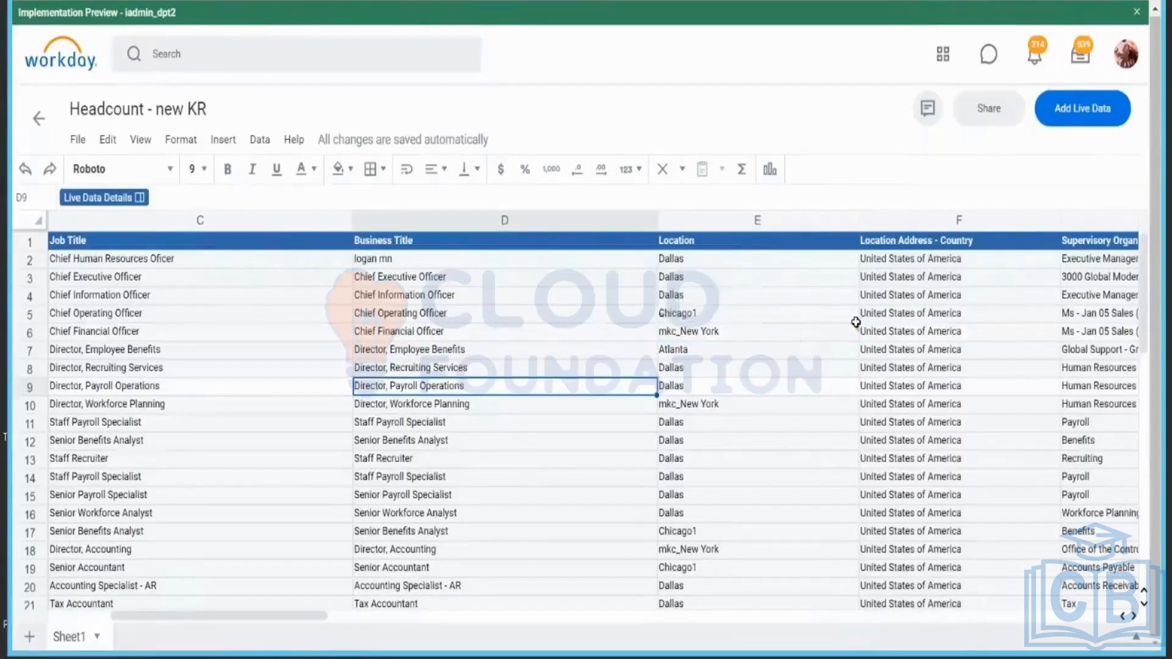
pyautogui.click(848, 330)
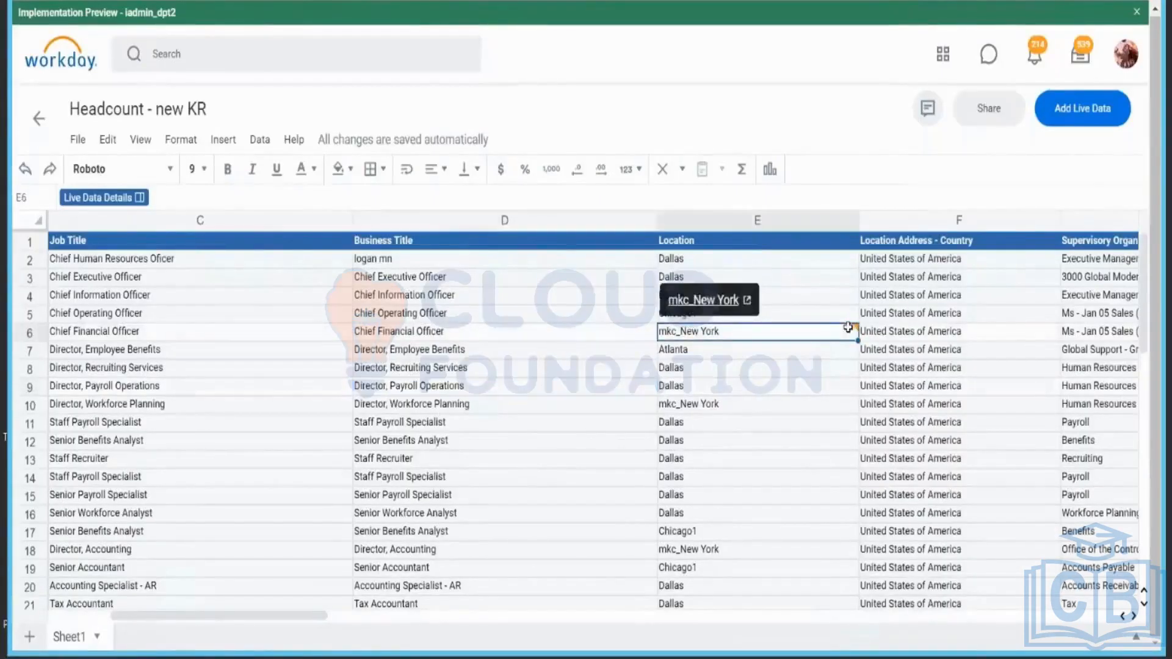
pyautogui.click(928, 104)
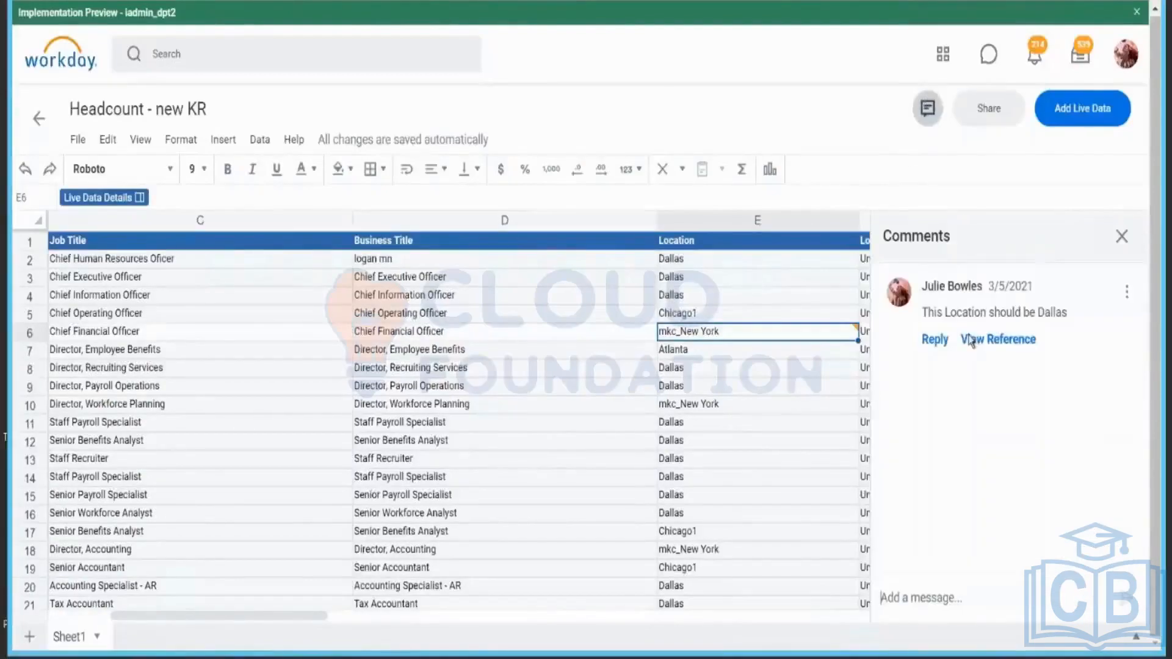
pyautogui.click(998, 341)
pyautogui.click(256, 336)
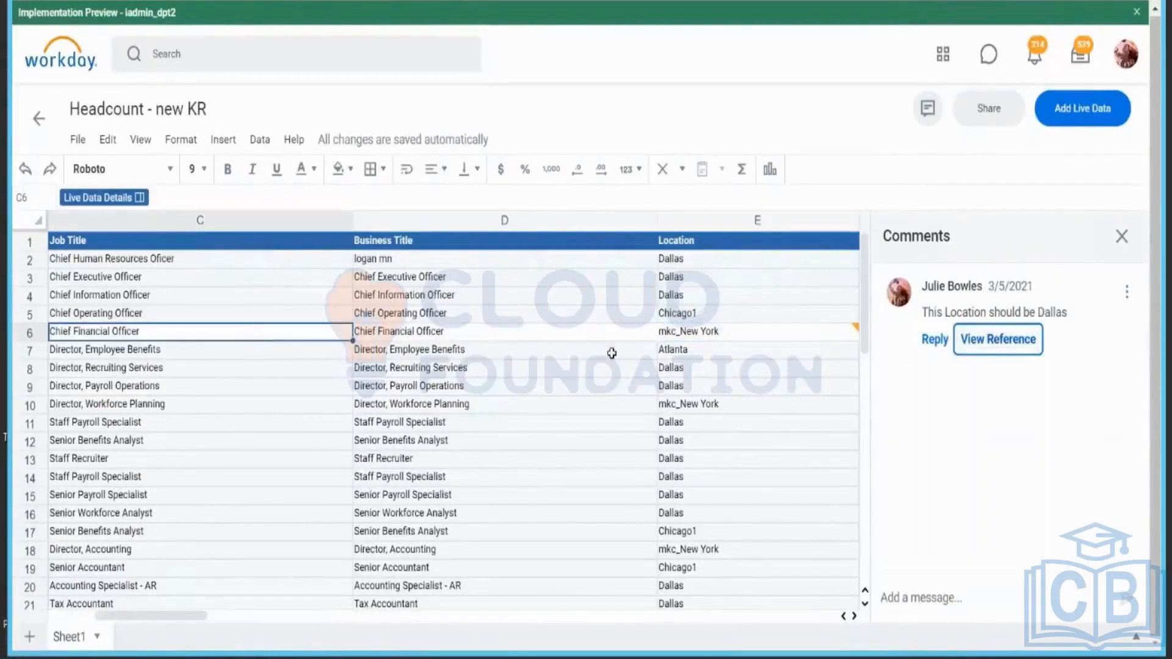
pyautogui.click(1017, 348)
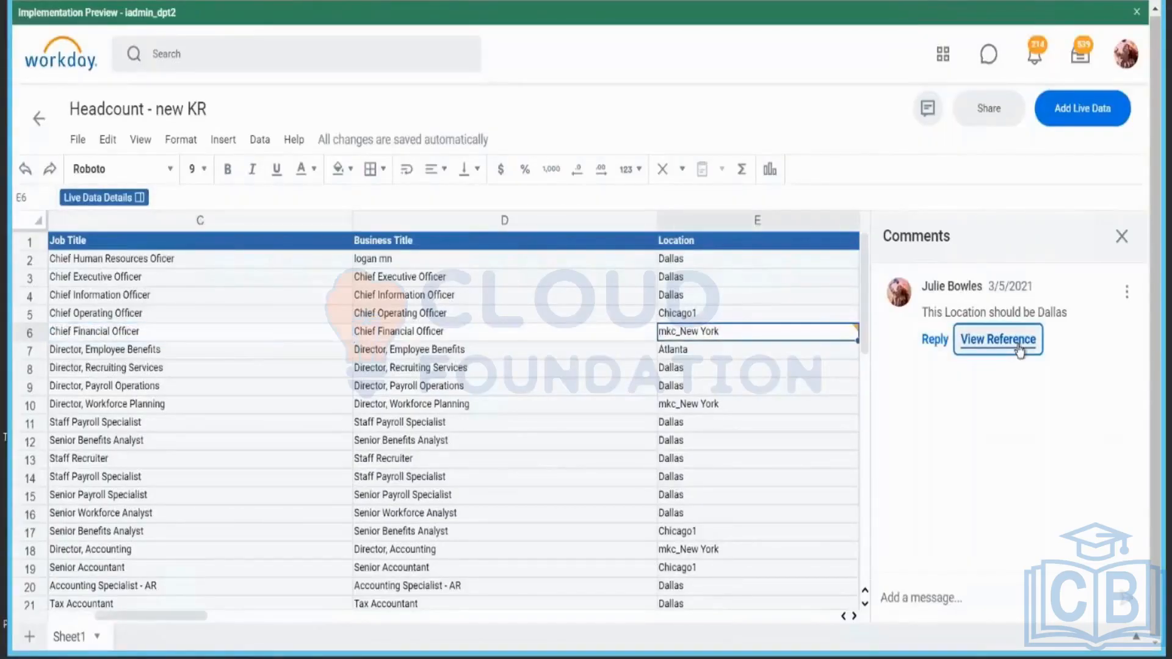
pyautogui.moveTo(702, 342)
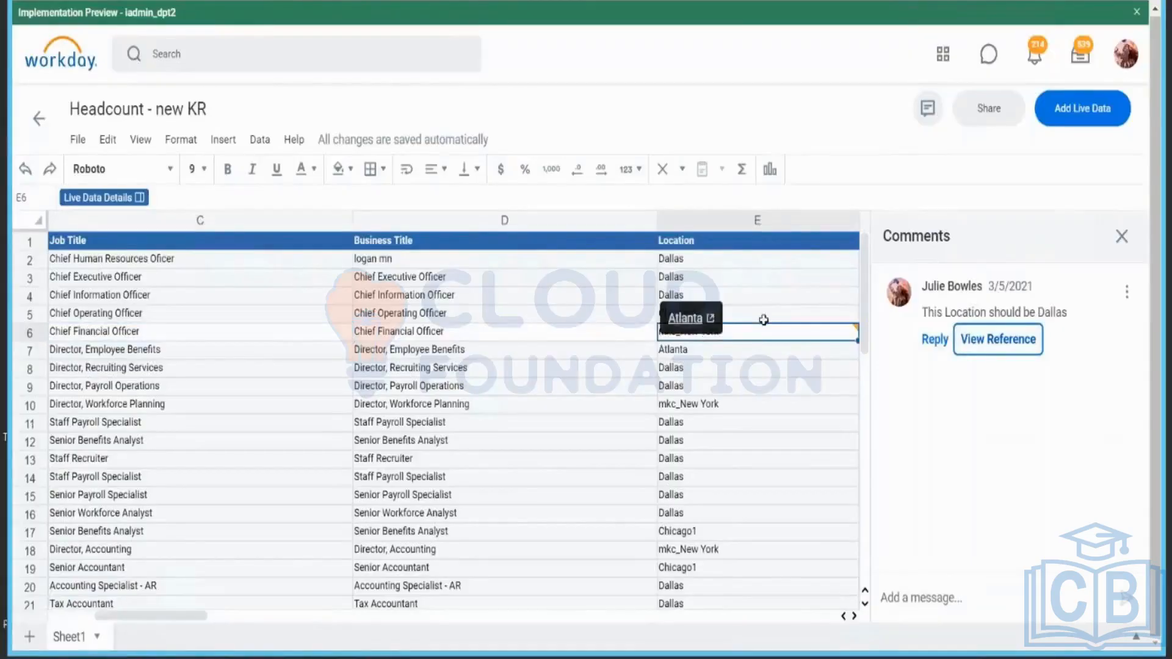
pyautogui.click(1134, 238)
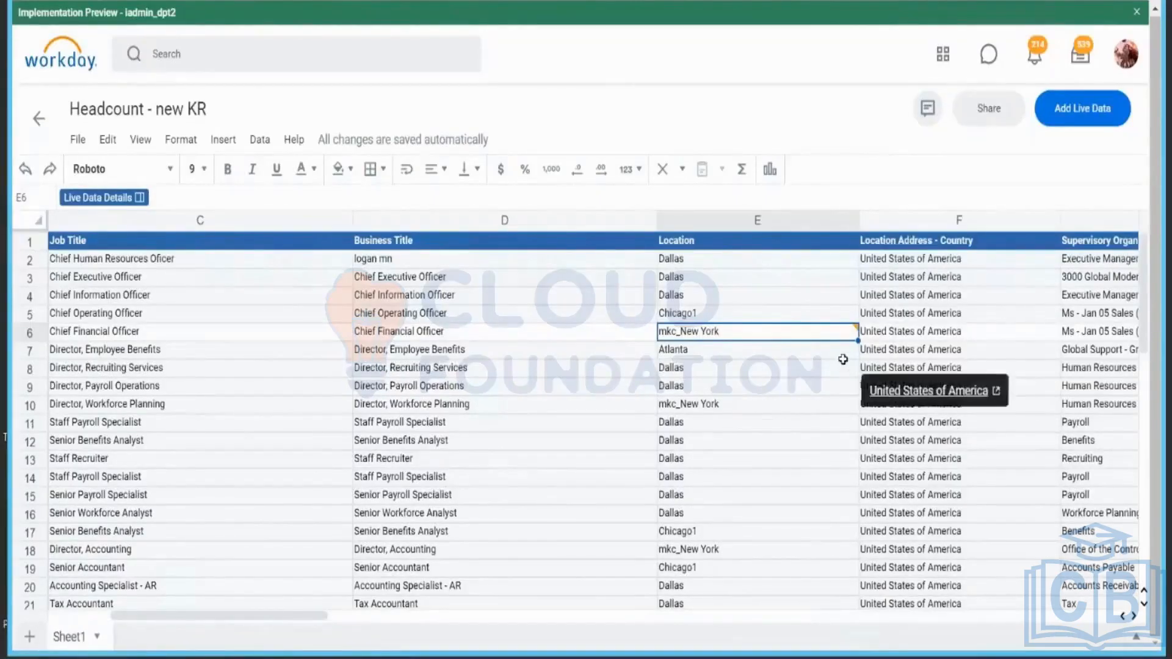
pyautogui.click(156, 258)
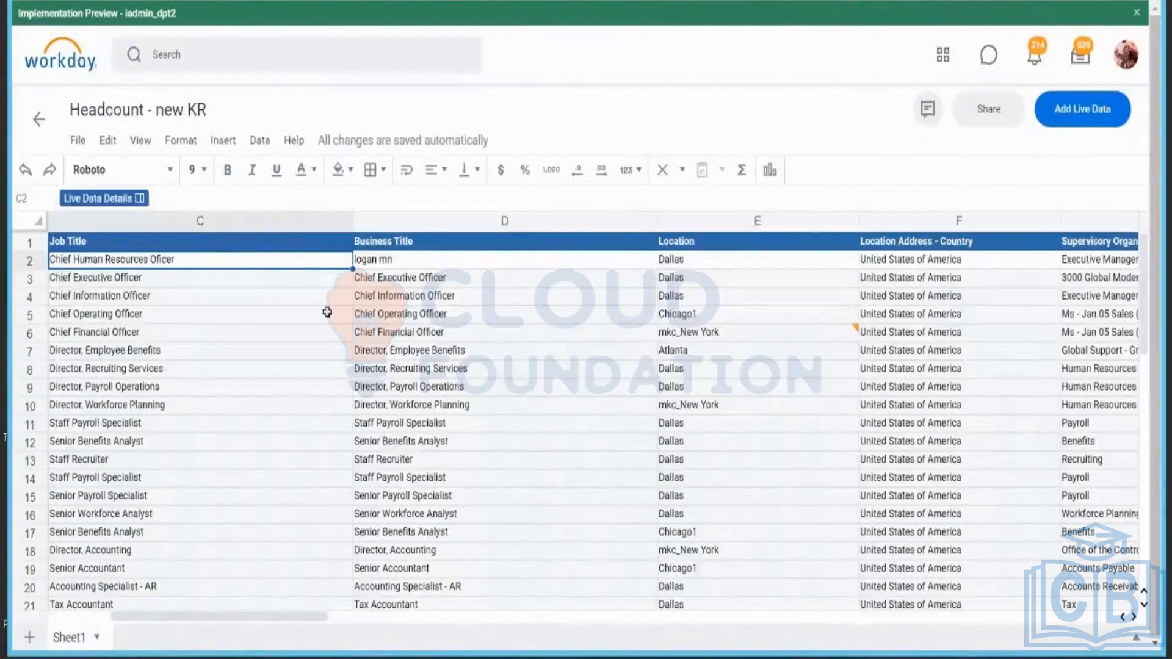
# - Run Refresh All Live Data on the Headcount - new KR workbook and confirm with OK
pyautogui.click(1083, 109)
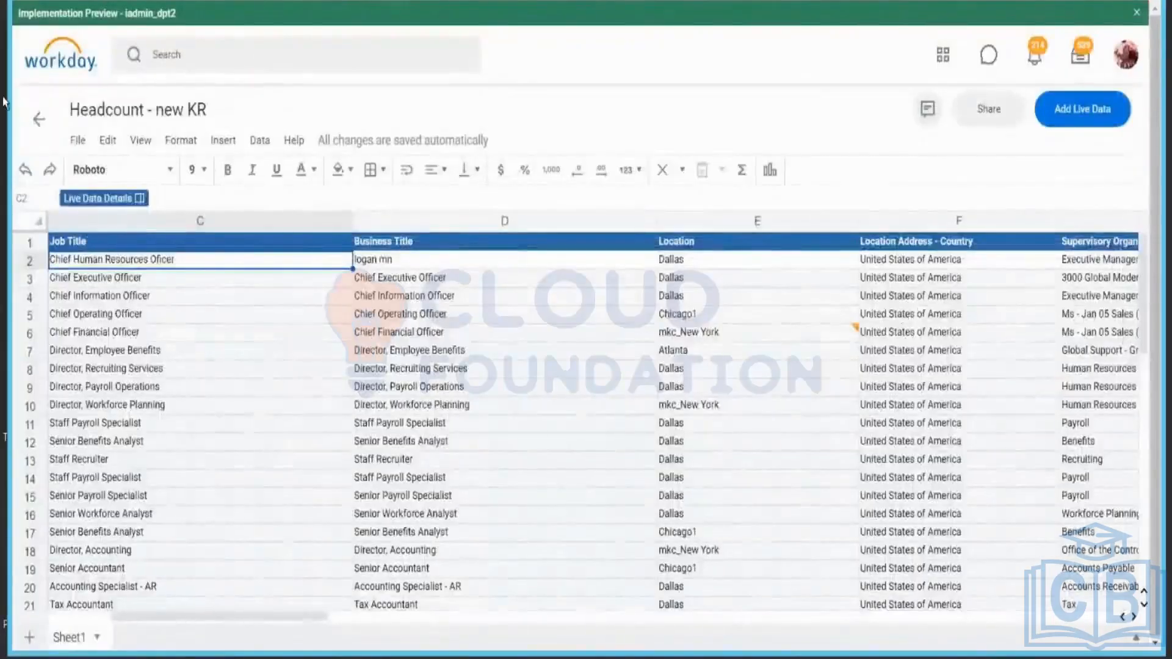
pyautogui.click(198, 333)
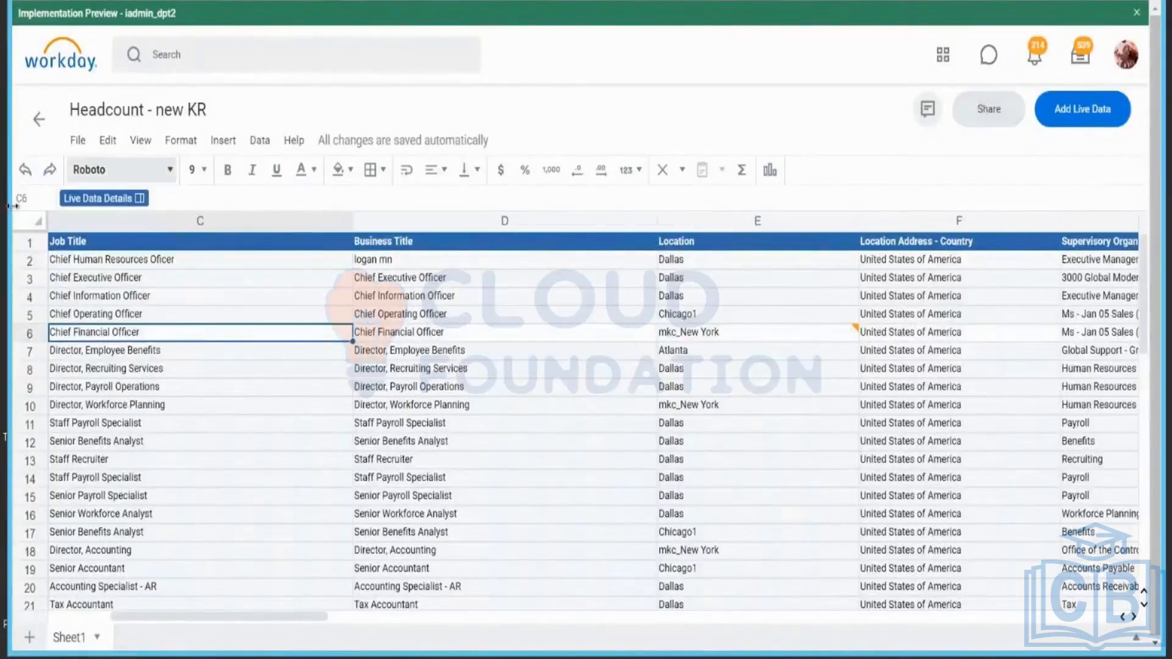
pyautogui.click(76, 142)
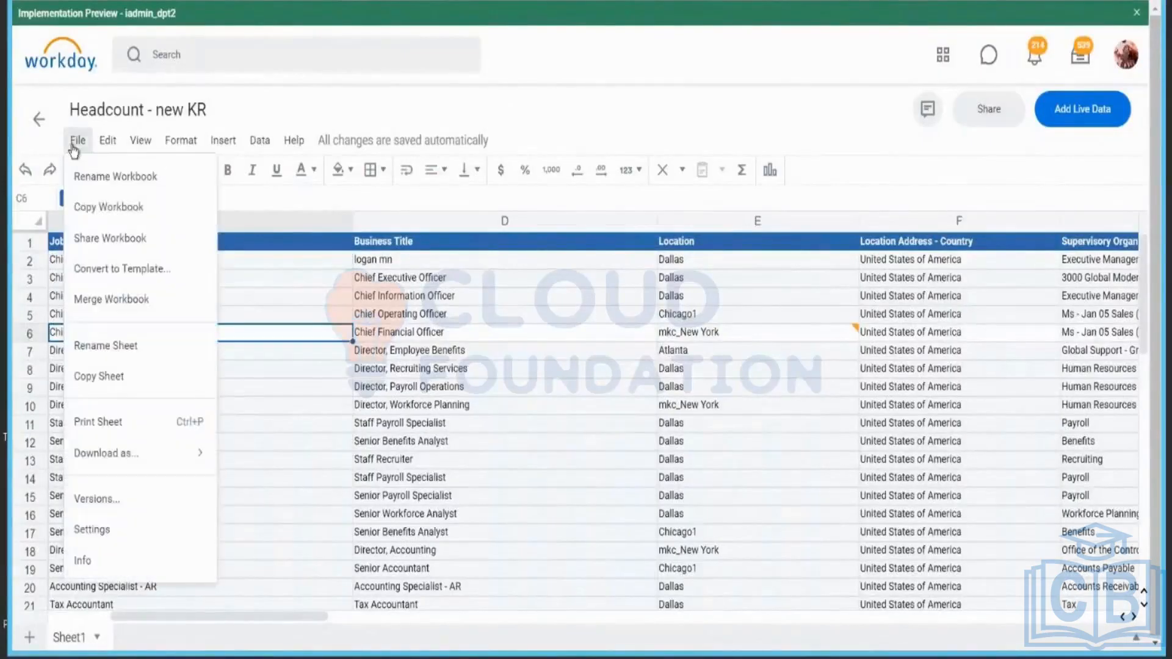
pyautogui.moveTo(244, 151)
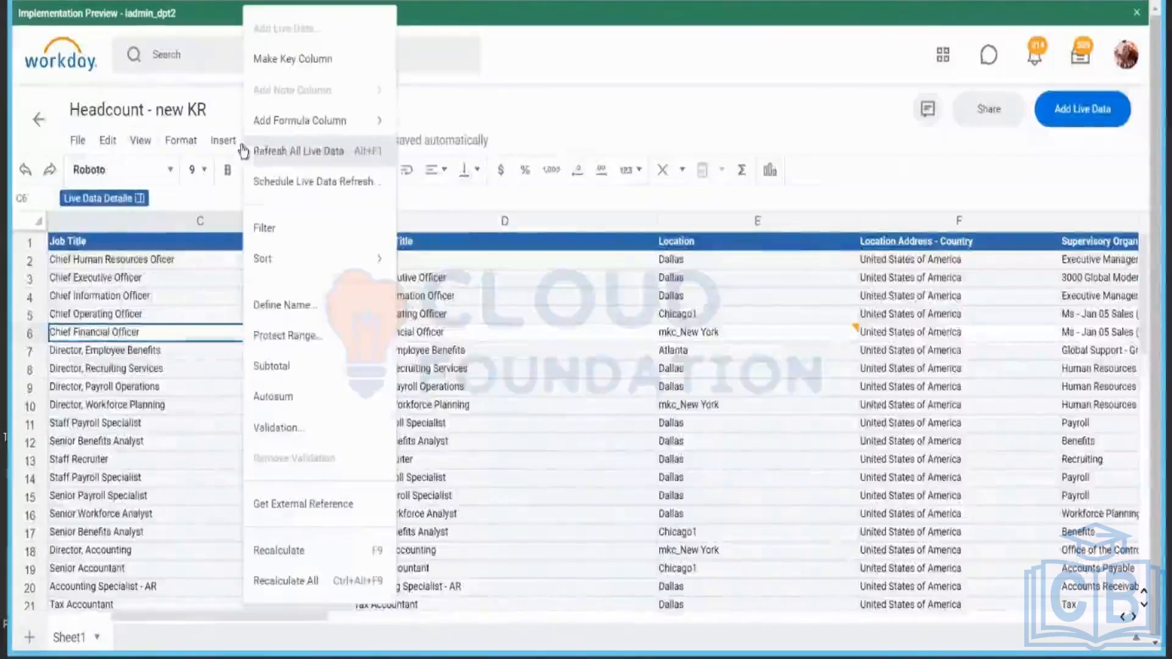
pyautogui.click(313, 164)
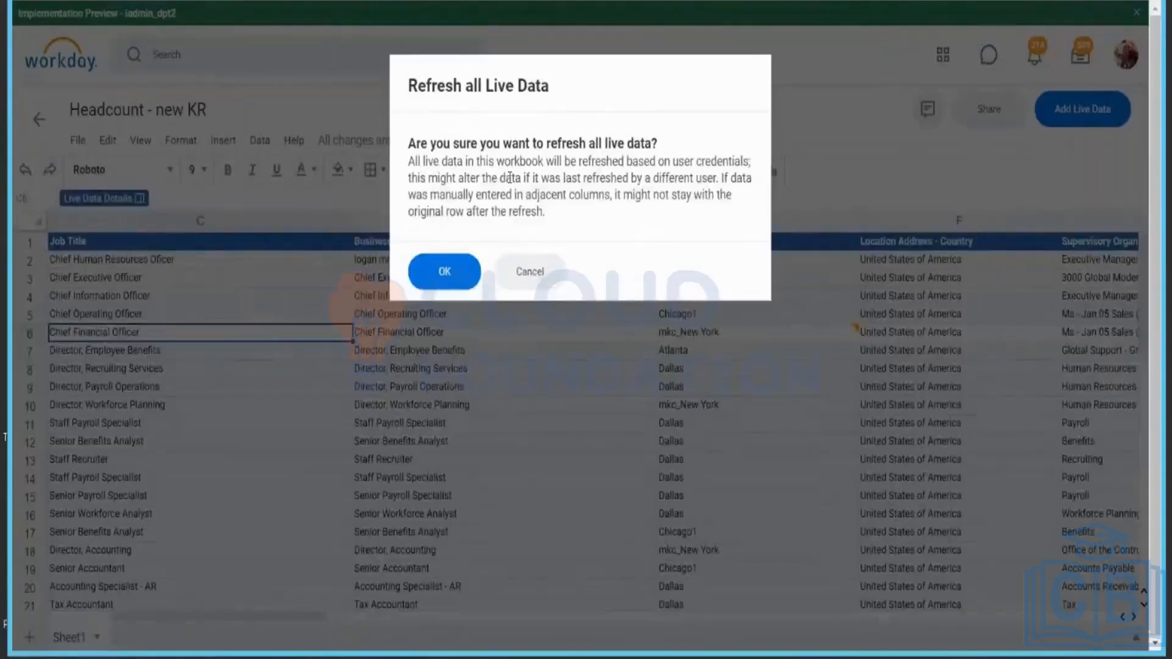
pyautogui.click(432, 277)
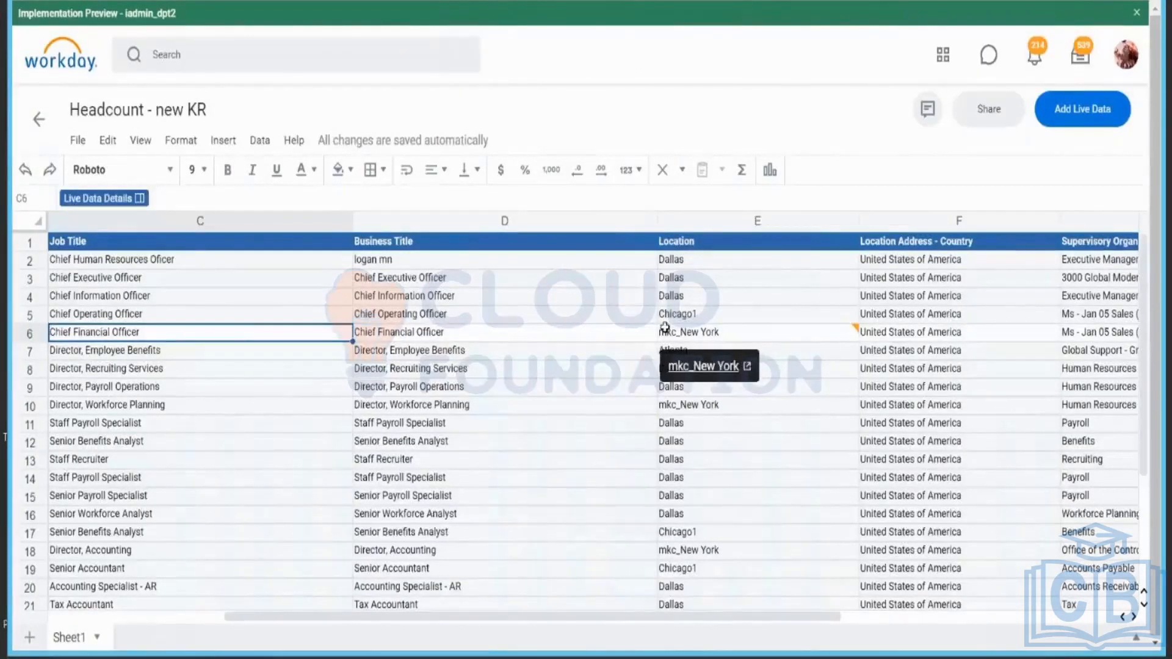
# - Show the Data menu's Add Formula Column options, Insert Left and Insert Right
pyautogui.click(259, 142)
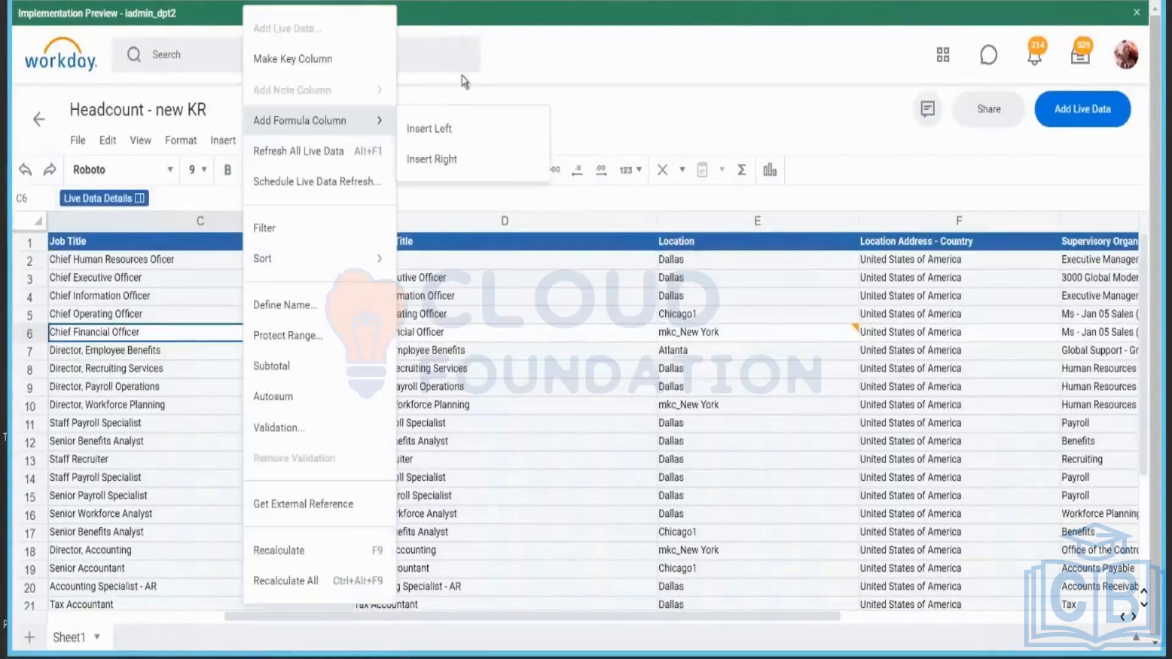
pyautogui.click(606, 77)
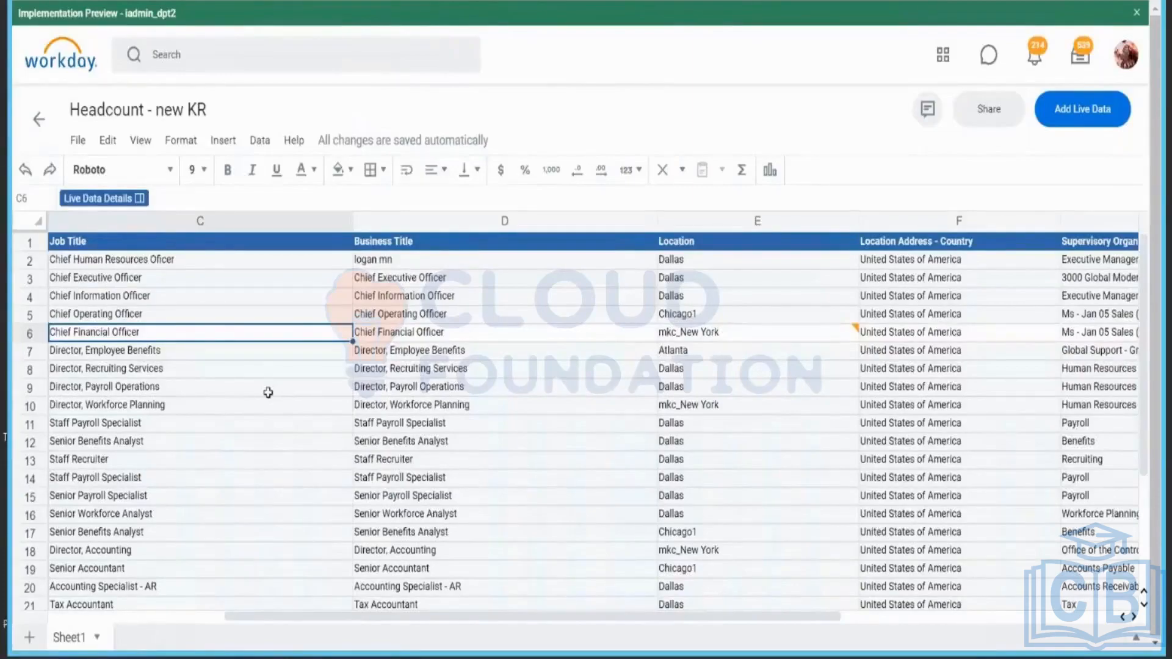
pyautogui.click(266, 140)
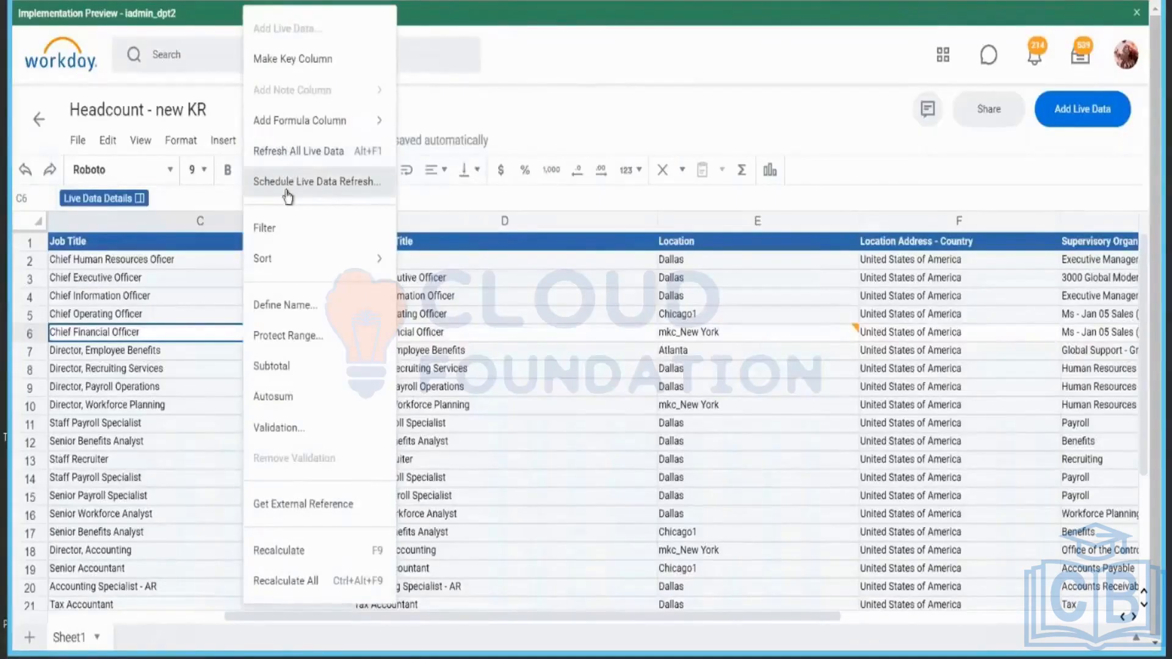
# - Schedule the live data refresh to run Every day with owner (Me) notifications left on
pyautogui.click(288, 184)
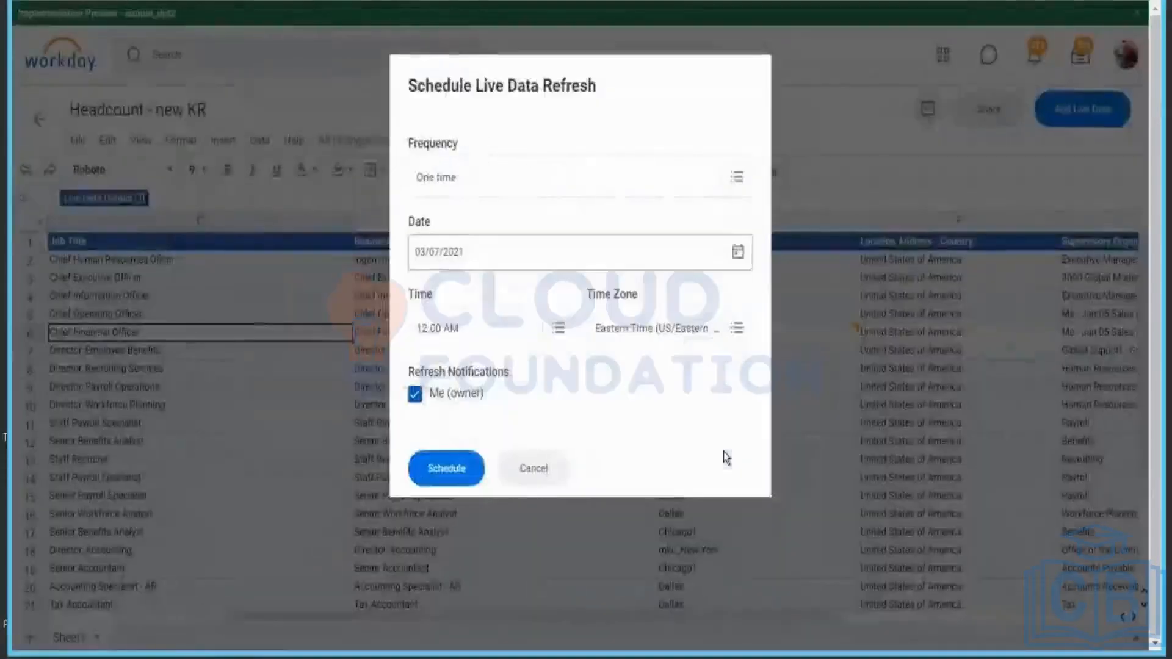
pyautogui.click(723, 195)
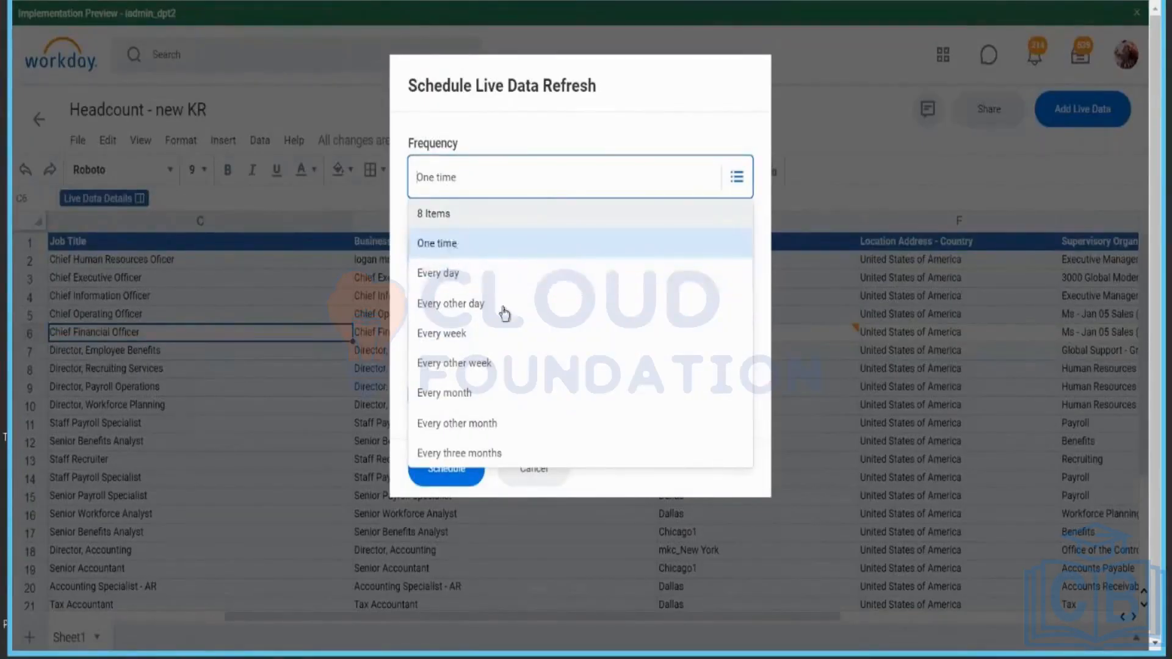
pyautogui.click(458, 279)
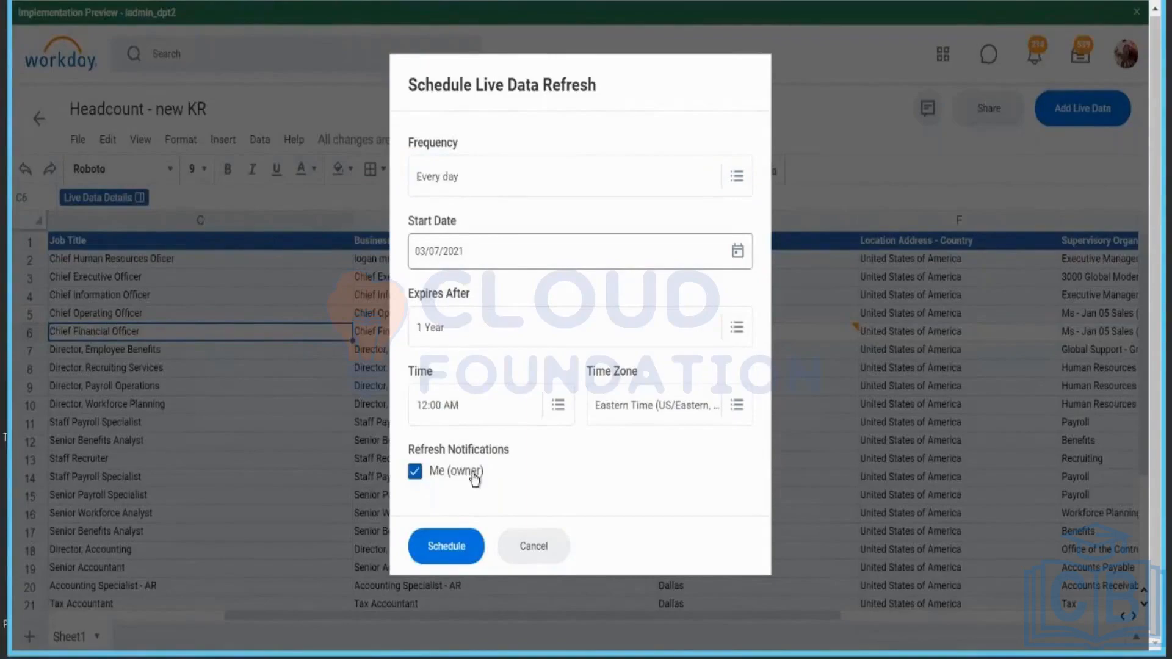
pyautogui.click(420, 476)
pyautogui.click(420, 482)
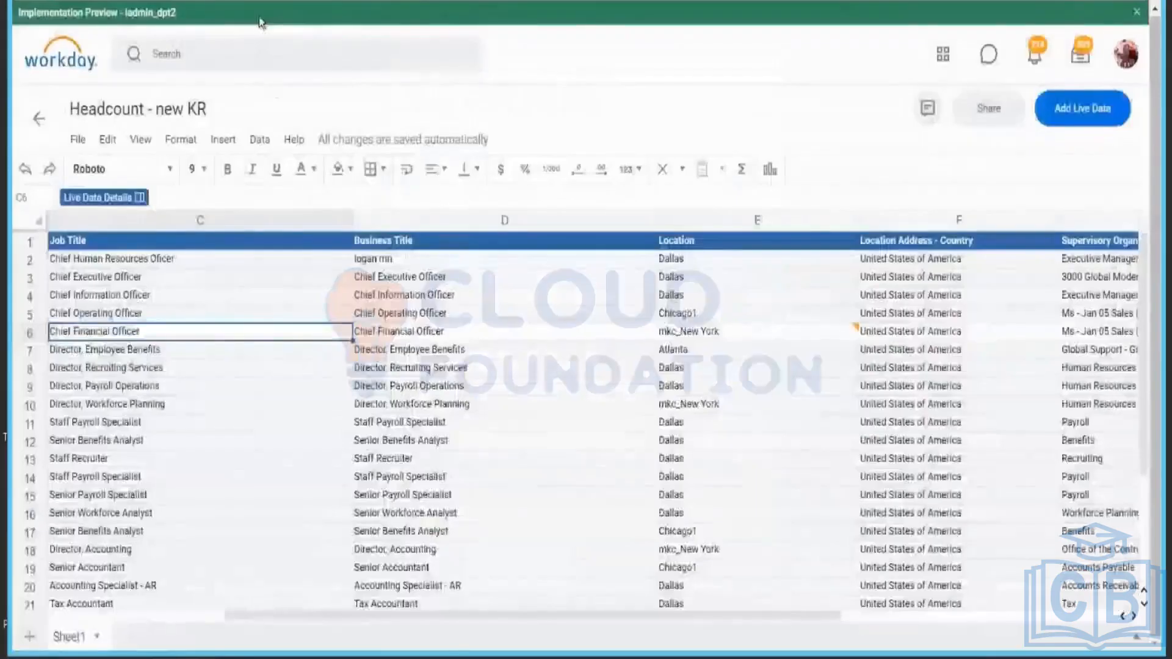
# - Select the data range A1:G2488 and start a pivot table from it on a new sheet
pyautogui.click(260, 139)
pyautogui.click(689, 136)
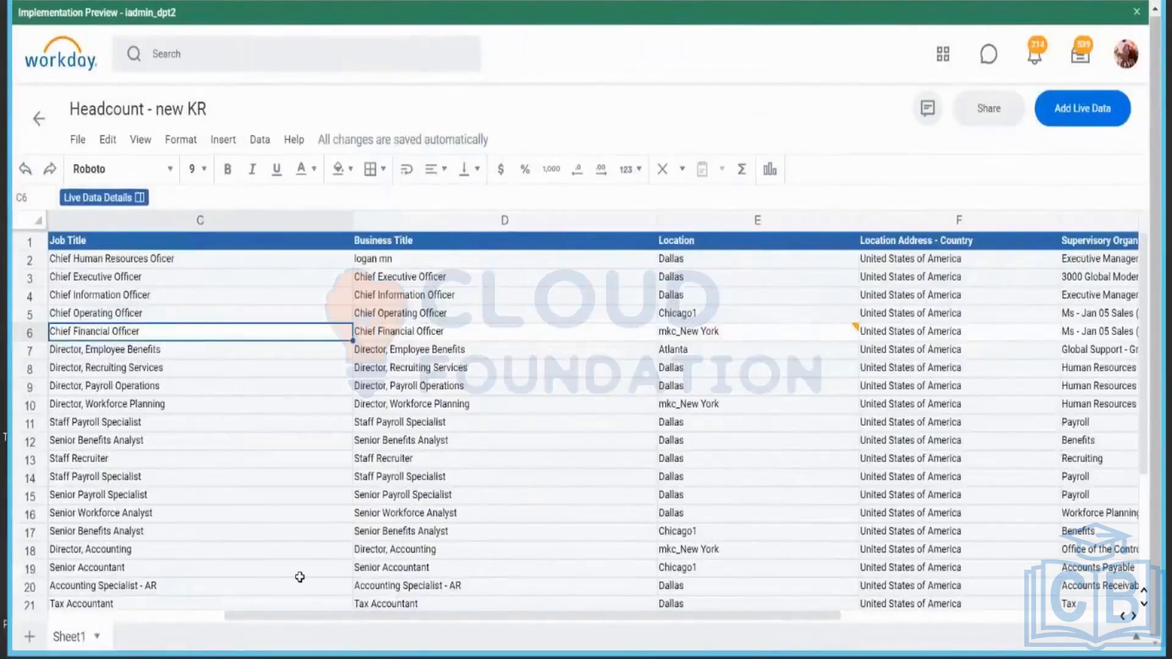
pyautogui.click(110, 276)
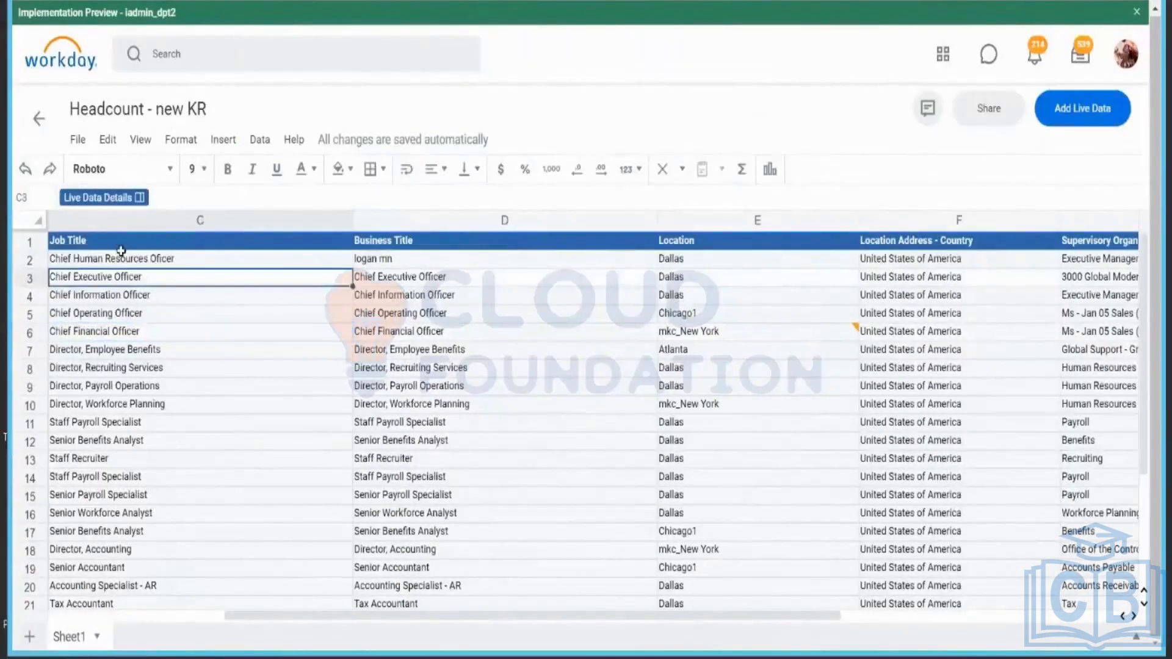
pyautogui.click(120, 251)
pyautogui.hotkey('ctrl', 'Home')
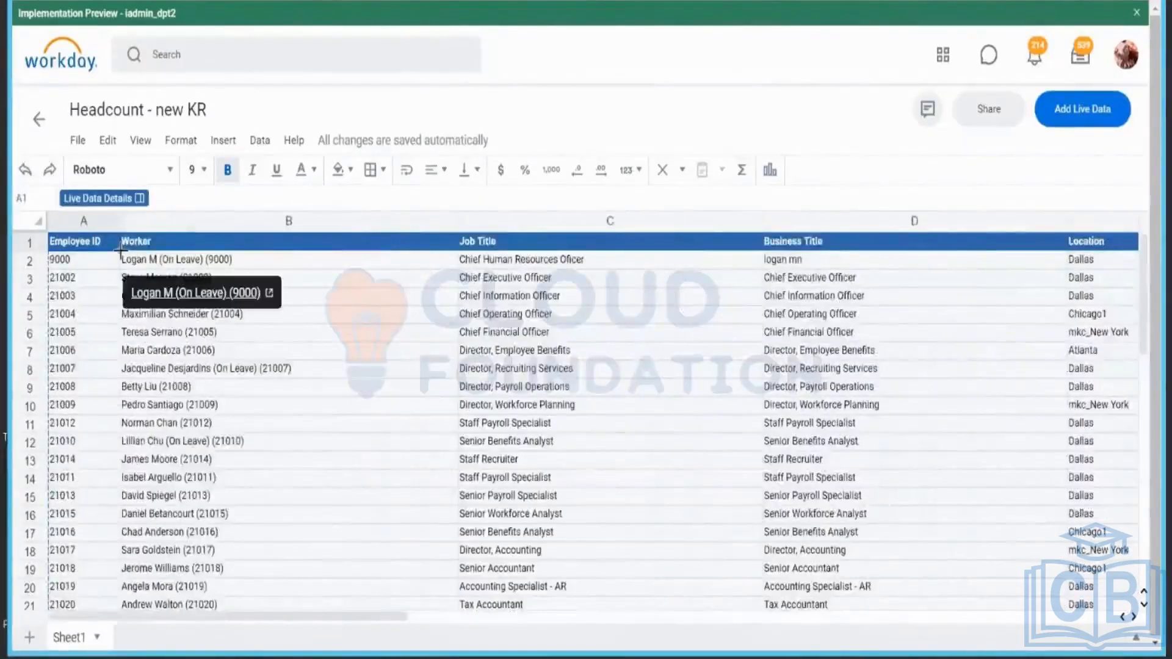
pyautogui.hotkey('ctrl', 'shift', 'Right')
pyautogui.hotkey('ctrl', 'shift', 'Down')
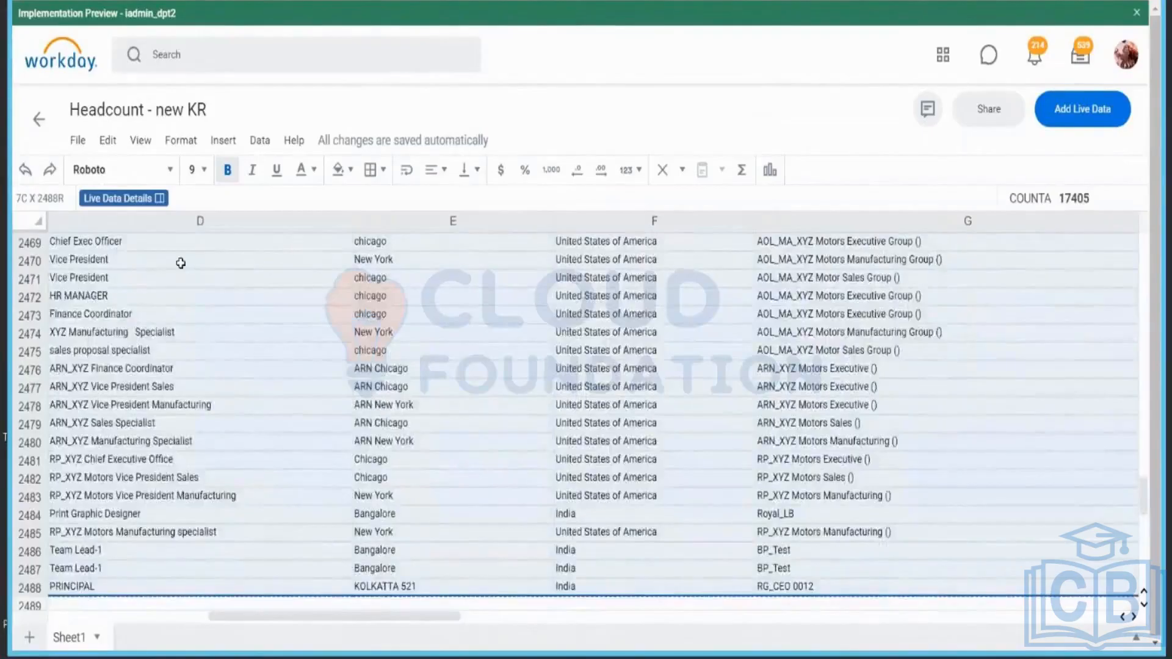
pyautogui.click(223, 144)
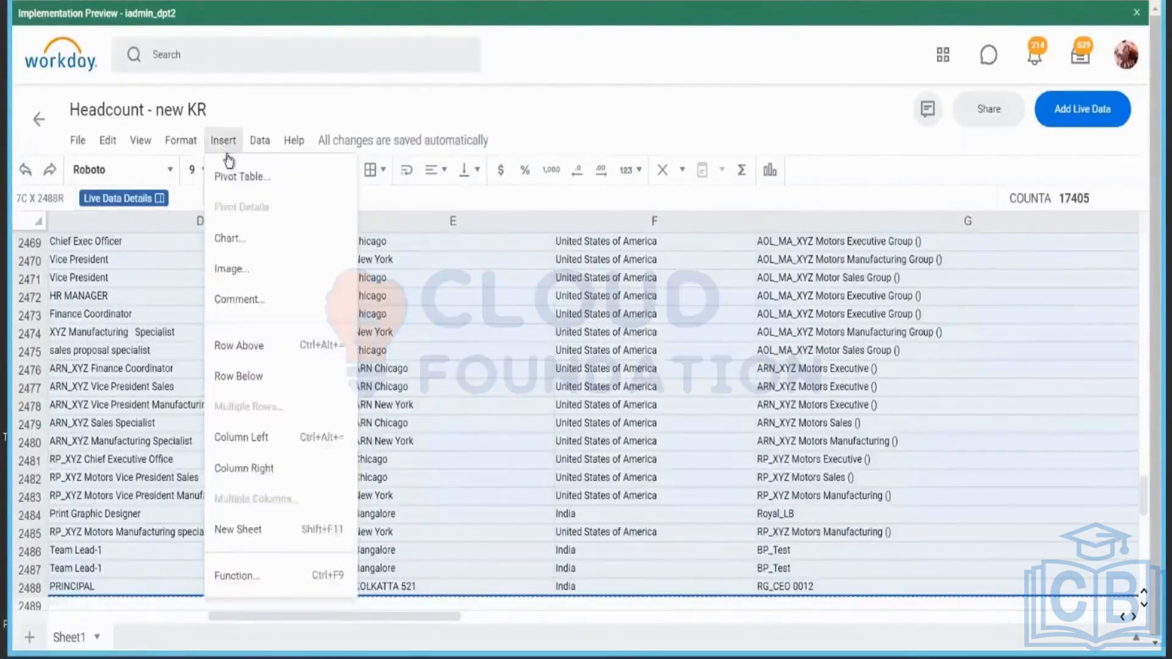
pyautogui.click(242, 177)
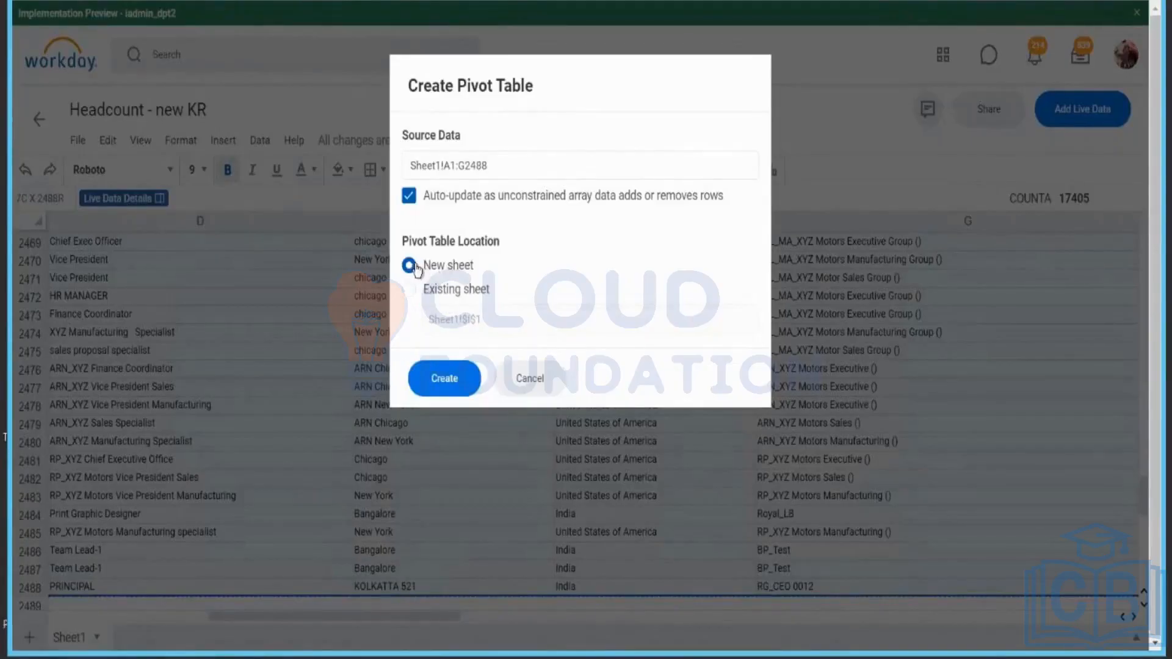
# - Create the pivot on Sheet2 with Location Address - Country as rows, counting Employee ID
pyautogui.click(442, 385)
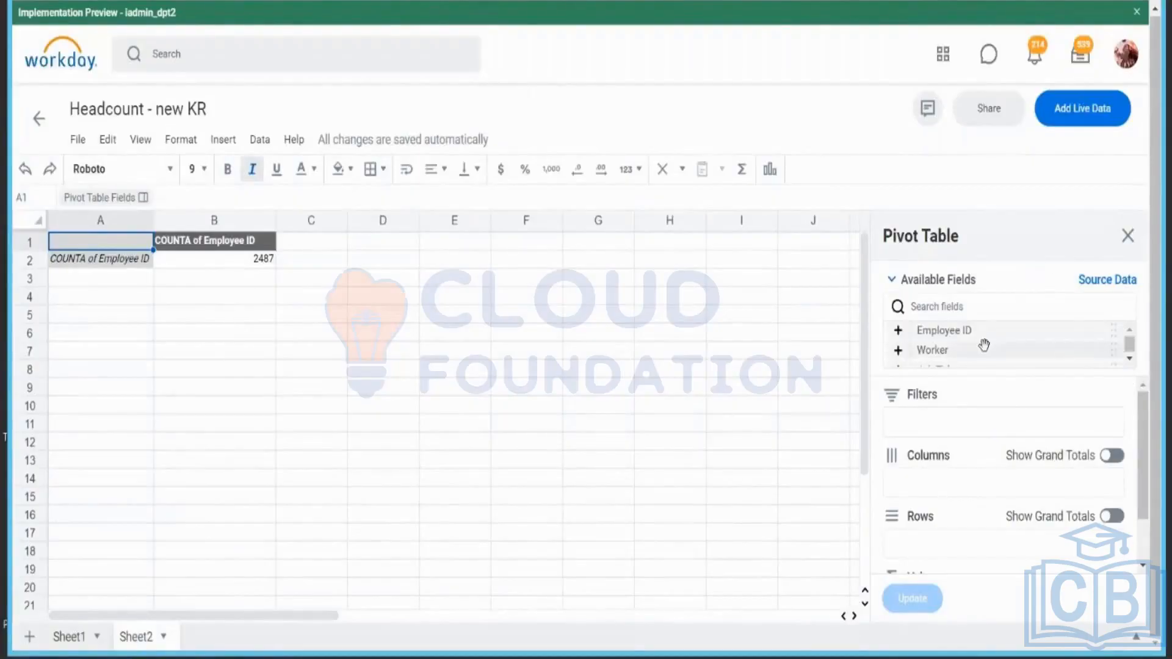
pyautogui.scroll(-3, 983, 342)
pyautogui.moveTo(977, 339); pyautogui.dragTo(980, 510)
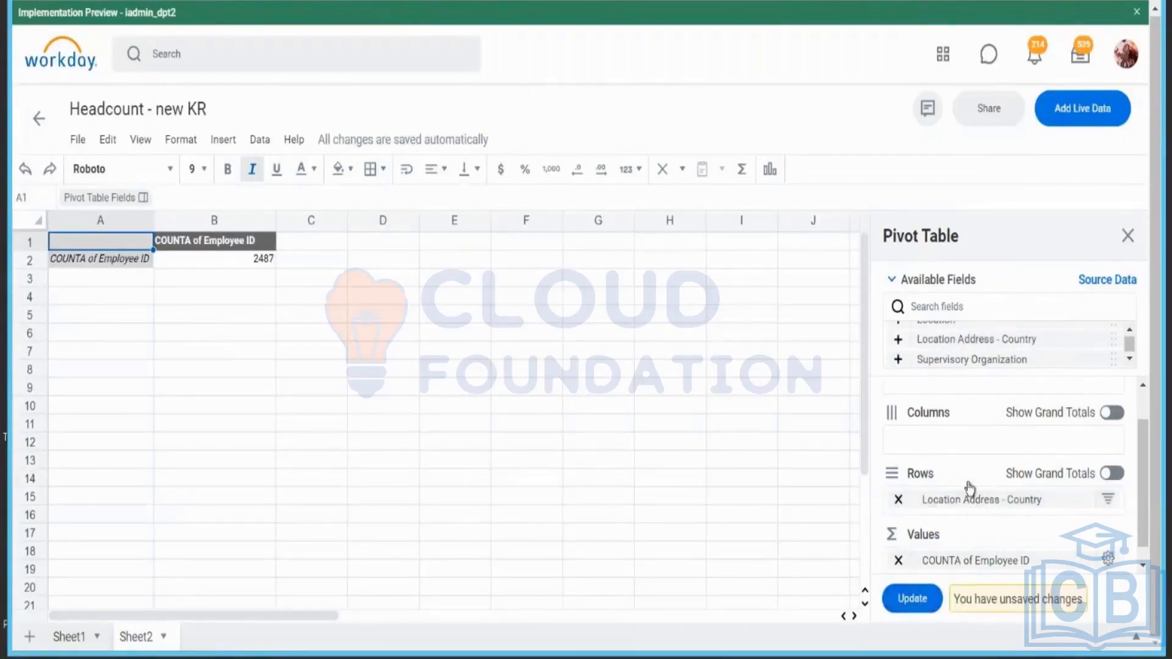
pyautogui.click(913, 598)
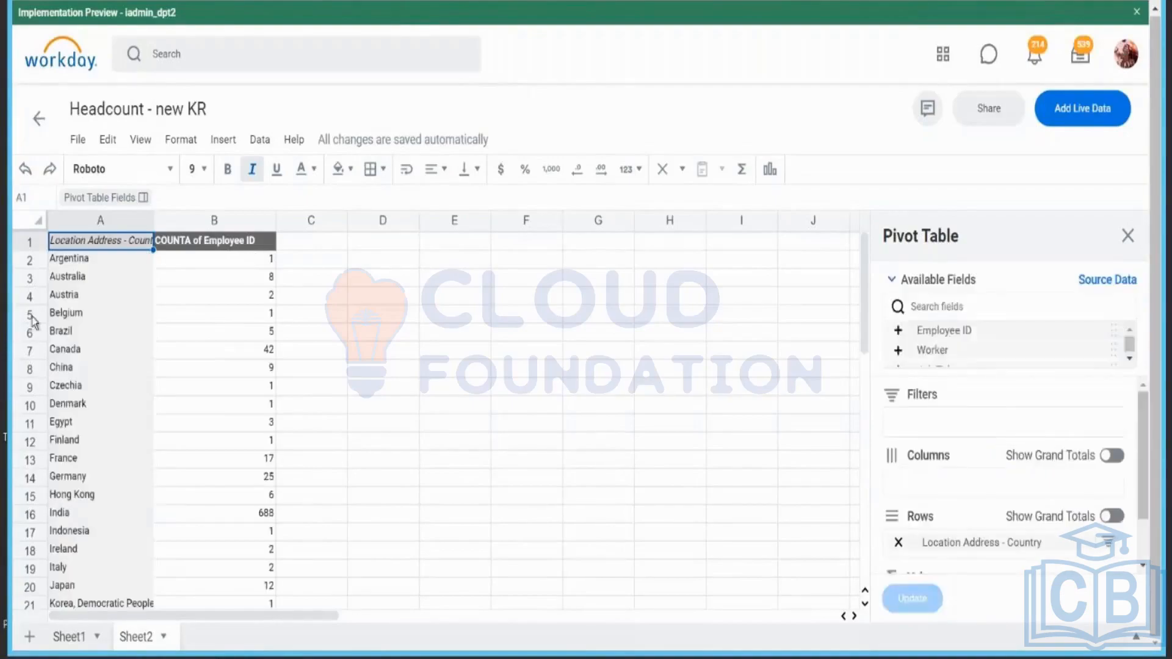
# - Select the pivot table's full range A1:B40
pyautogui.moveTo(85, 268)
pyautogui.click(125, 259)
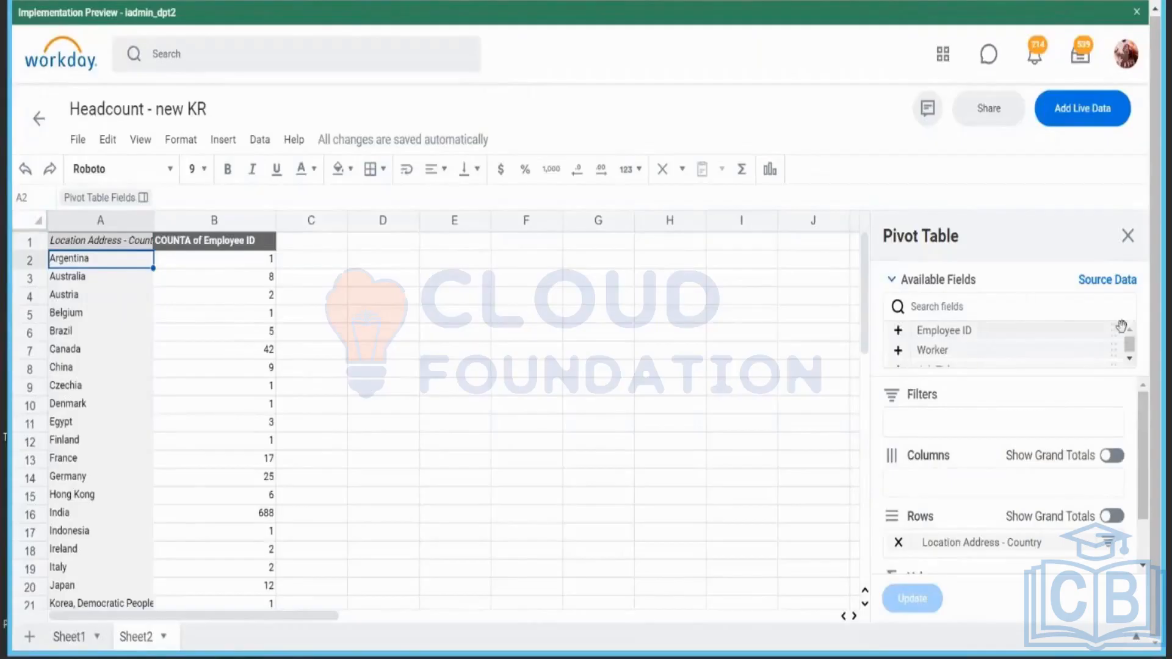
pyautogui.click(1130, 361)
pyautogui.click(1130, 362)
pyautogui.click(1130, 362)
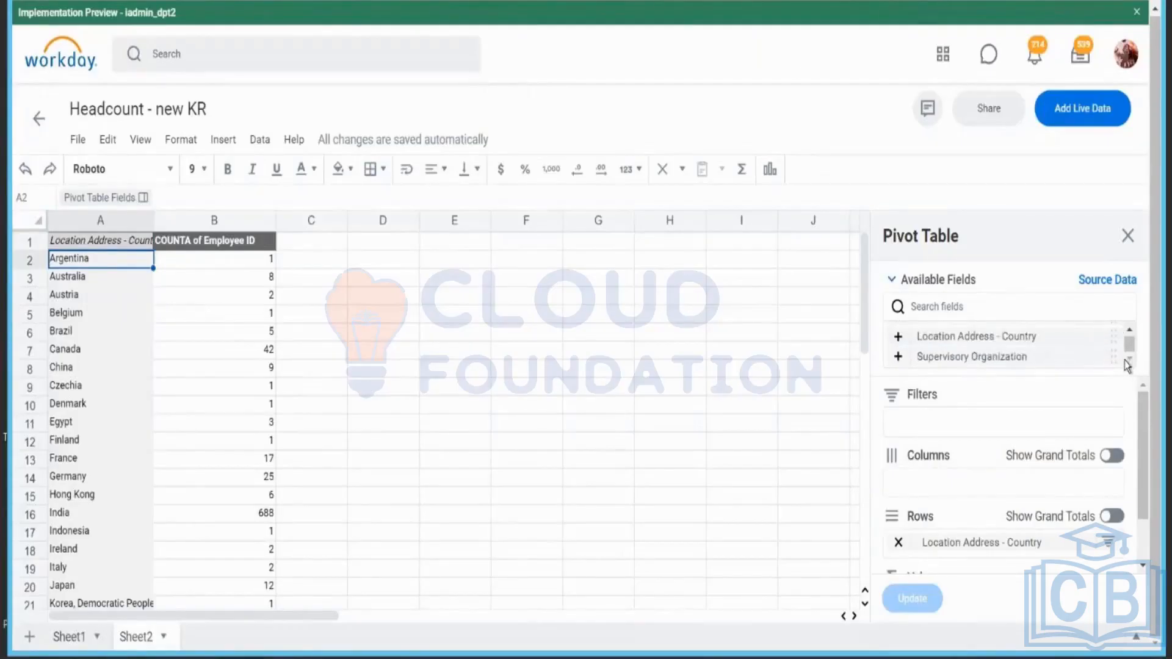
pyautogui.click(232, 389)
pyautogui.click(89, 239)
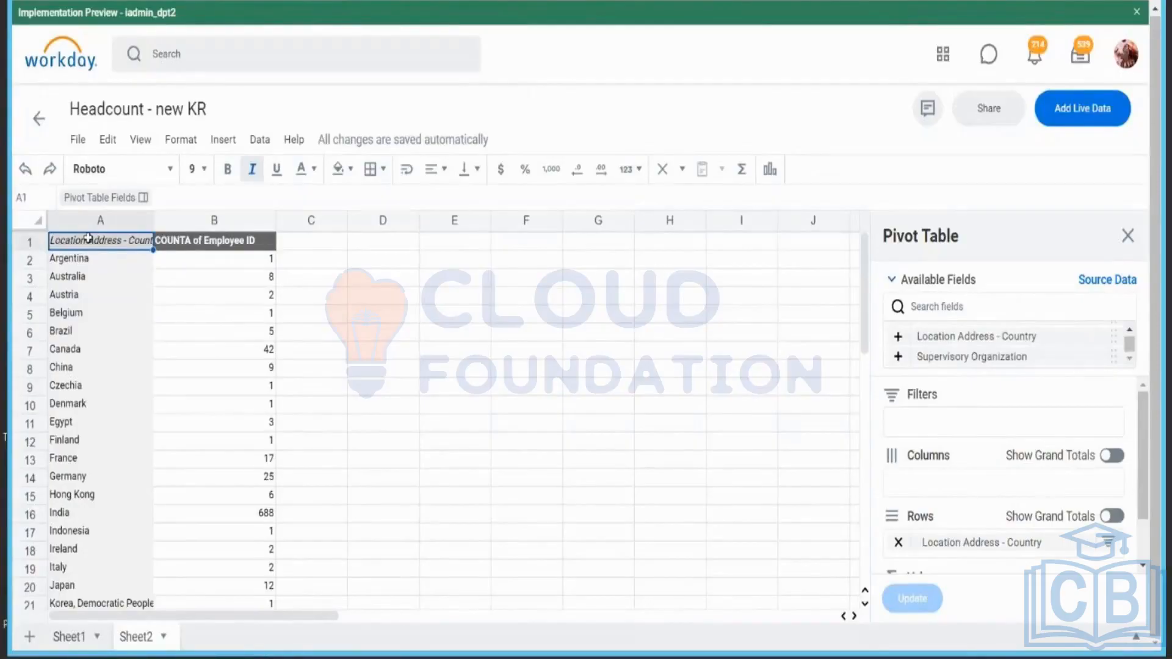
pyautogui.hotkey('shift', 'Right')
pyautogui.hotkey('ctrl', 'shift', 'Down')
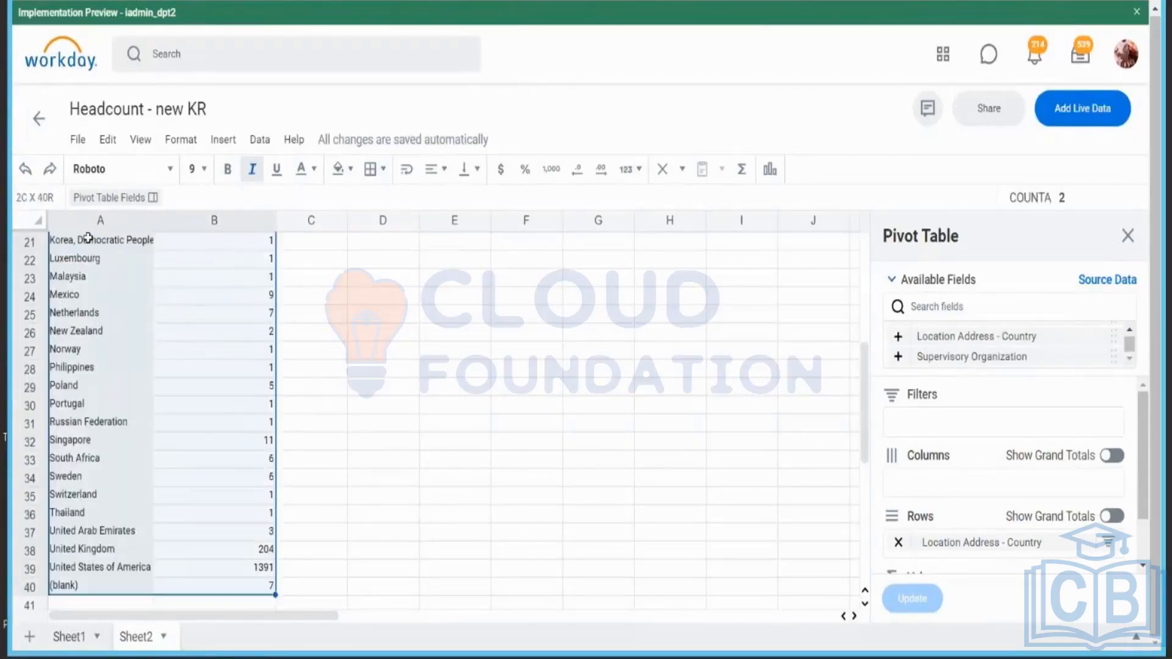
# - Insert a chart of the pivot counts at cell D2, stretched to reach column J
pyautogui.click(222, 141)
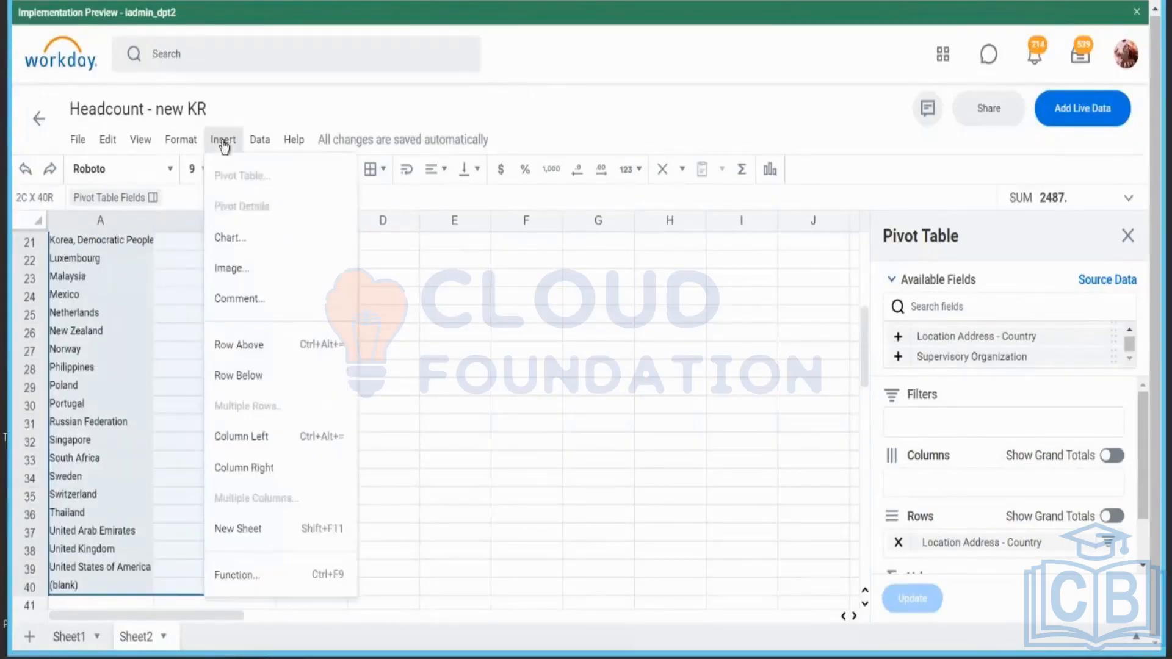
pyautogui.click(232, 240)
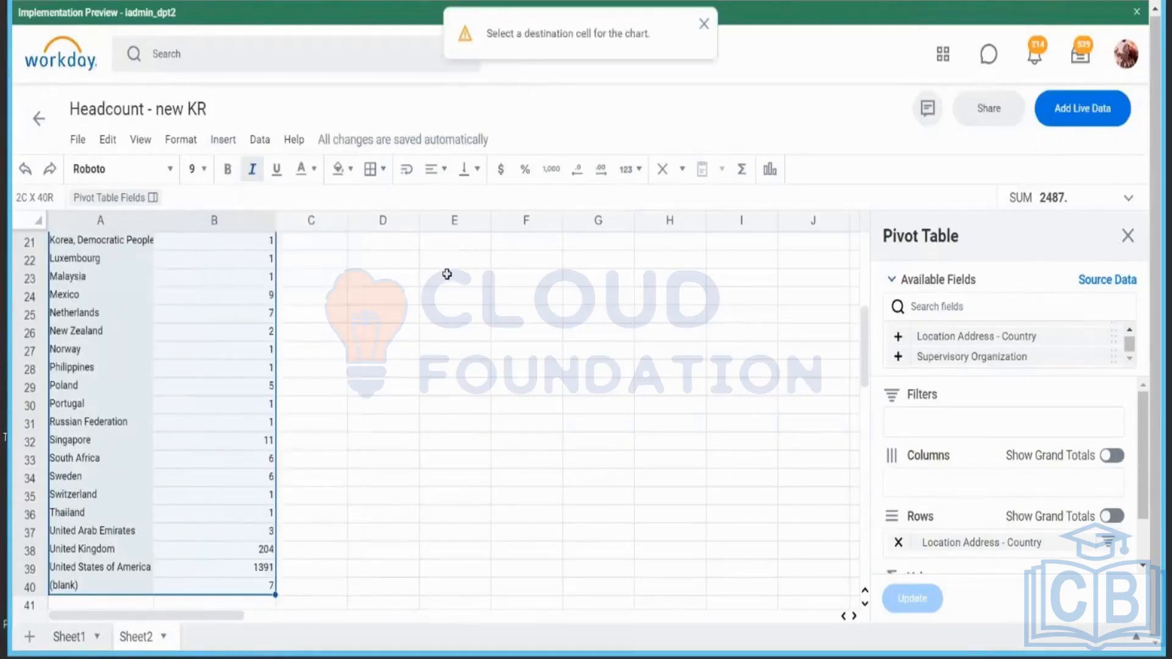
pyautogui.scroll(7, 447, 274)
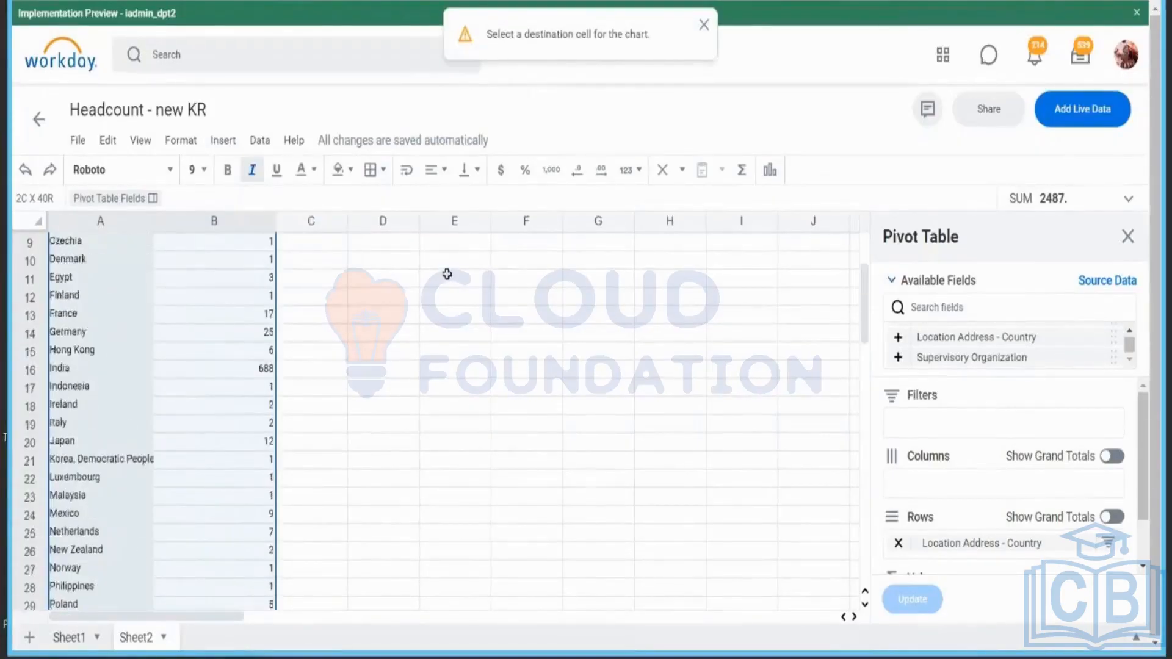
pyautogui.click(405, 259)
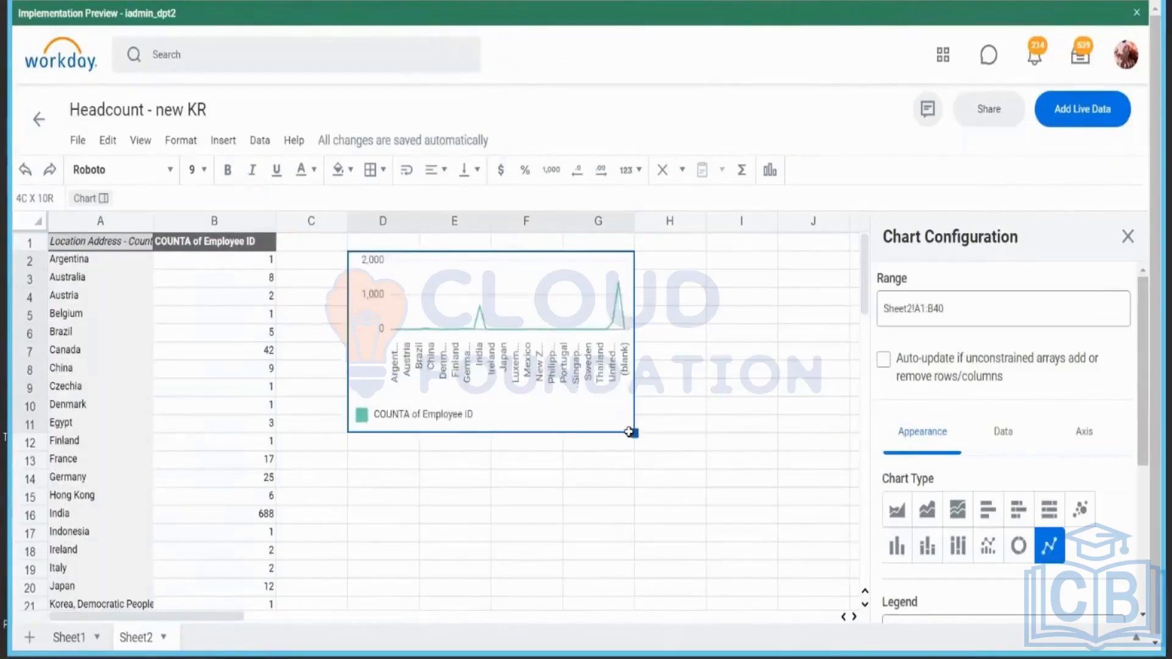
pyautogui.moveTo(635, 434); pyautogui.dragTo(806, 506)
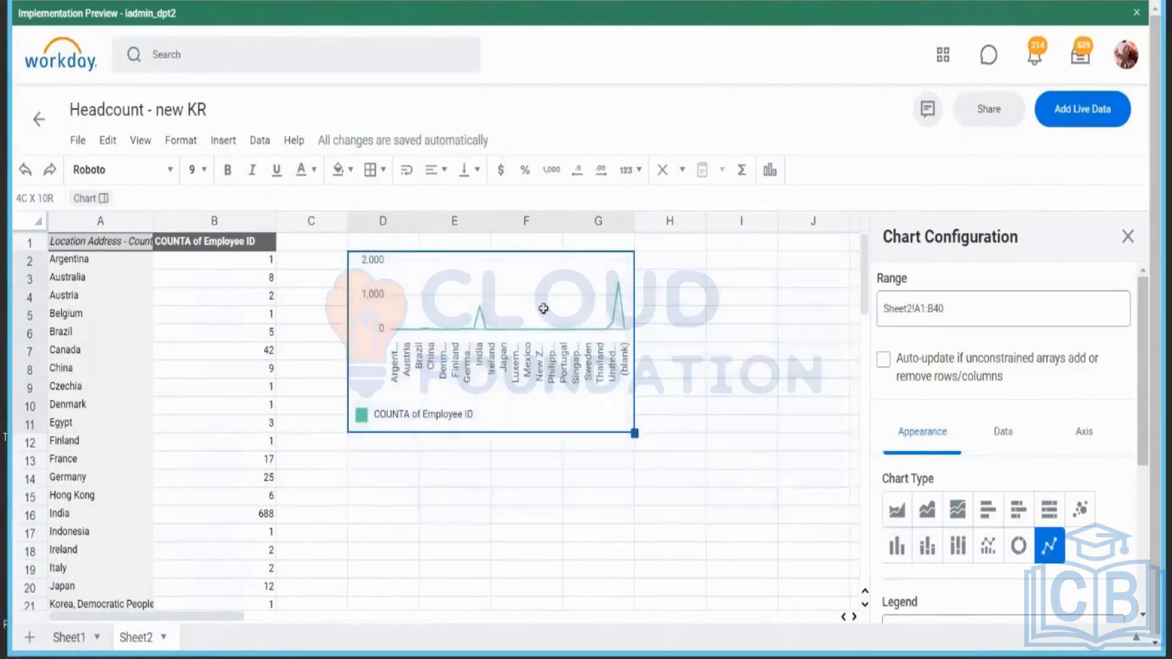
# - Set the chart type to plain Column, finish editing, and return to Sheet1
pyautogui.click(906, 554)
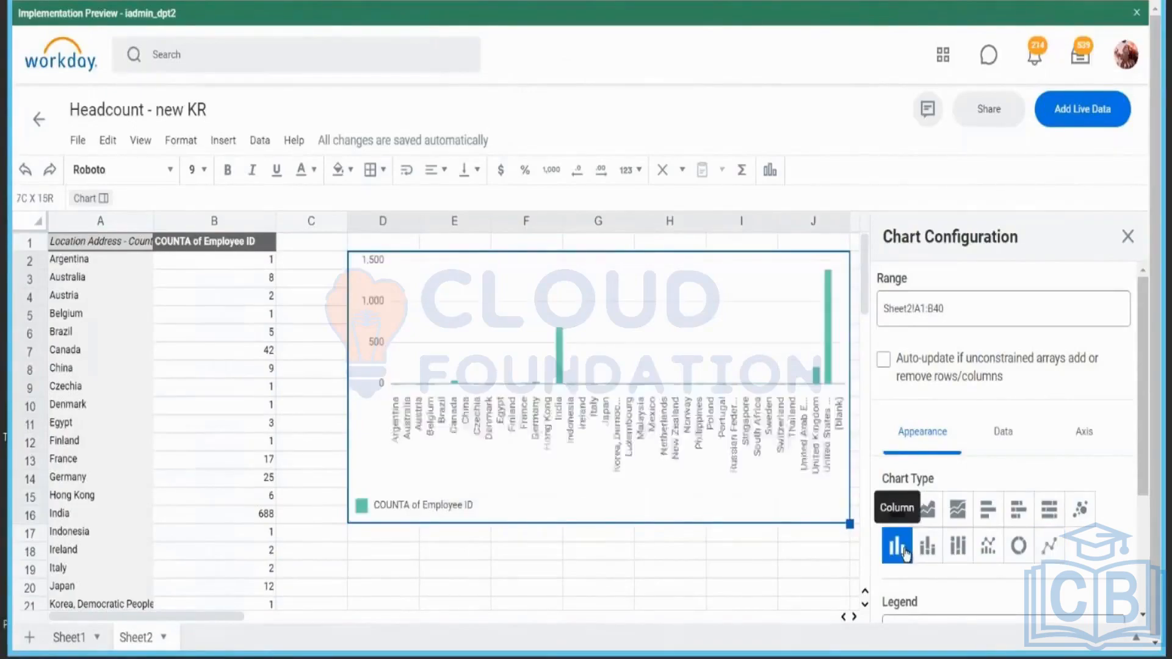
pyautogui.click(926, 547)
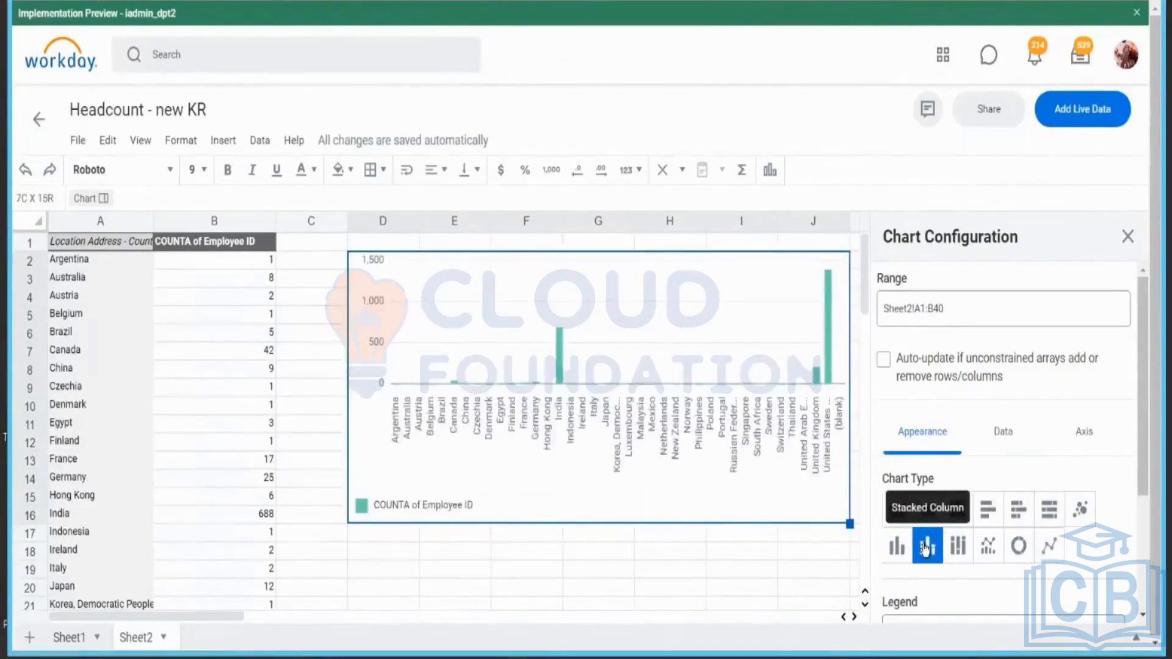
pyautogui.click(895, 547)
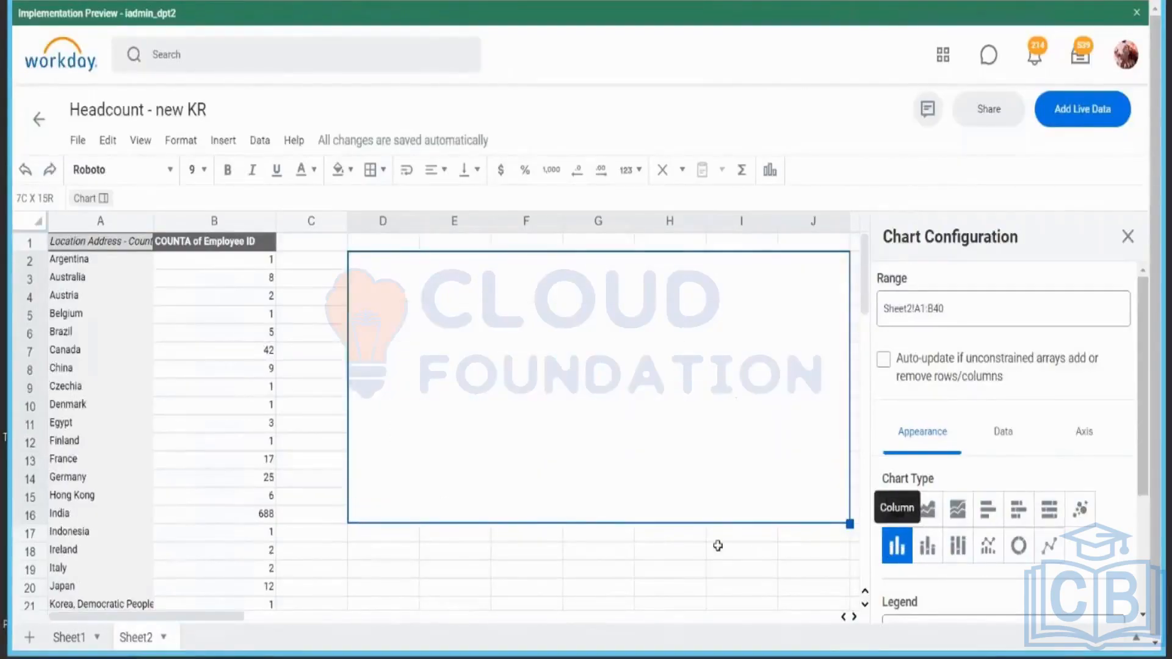
pyautogui.click(593, 585)
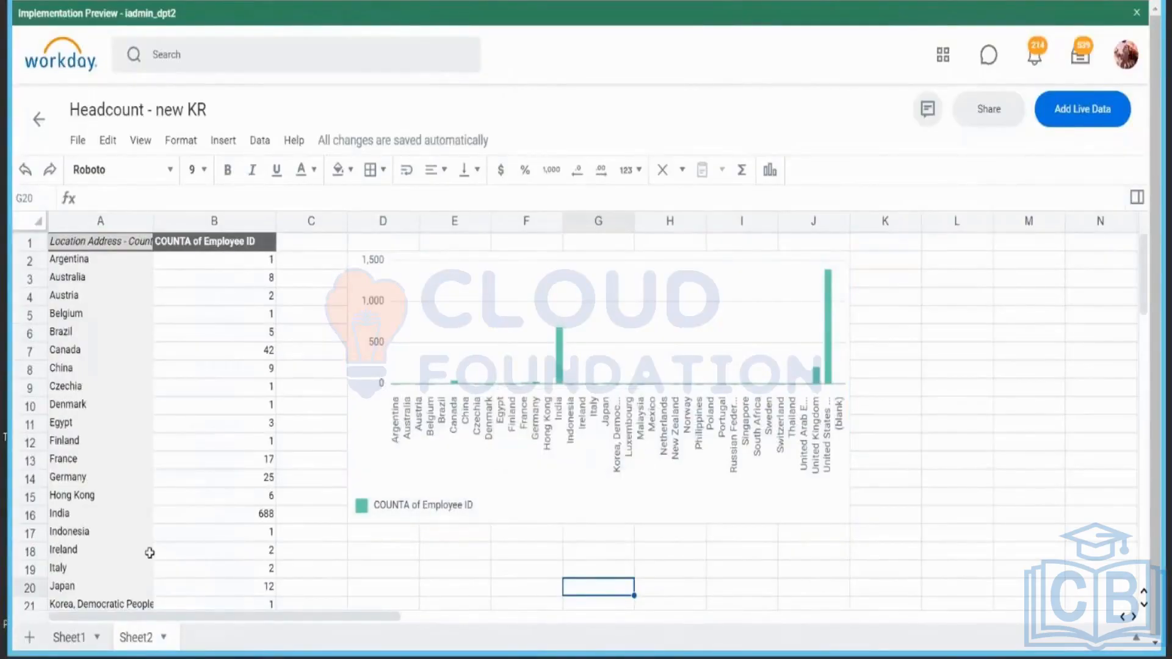
pyautogui.click(88, 637)
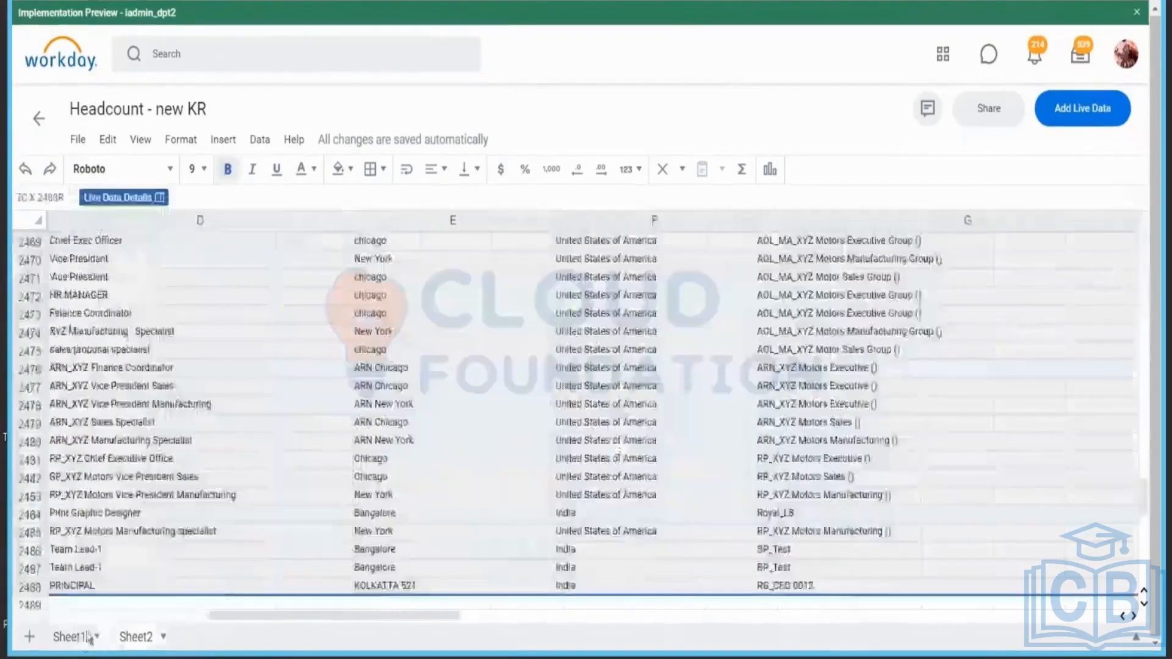
# - Jump to Sheet1's last data row, select it, zoom out, then return to the top
pyautogui.click(204, 324)
pyautogui.press('Home')
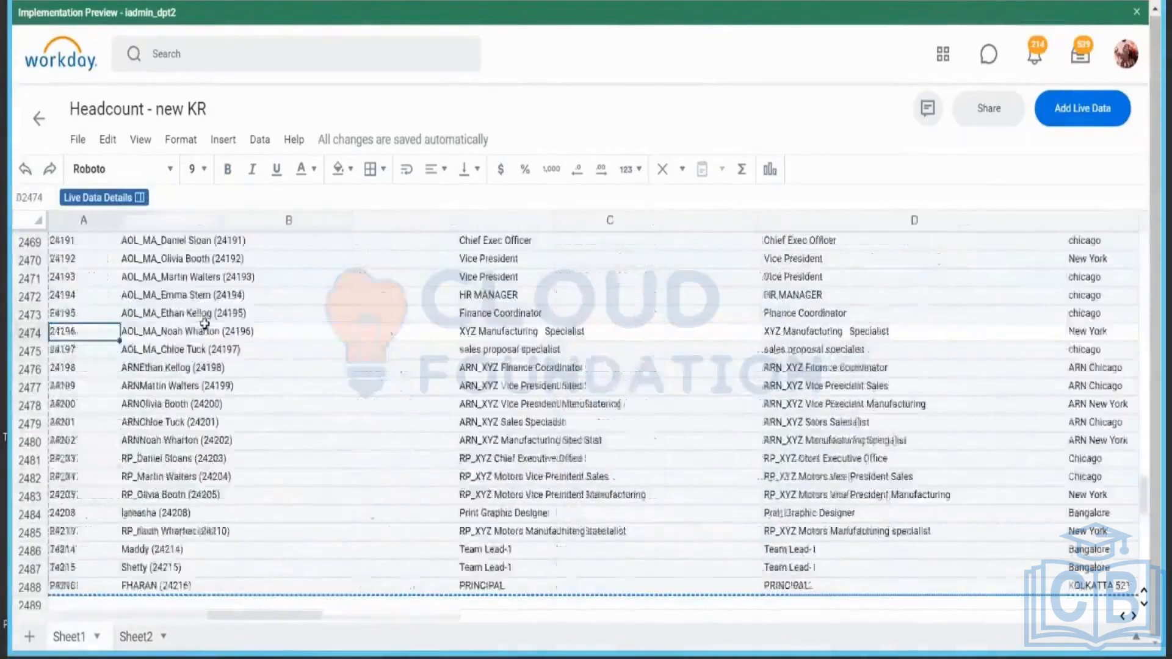
pyautogui.hotkey('ctrl', 'Down')
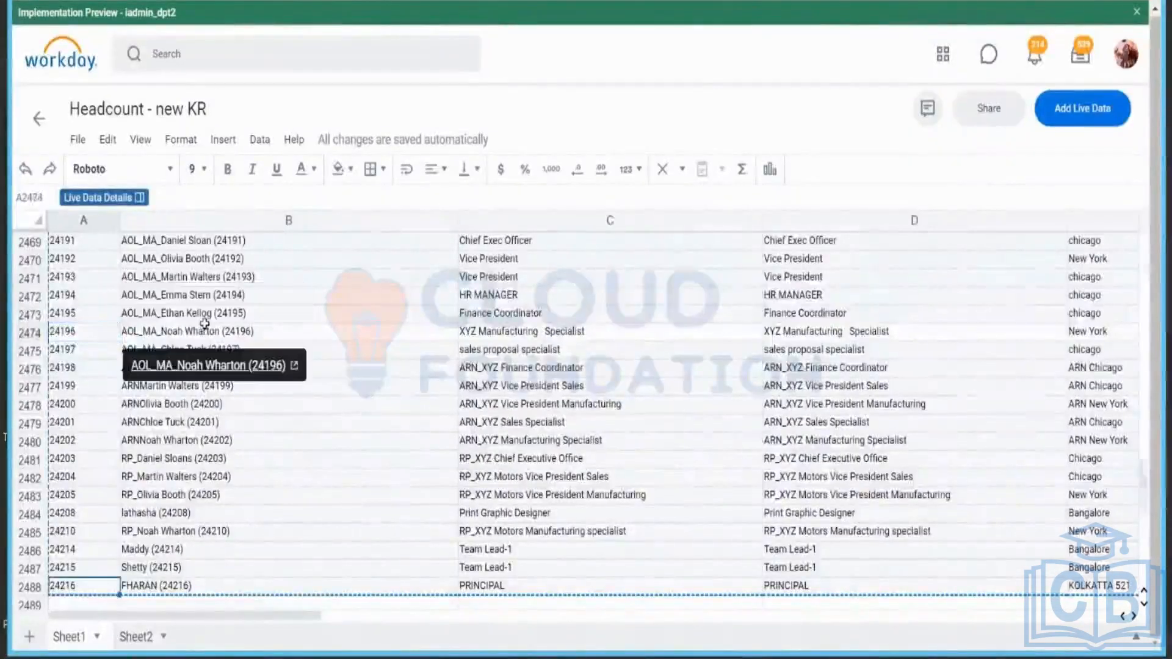
pyautogui.hotkey('ctrl', 'shift', 'Right')
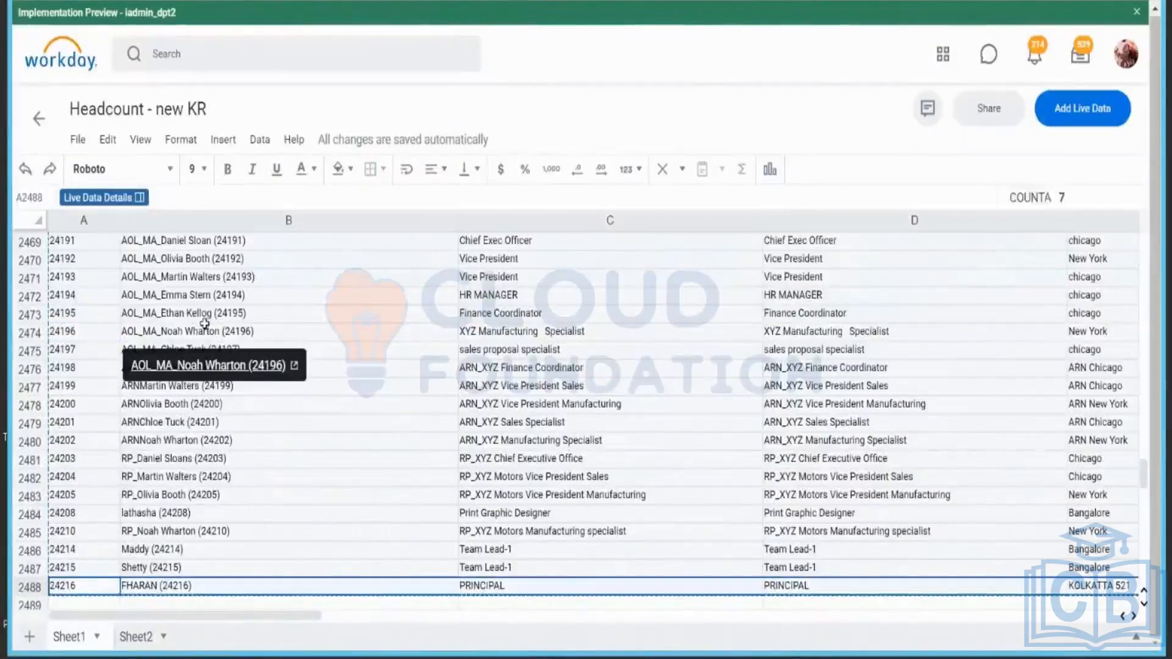
pyautogui.hotkey('ctrl', '-')
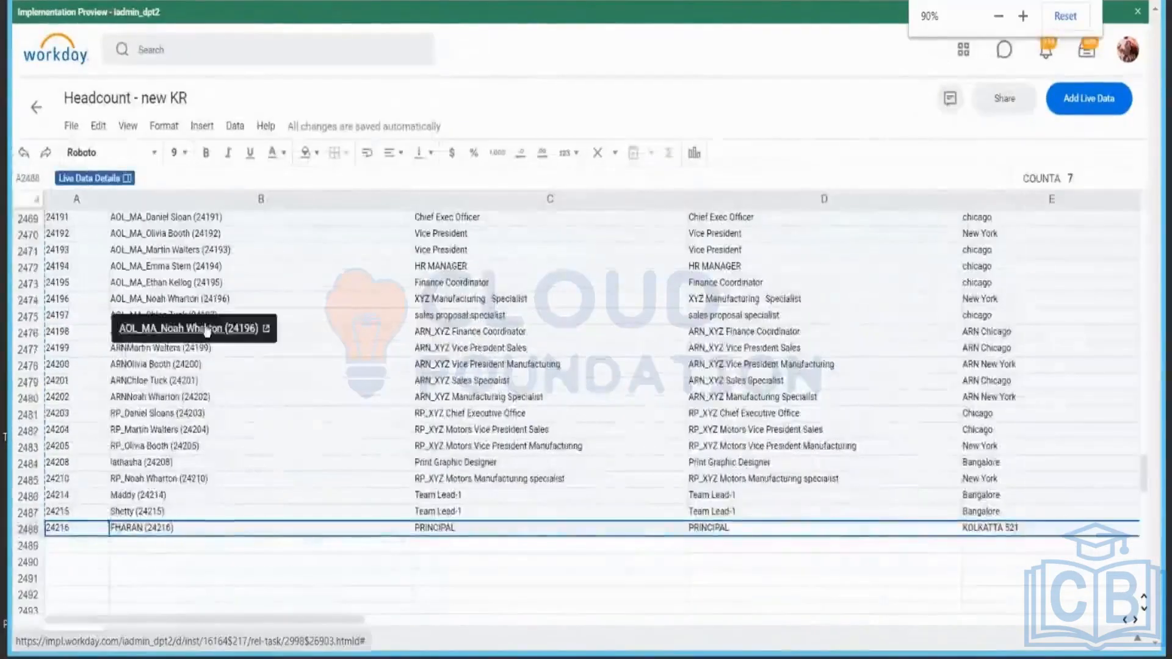
pyautogui.hotkey('ctrl', 'Home')
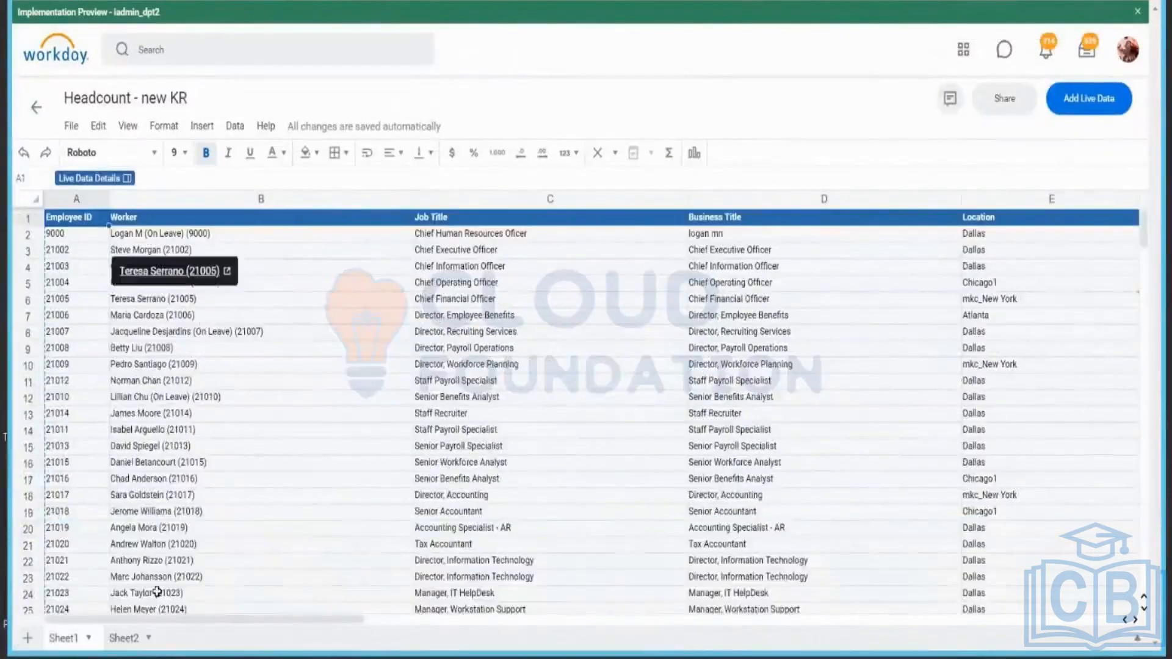
# - Look over the Sheet2 pivot table and column chart
pyautogui.click(132, 638)
pyautogui.scroll(-8, 260, 483)
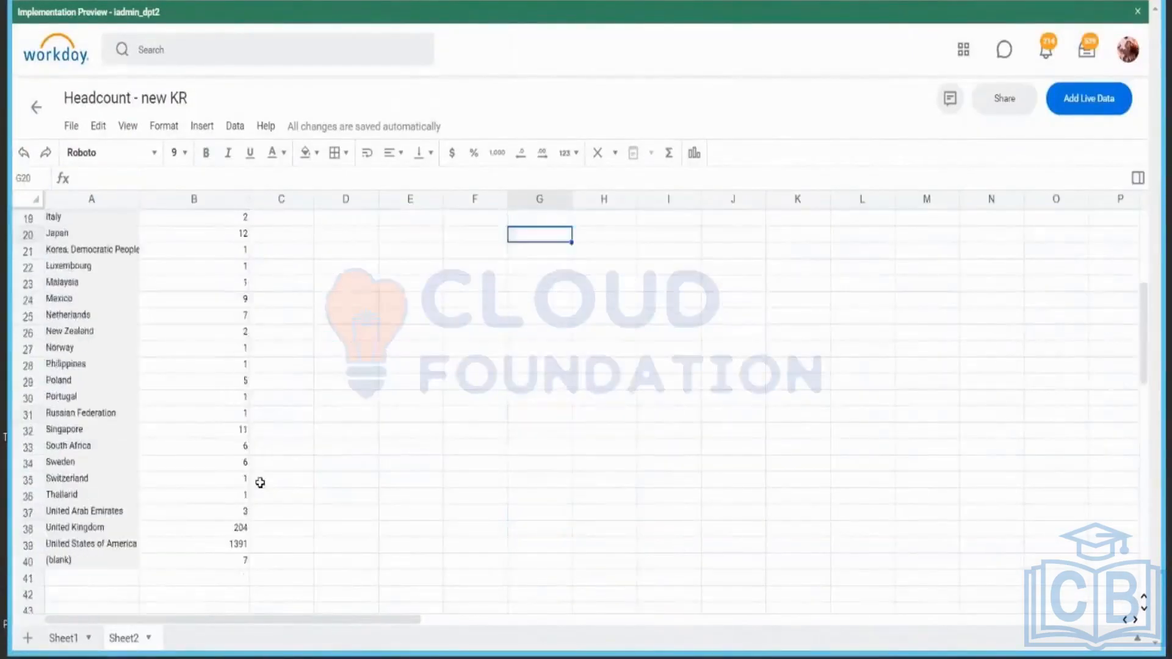
pyautogui.scroll(8, 260, 483)
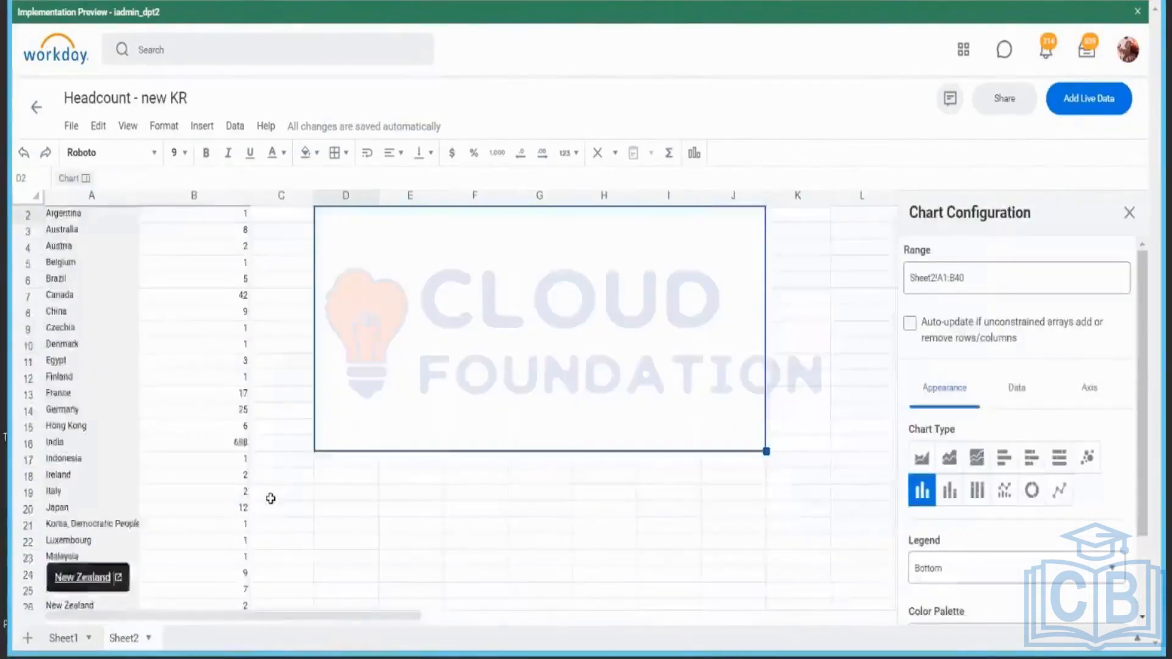
pyautogui.scroll(-4, 270, 499)
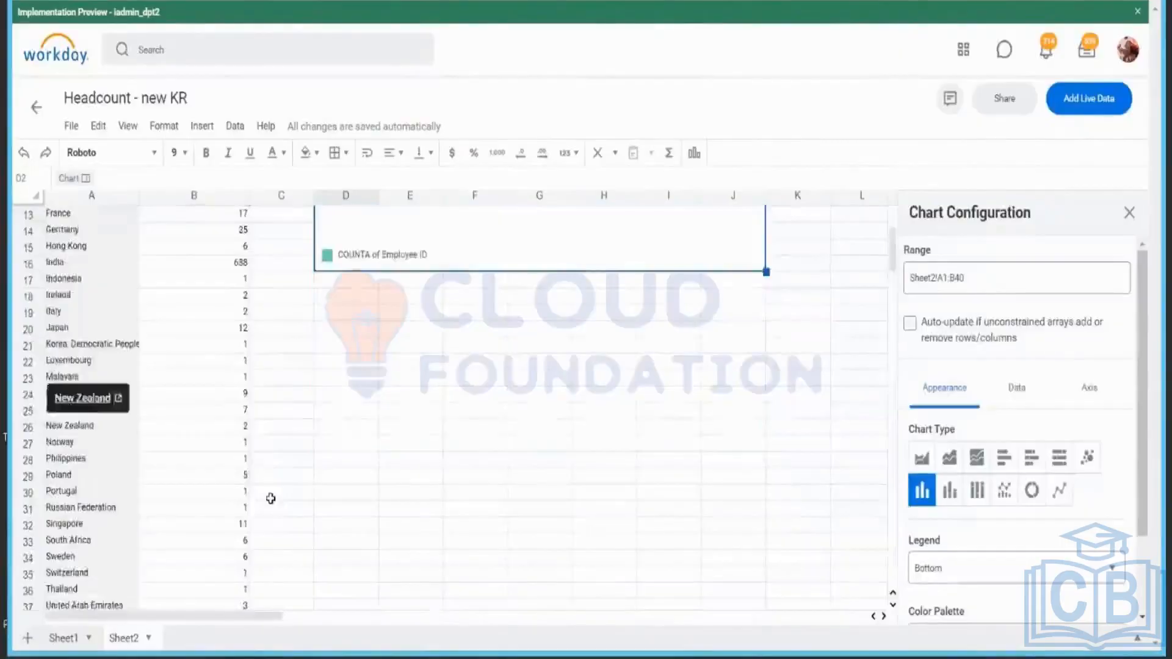
# - On Sheet1, go to the last worker record and step across its columns to G
pyautogui.click(61, 638)
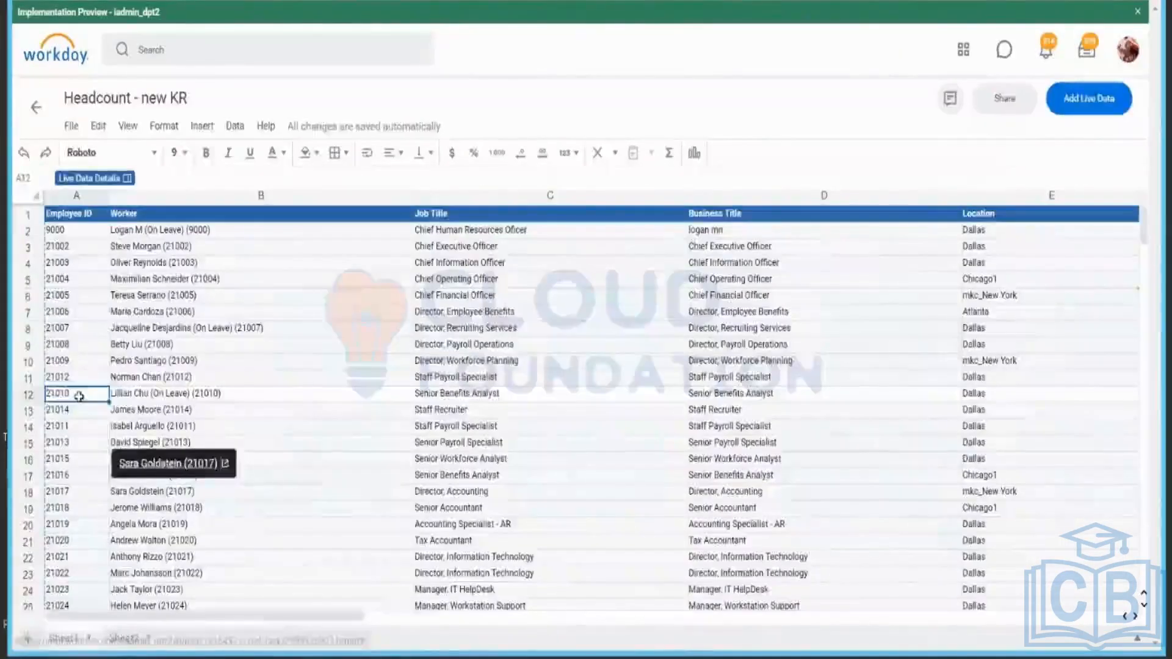
pyautogui.hotkey('ctrl', 'Down')
pyautogui.scroll(-1, 79, 396)
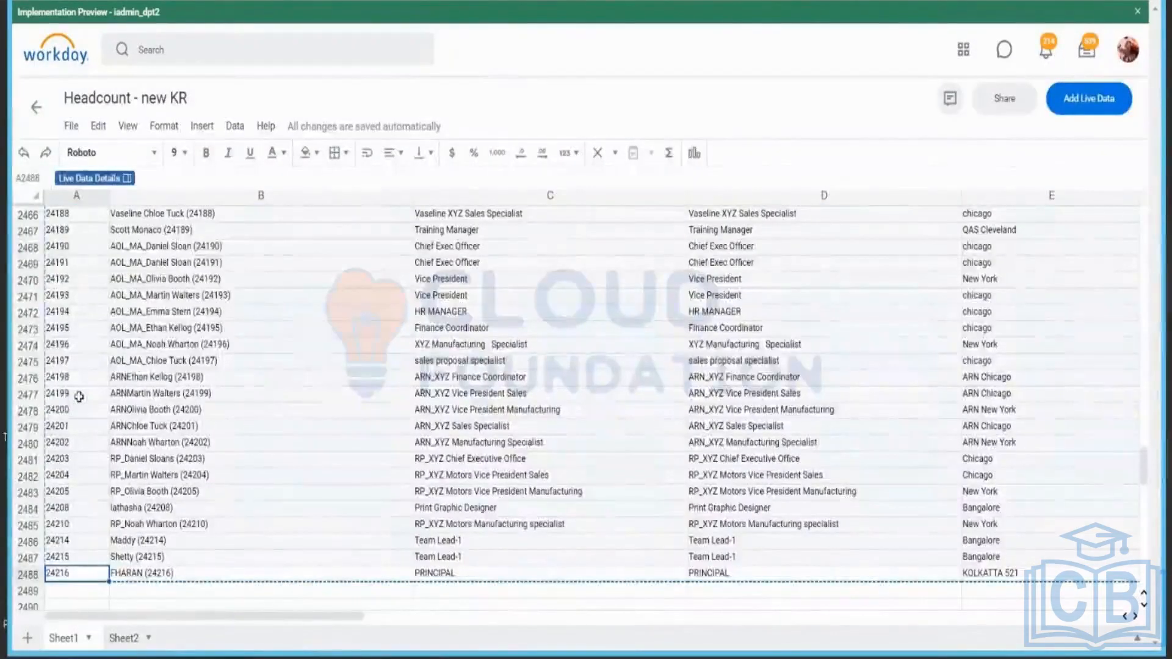
pyautogui.press('Right')
pyautogui.press('Right')
pyautogui.press('Right')
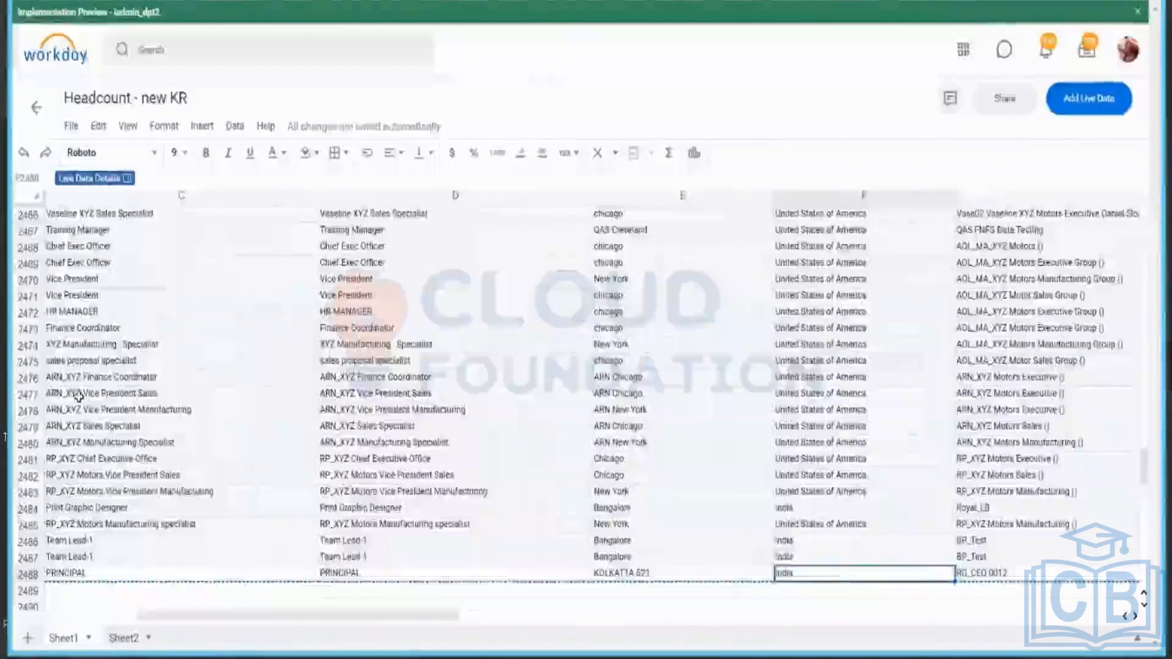
pyautogui.press('Right')
pyautogui.press('Right')
pyautogui.press('Right')
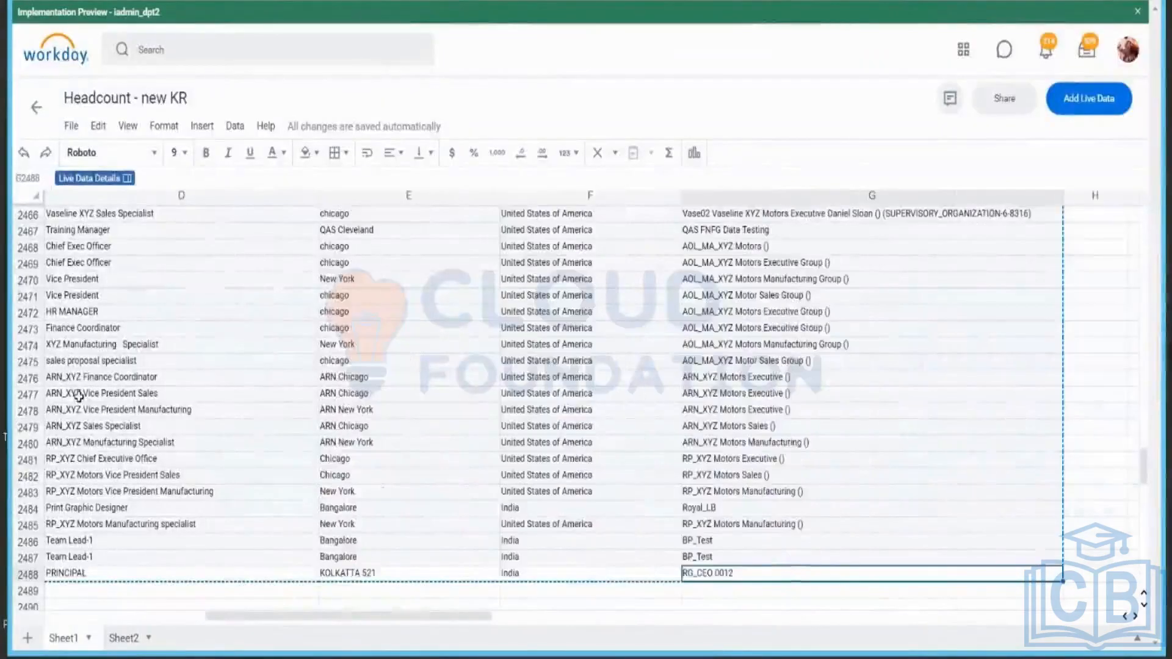
pyautogui.press('Home')
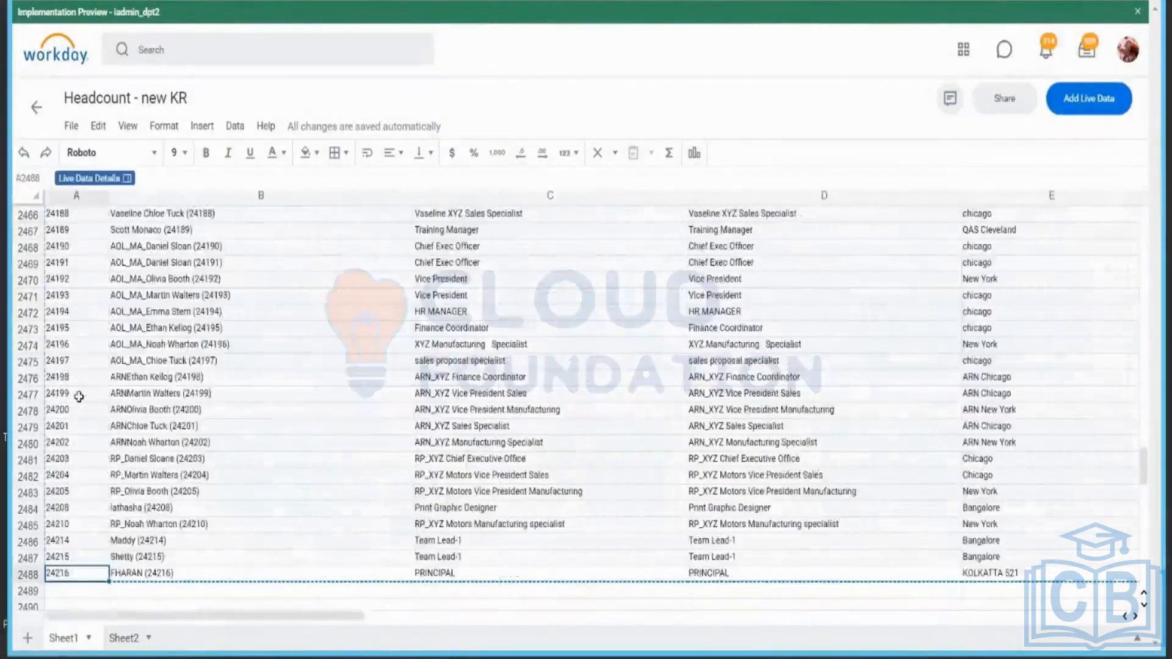
# - Back on Sheet2, deselect the chart to close its settings
pyautogui.click(122, 639)
pyautogui.scroll(3, 191, 423)
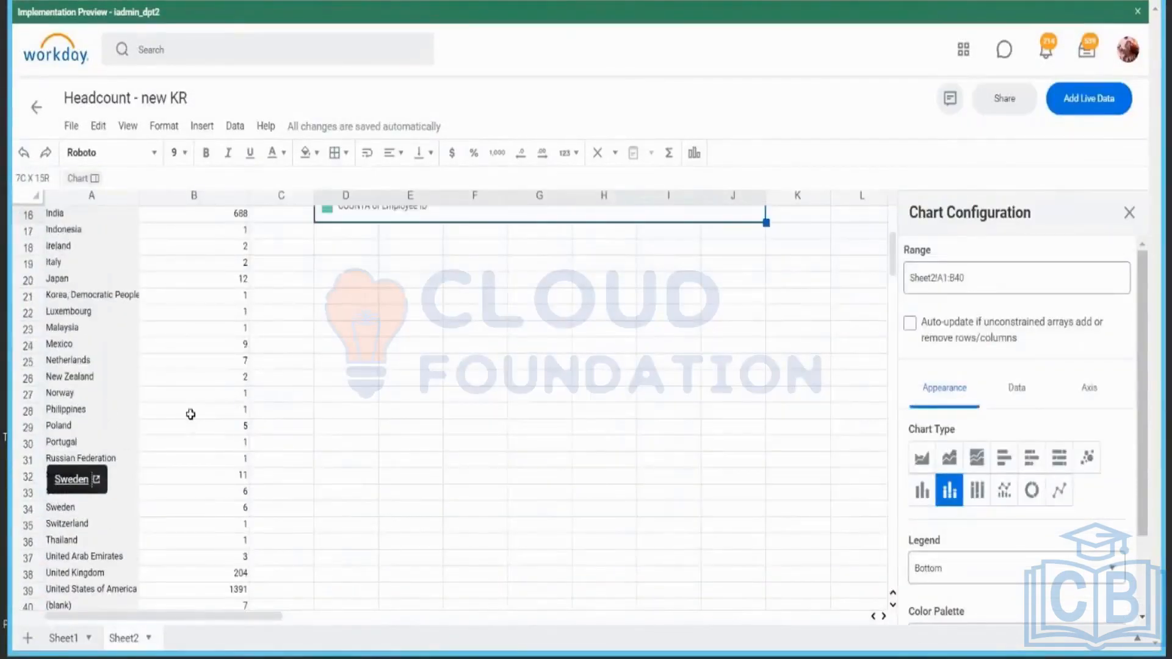
pyautogui.click(203, 214)
pyautogui.scroll(1, 221, 432)
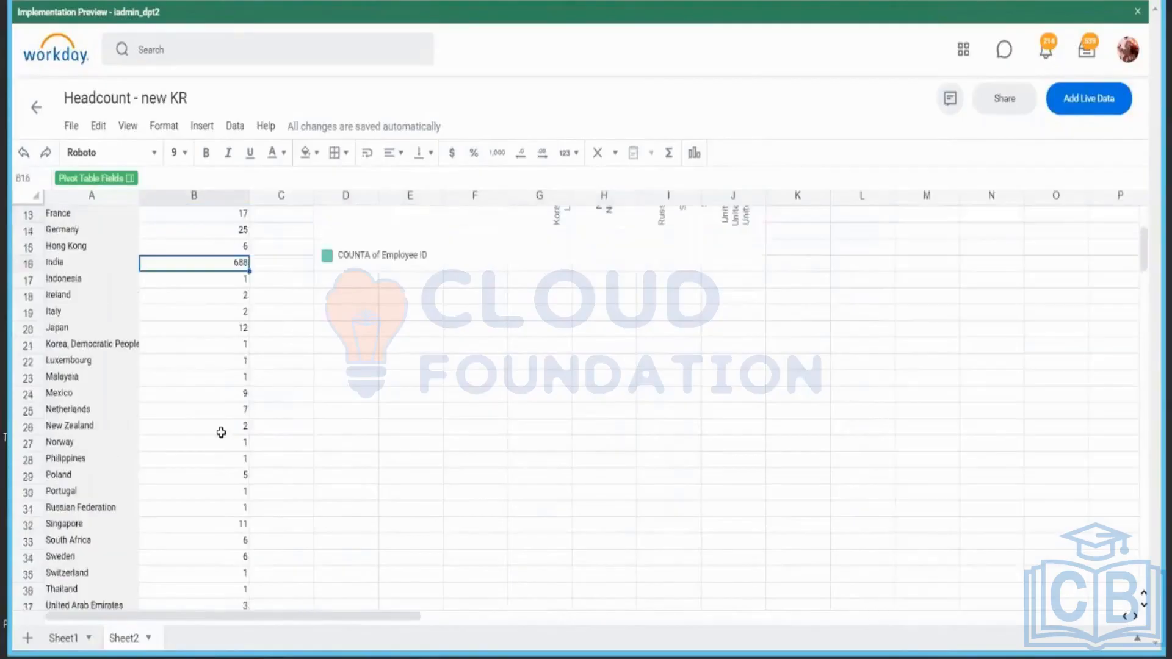
pyautogui.scroll(-3, 221, 433)
# - On Sheet1, select the entire row 2488 and zoom out to fit more columns
pyautogui.click(73, 635)
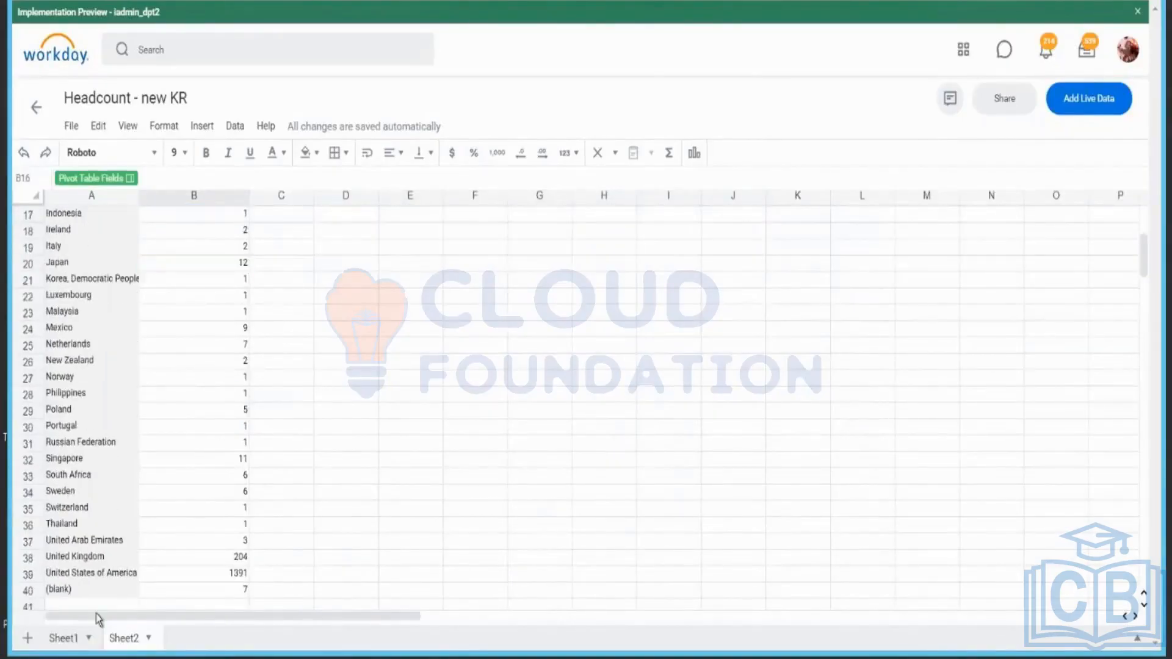
pyautogui.click(29, 576)
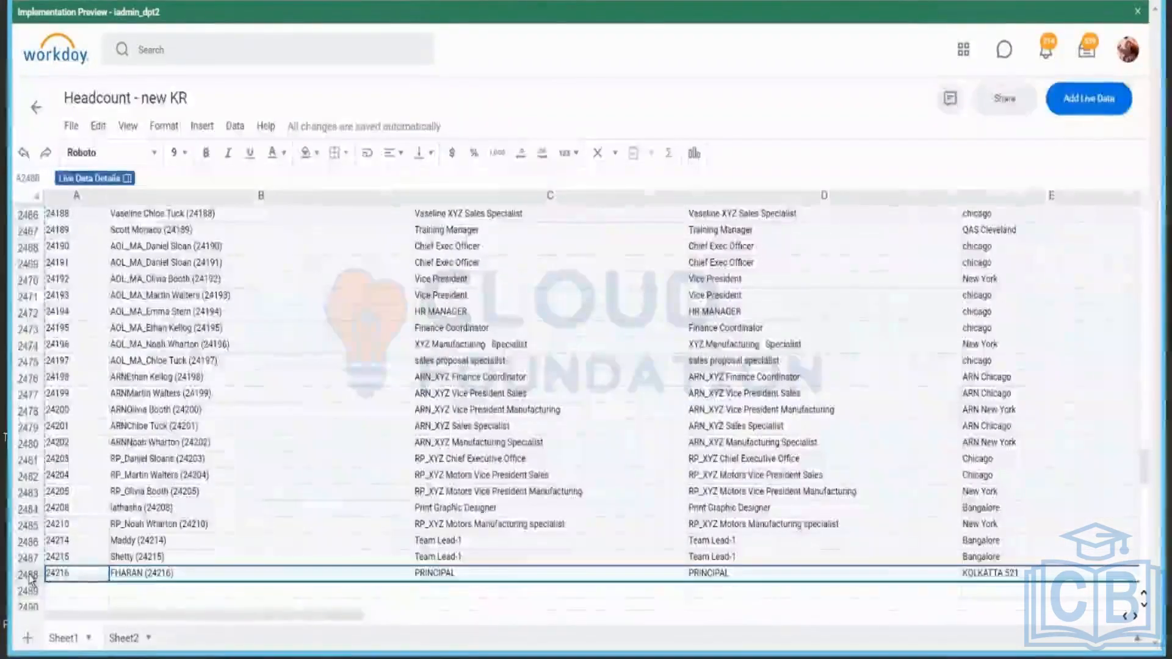
pyautogui.hotkey('ctrl', '-')
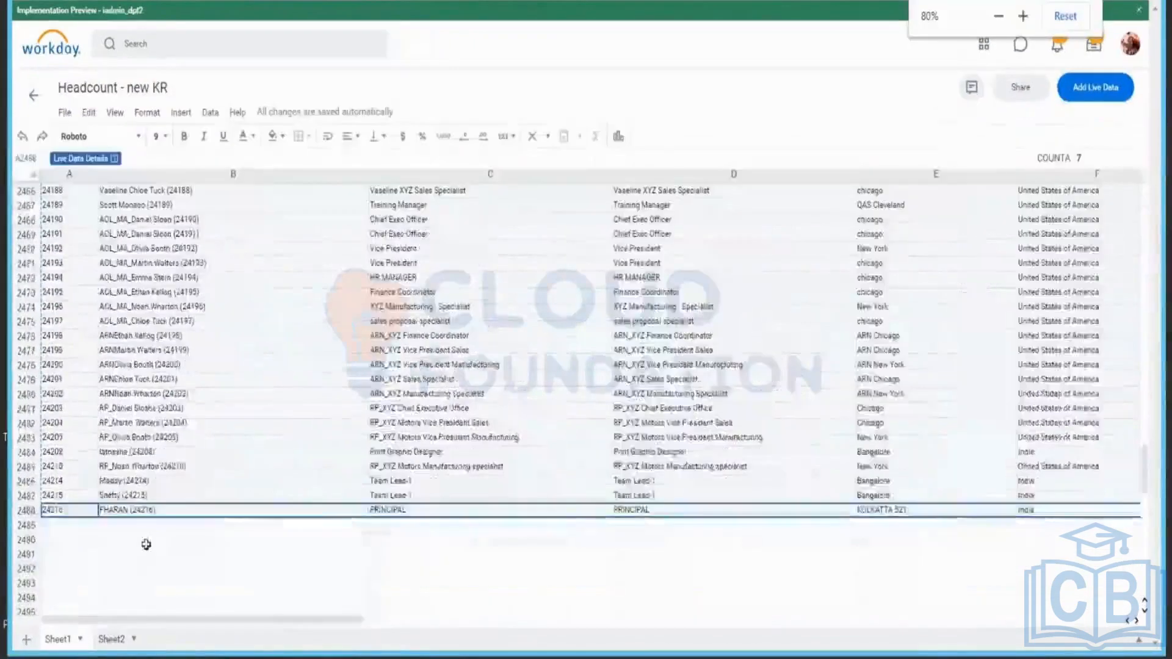
# - Try clearing row 2488, blocked as live data, then return to cell A1
pyautogui.rightClick(25, 515)
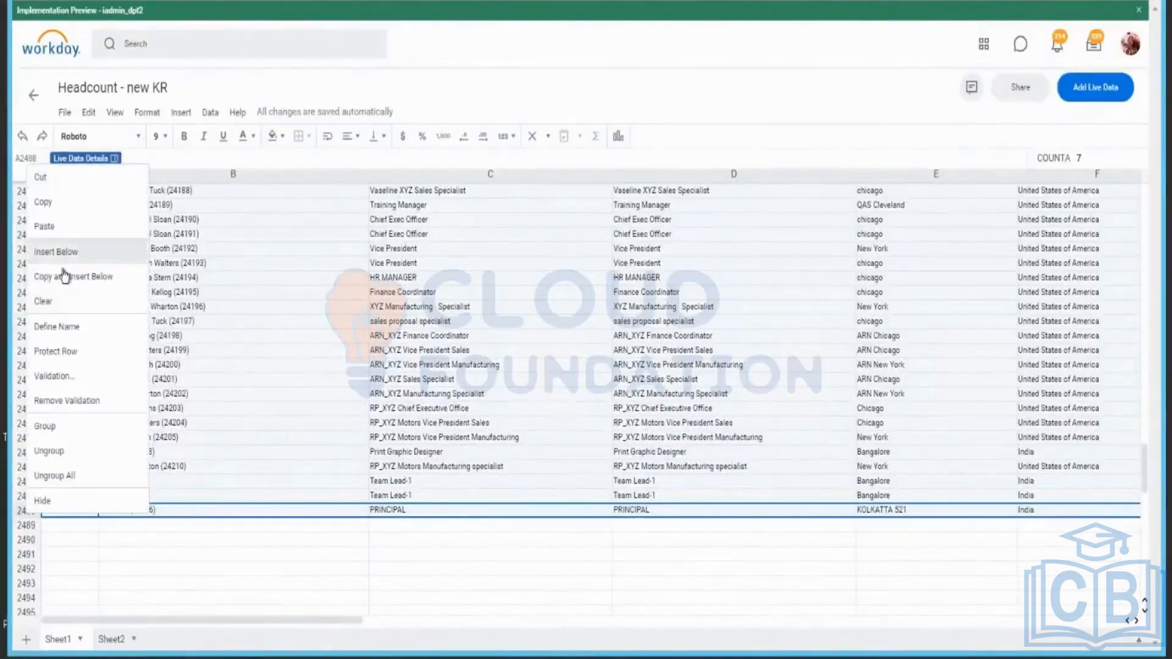
pyautogui.click(65, 303)
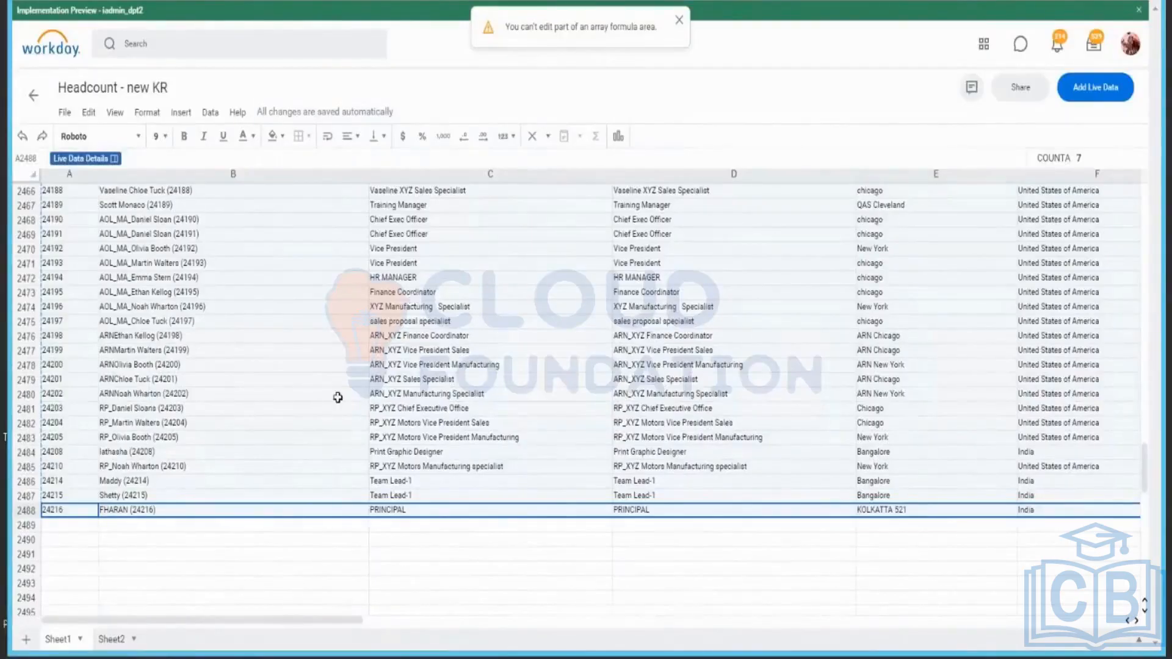
pyautogui.scroll(1, 335, 398)
pyautogui.scroll(15, 337, 397)
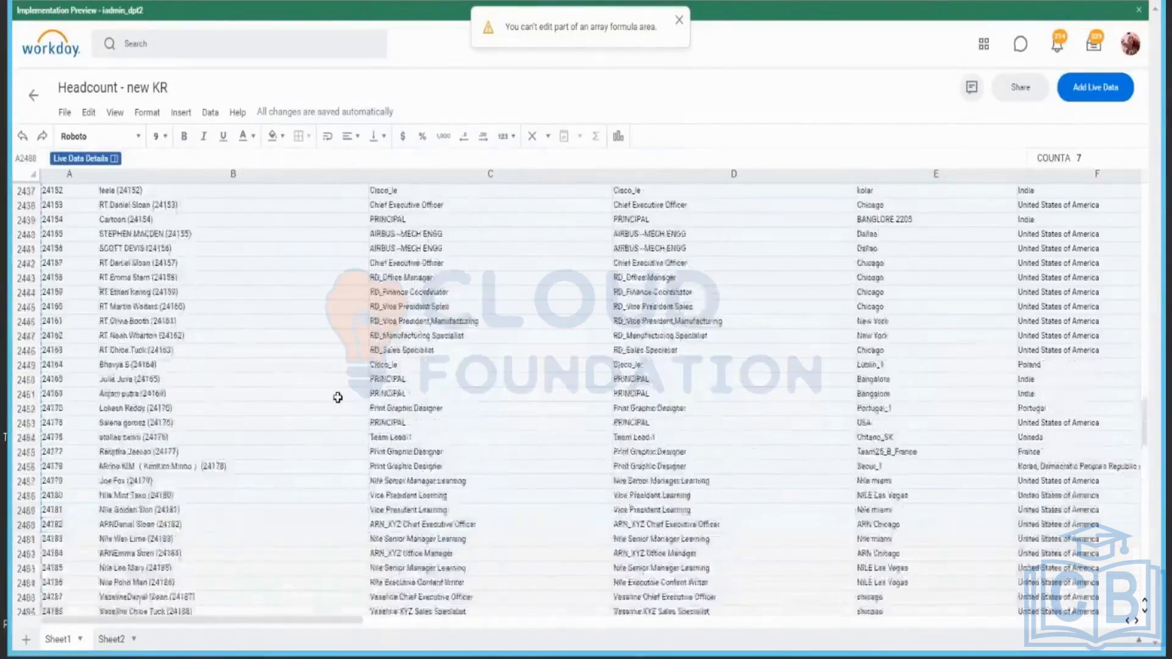
pyautogui.scroll(2, 338, 398)
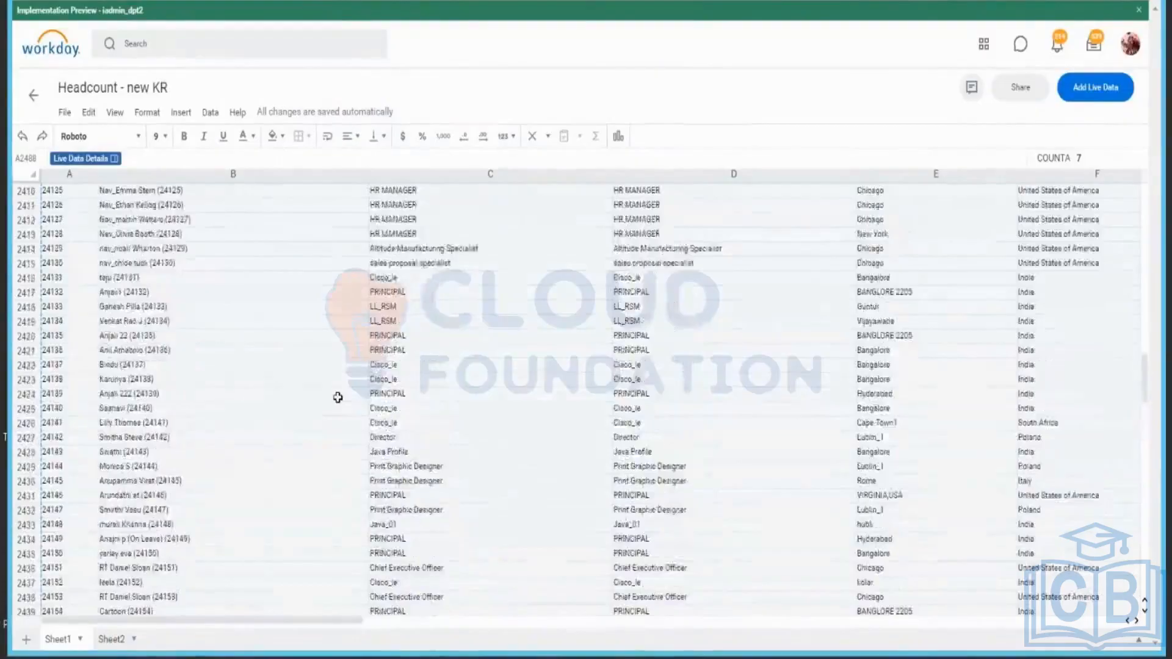
pyautogui.scroll(2, 338, 397)
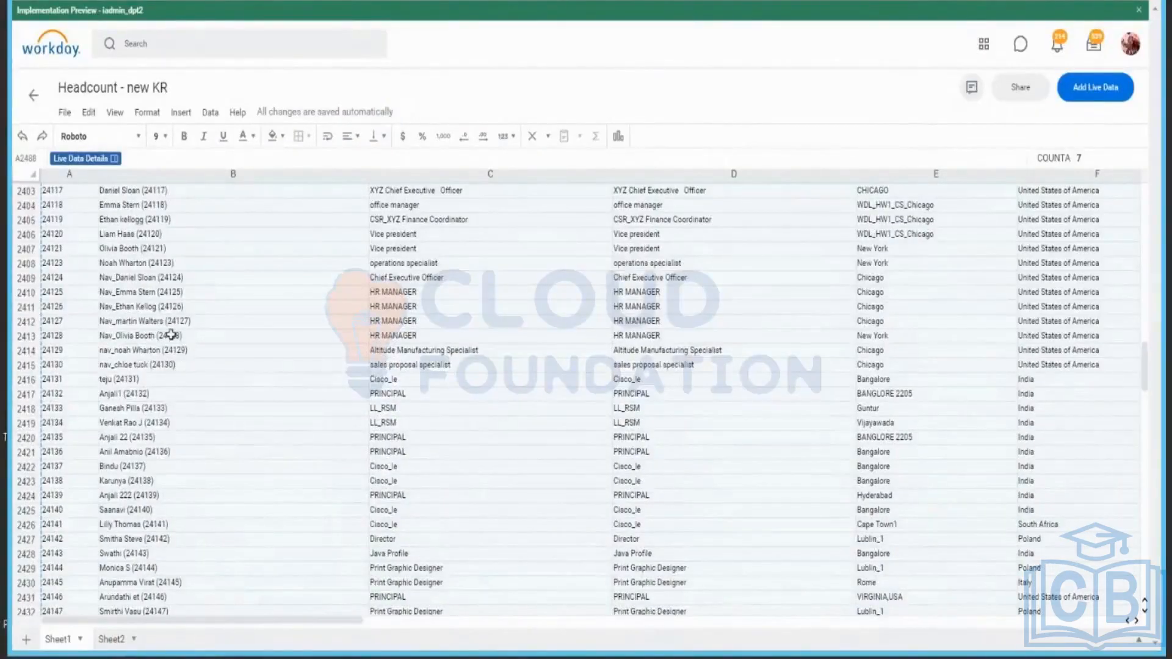
pyautogui.scroll(1, 170, 334)
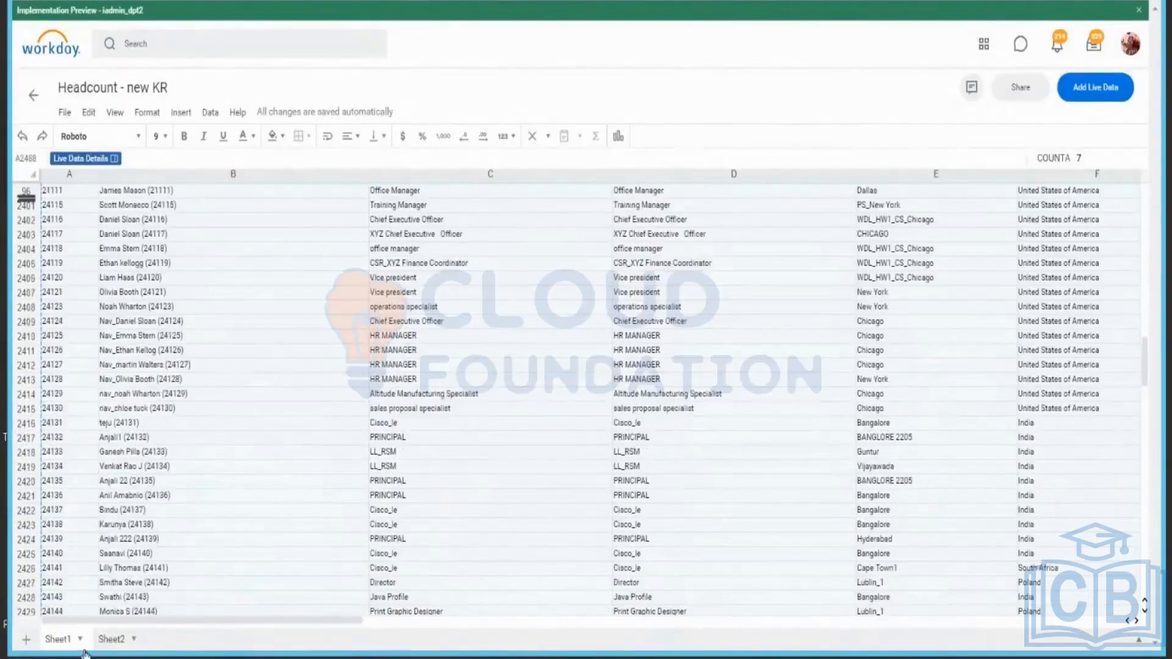
pyautogui.hotkey('ctrl', 'Up')
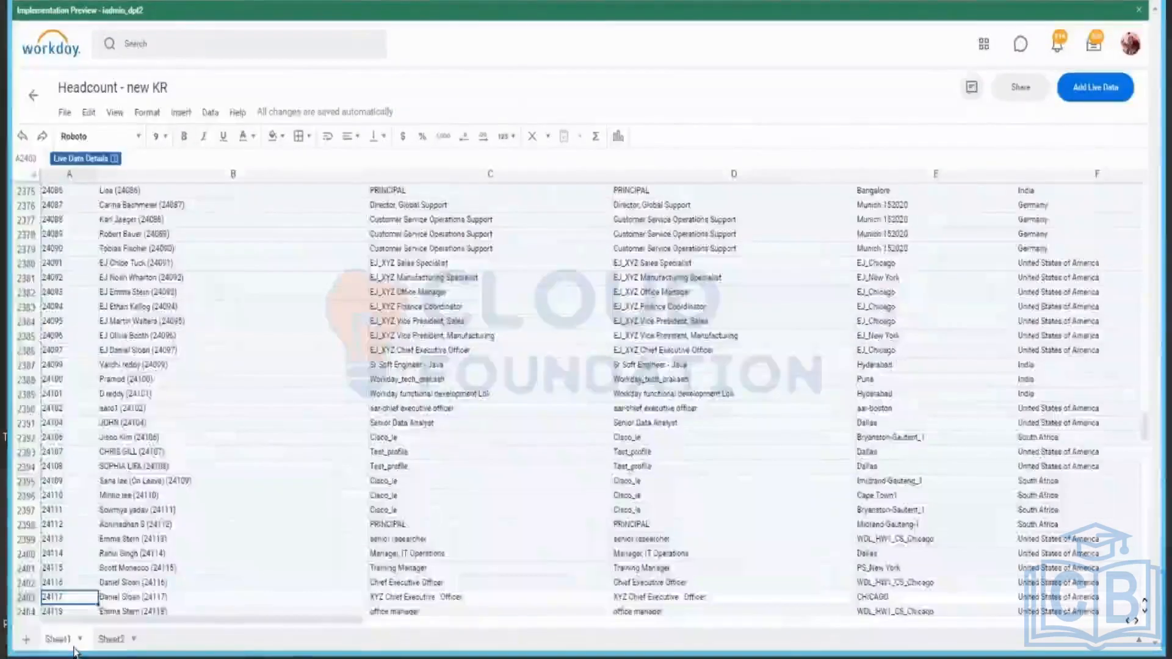
pyautogui.hotkey('ctrl', 'Up')
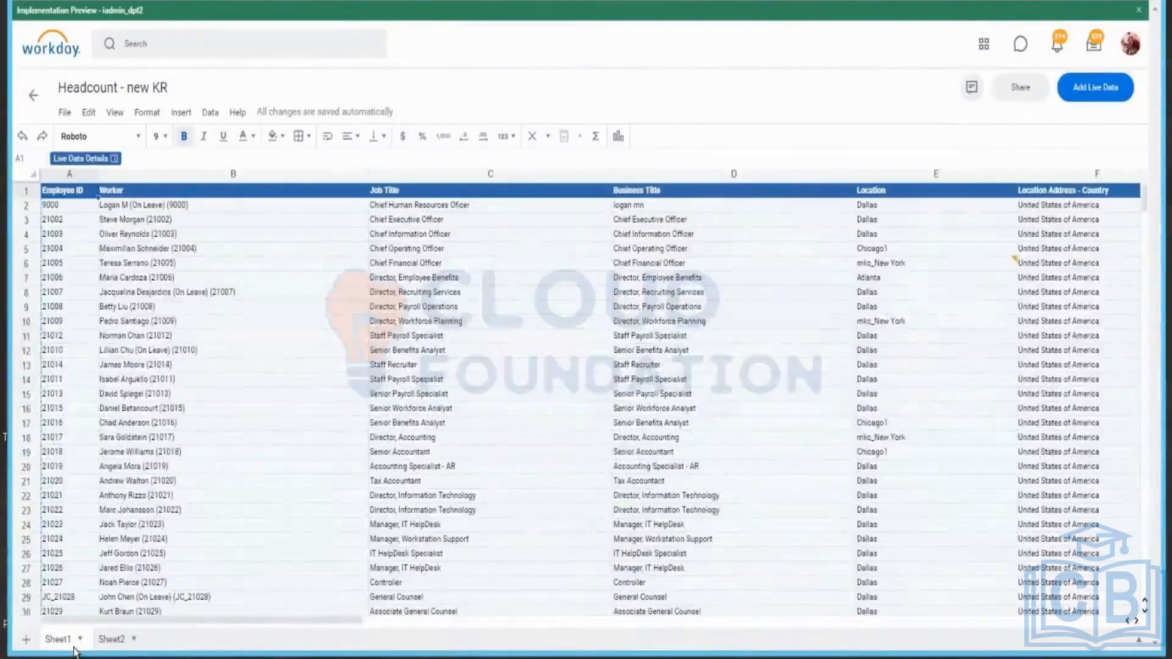
# - Show Sheet2 from the top, with its per-country Employee ID pivot counts and column chart
pyautogui.click(121, 643)
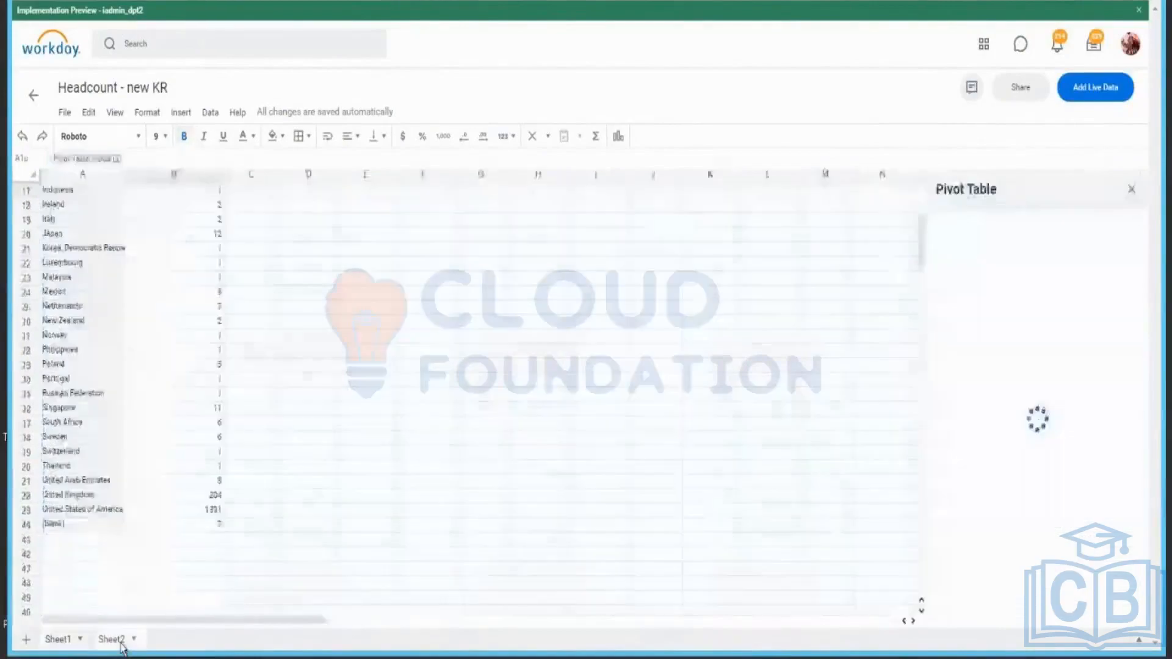
pyautogui.click(152, 319)
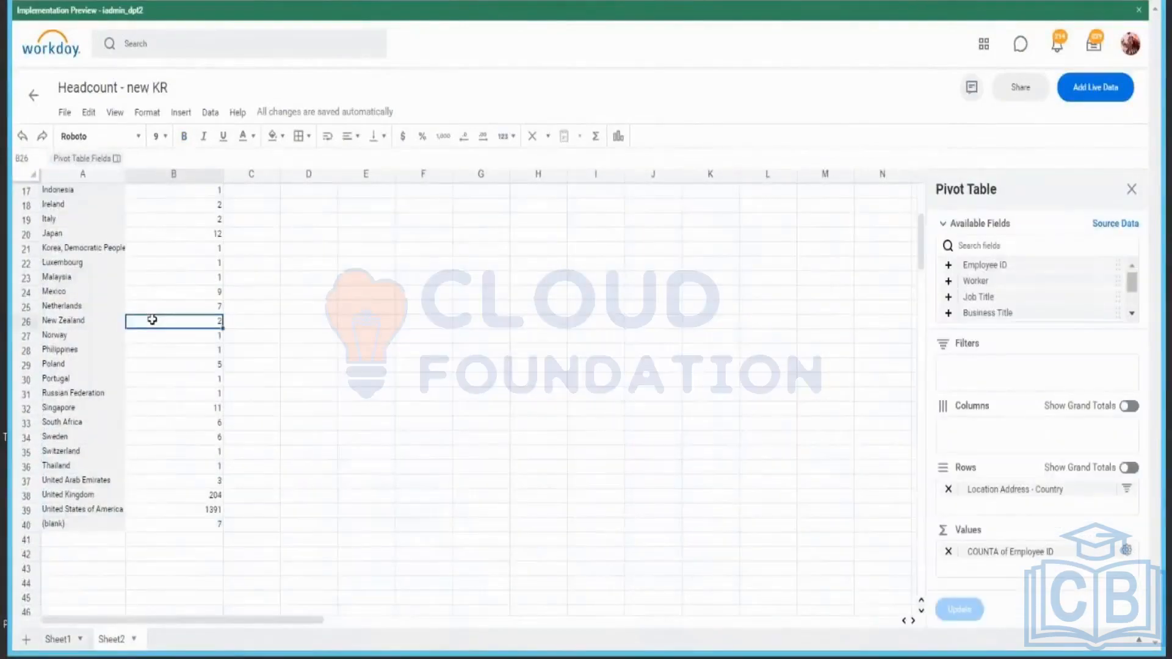
pyautogui.hotkey('ctrl', 'Home')
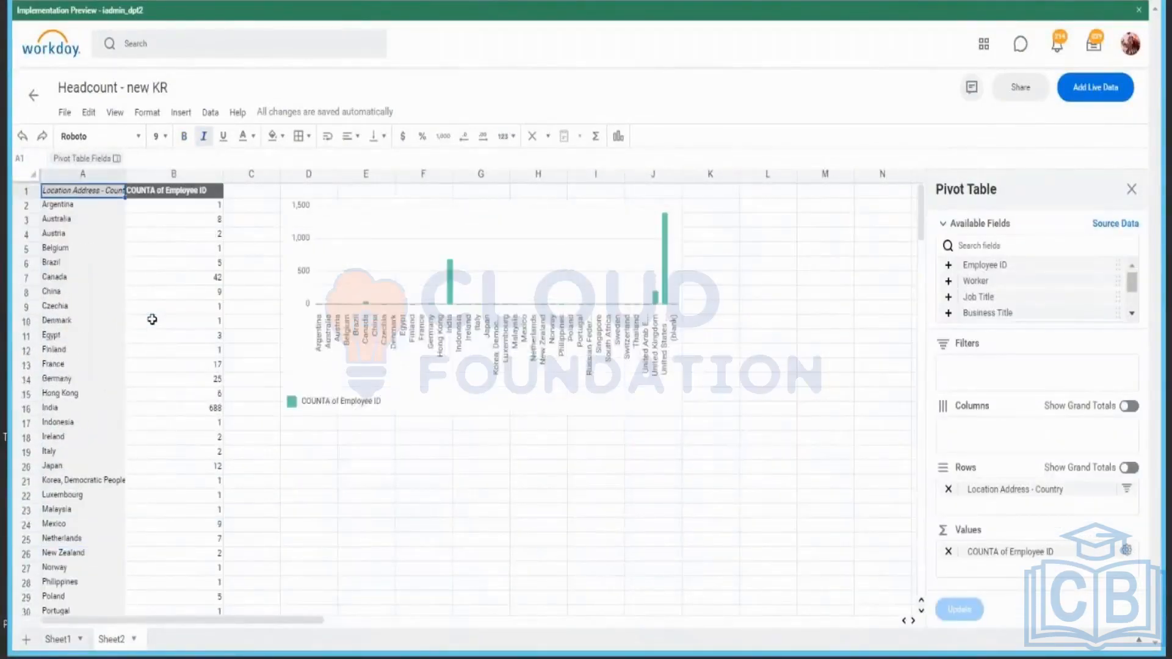
pyautogui.click(85, 296)
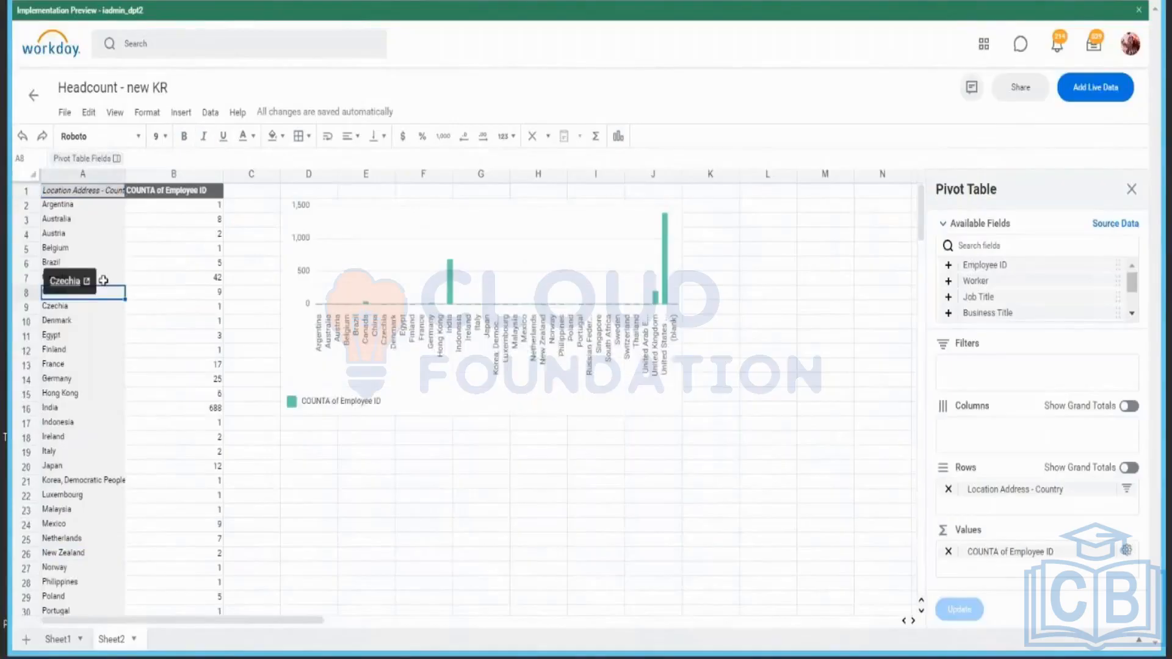
pyautogui.click(337, 243)
pyautogui.click(77, 250)
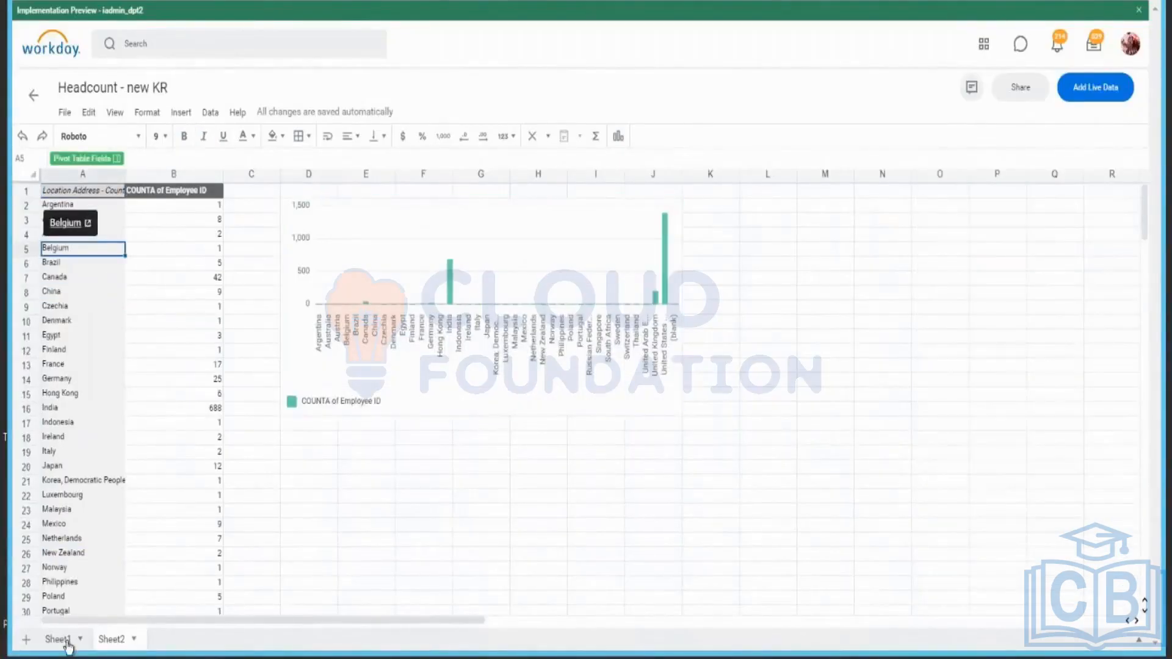
pyautogui.click(413, 240)
pyautogui.click(170, 233)
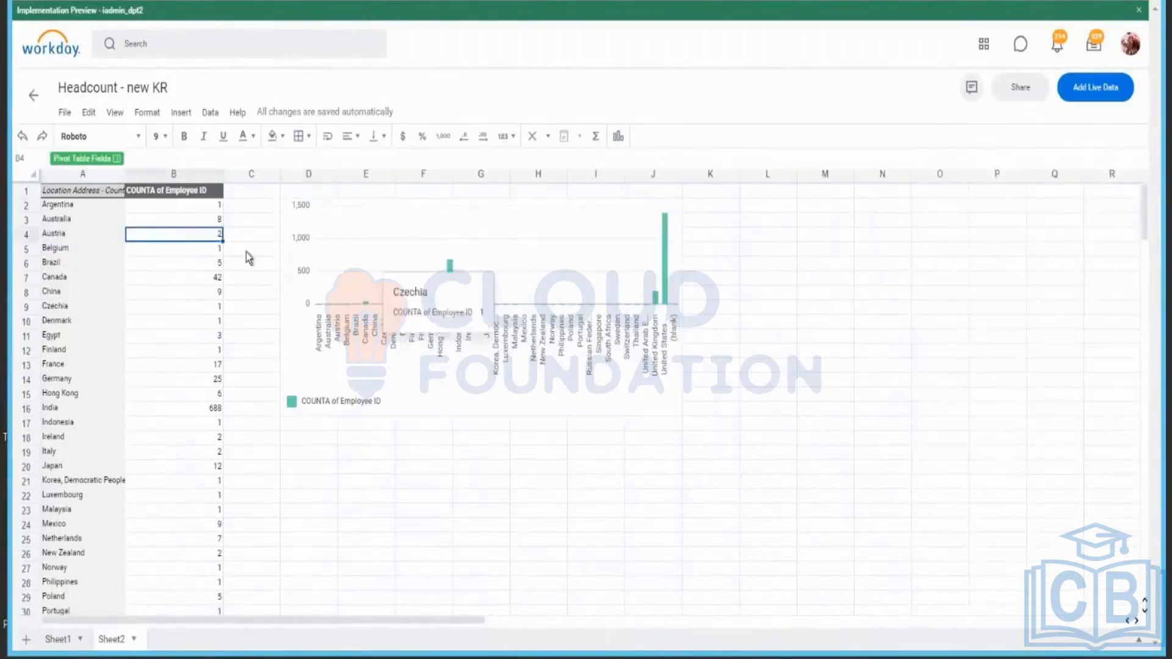
# - Refresh all live data in the Headcount workbook and return to Sheet2, where India still shows 688
pyautogui.click(61, 642)
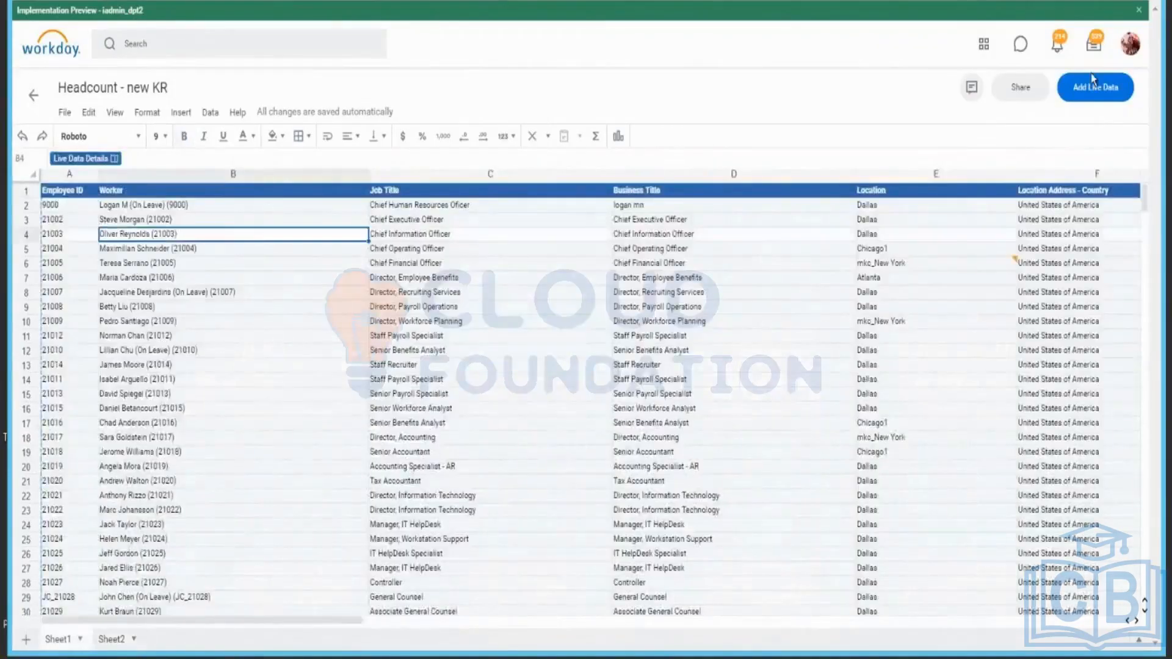
pyautogui.click(210, 112)
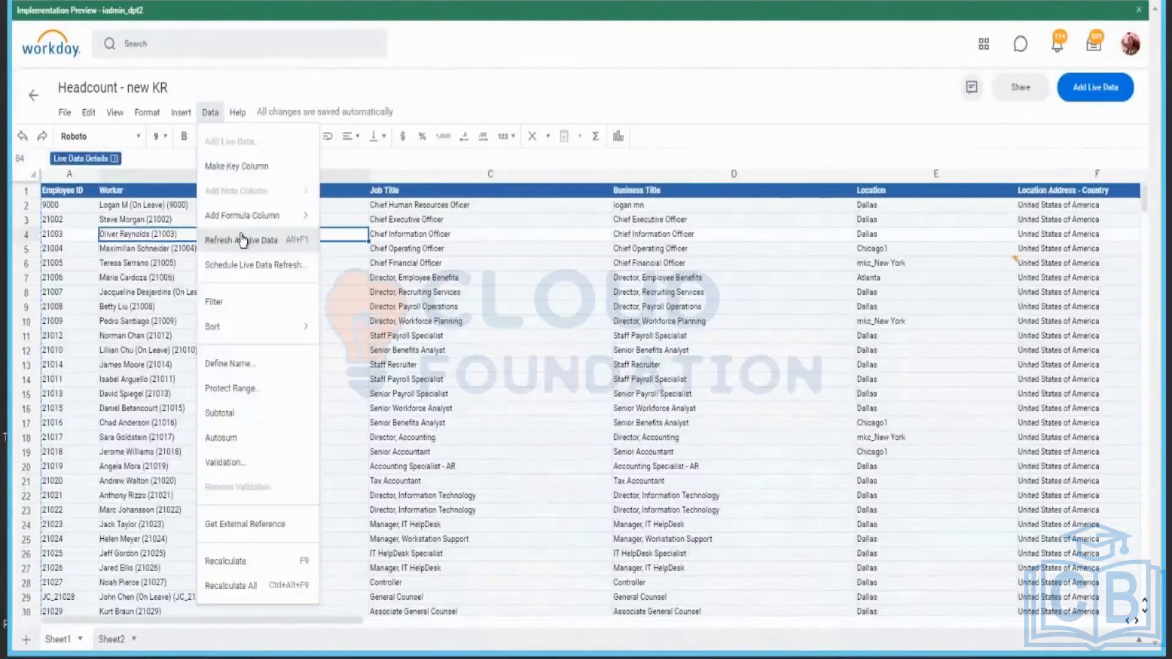
pyautogui.click(284, 241)
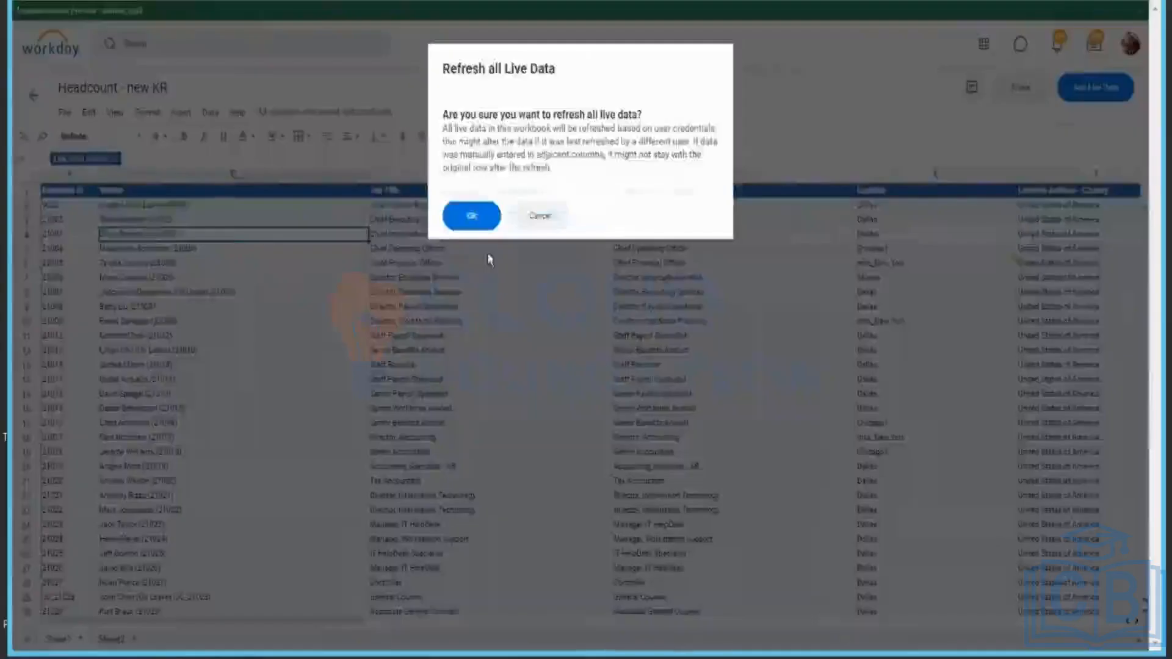
pyautogui.click(473, 214)
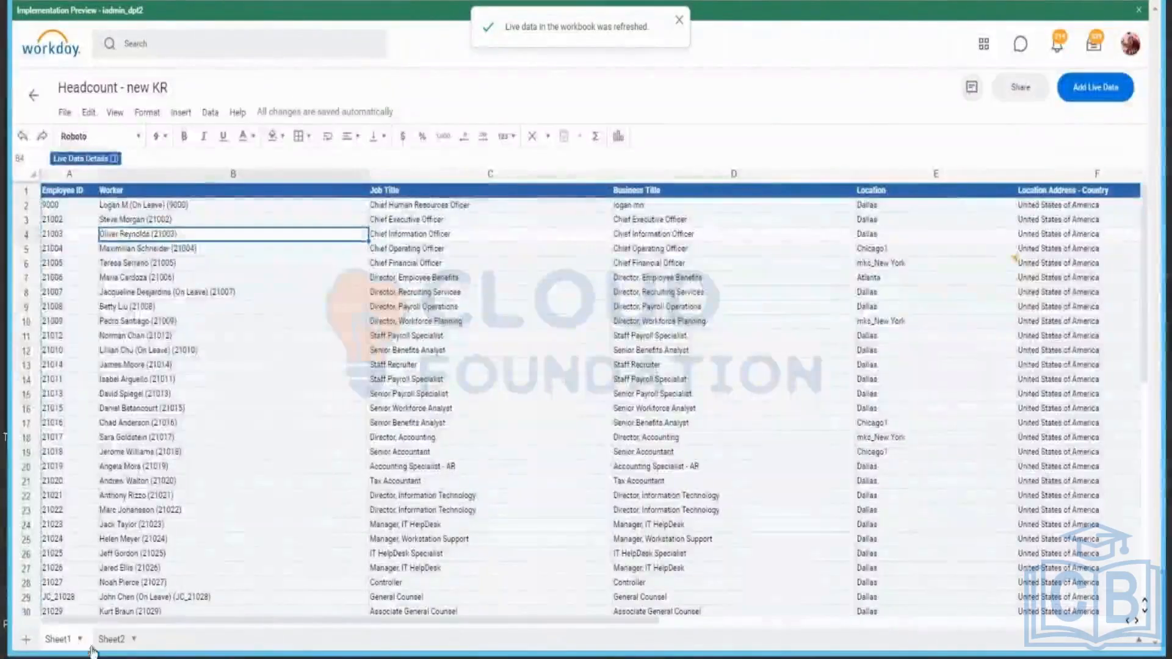
pyautogui.click(105, 648)
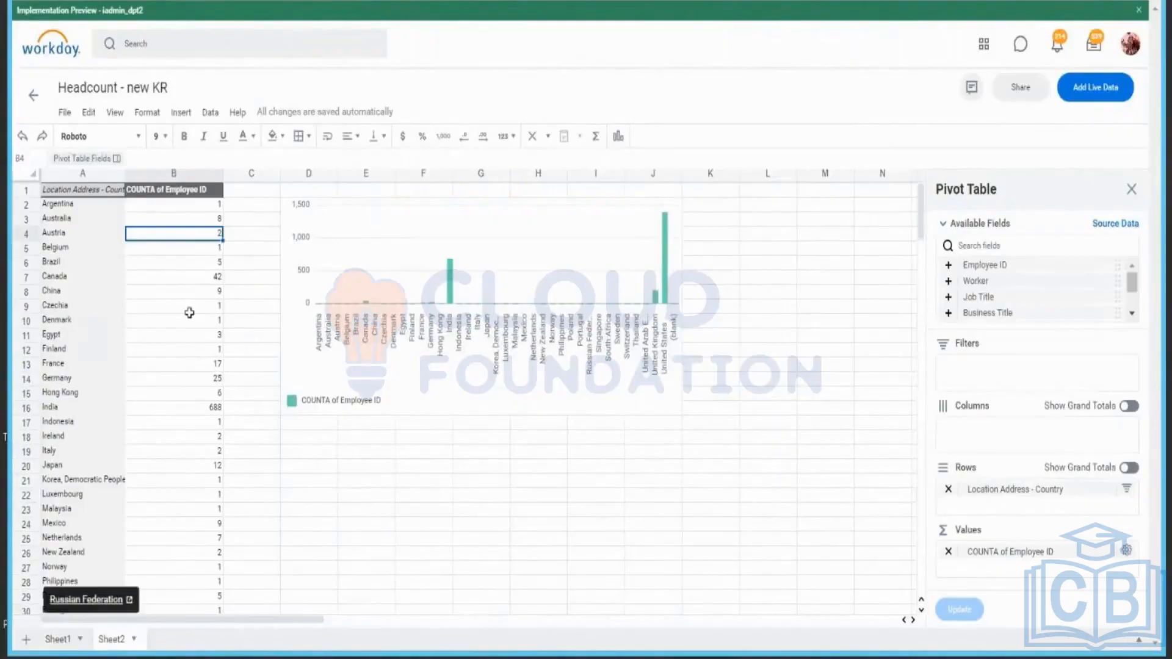
# - Return to Sheet1 and jump across the employee table's columns from A to its far end
pyautogui.click(84, 630)
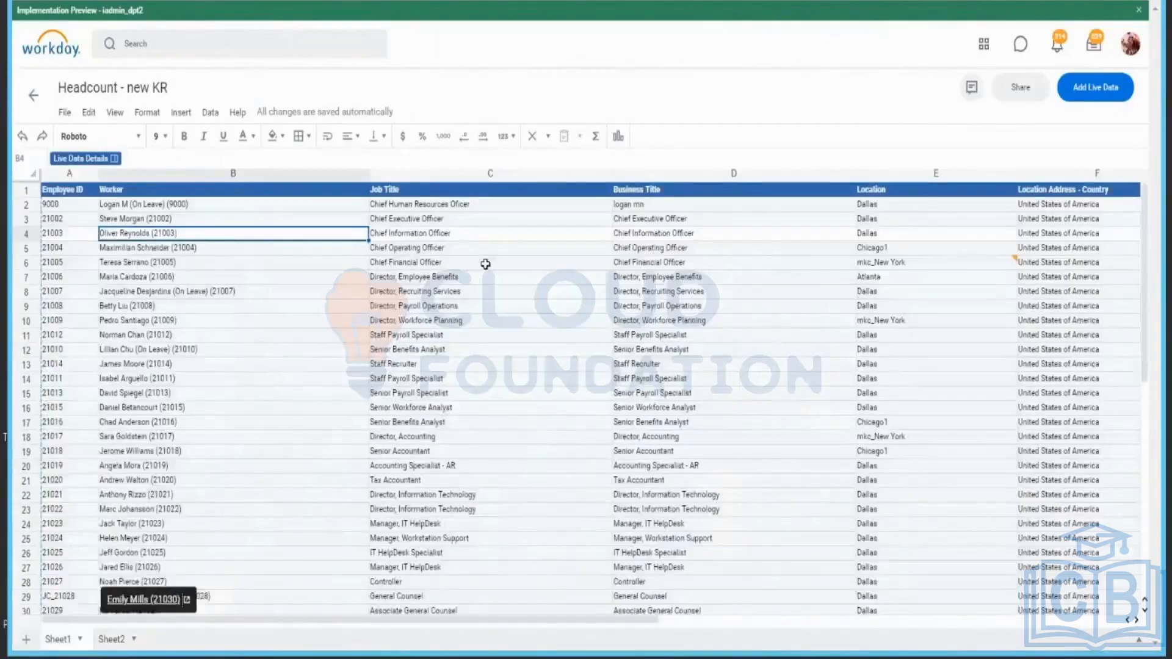
pyautogui.click(485, 264)
pyautogui.click(498, 198)
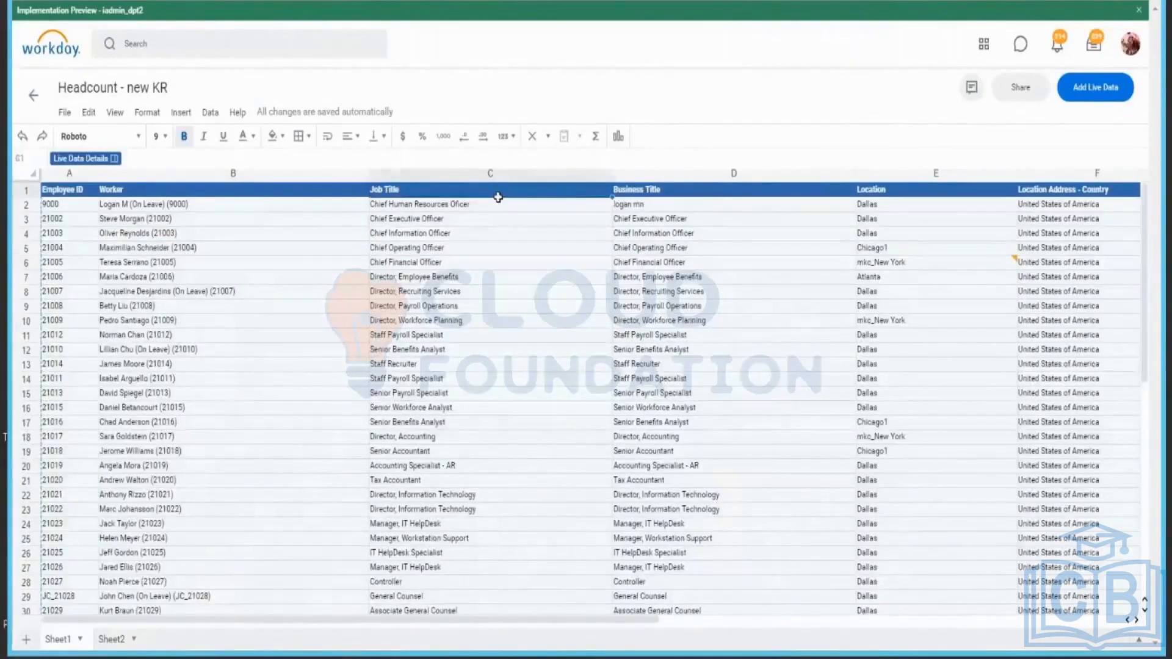
pyautogui.press('Left')
pyautogui.press('Left')
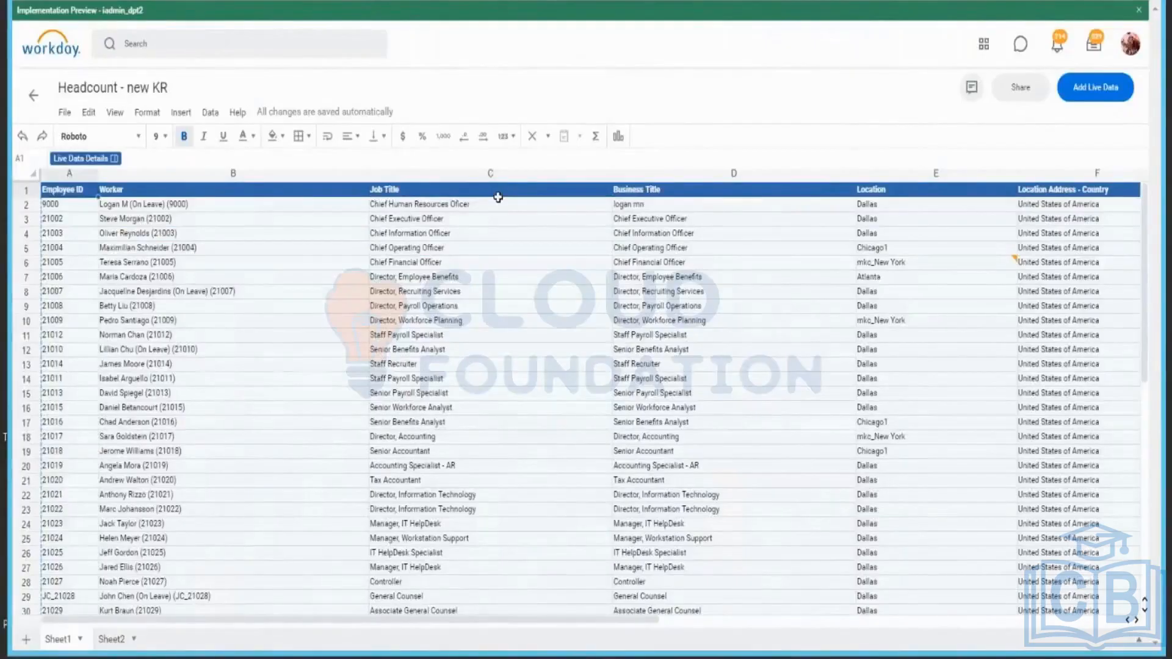
pyautogui.hotkey('ctrl', 'Right')
pyautogui.hotkey('ctrl', 'Left')
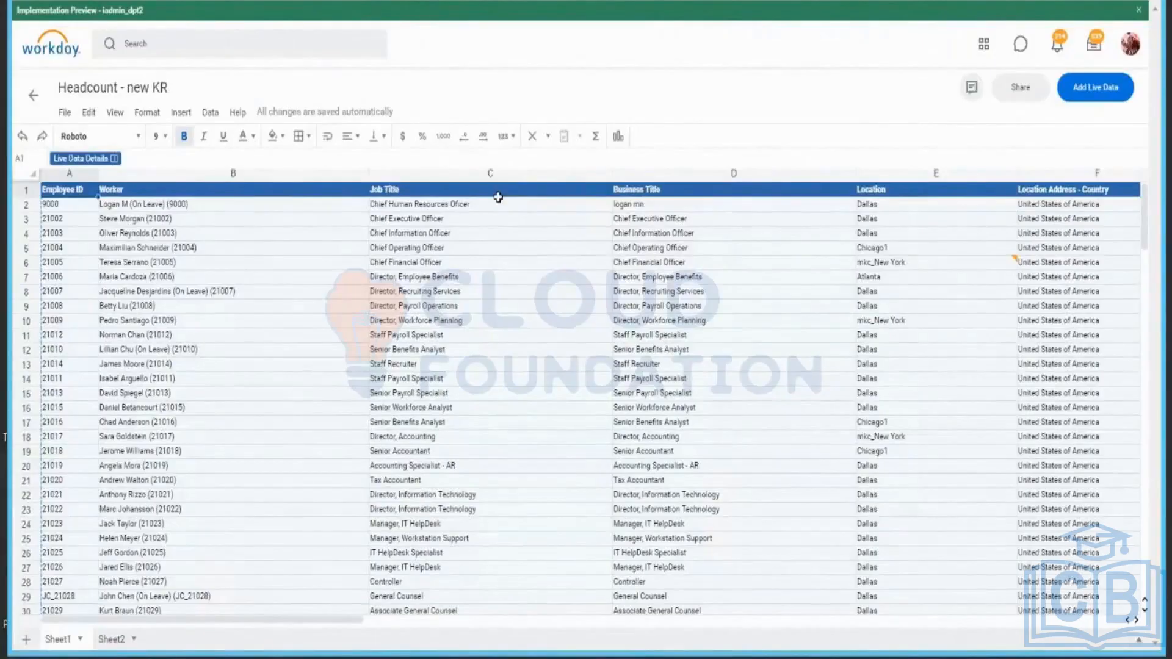
# - Settle on empty cell H1, just past the Supervisory Organization column
pyautogui.click(498, 197)
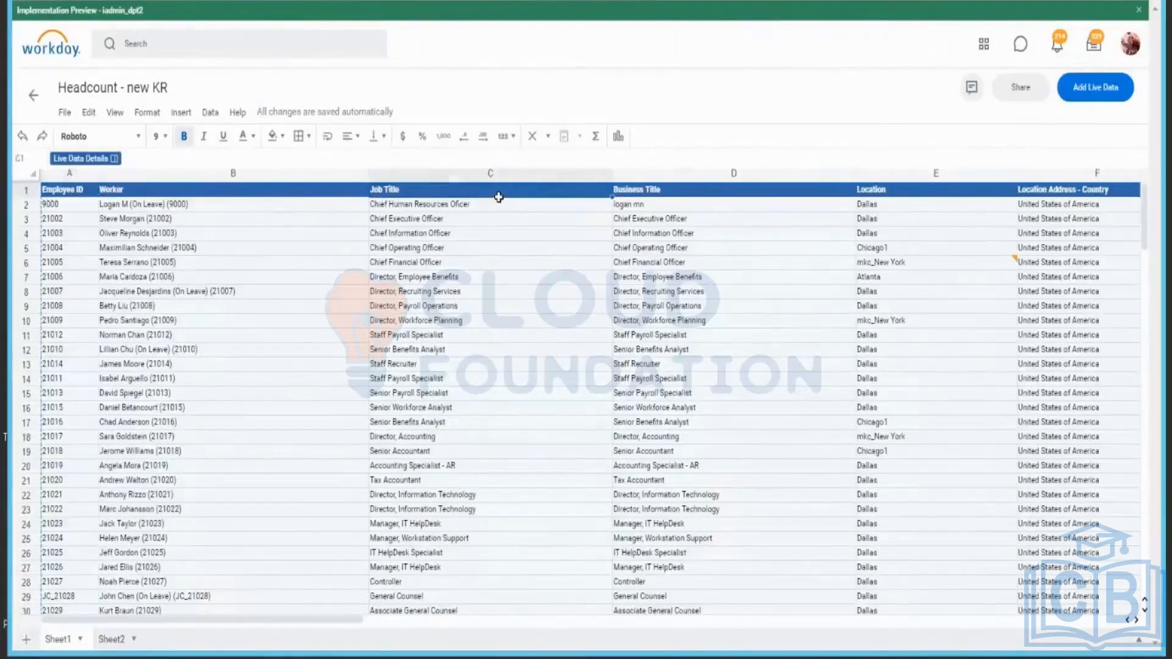
pyautogui.press('Right')
pyautogui.press('Right')
pyautogui.press('Right')
pyautogui.press('Right')
pyautogui.press('Right')
pyautogui.press('Right')
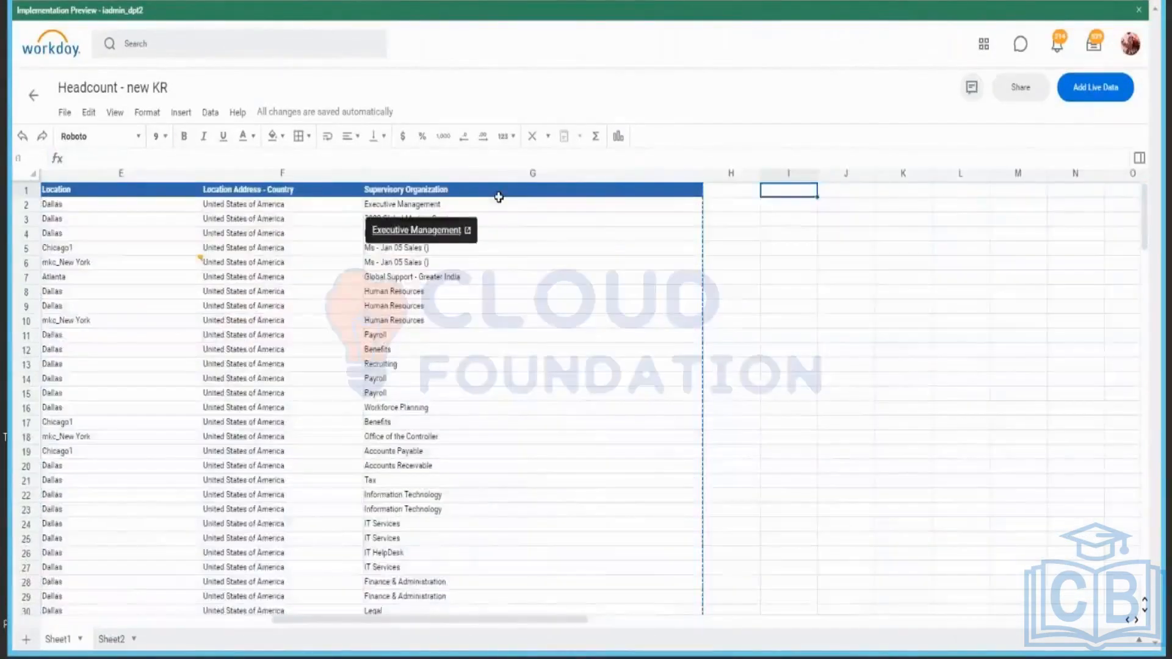
pyautogui.press('Left')
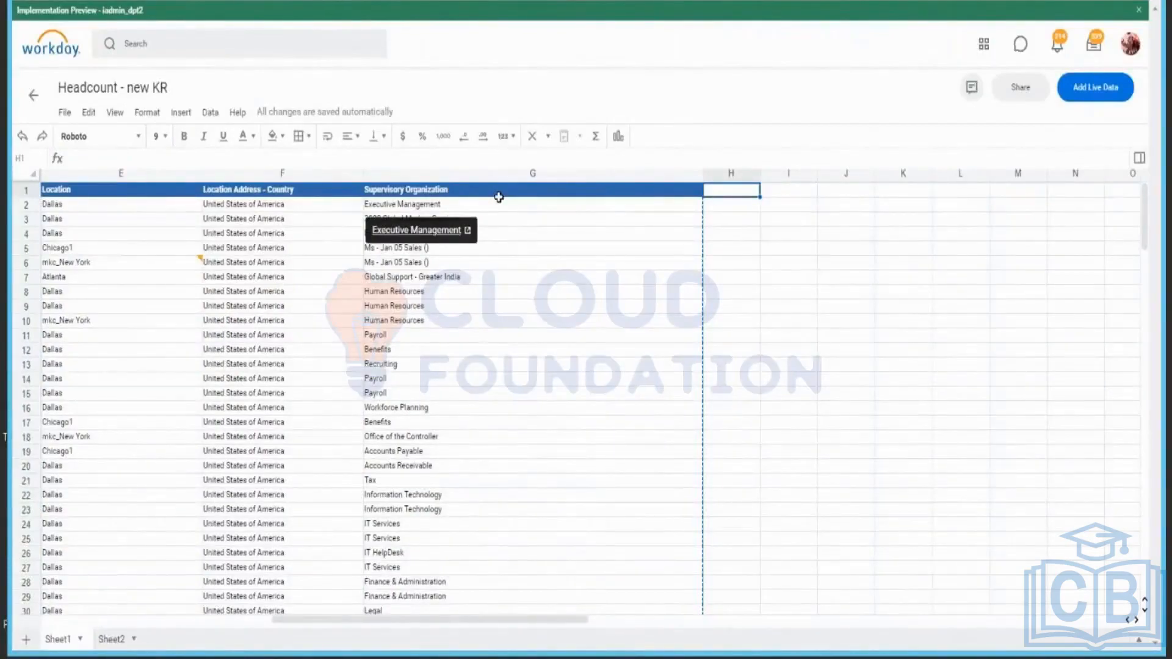
pyautogui.press('Left')
pyautogui.press('Right')
pyautogui.press('Left')
pyautogui.press('Left')
pyautogui.press('Left')
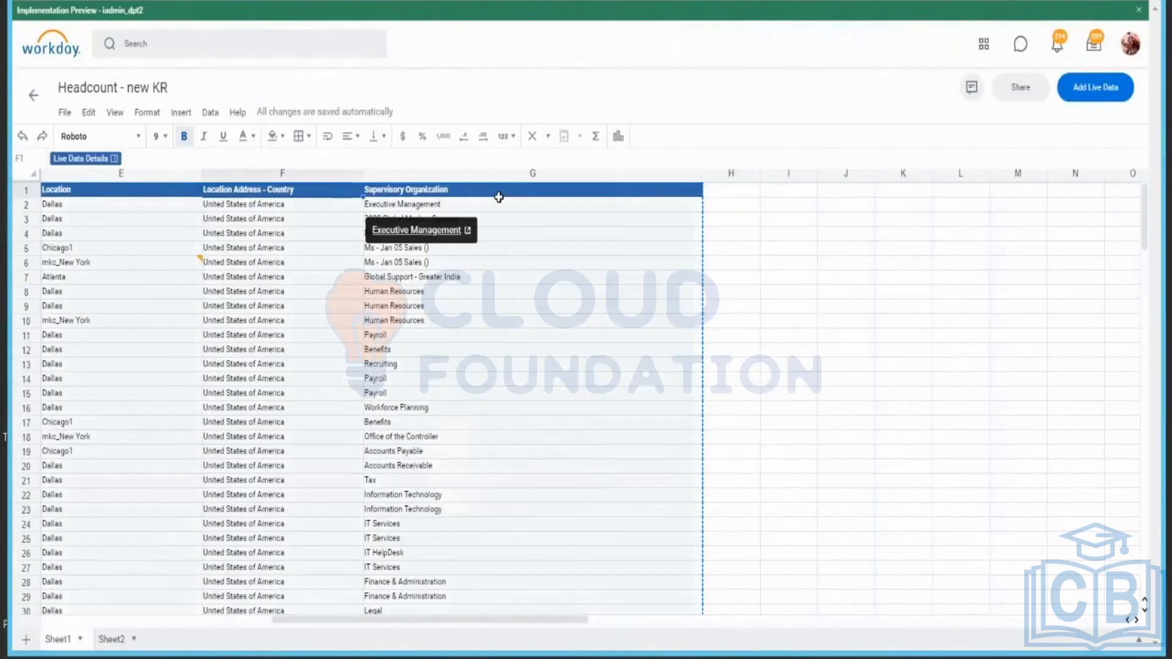
pyautogui.press('Left')
pyautogui.press('Right')
pyautogui.press('Right')
pyautogui.press('Right')
pyautogui.press('Right')
pyautogui.press('Right')
pyautogui.press('Right')
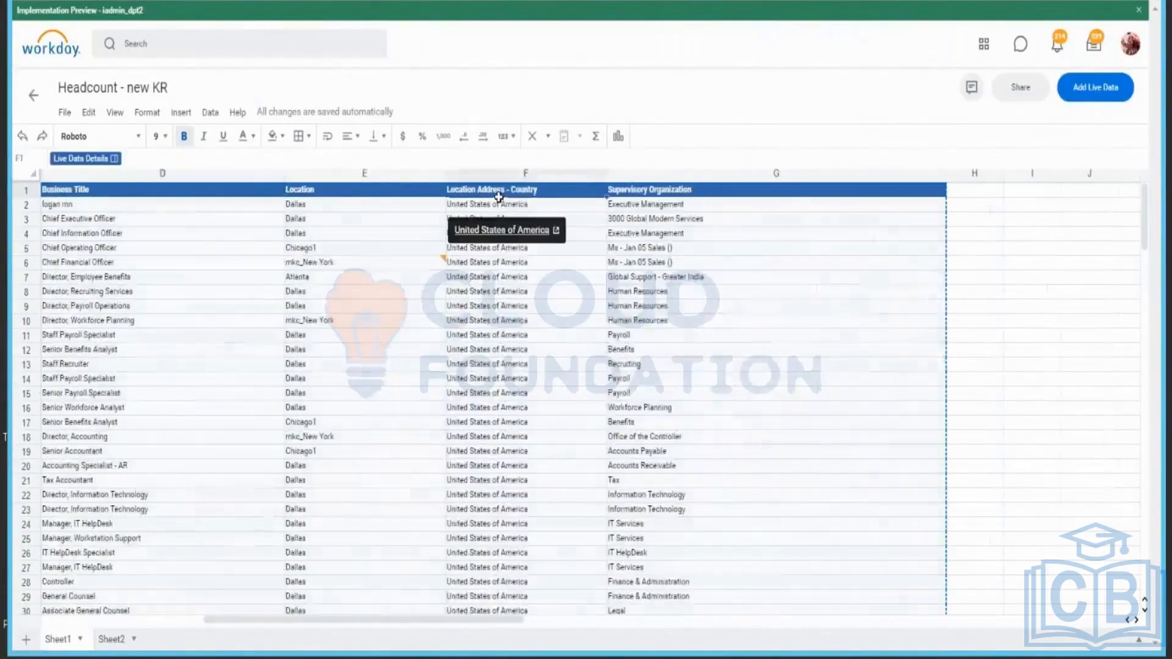
pyautogui.press('Left')
pyautogui.press('Left')
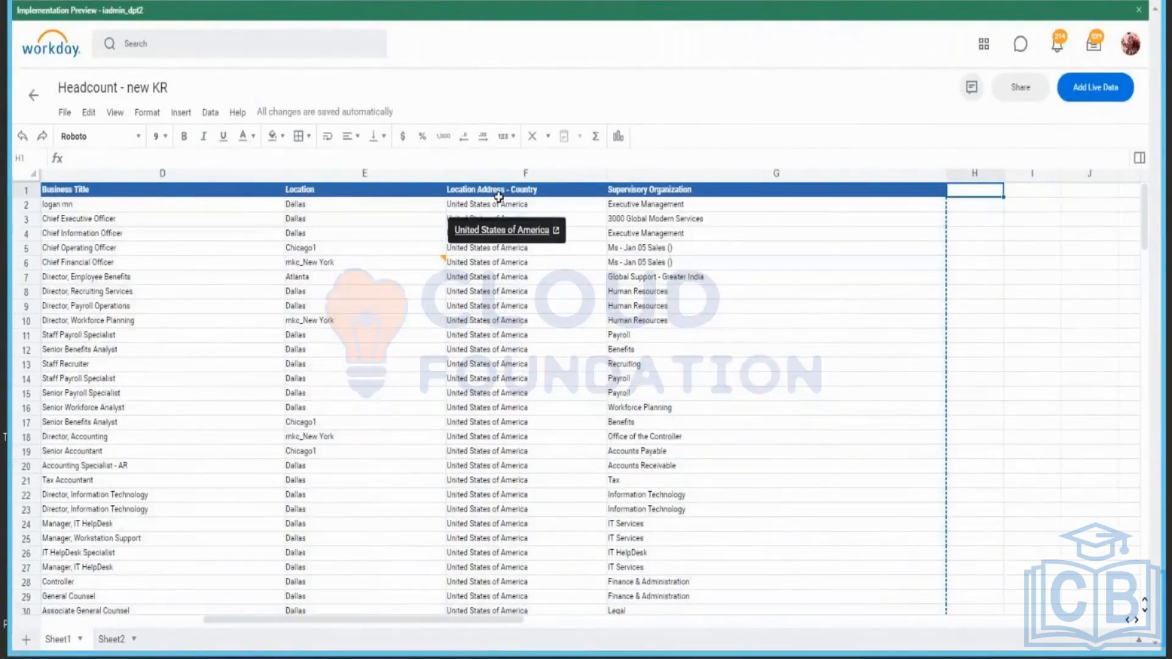
# - Add a ConCat header in H1 and enter =CONCATENATE(E2:F2) in H2
pyautogui.write('ConCat')
pyautogui.press('Return')
pyautogui.write('=')
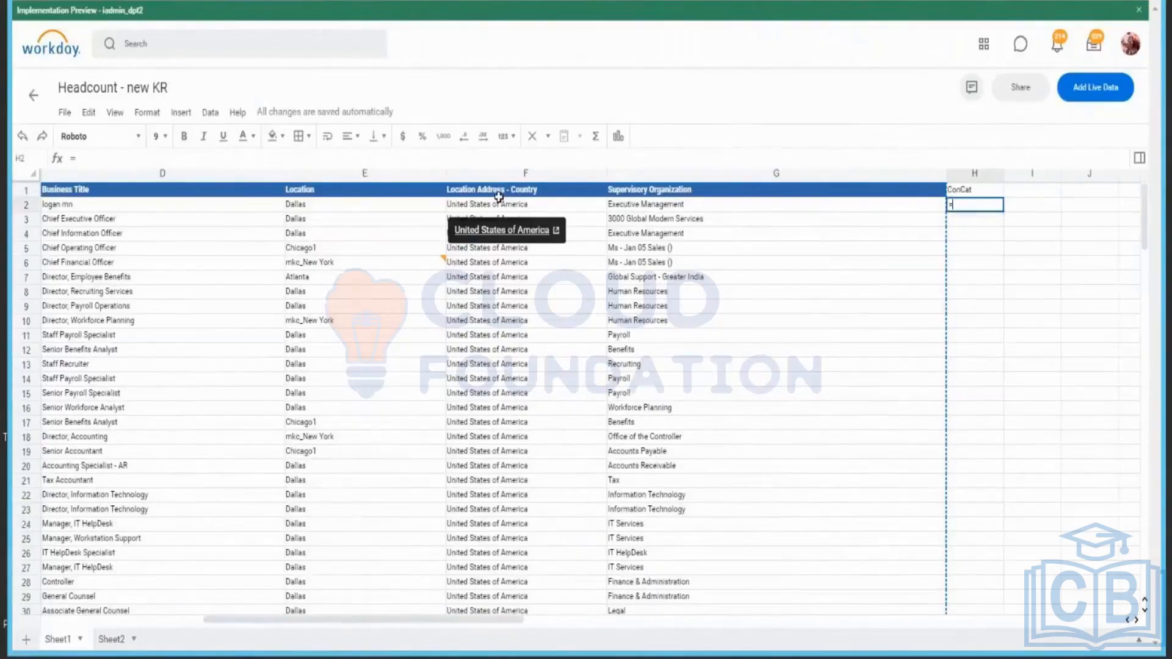
pyautogui.write('co')
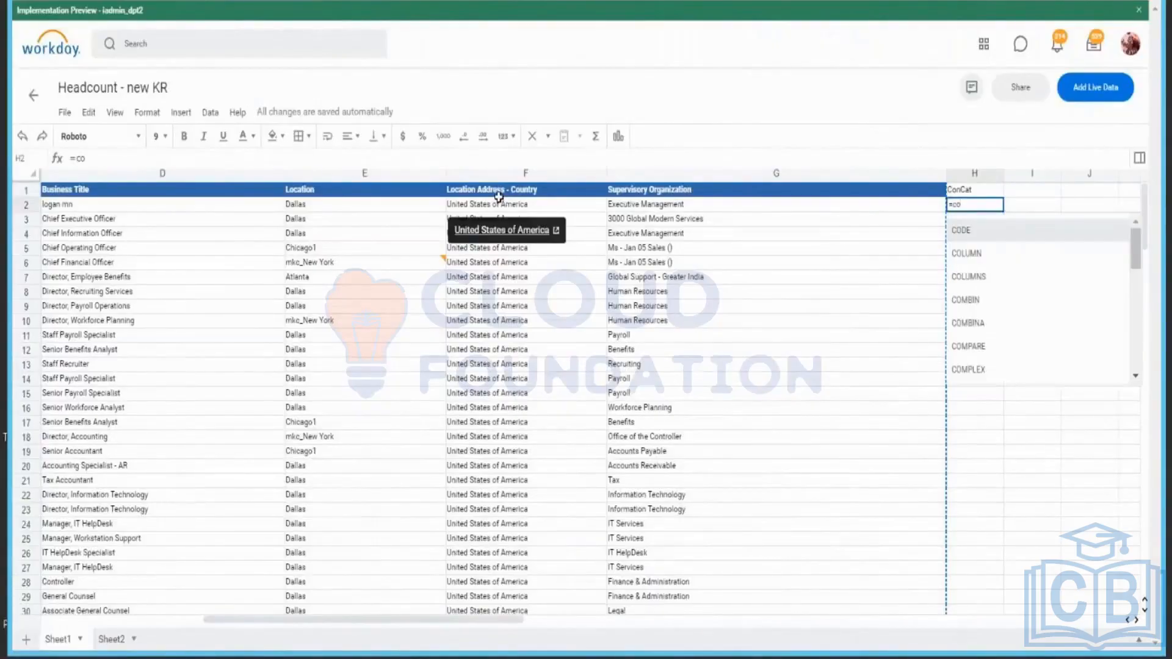
pyautogui.write('n')
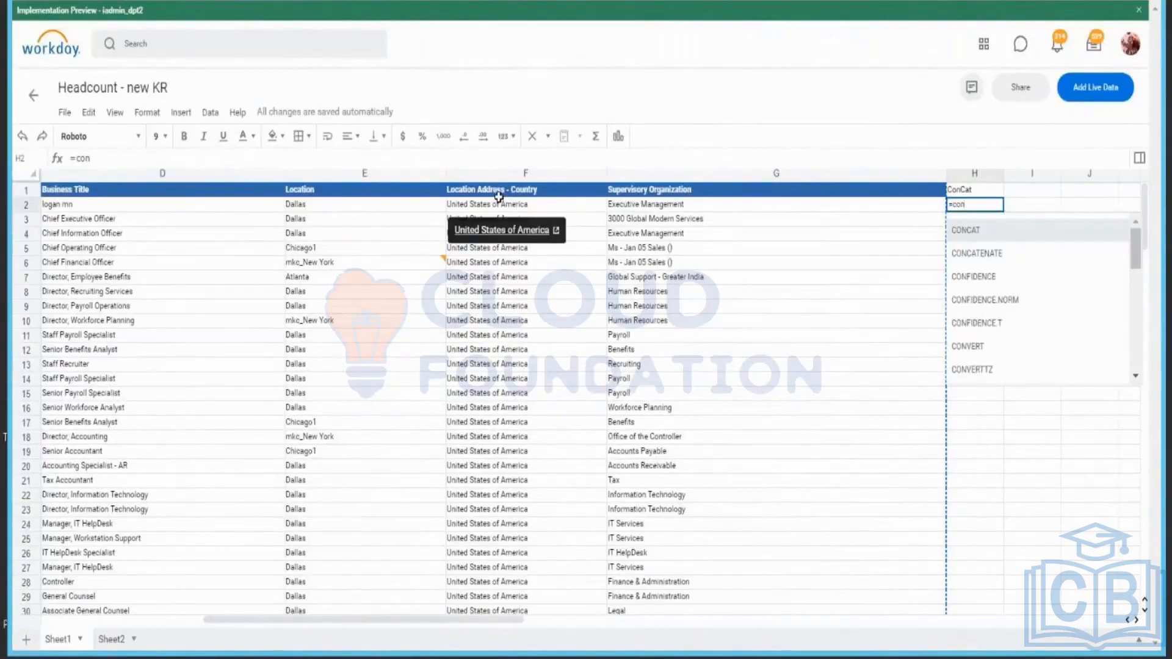
pyautogui.press('Down')
pyautogui.press('Tab')
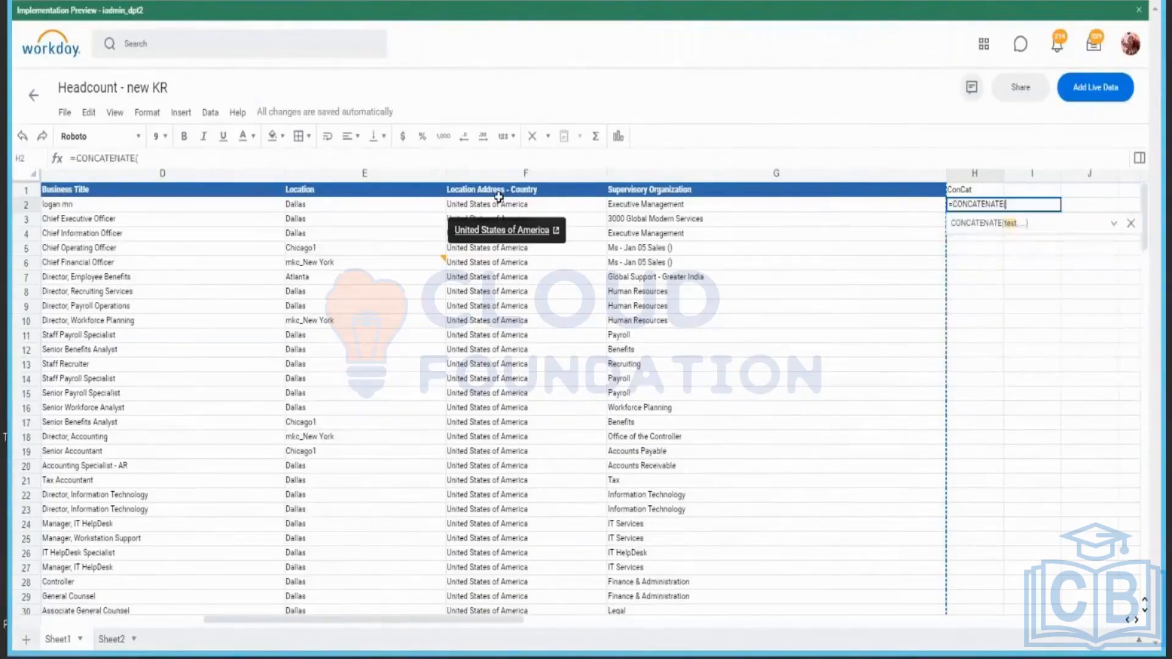
pyautogui.click(424, 206)
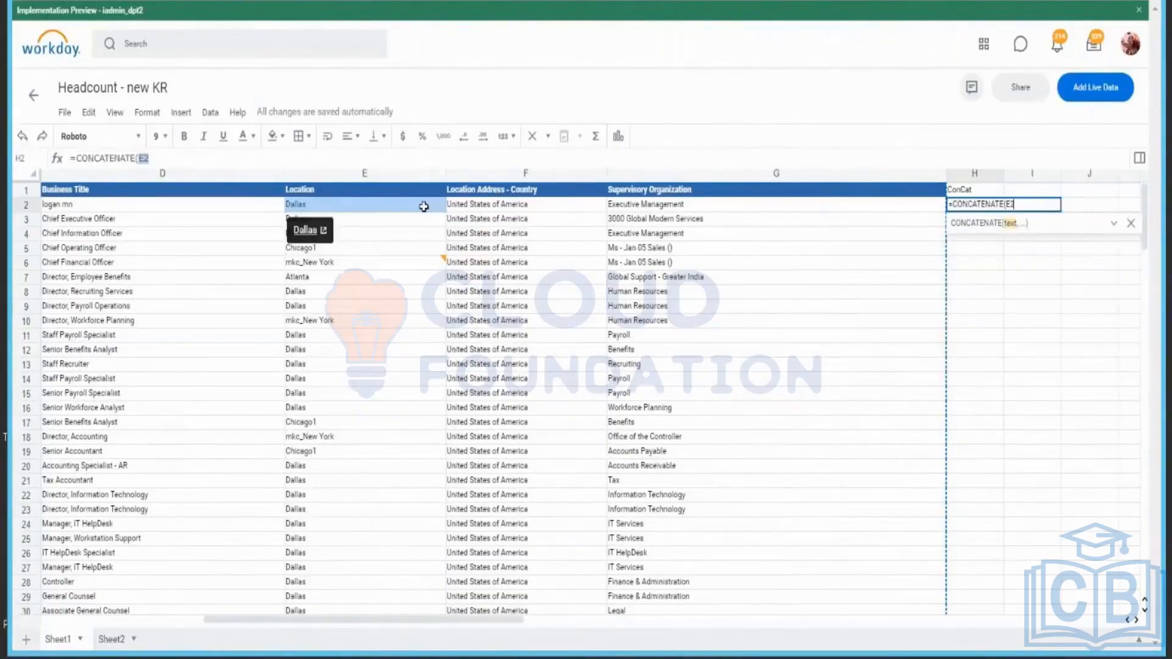
pyautogui.moveTo(423, 206); pyautogui.dragTo(461, 206)
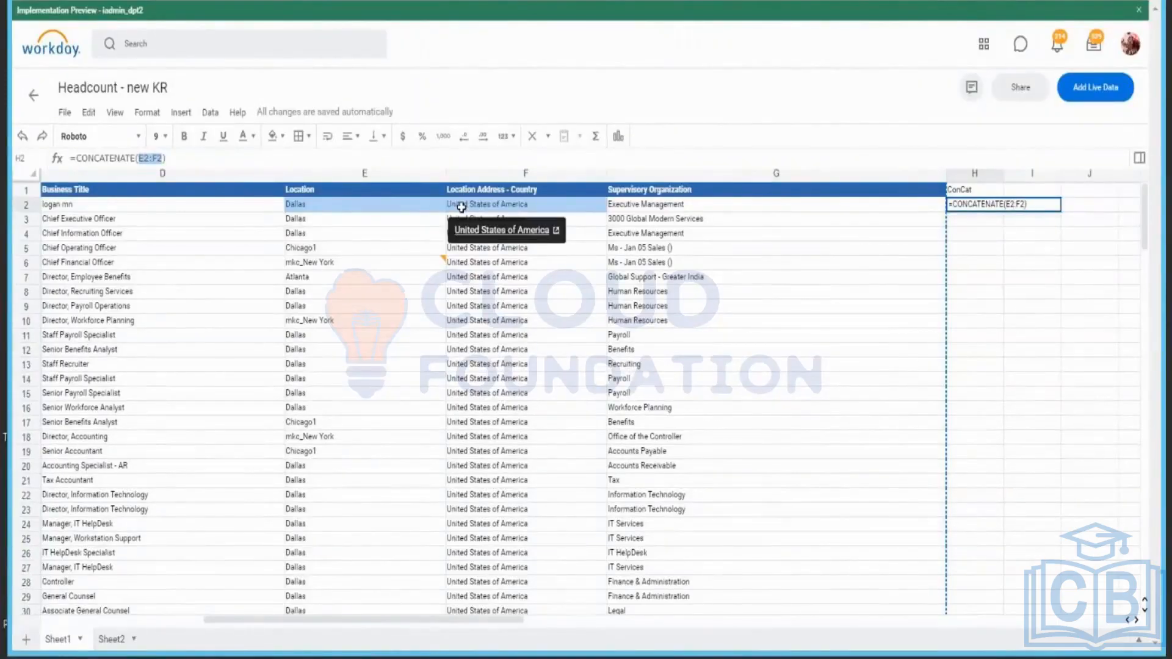
pyautogui.press('Return')
# - Copy the H2 formula down column H through row 72
pyautogui.press('Up')
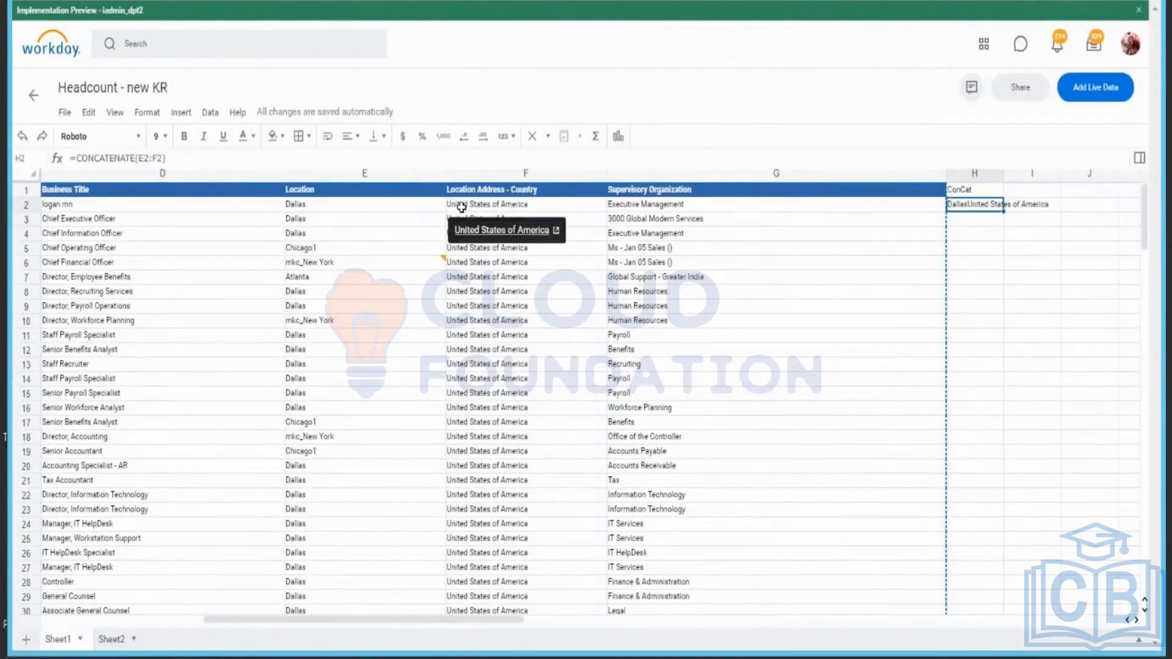
pyautogui.hotkey('ctrl', 'c')
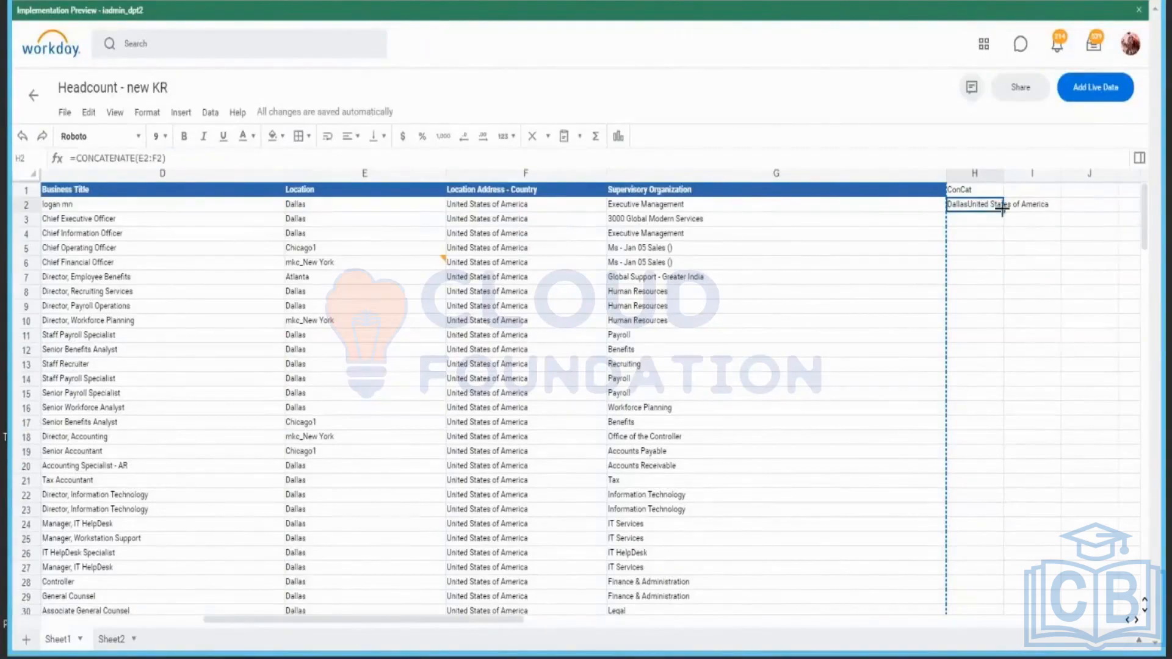
pyautogui.moveTo(1002, 210)
pyautogui.mouseDown()
pyautogui.moveTo(1016, 363)
pyautogui.moveTo(1003, 617)
pyautogui.mouseUp()
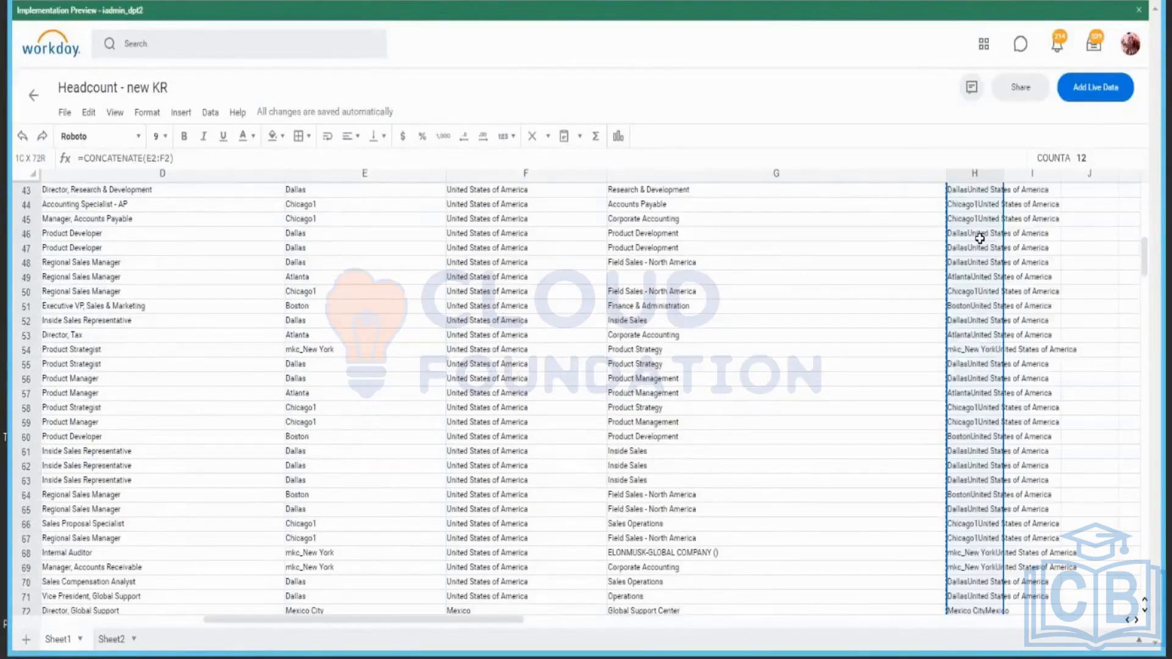
pyautogui.click(980, 238)
pyautogui.hotkey('ctrl', 'Up')
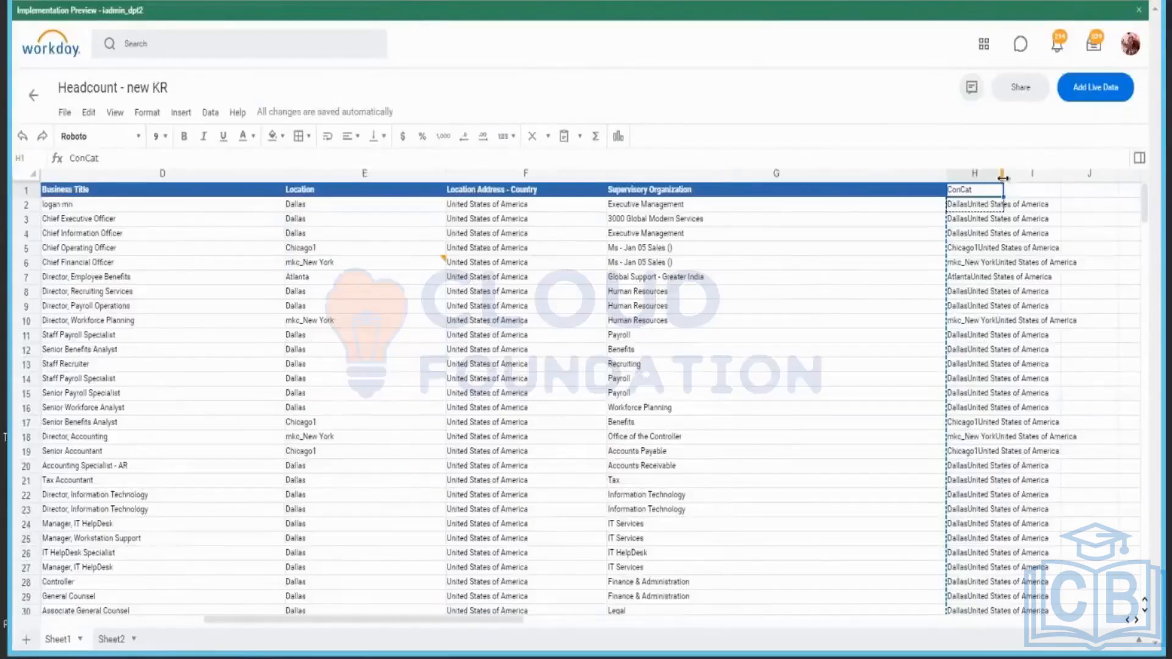
pyautogui.click(1024, 231)
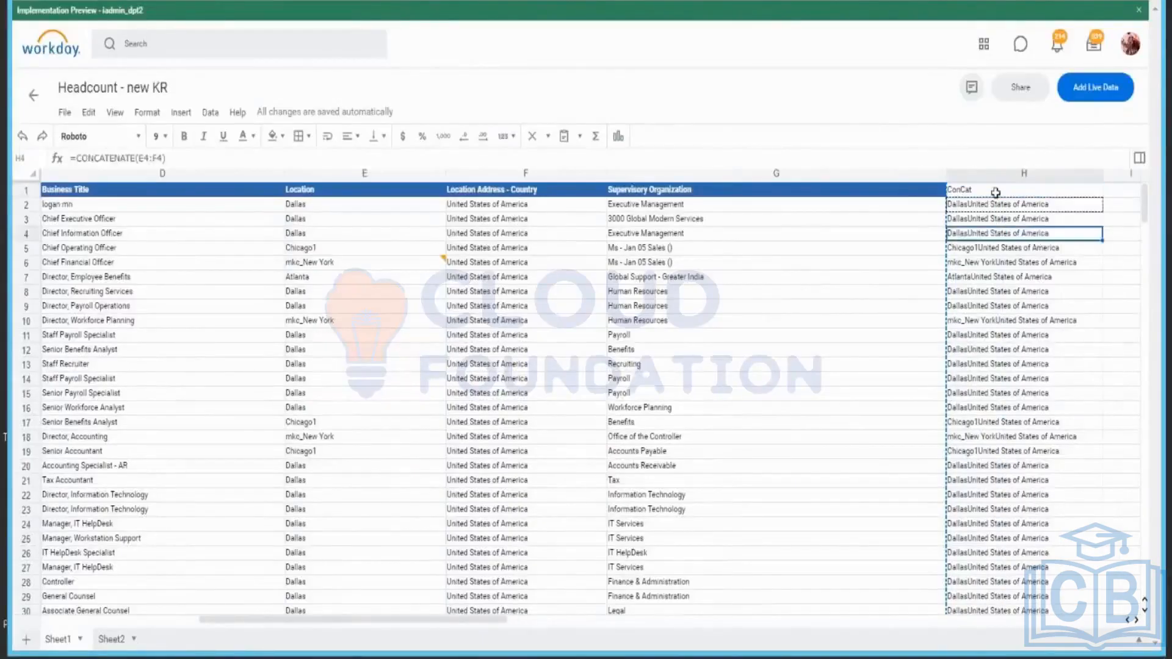
pyautogui.click(996, 191)
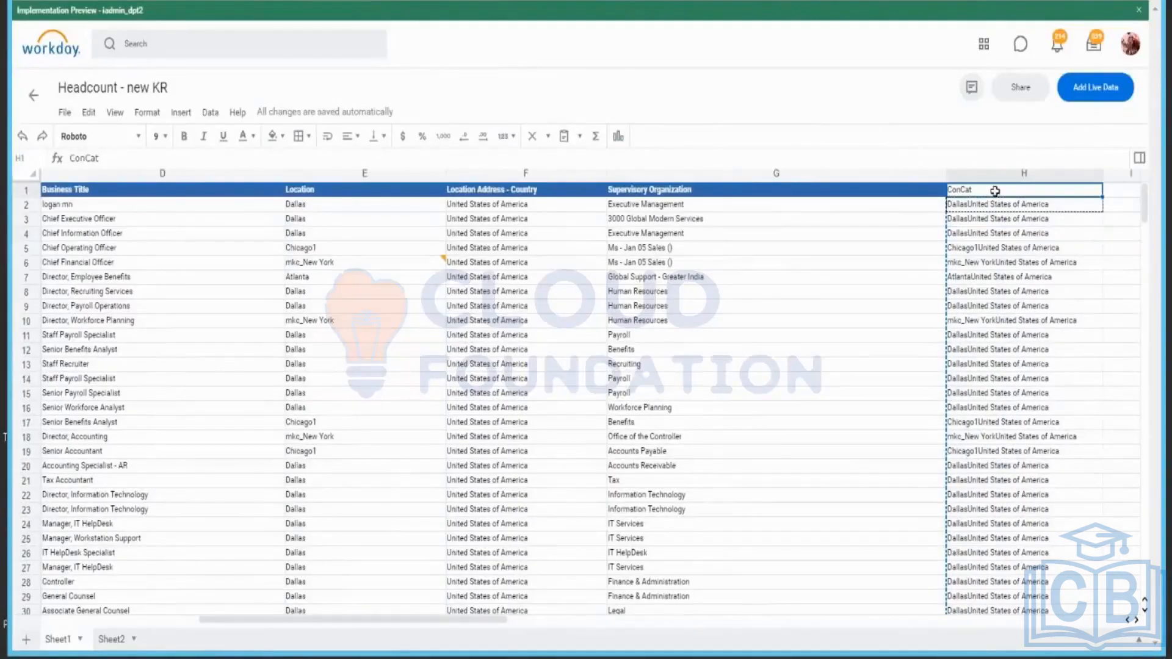
pyautogui.click(500, 229)
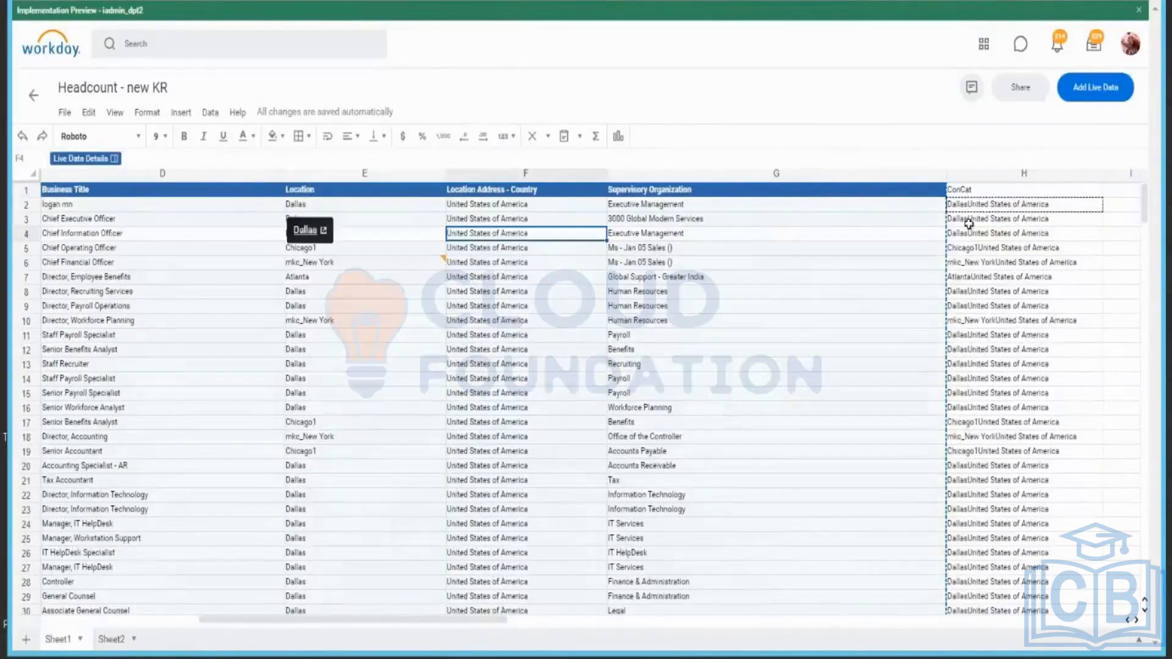
pyautogui.click(992, 205)
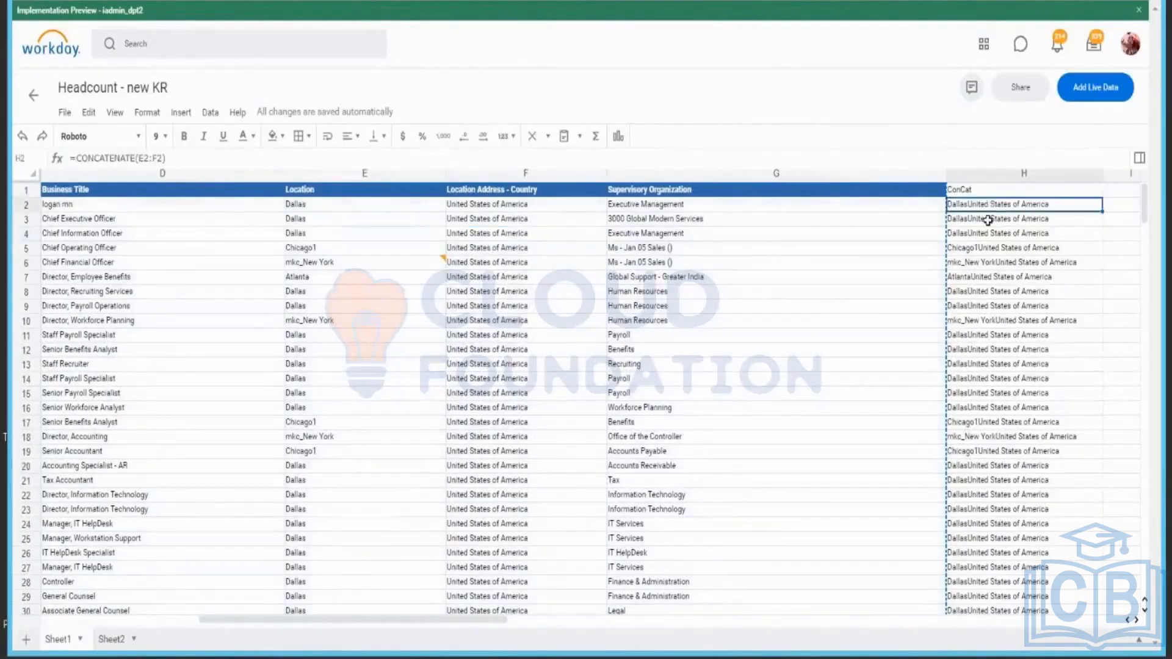
pyautogui.click(988, 192)
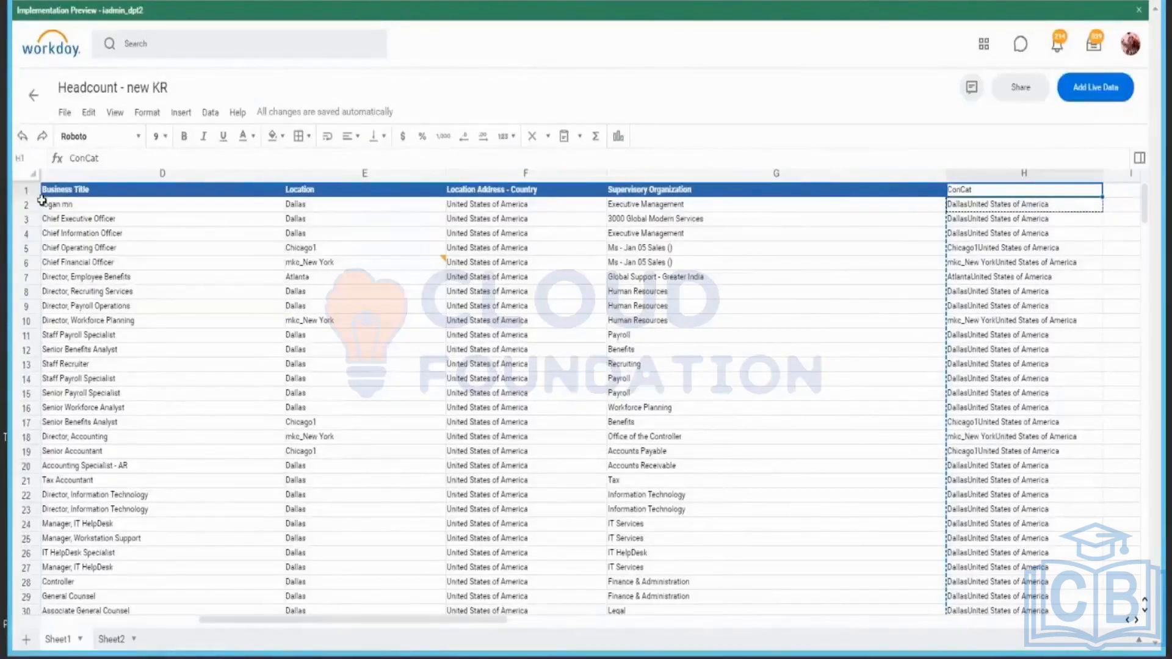
pyautogui.click(1020, 89)
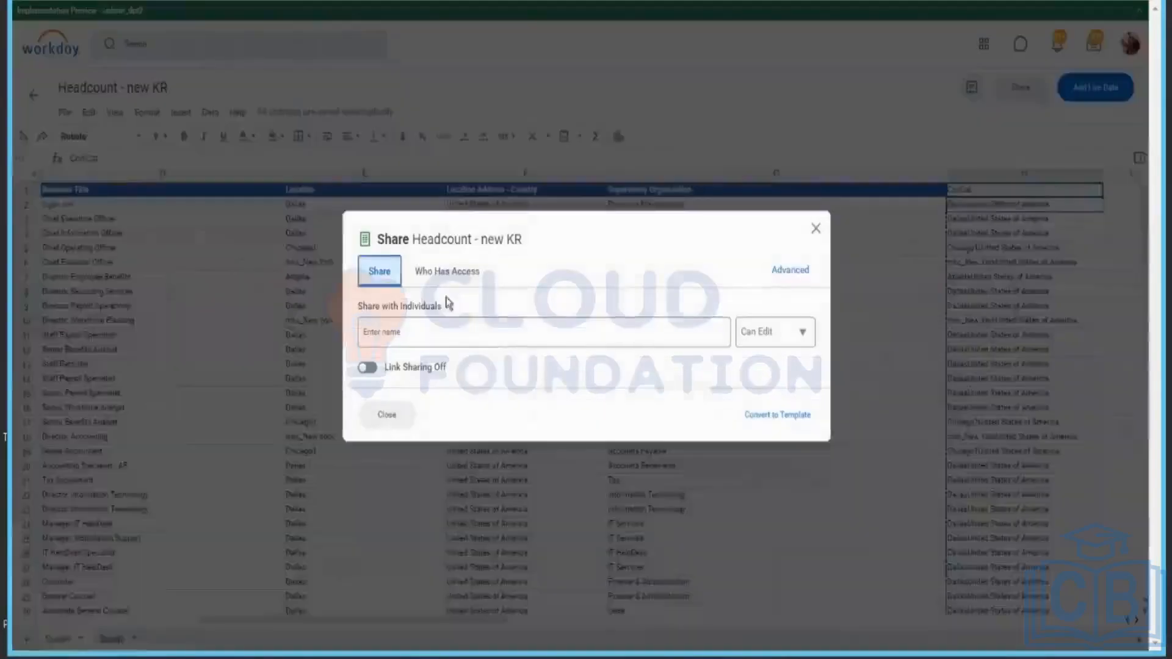
pyautogui.click(369, 367)
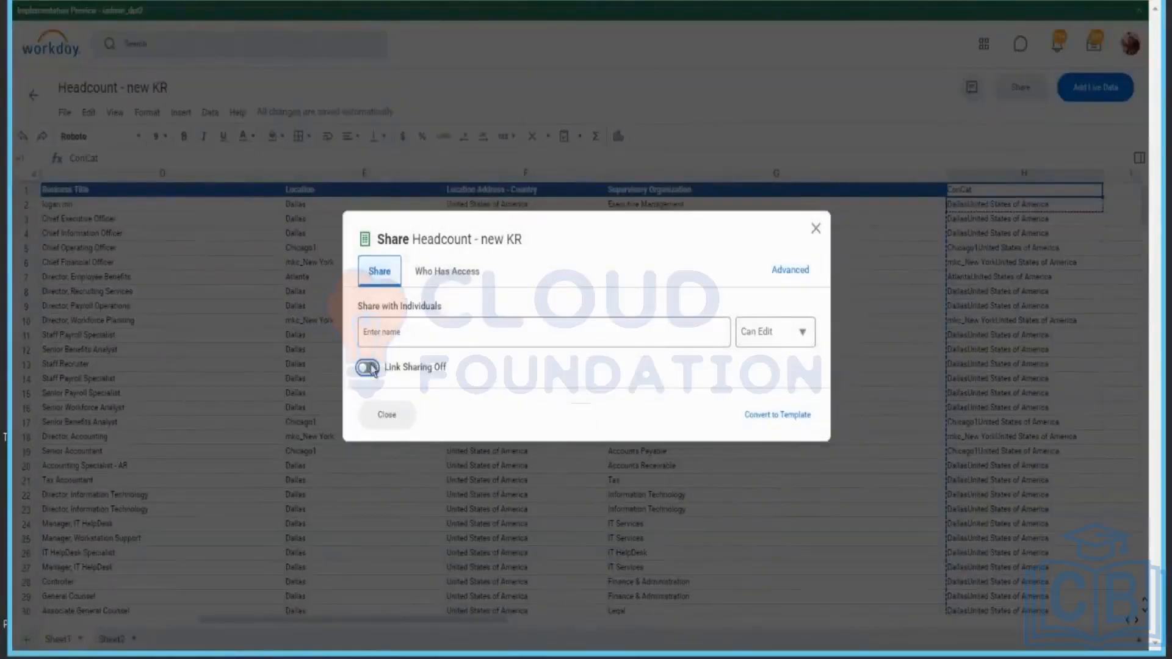
pyautogui.click(366, 355)
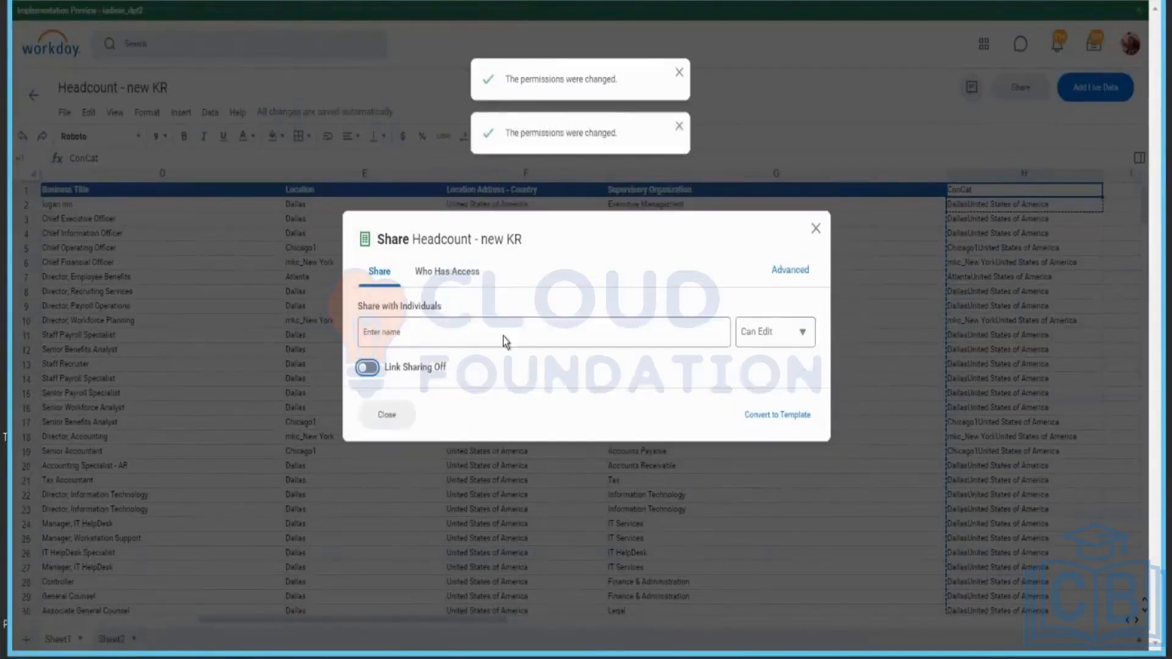
pyautogui.click(452, 276)
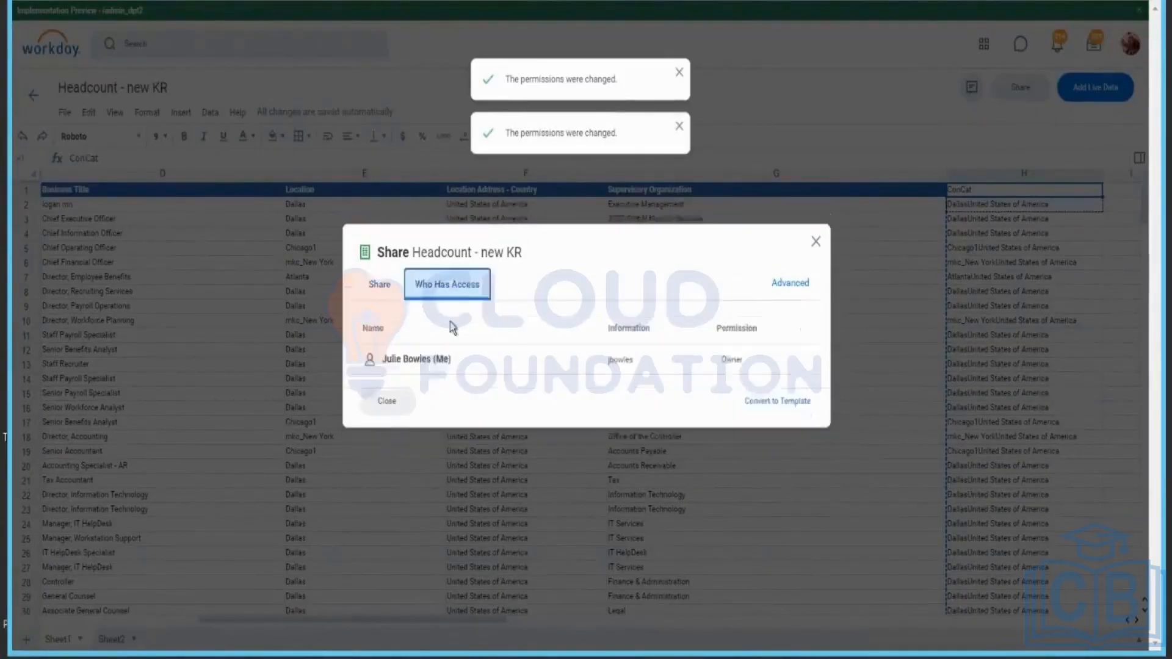
pyautogui.click(379, 282)
pyautogui.click(817, 231)
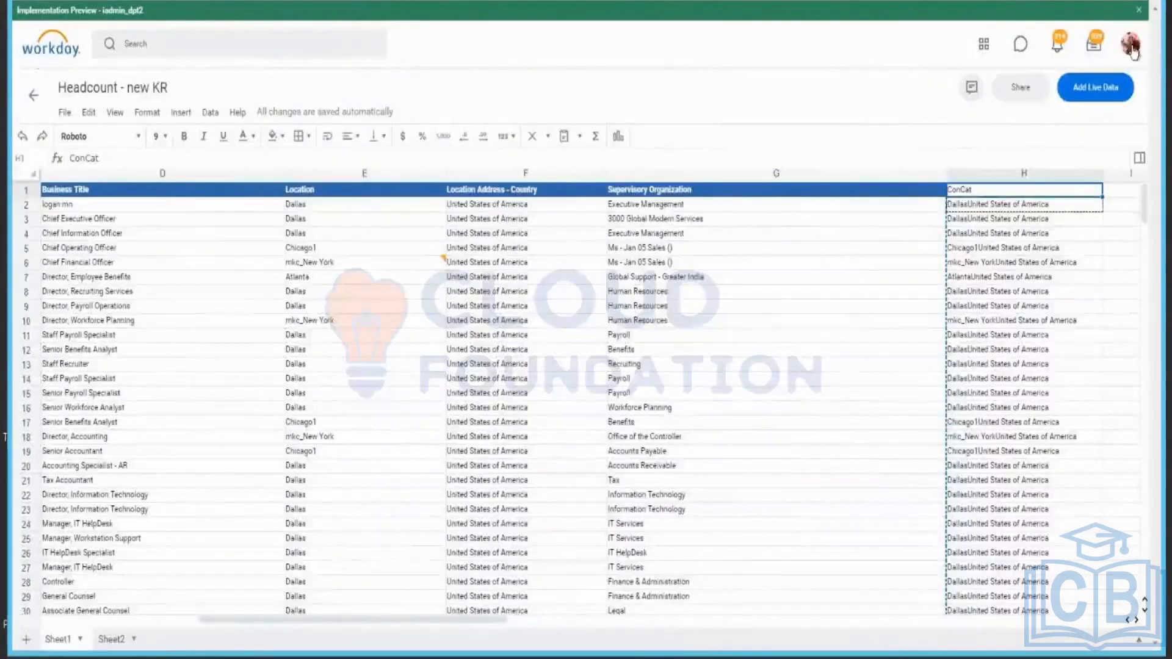
# - Switch to Drive and look through its file list, including 'Headcount - new KR'
pyautogui.click(1131, 48)
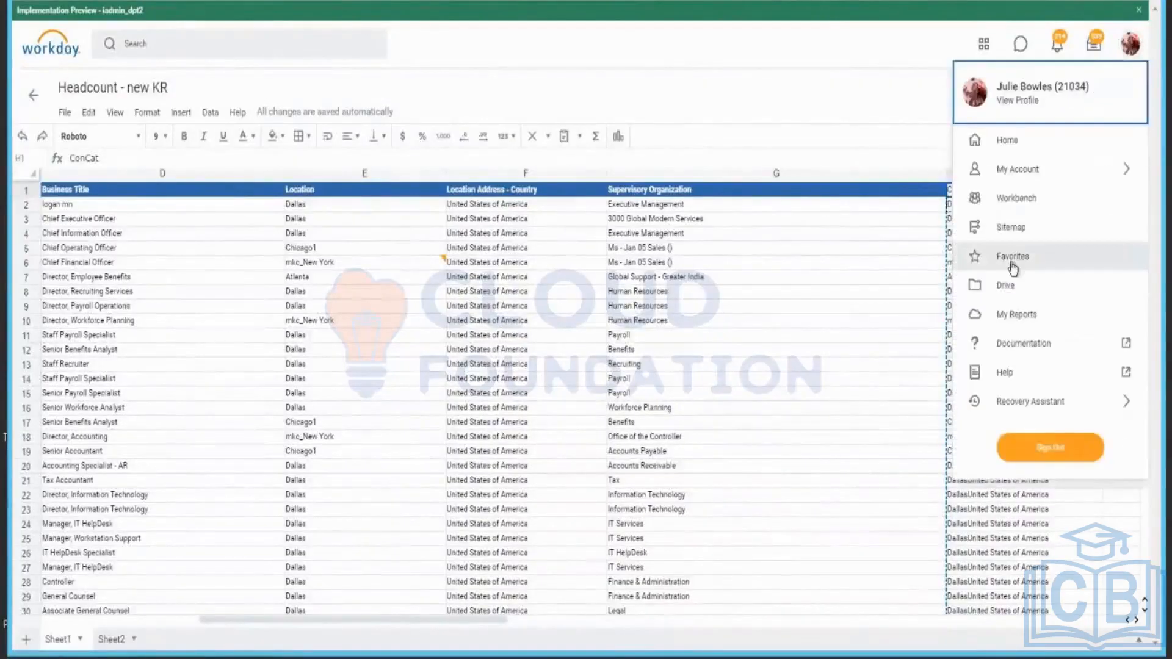
pyautogui.click(1005, 285)
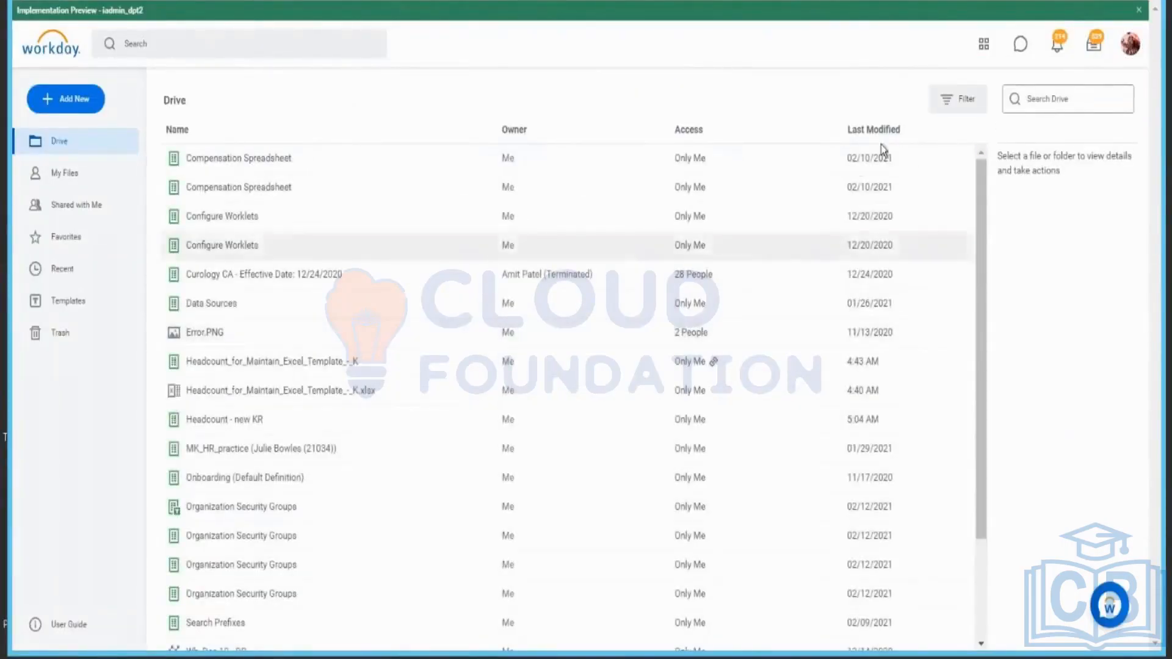
pyautogui.scroll(-3, 451, 508)
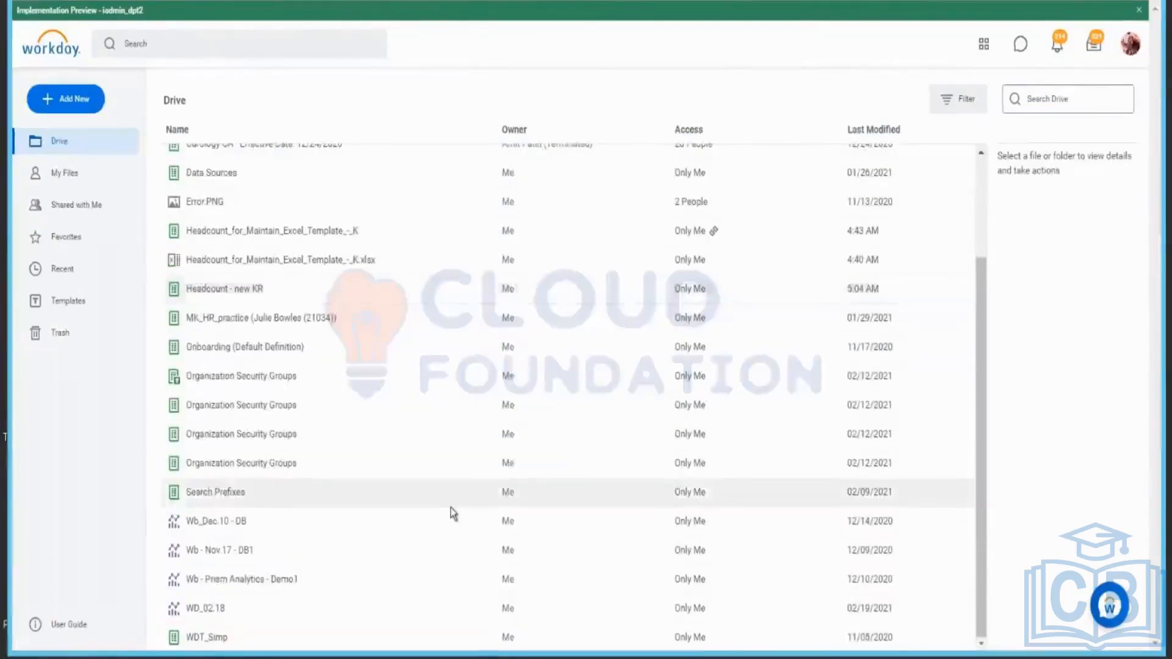
pyautogui.scroll(3, 450, 508)
pyautogui.scroll(-3, 450, 512)
pyautogui.scroll(3, 444, 488)
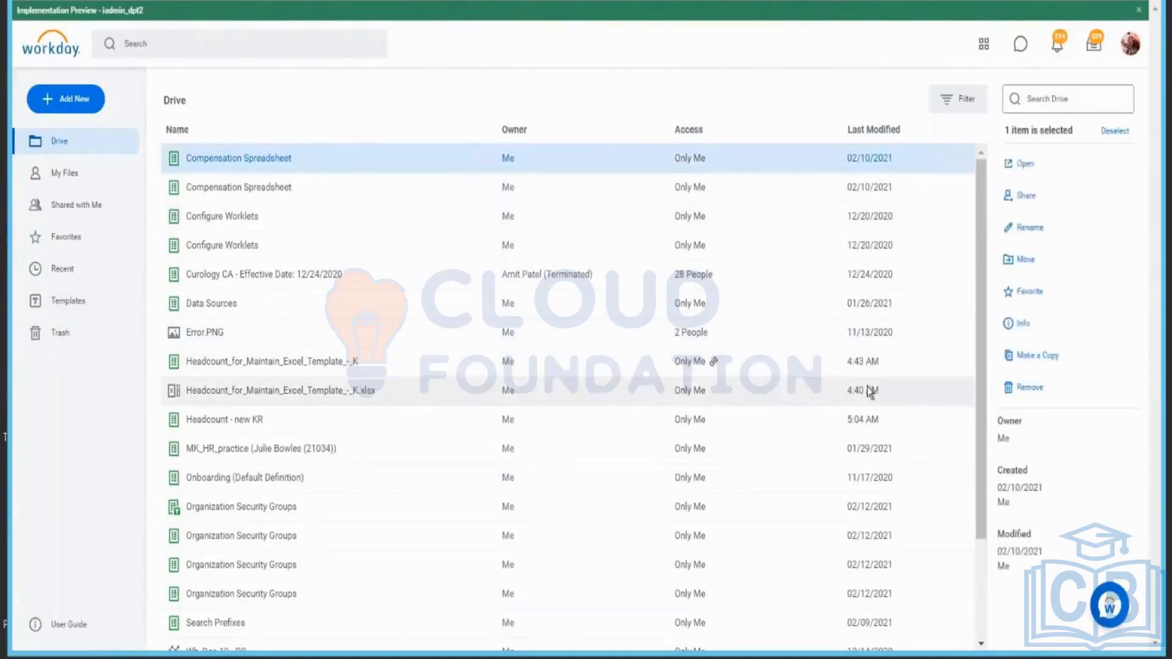
# - Go to the Workday home page and search for 'Create calc'
pyautogui.click(44, 58)
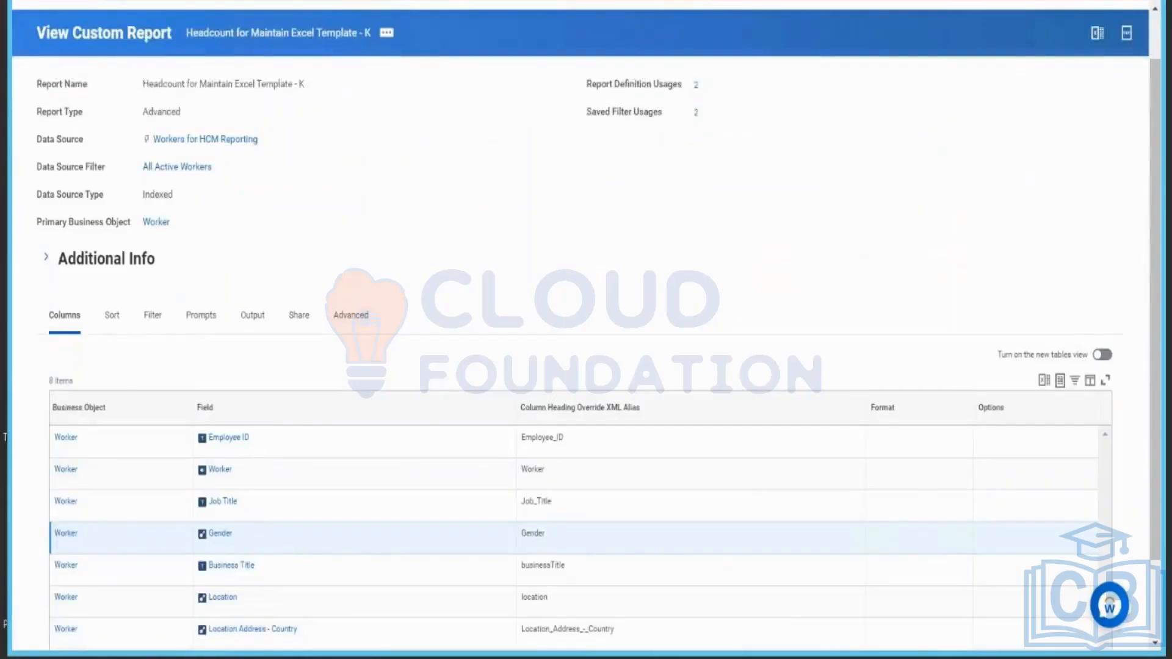
pyautogui.scroll(-2, 348, 219)
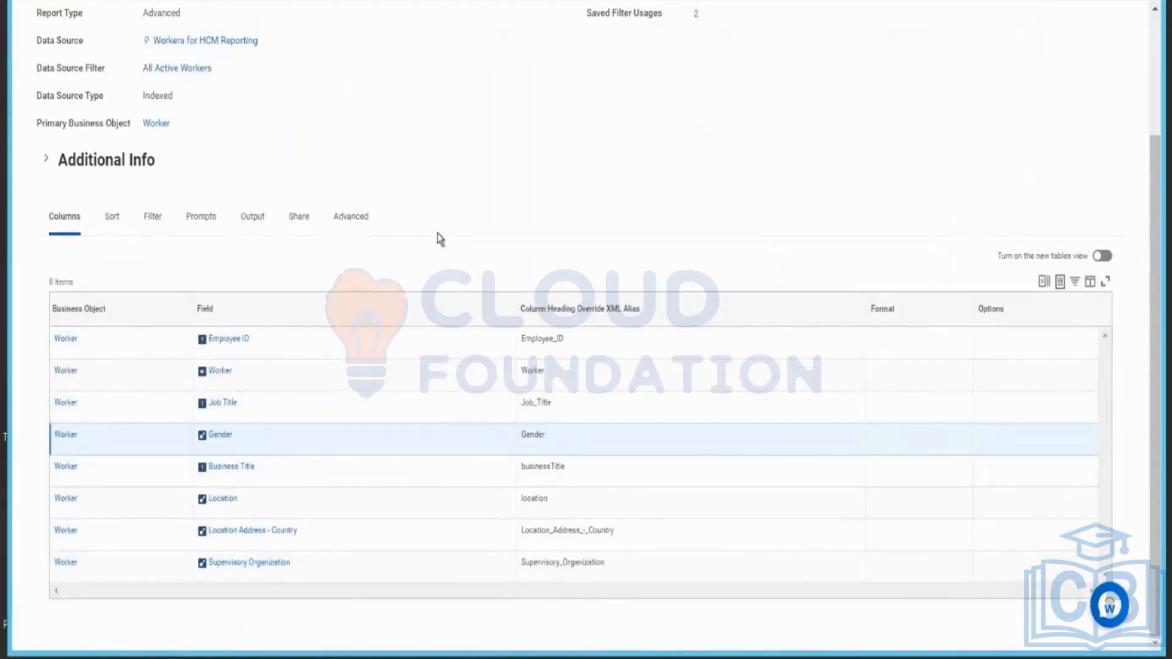
pyautogui.scroll(3, 440, 239)
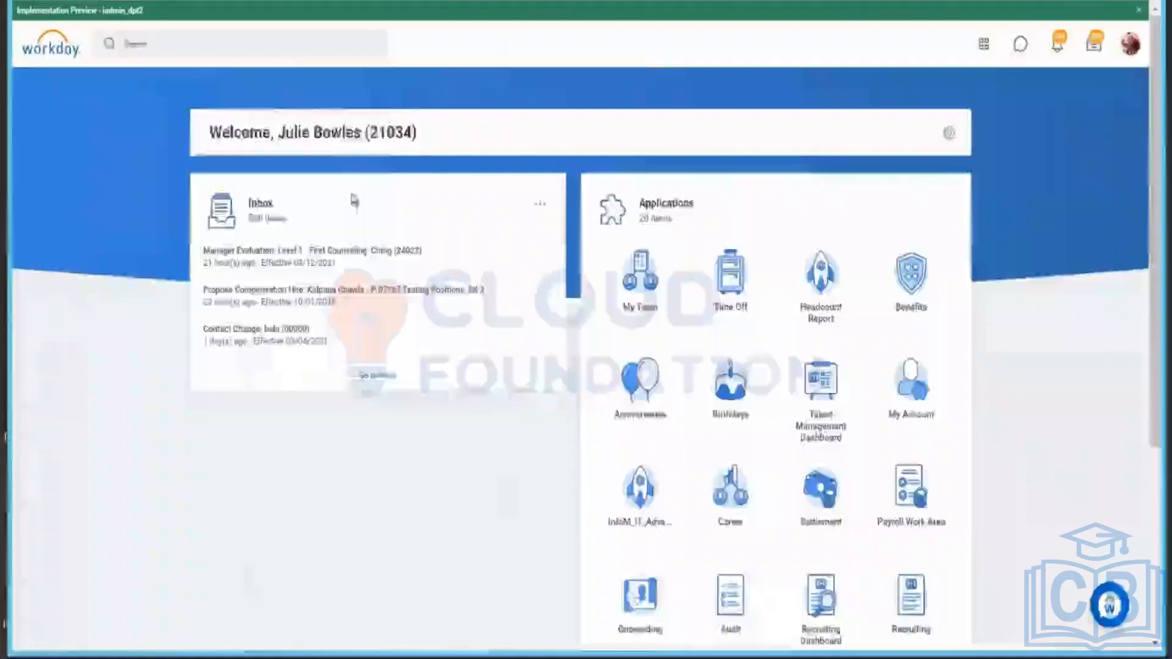
pyautogui.click(293, 52)
pyautogui.write('Create')
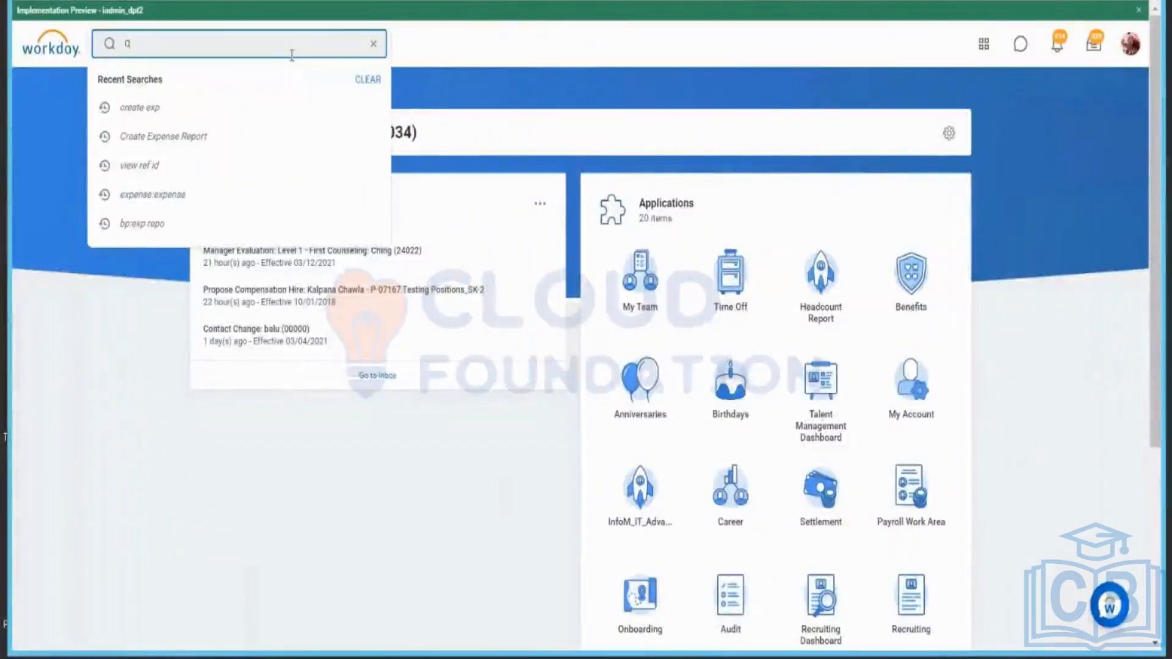
pyautogui.write(' a calc')
pyautogui.press('Return')
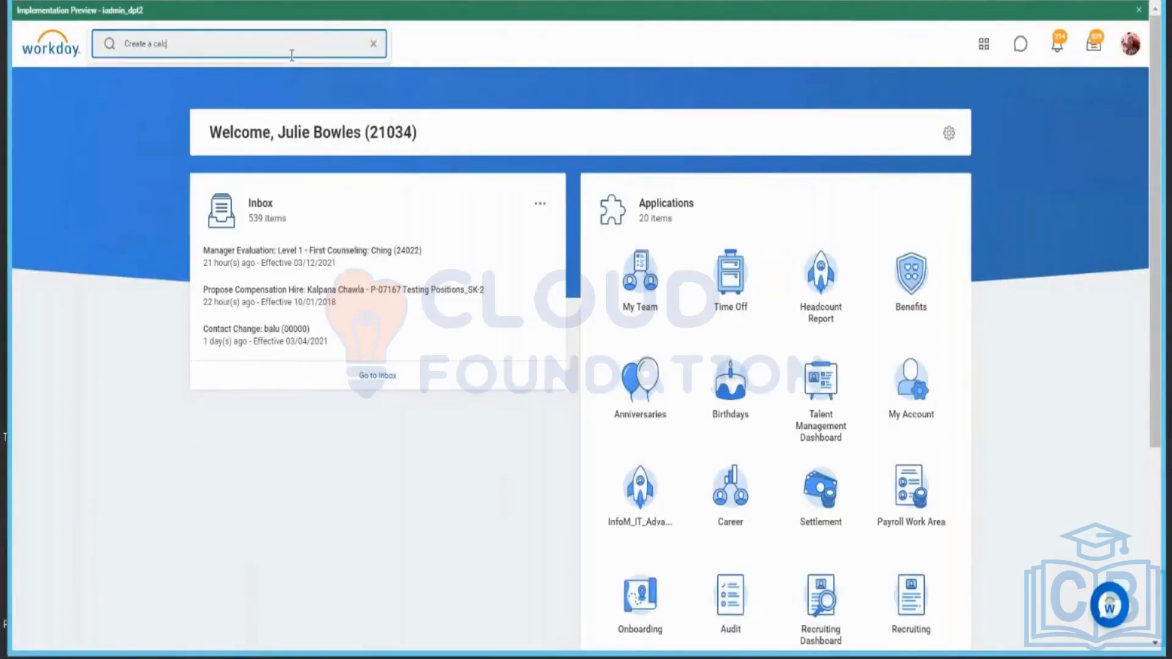
pyautogui.press('BackSpace')
pyautogui.press('BackSpace')
# - Open the Create Calculated Field task and set its Business Object to Worker
pyautogui.click(250, 83)
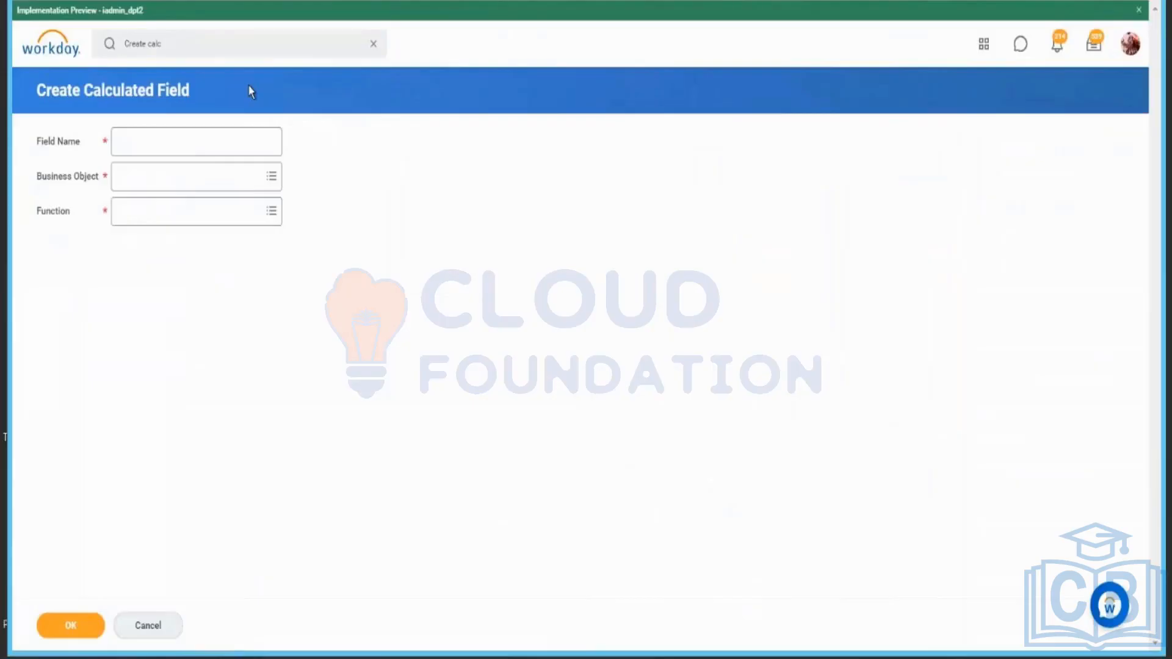
pyautogui.click(249, 138)
pyautogui.click(210, 176)
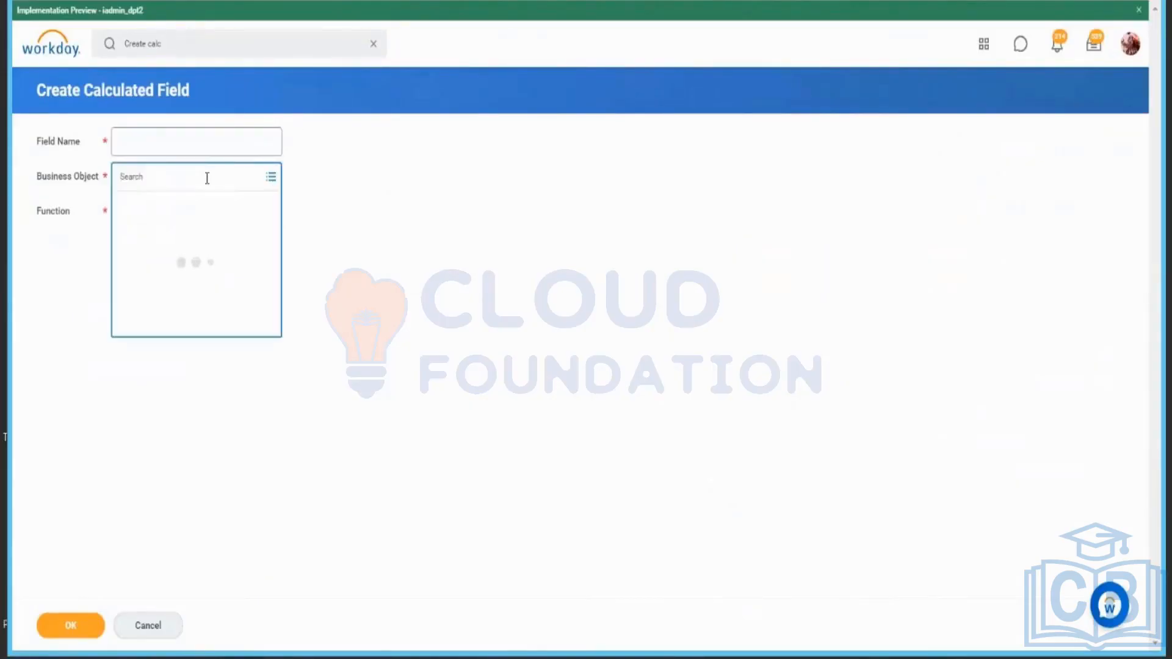
pyautogui.write('Worker')
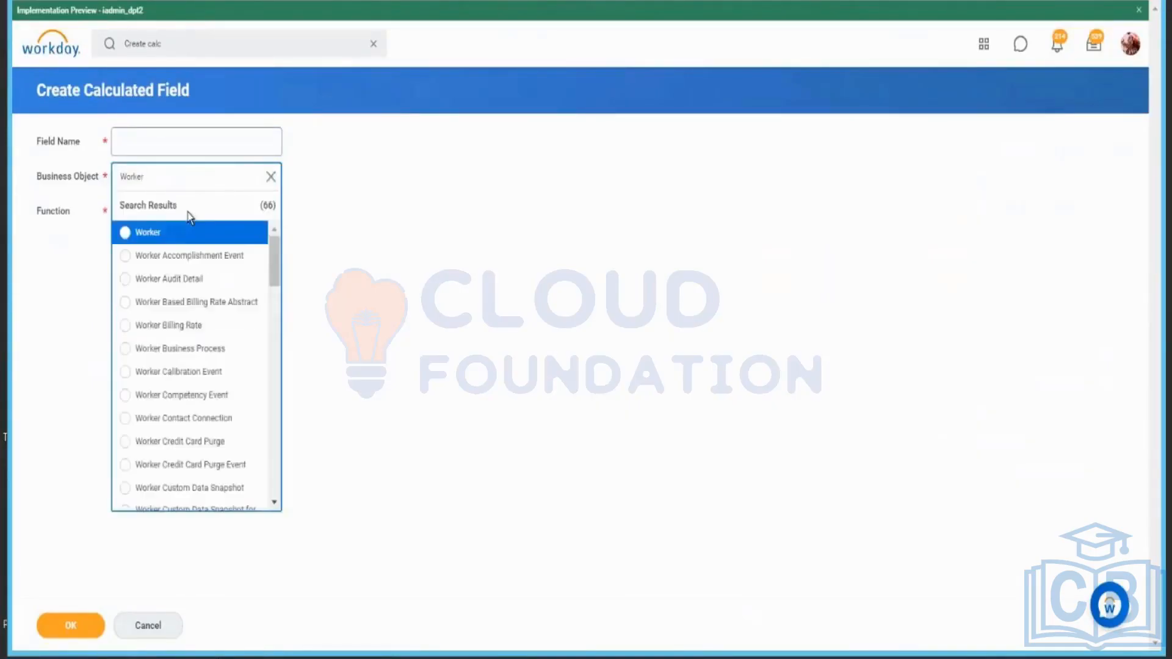
pyautogui.press('Return')
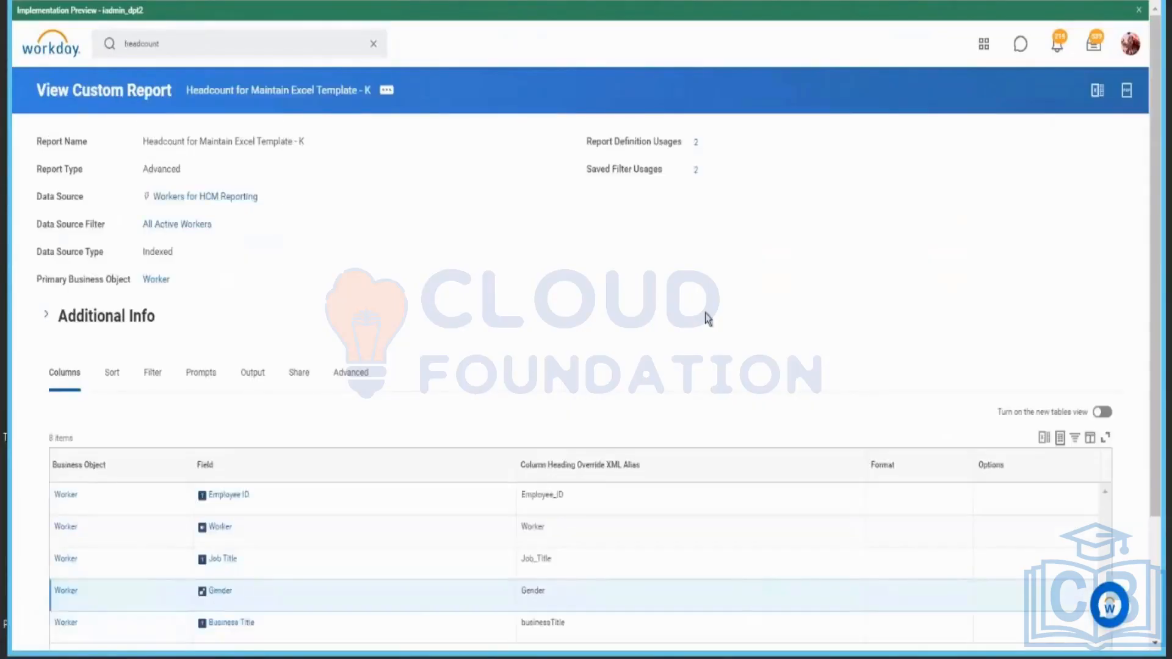
pyautogui.scroll(-3, 705, 313)
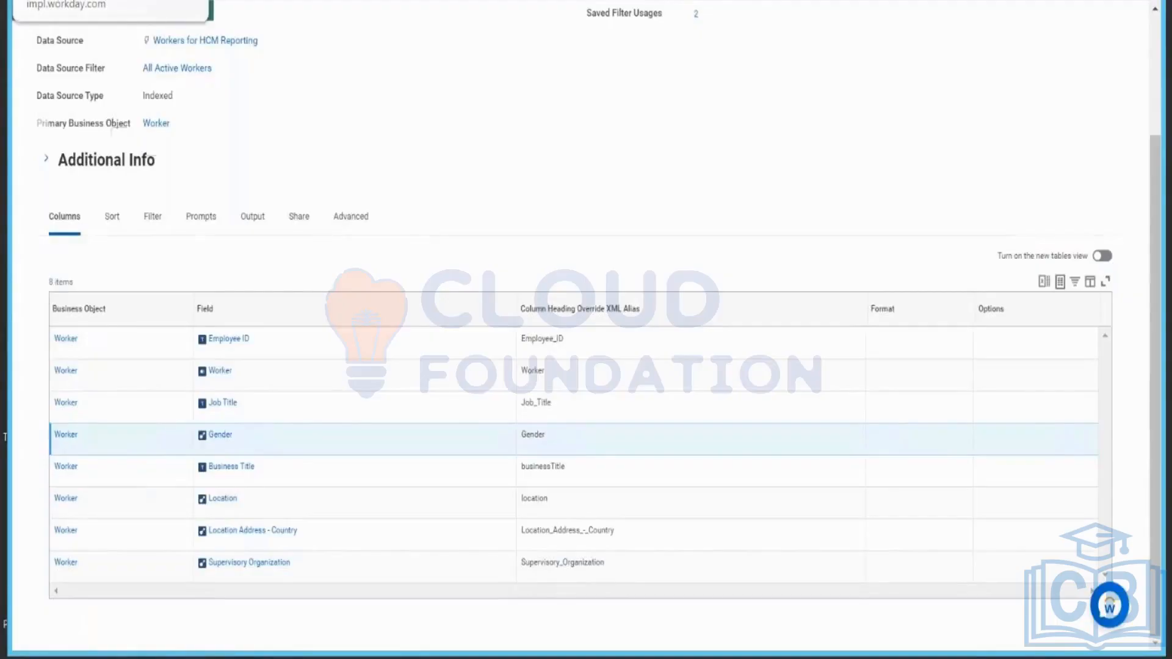
pyautogui.click(67, 0)
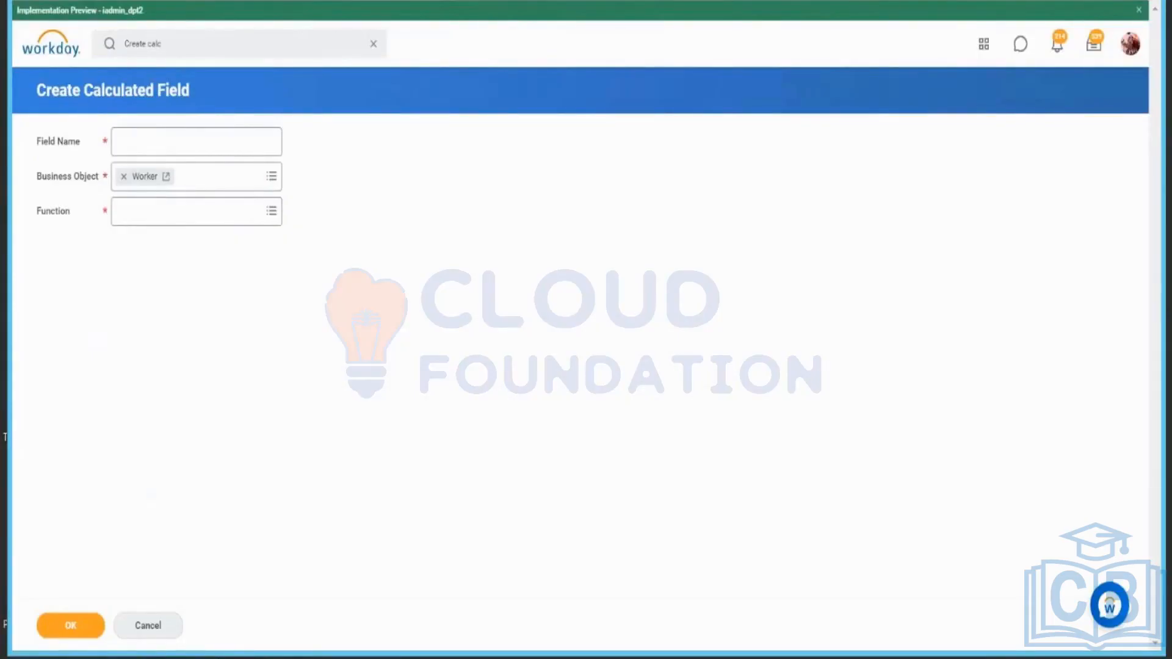
# - Open the Function prompt to list the available calculation functions
pyautogui.click(229, 218)
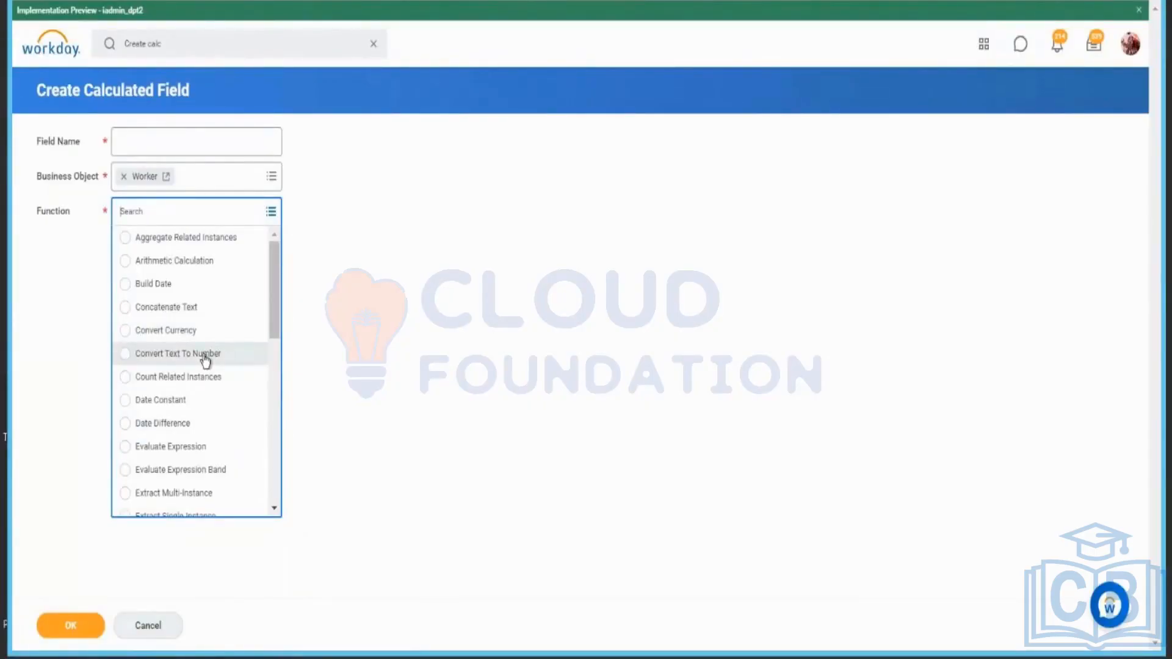
# - Scroll the function list past options like Evaluate Expression Band and Format Date
pyautogui.scroll(-3, 205, 360)
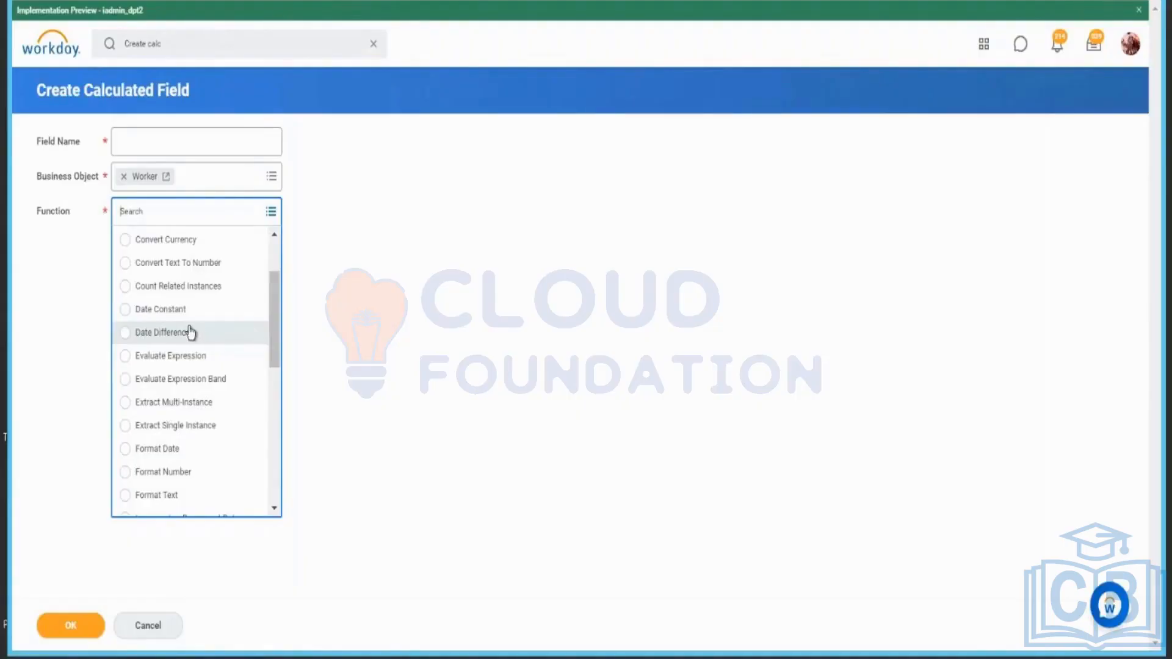
pyautogui.scroll(-2, 238, 342)
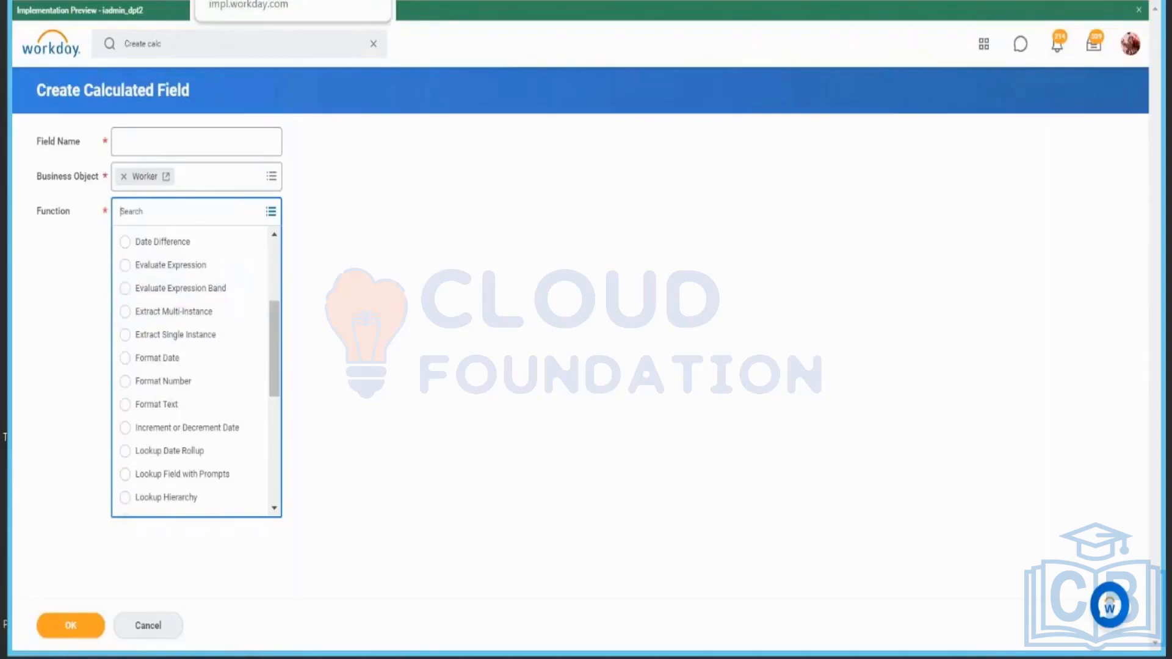
# - Review the custom report's Filter and Prompts tabs, then return to Create Calculated Field
pyautogui.click(293, 1)
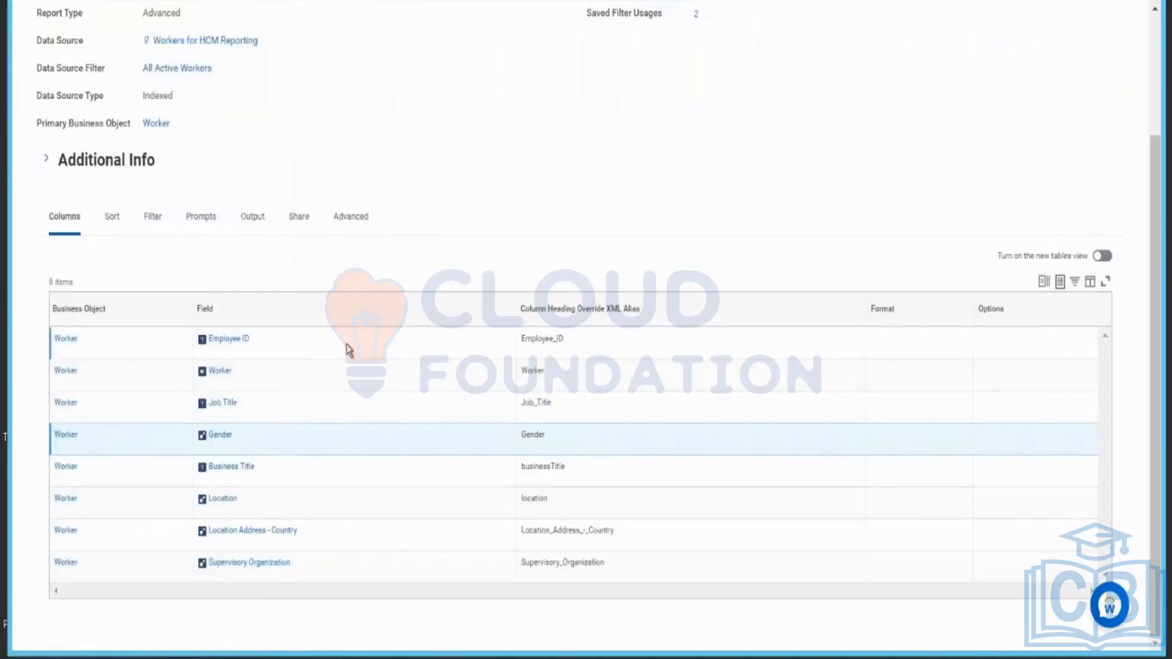
pyautogui.scroll(3, 349, 350)
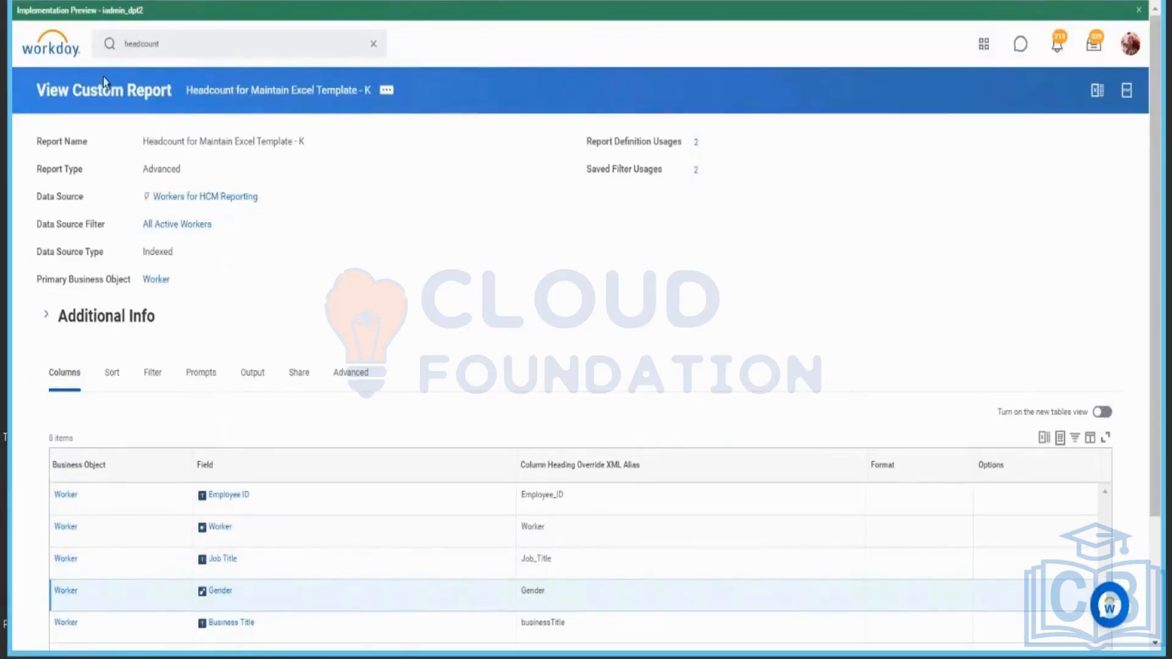
pyautogui.click(151, 371)
pyautogui.scroll(-2, 277, 275)
pyautogui.click(201, 274)
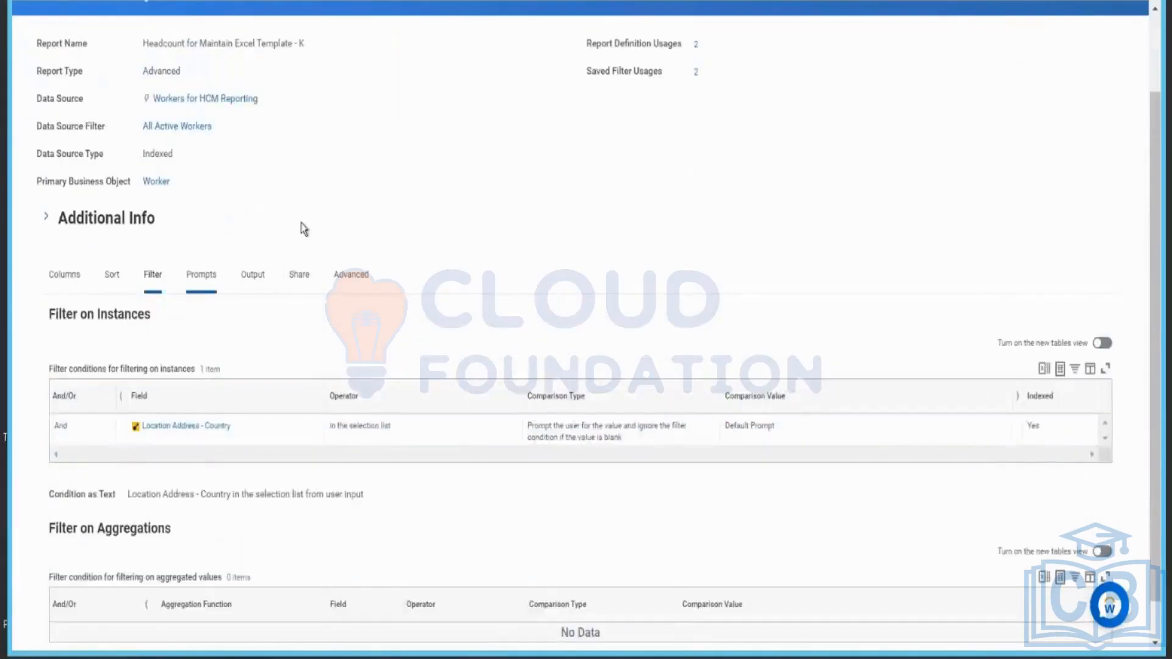
pyautogui.scroll(-2, 321, 221)
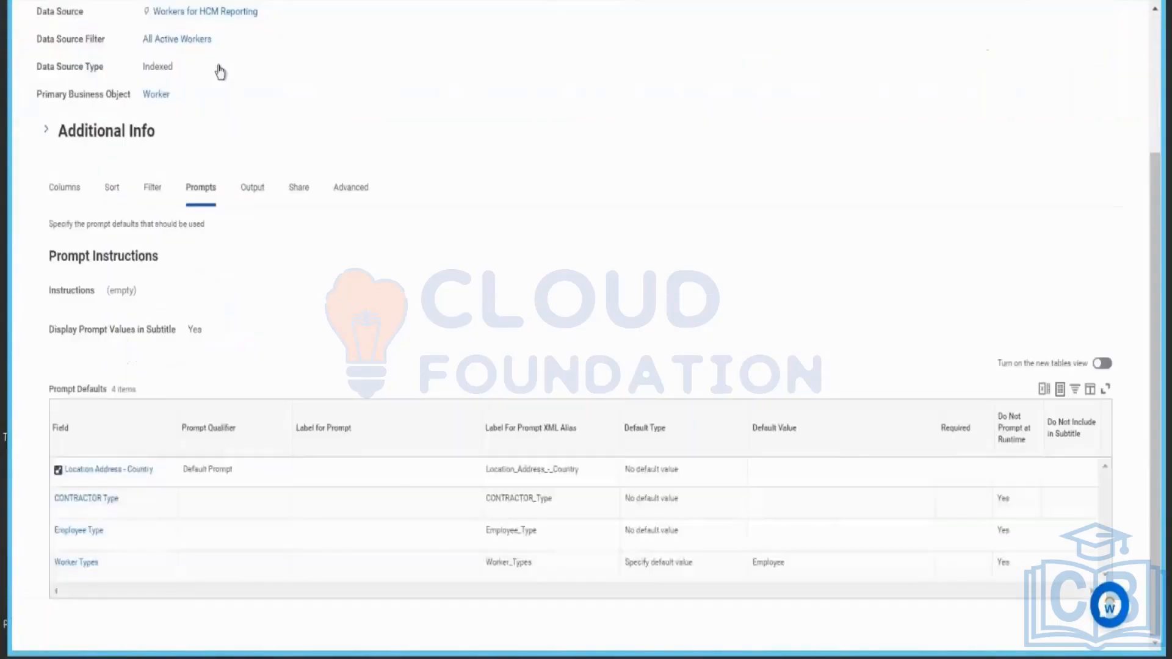
pyautogui.click(74, 191)
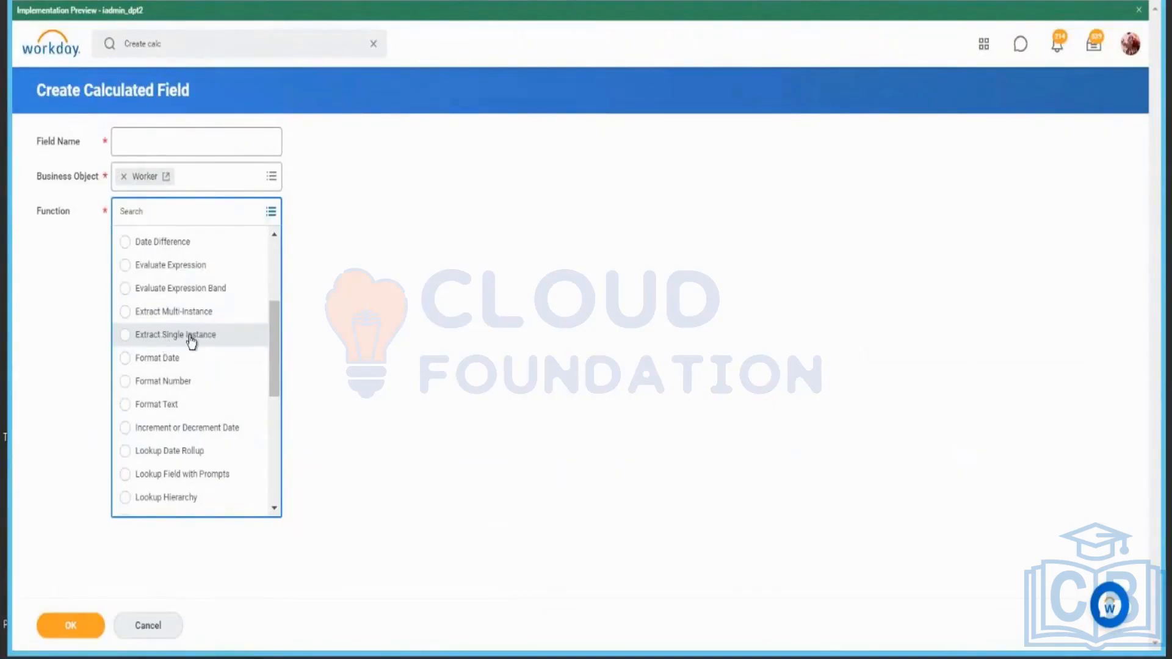
pyautogui.scroll(-2, 191, 342)
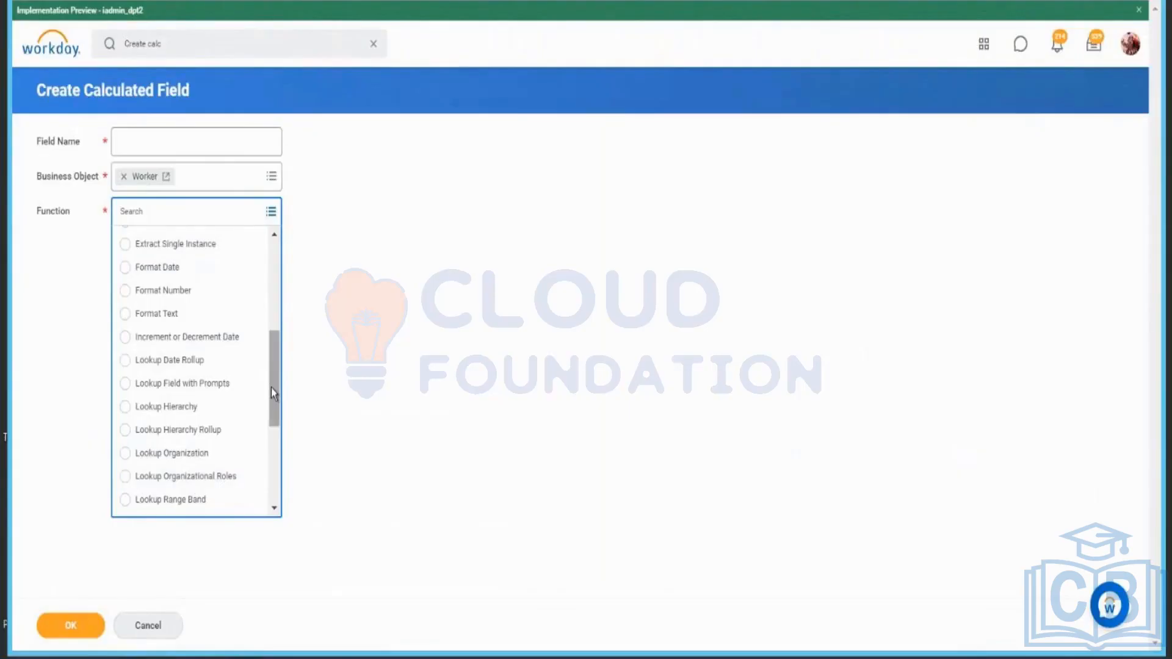
pyautogui.scroll(2, 193, 335)
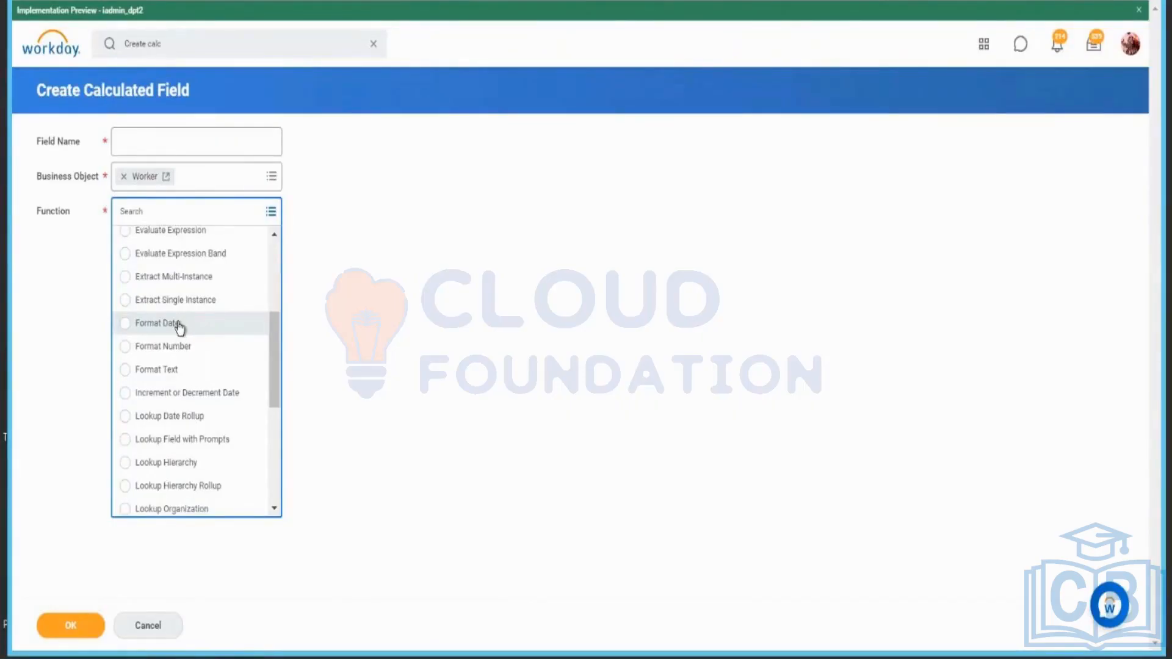
pyautogui.scroll(-2, 179, 328)
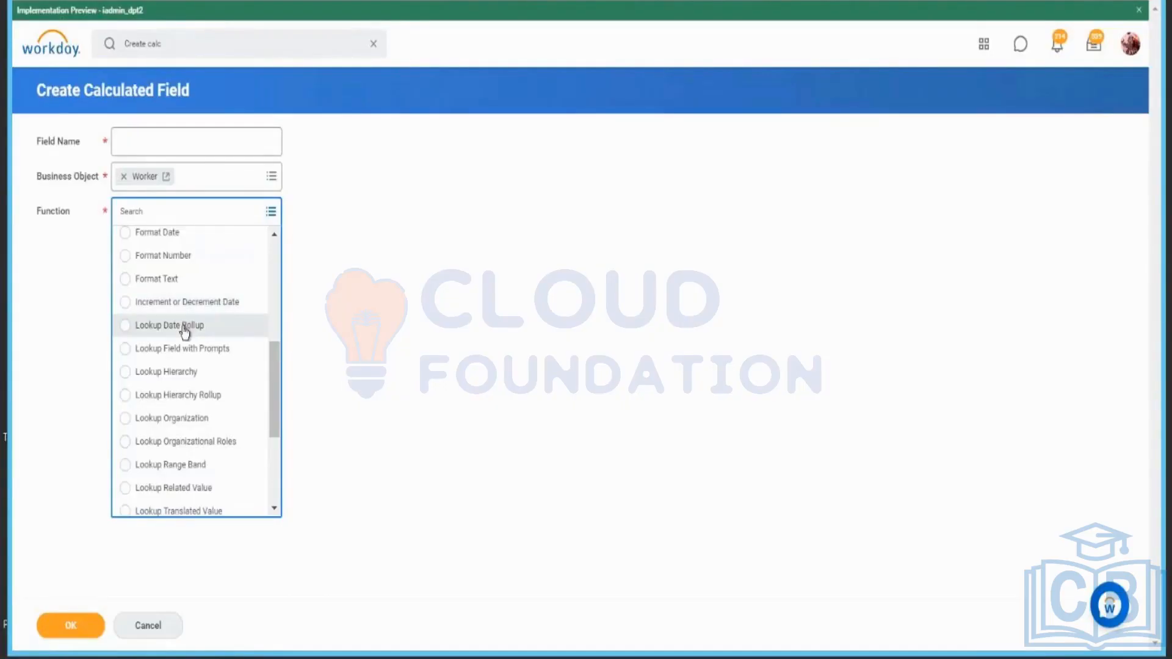
pyautogui.scroll(-2, 186, 330)
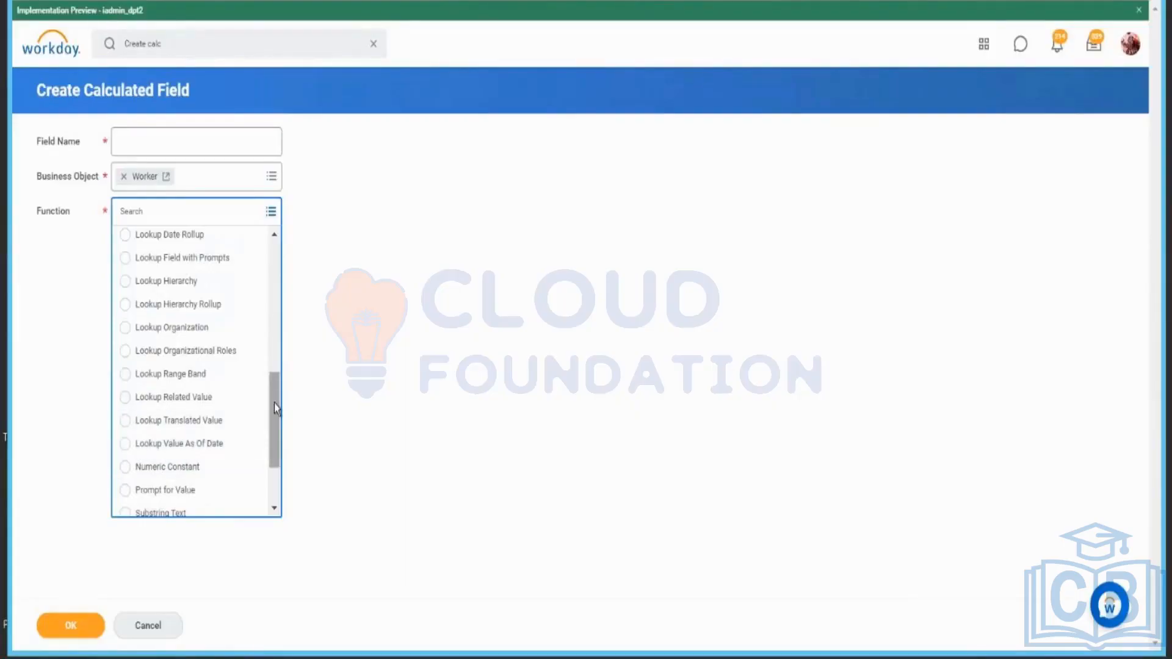
pyautogui.moveTo(281, 426); pyautogui.dragTo(281, 455)
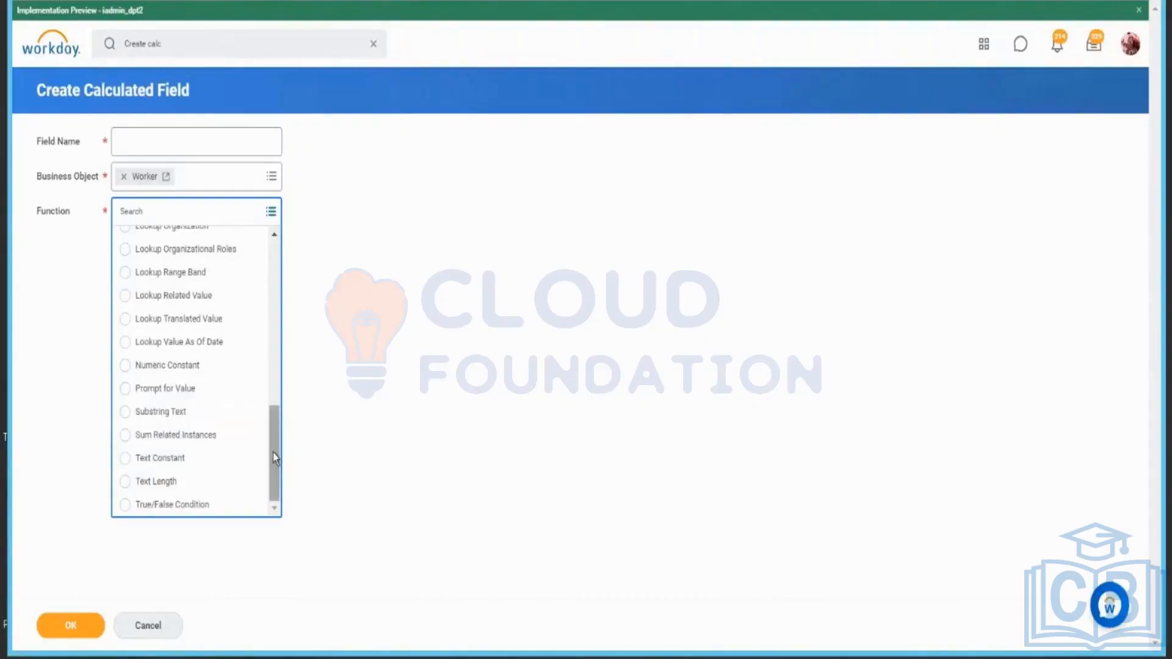
pyautogui.moveTo(274, 422); pyautogui.dragTo(285, 274)
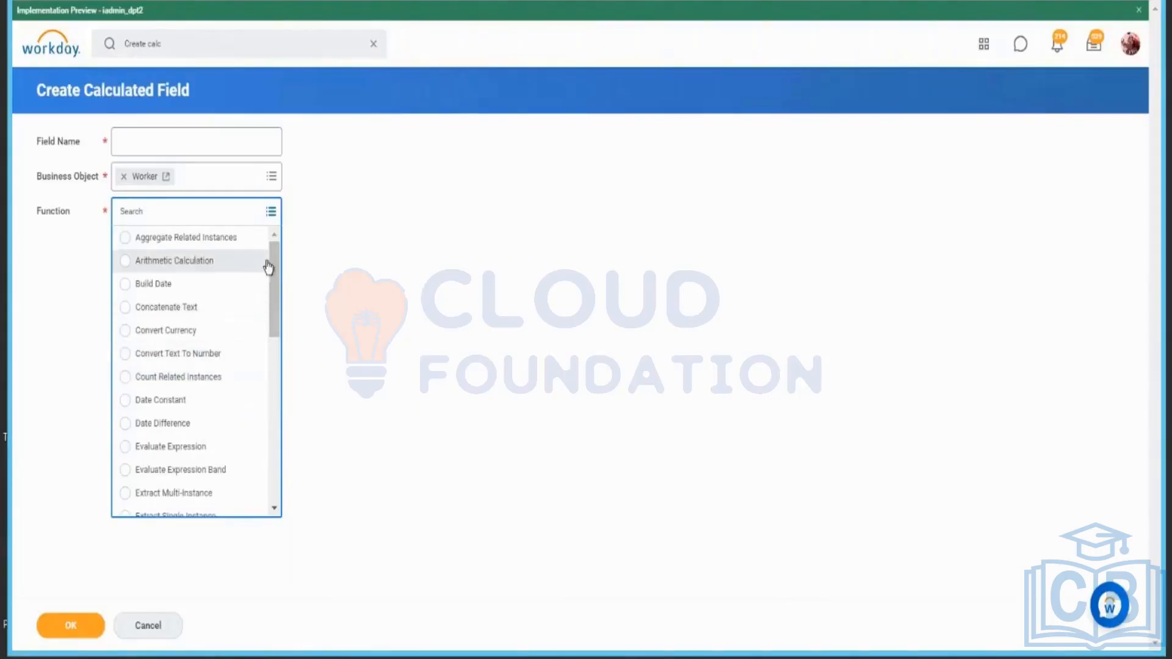
pyautogui.moveTo(272, 266); pyautogui.dragTo(269, 434)
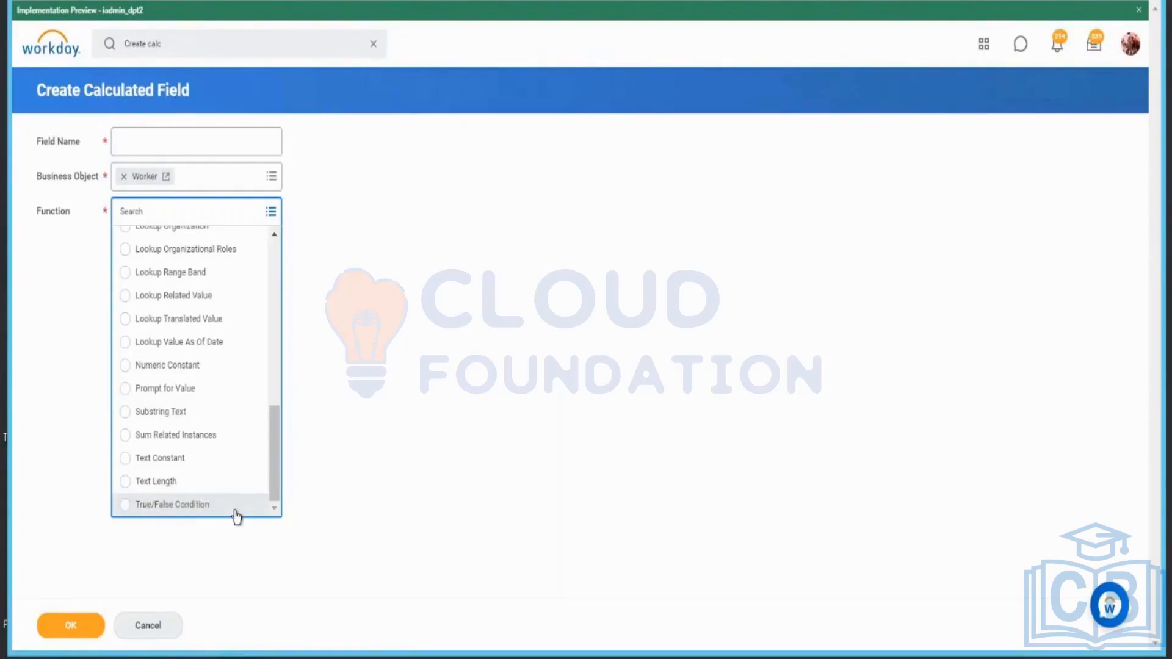
pyautogui.scroll(8, 233, 435)
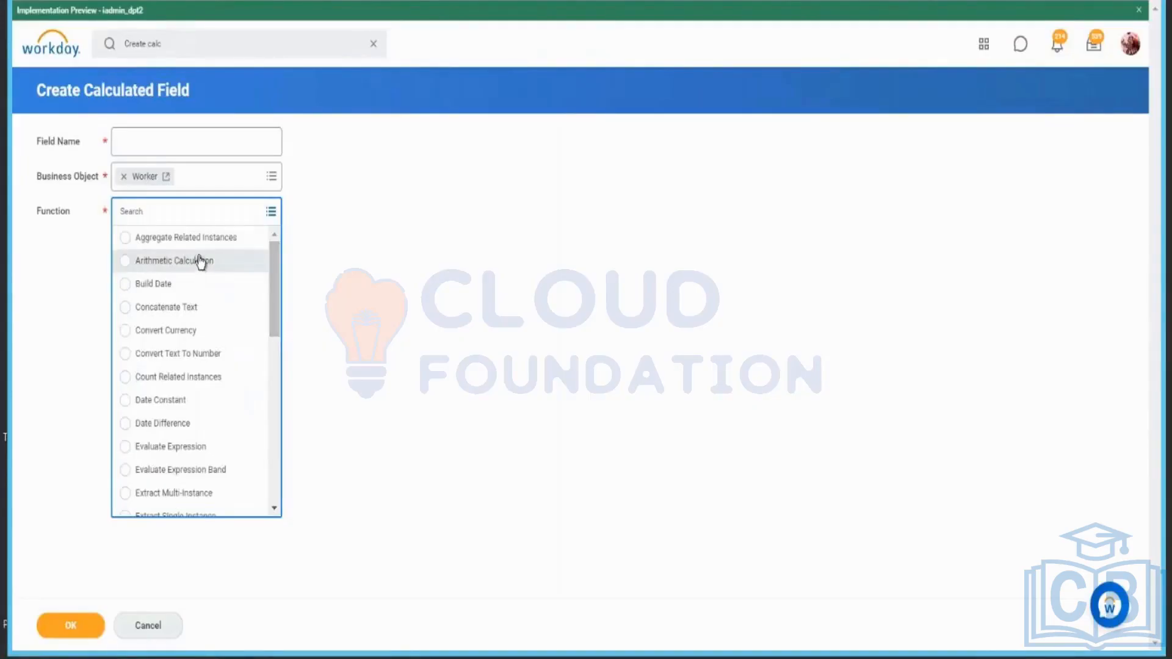
pyautogui.scroll(-2, 204, 249)
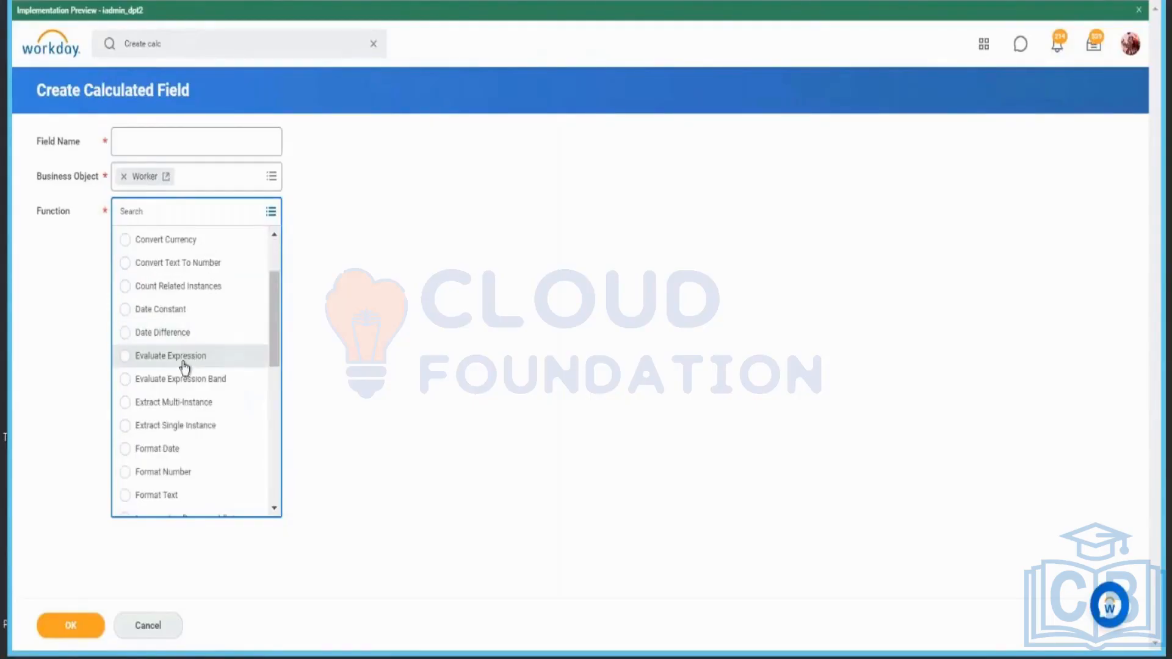
pyautogui.scroll(-5, 183, 364)
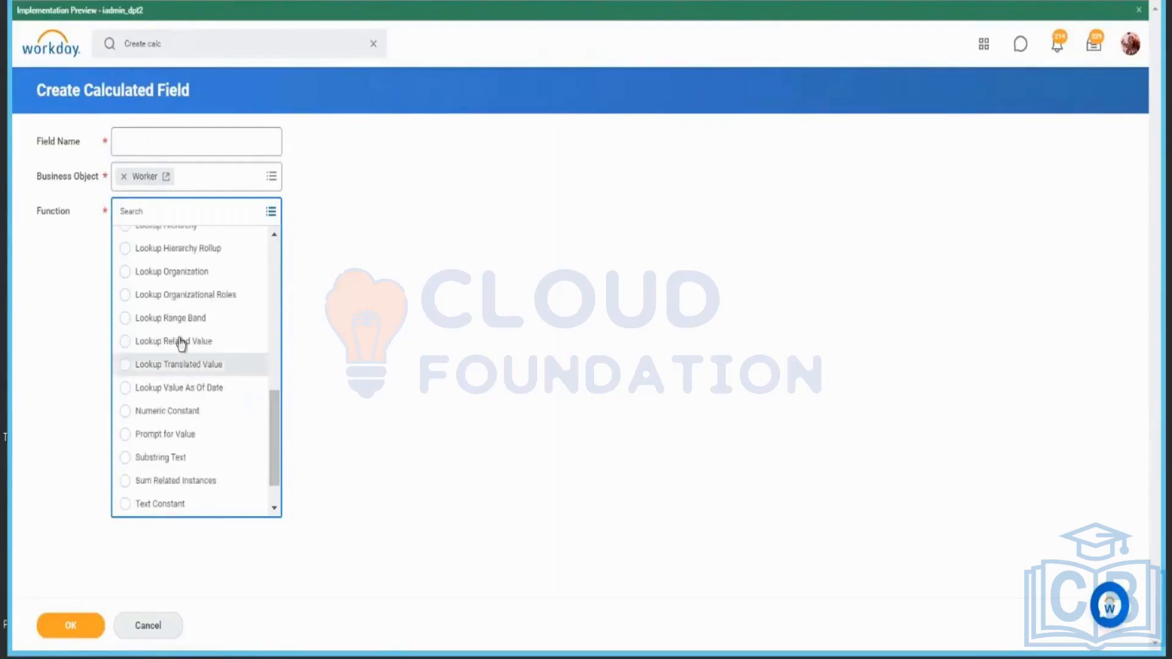
pyautogui.scroll(-1, 171, 351)
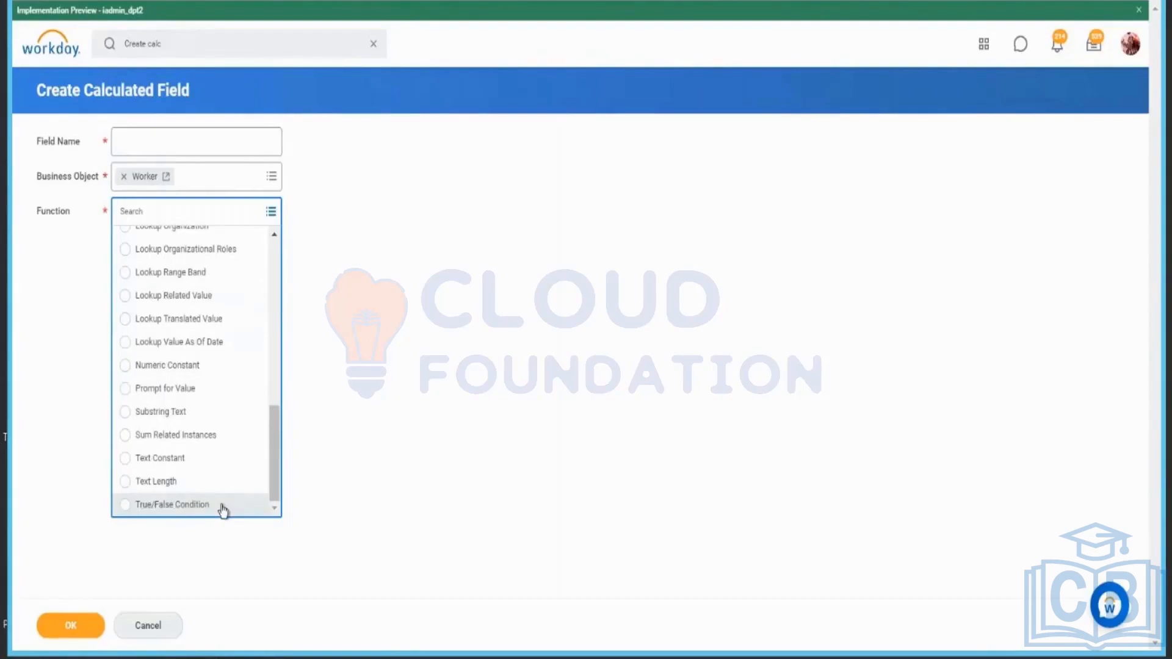
pyautogui.scroll(10, 223, 512)
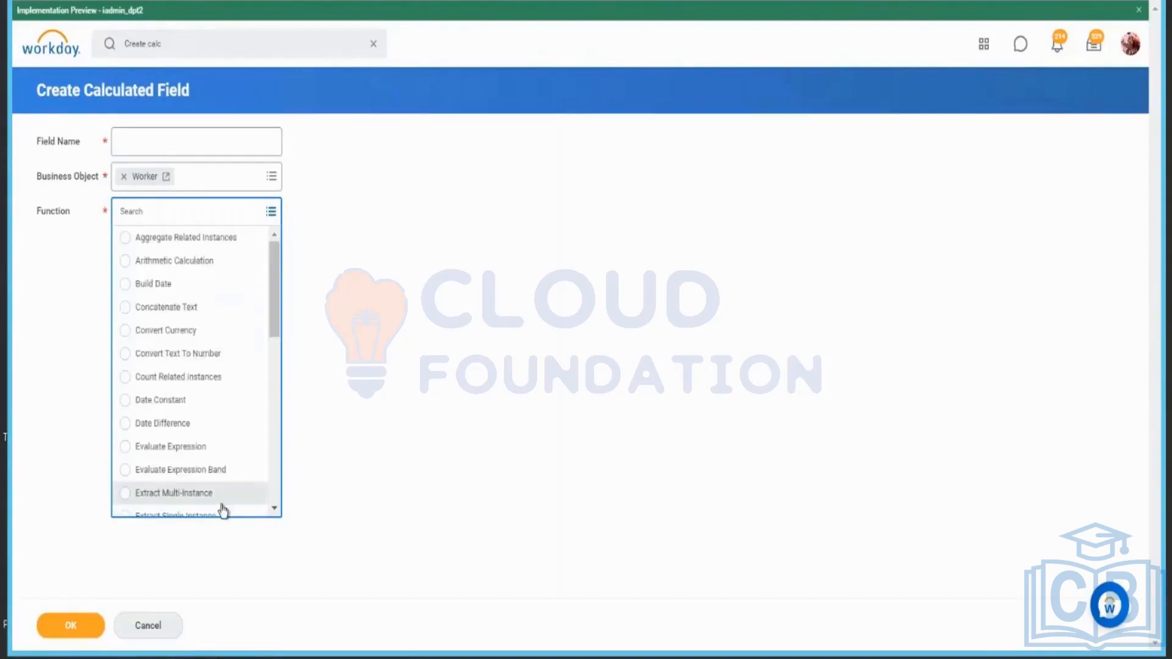
pyautogui.scroll(-10, 223, 511)
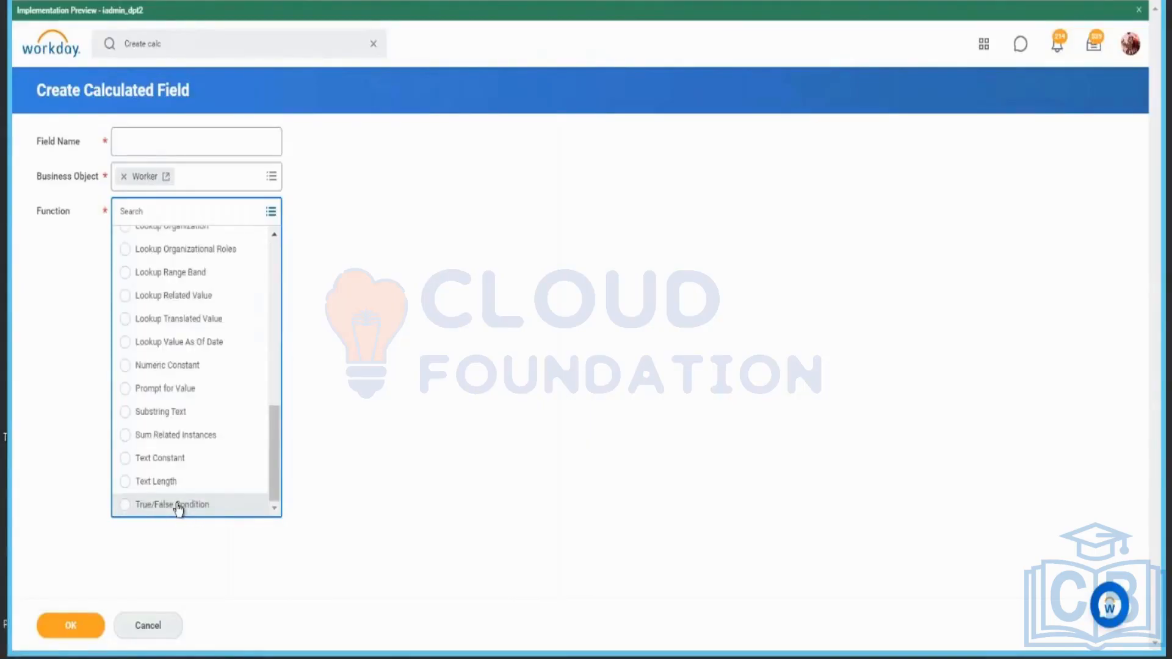
pyautogui.scroll(5, 259, 462)
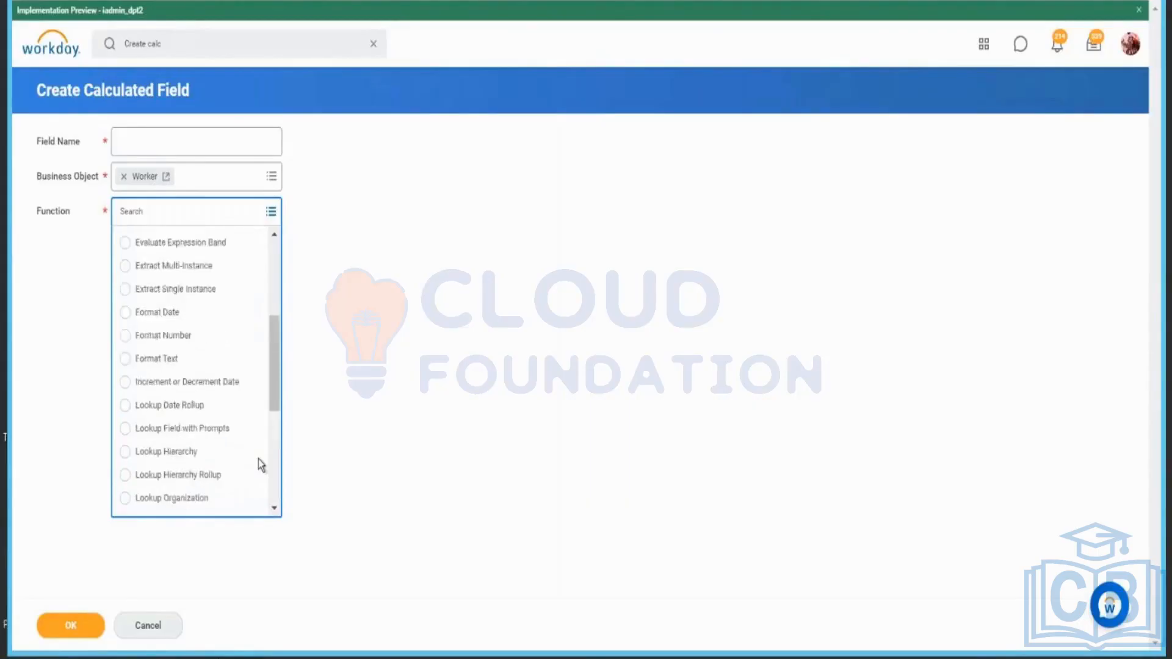
pyautogui.scroll(3, 258, 465)
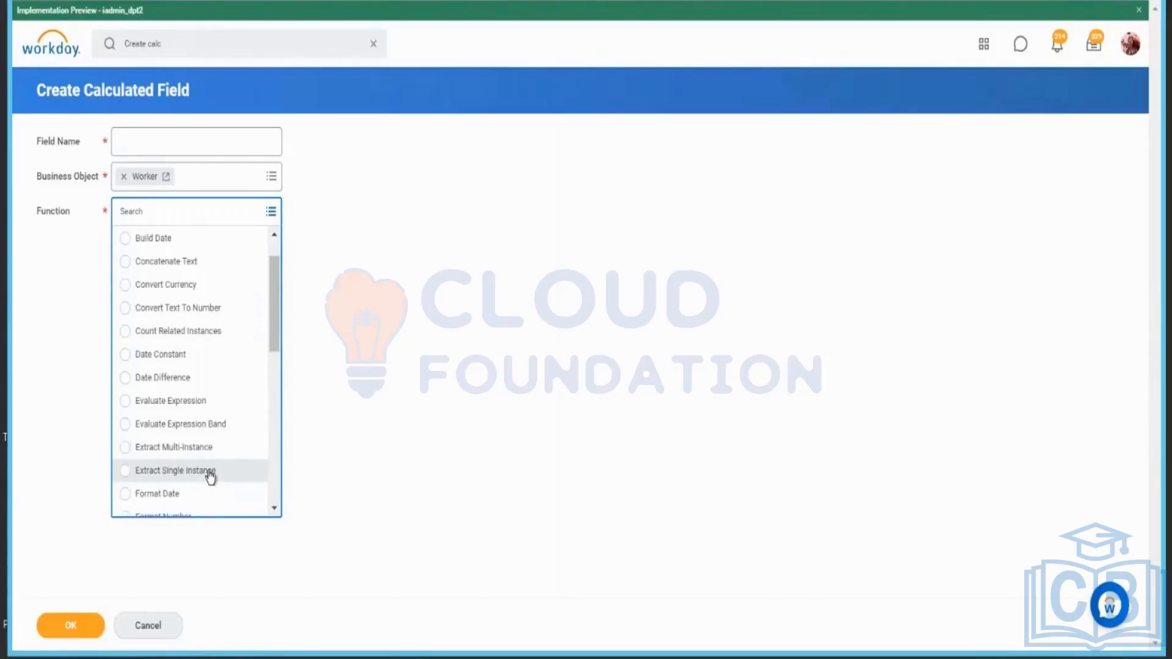
pyautogui.scroll(-5, 211, 477)
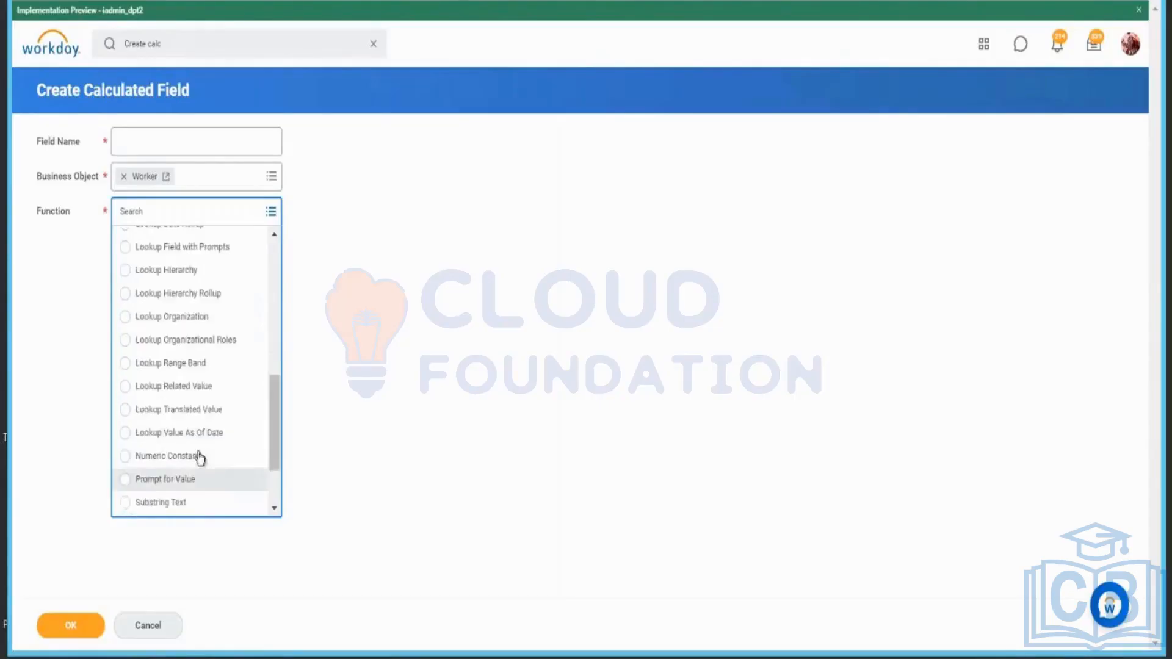
pyautogui.scroll(4, 251, 415)
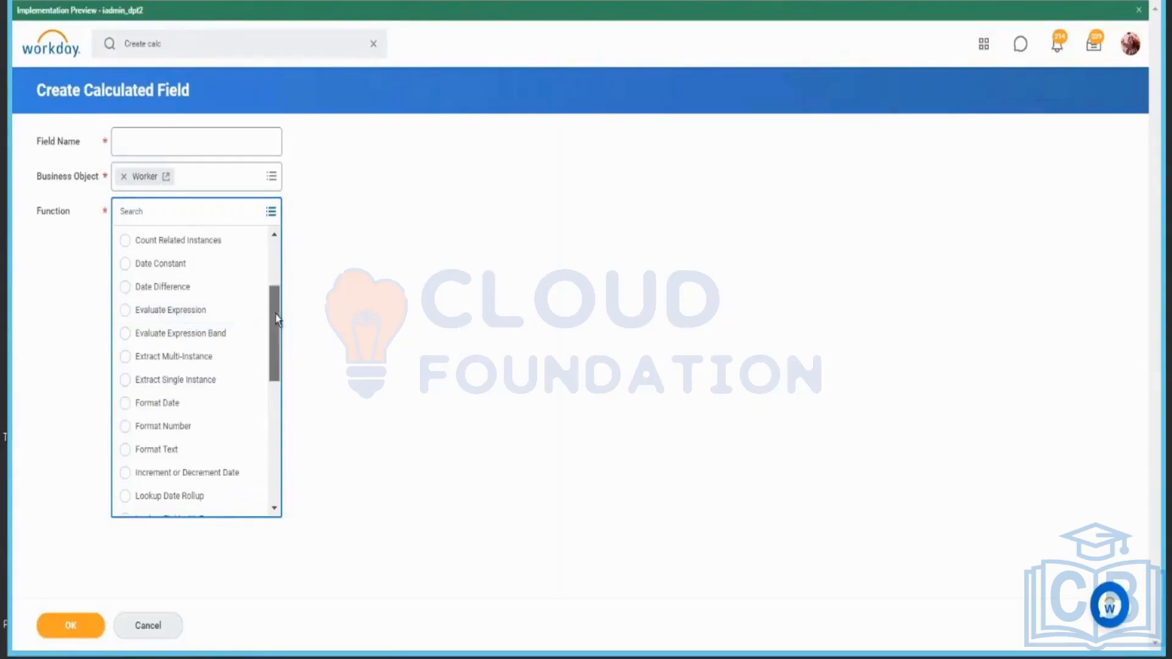
# - Scroll through the Worker calculated field's function list, including Count Related Instances and Date Constant
pyautogui.moveTo(276, 314)
pyautogui.mouseDown()
pyautogui.moveTo(277, 302)
pyautogui.moveTo(276, 316)
pyautogui.mouseUp()
pyautogui.scroll(-1, 280, 332)
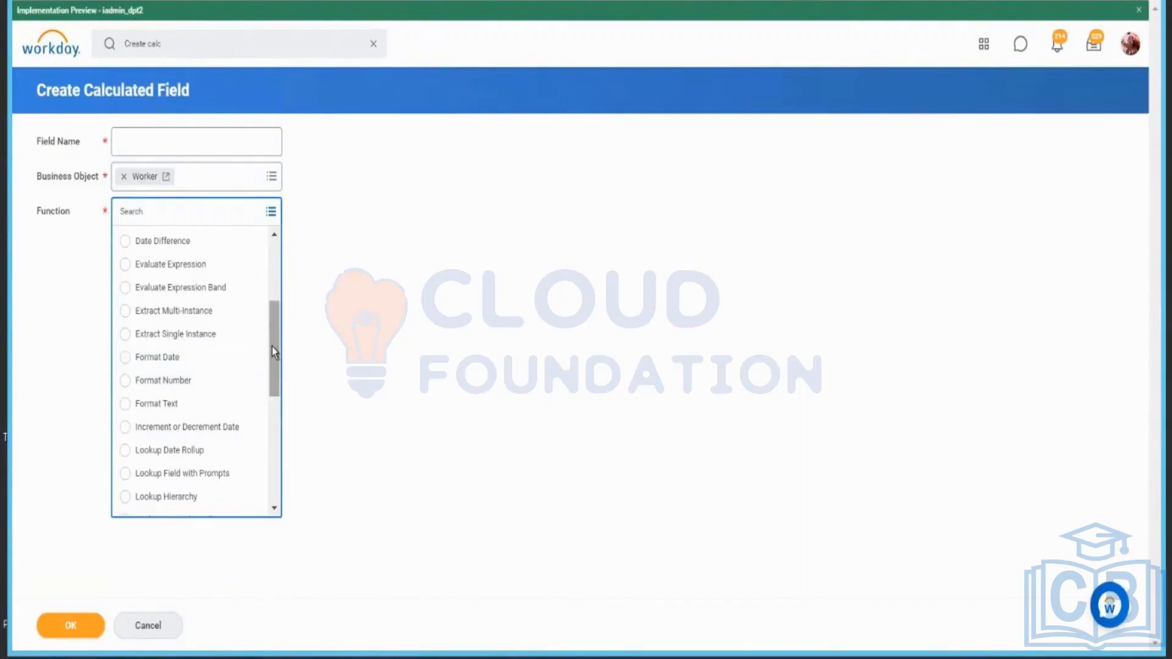
pyautogui.moveTo(271, 343); pyautogui.dragTo(278, 272)
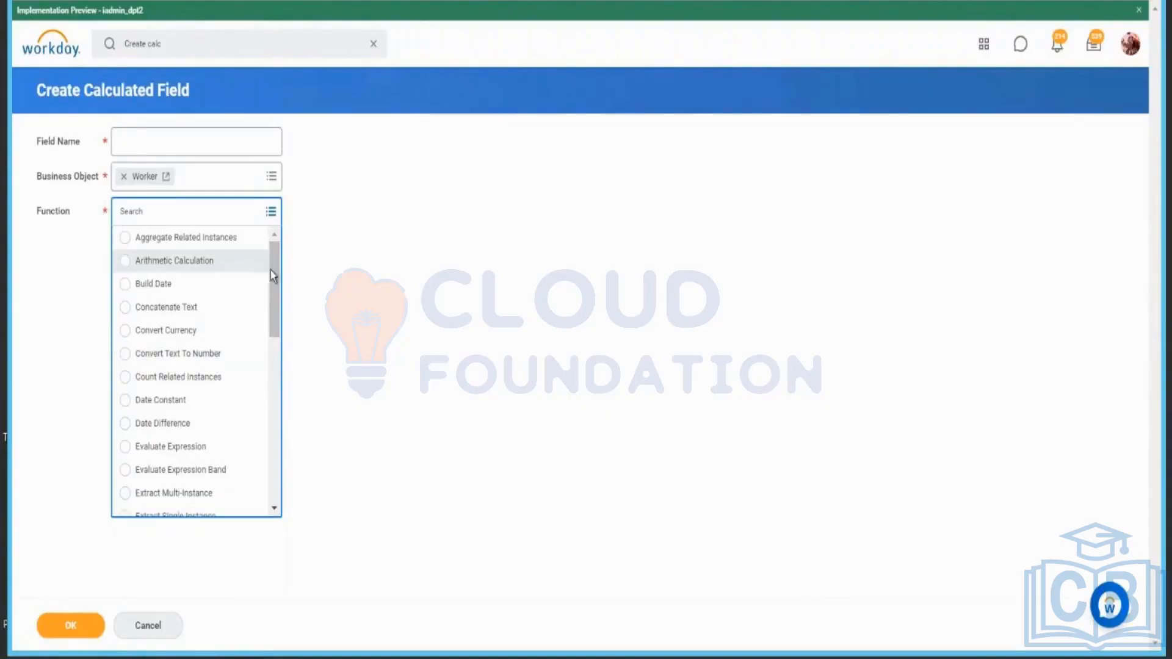
pyautogui.moveTo(272, 276); pyautogui.dragTo(274, 295)
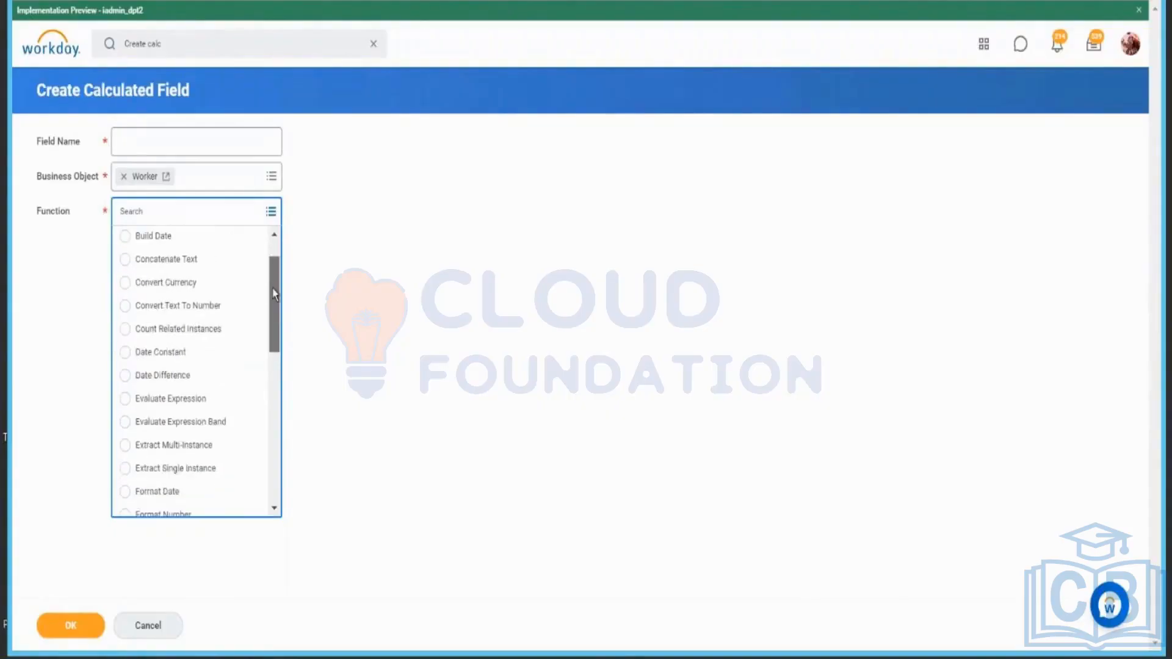
pyautogui.scroll(2, 277, 269)
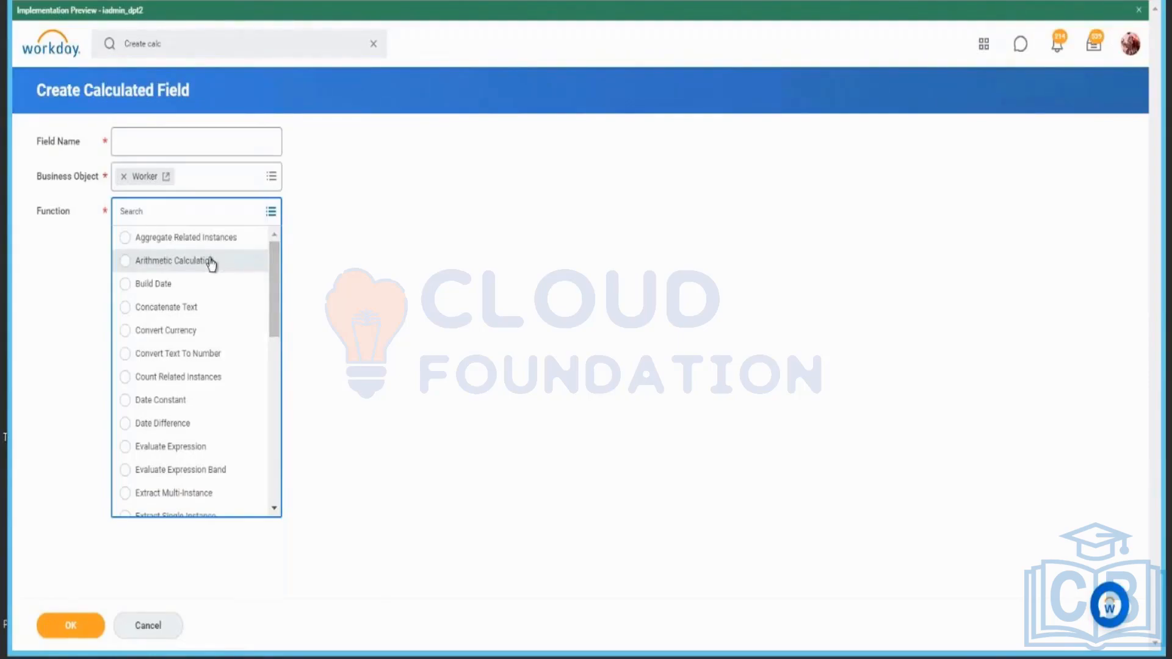
pyautogui.scroll(-2, 212, 263)
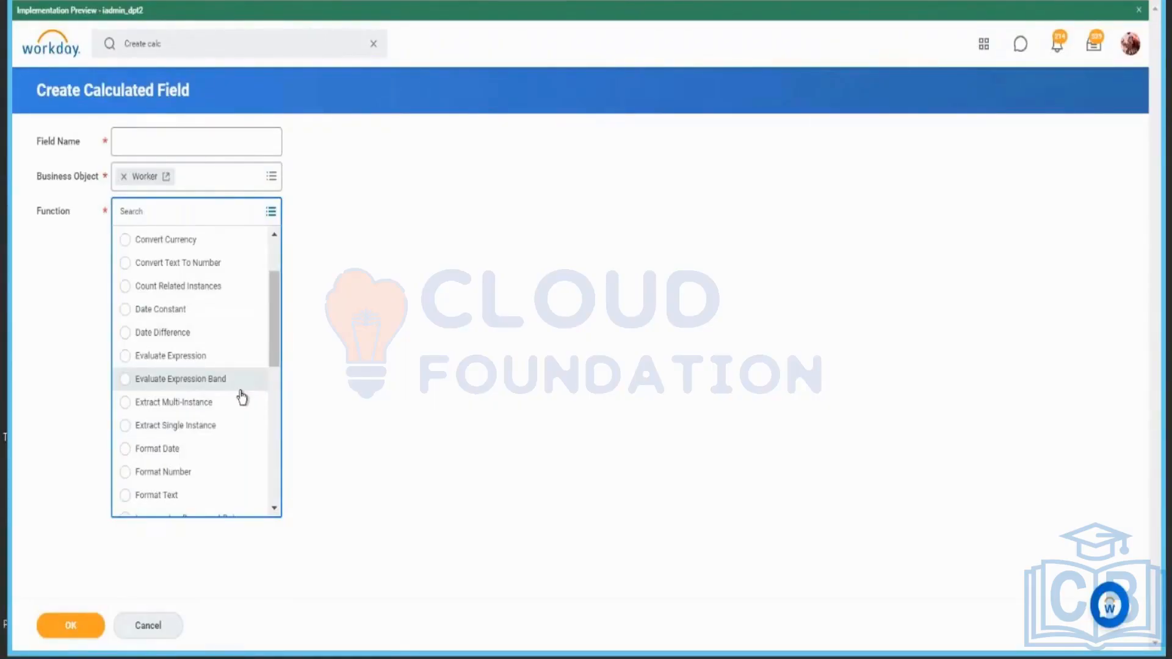
pyautogui.scroll(2, 241, 394)
pyautogui.scroll(-2, 214, 337)
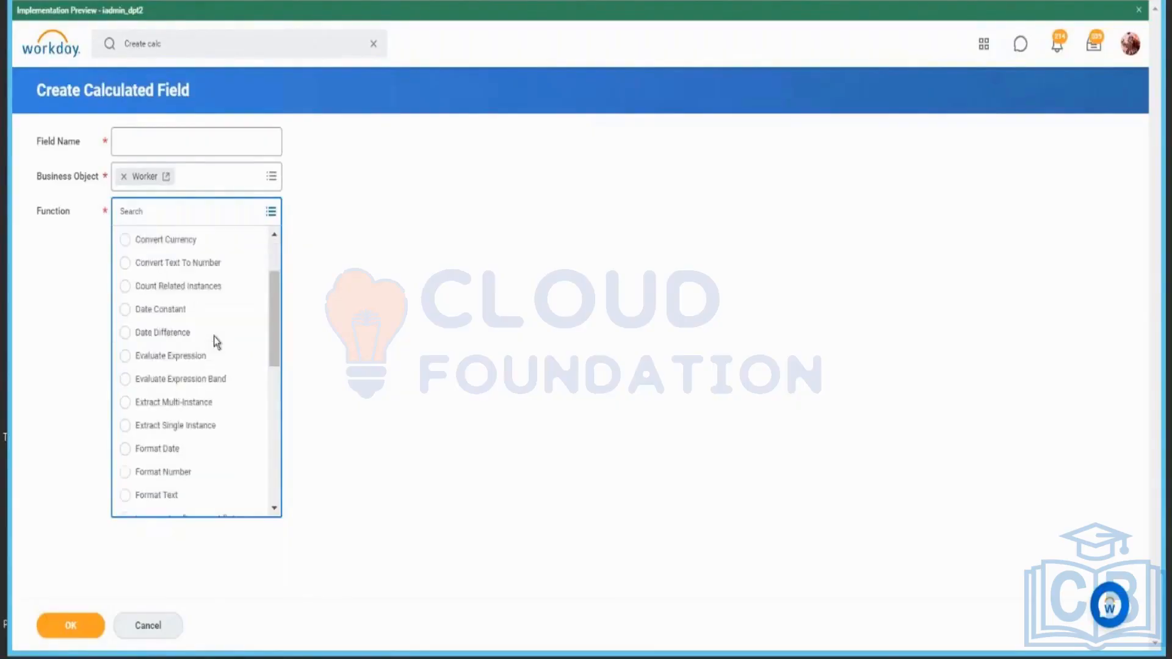
pyautogui.scroll(-2, 215, 342)
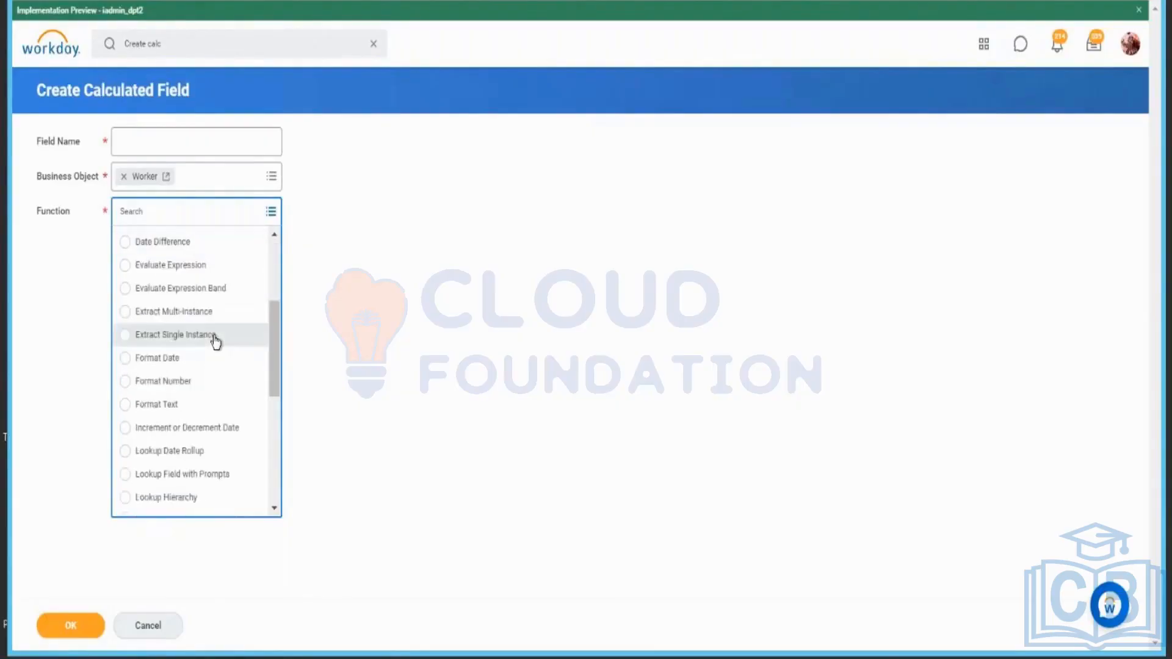
pyautogui.scroll(-5, 215, 340)
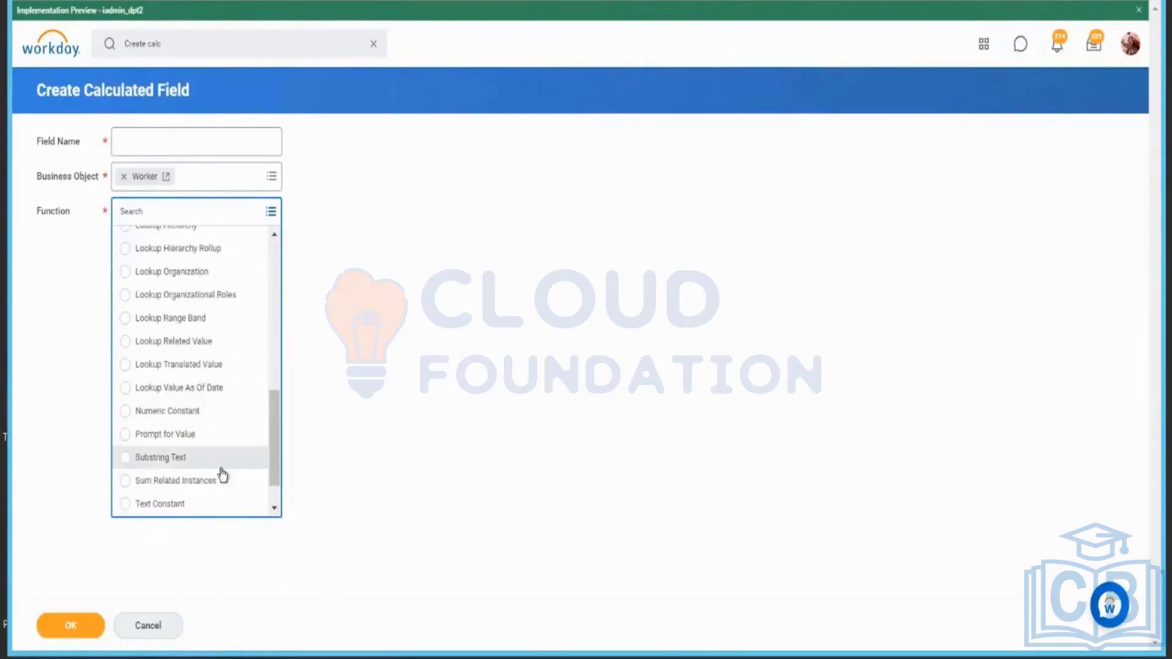
pyautogui.scroll(-1, 223, 476)
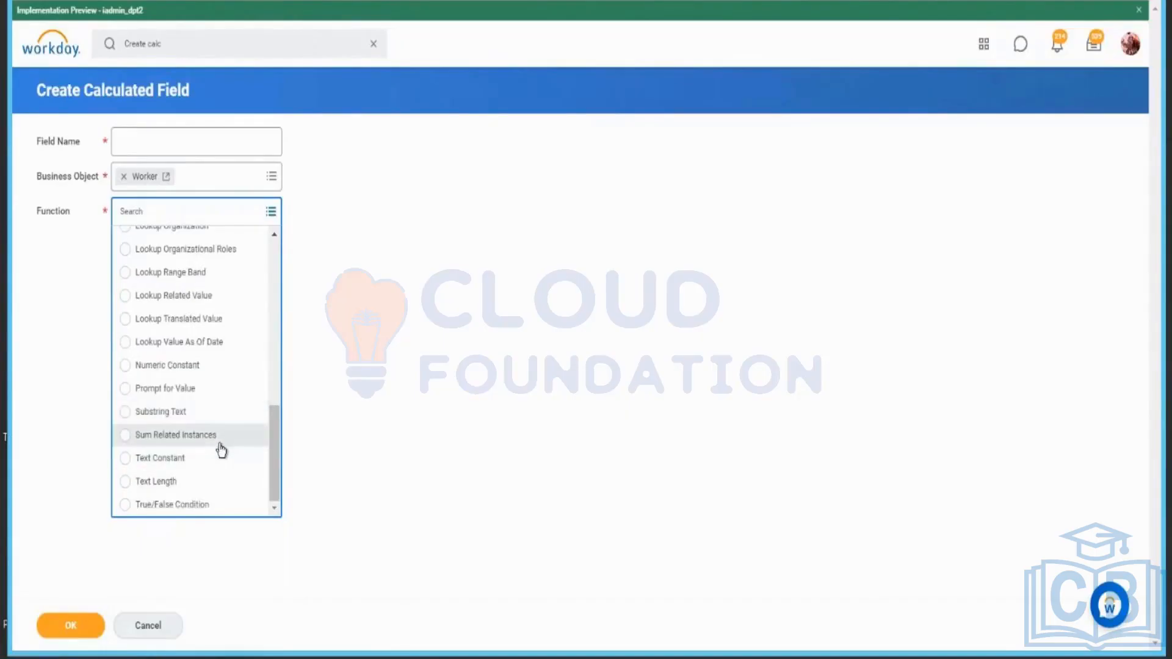
pyautogui.scroll(2, 221, 451)
pyautogui.scroll(4, 222, 450)
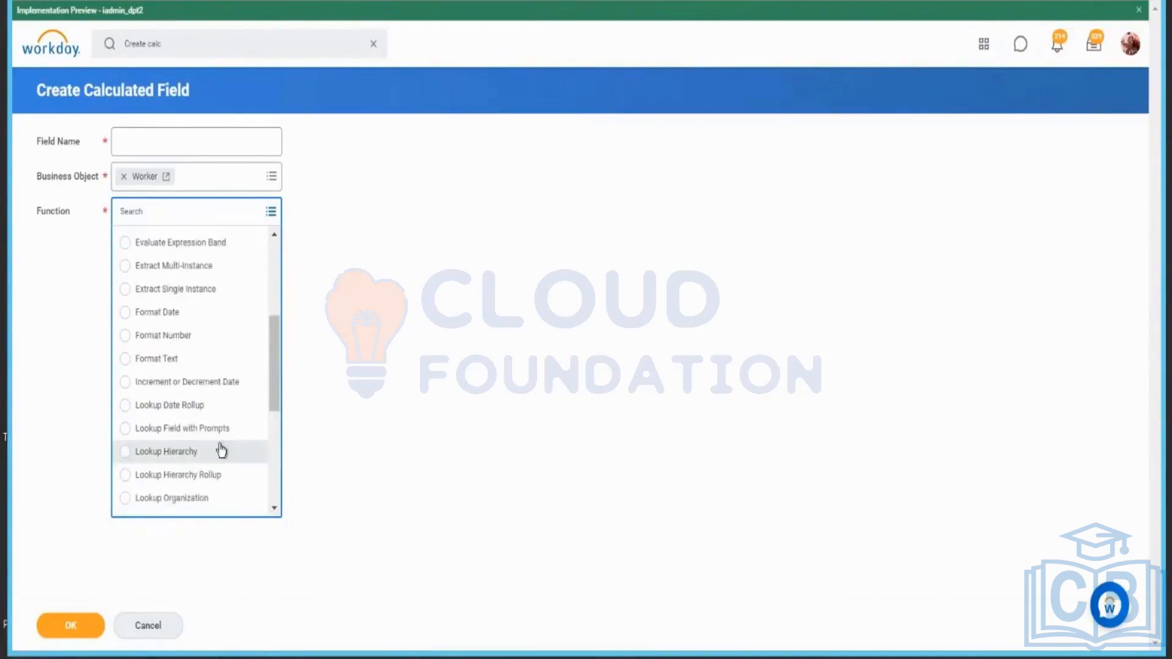
pyautogui.scroll(2, 221, 451)
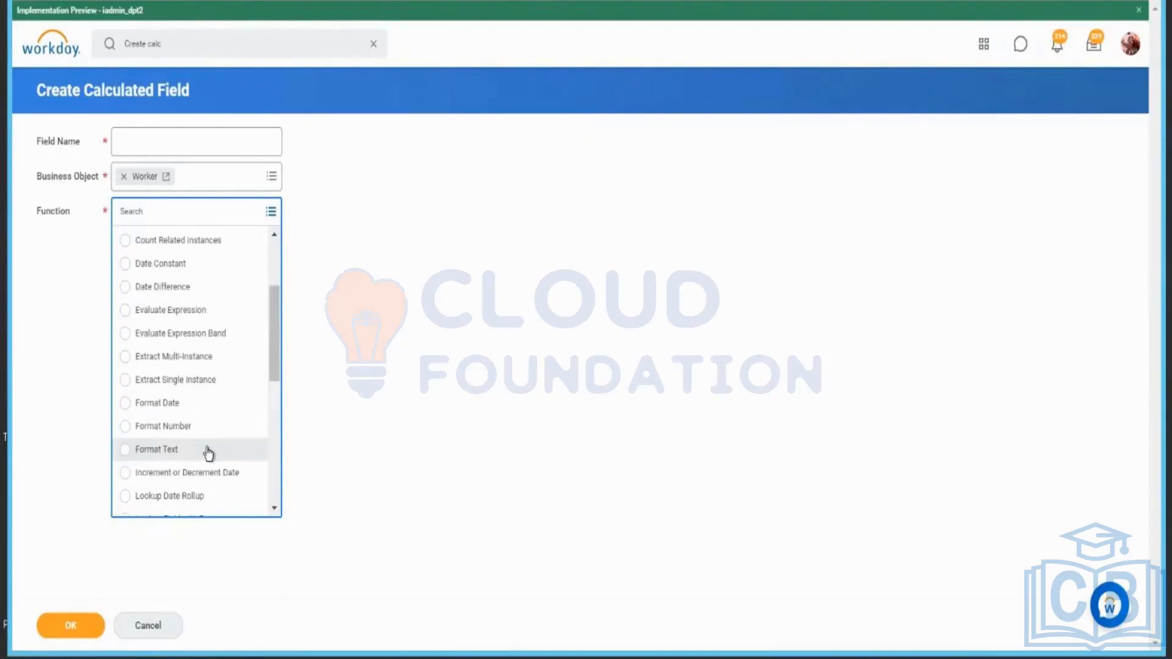
pyautogui.scroll(3, 208, 452)
pyautogui.scroll(-2, 208, 453)
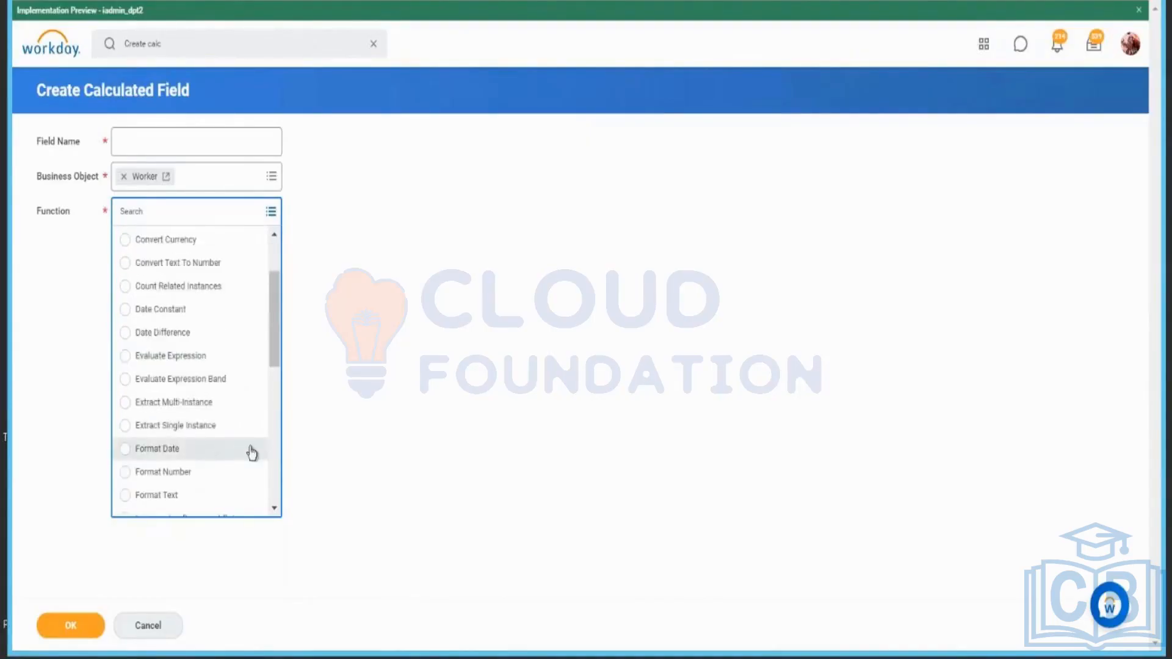
pyautogui.scroll(2, 242, 435)
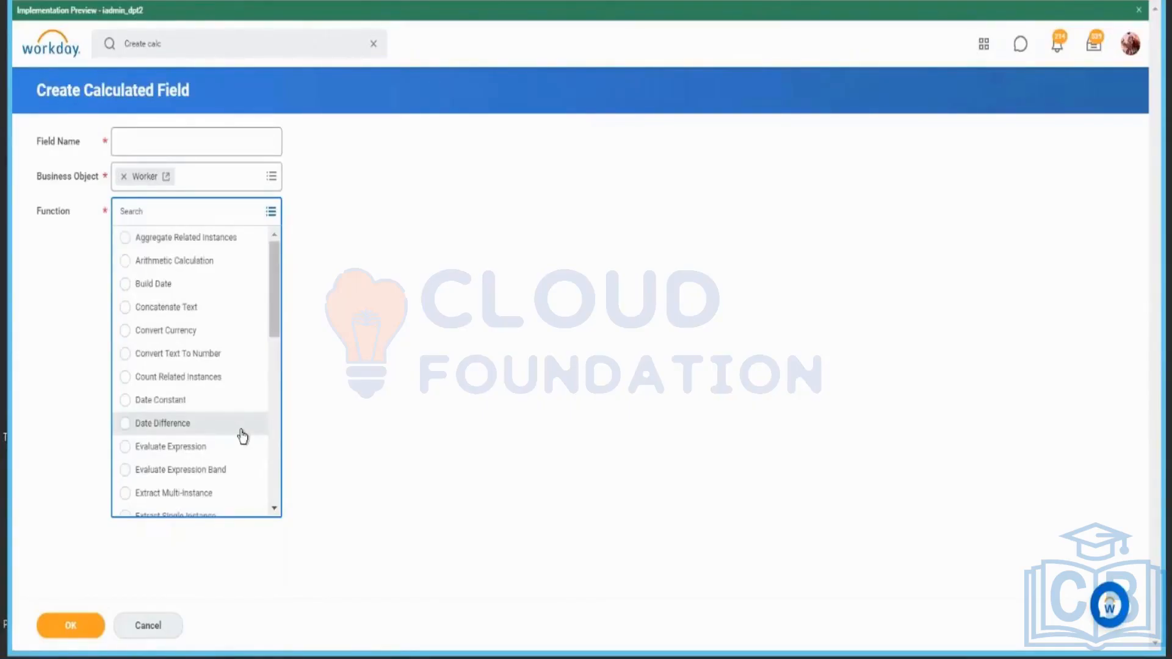
pyautogui.scroll(-8, 242, 436)
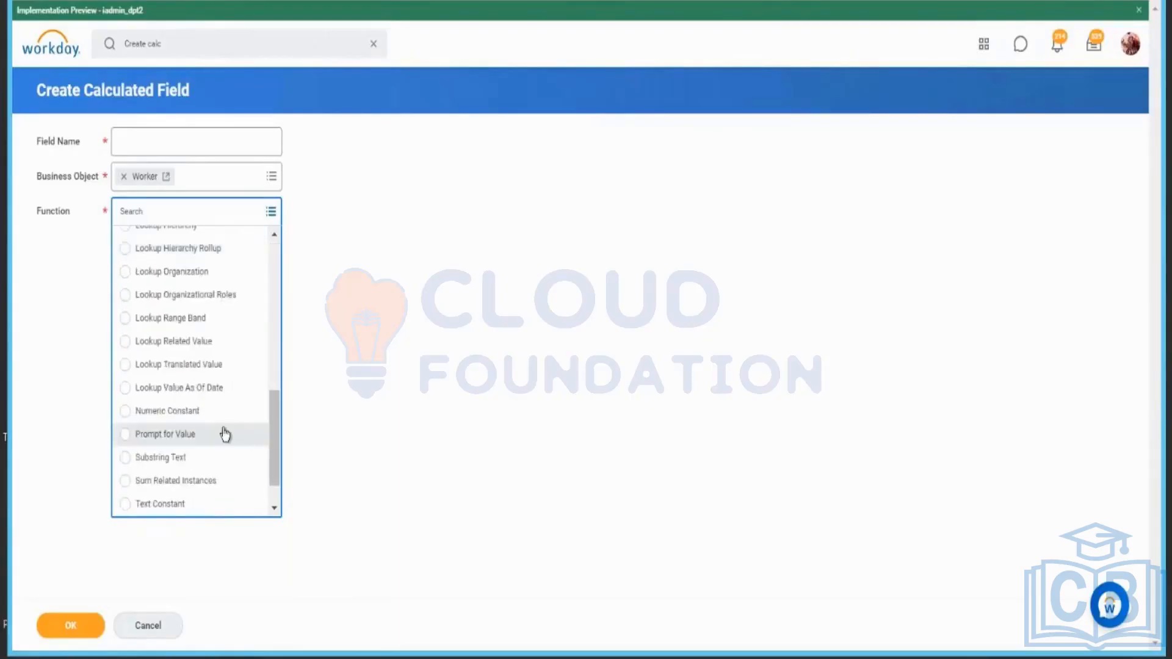
pyautogui.scroll(-1, 214, 434)
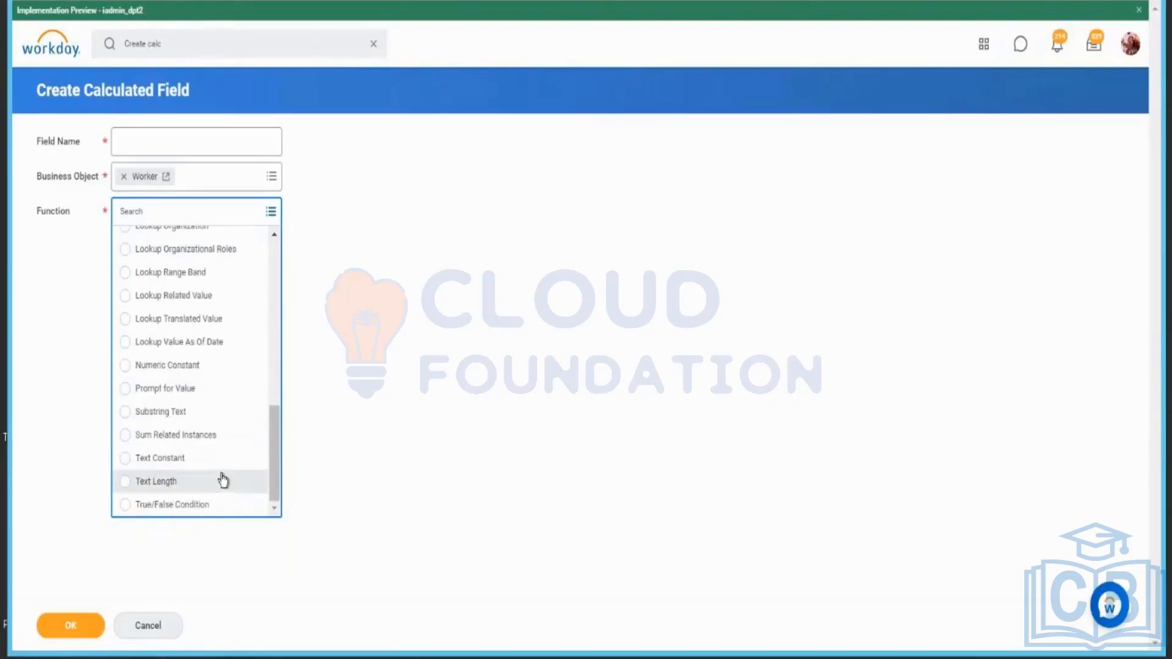
pyautogui.scroll(3, 223, 480)
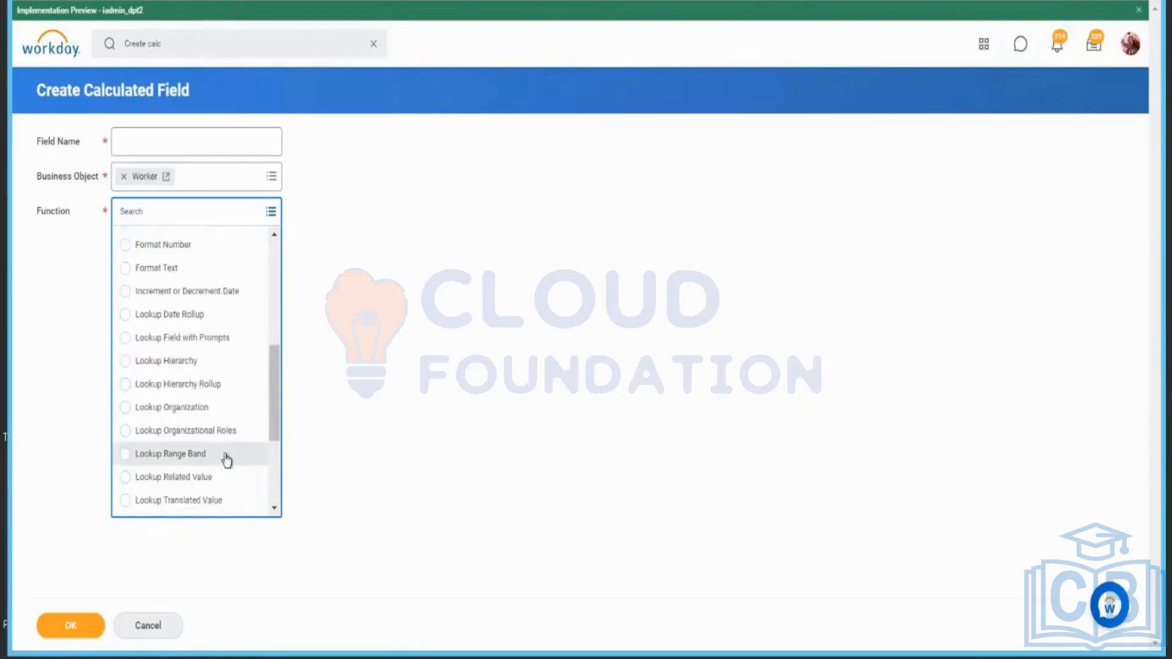
pyautogui.scroll(3, 230, 455)
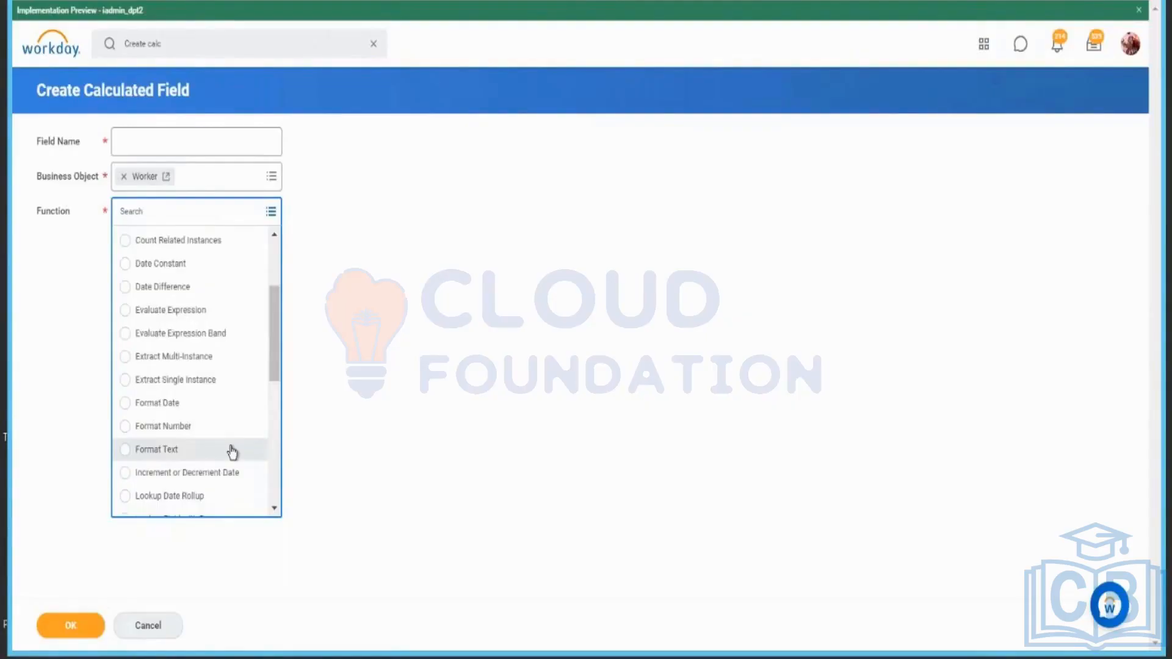
pyautogui.scroll(2, 232, 452)
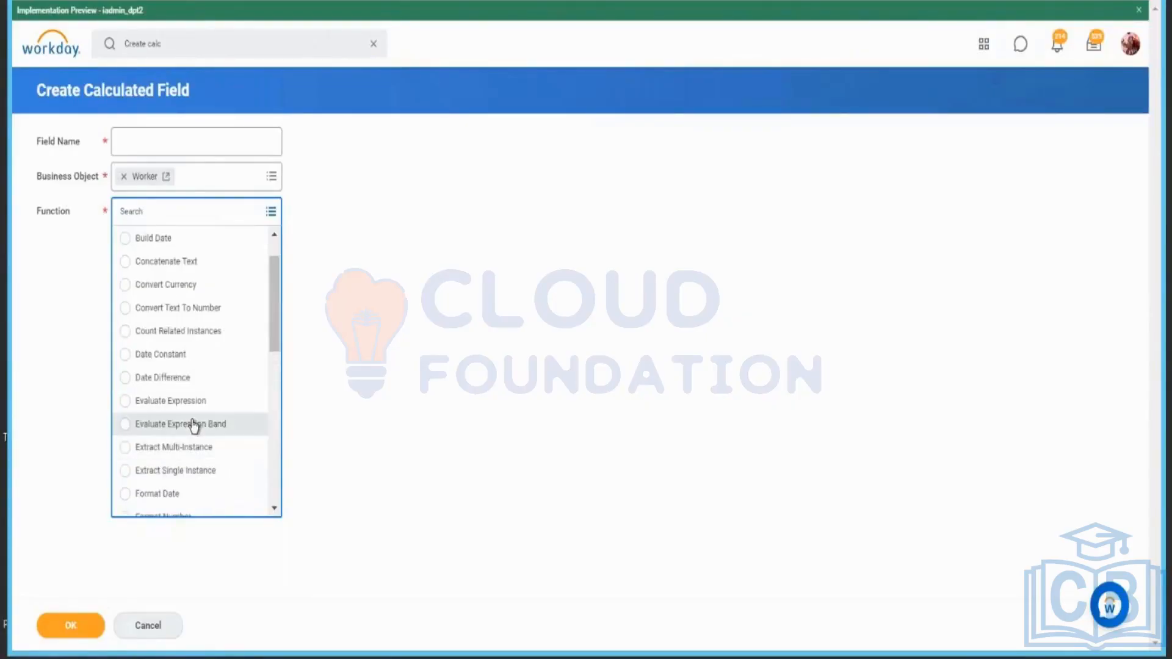
pyautogui.scroll(1, 249, 415)
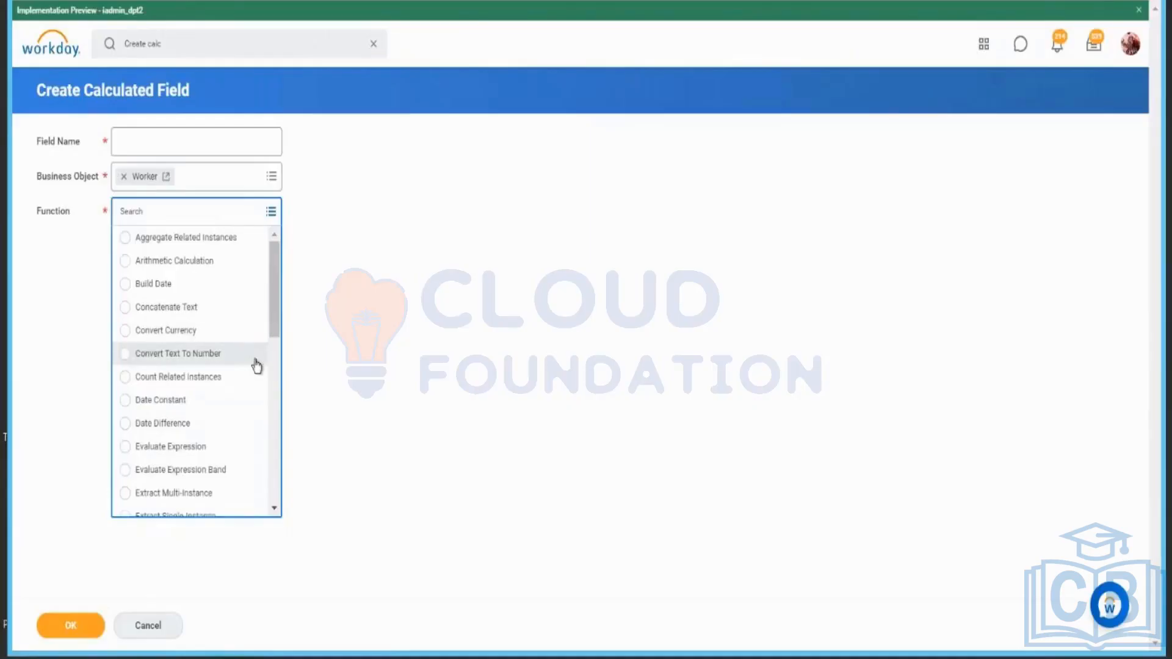
pyautogui.scroll(-5, 257, 365)
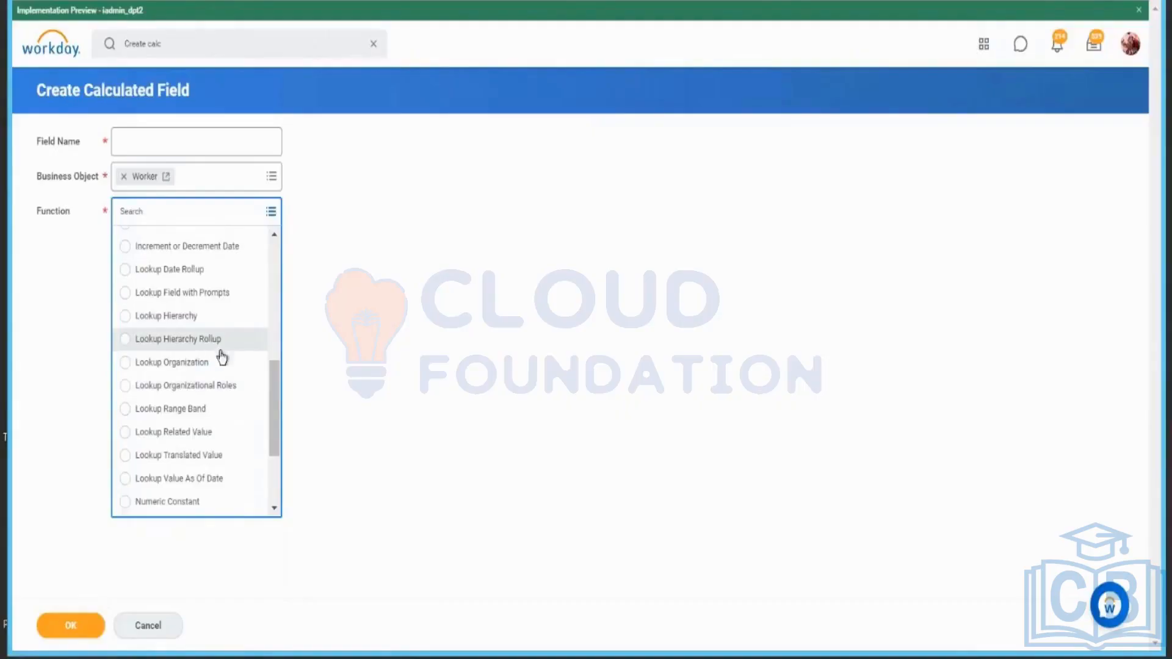
# - Scroll up and down through the calculation function list once more
pyautogui.moveTo(278, 394); pyautogui.dragTo(278, 408)
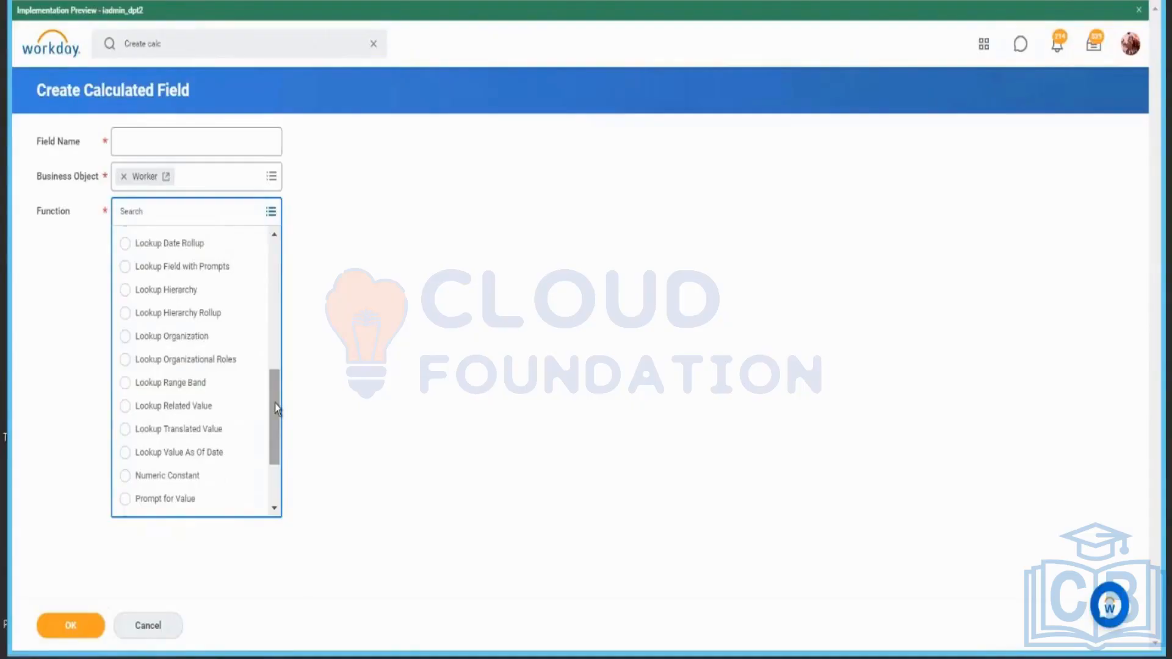
pyautogui.scroll(-3, 275, 403)
pyautogui.scroll(15, 275, 403)
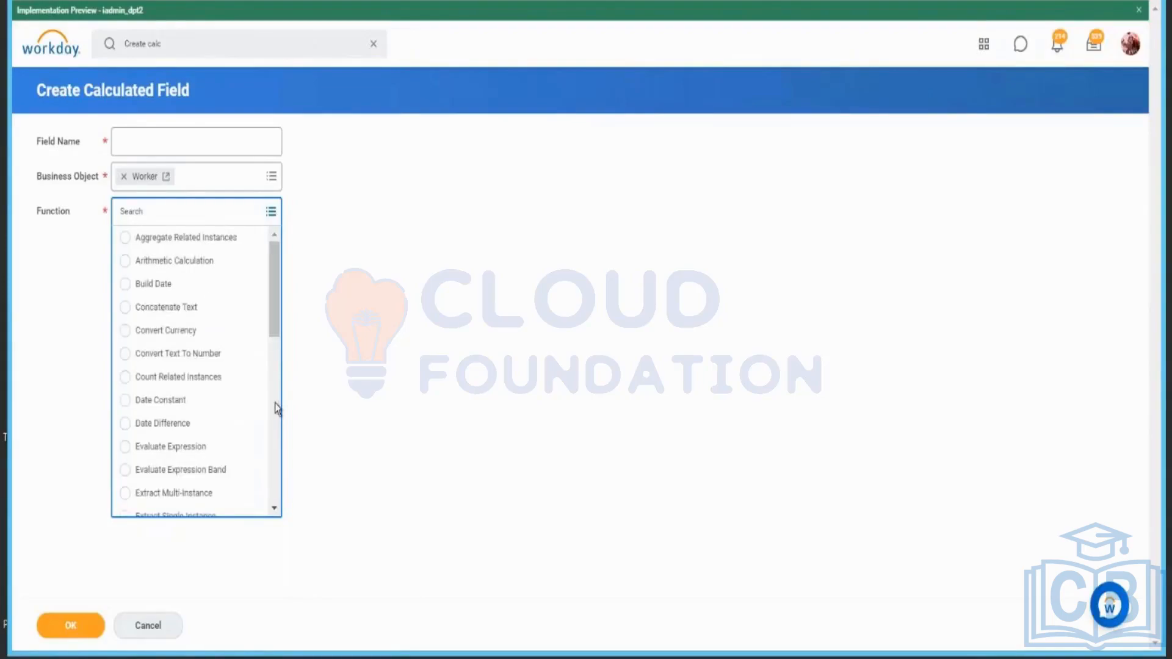
pyautogui.scroll(-10, 275, 403)
pyautogui.scroll(10, 275, 403)
pyautogui.scroll(-2, 275, 403)
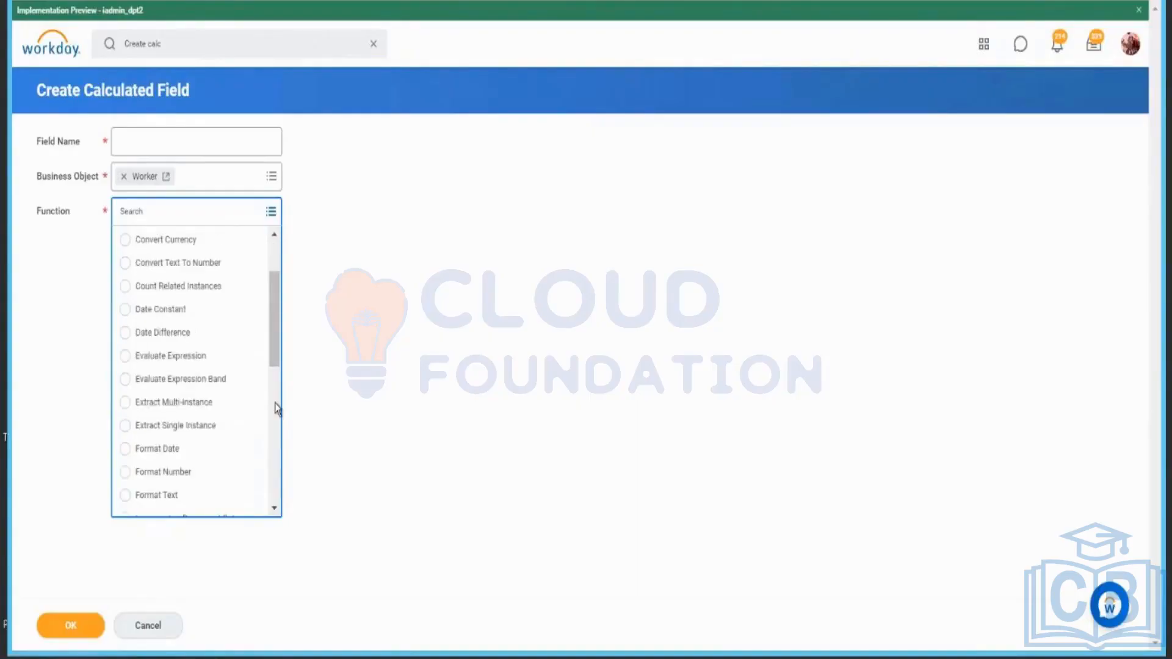
pyautogui.scroll(-8, 275, 403)
pyautogui.scroll(5, 273, 308)
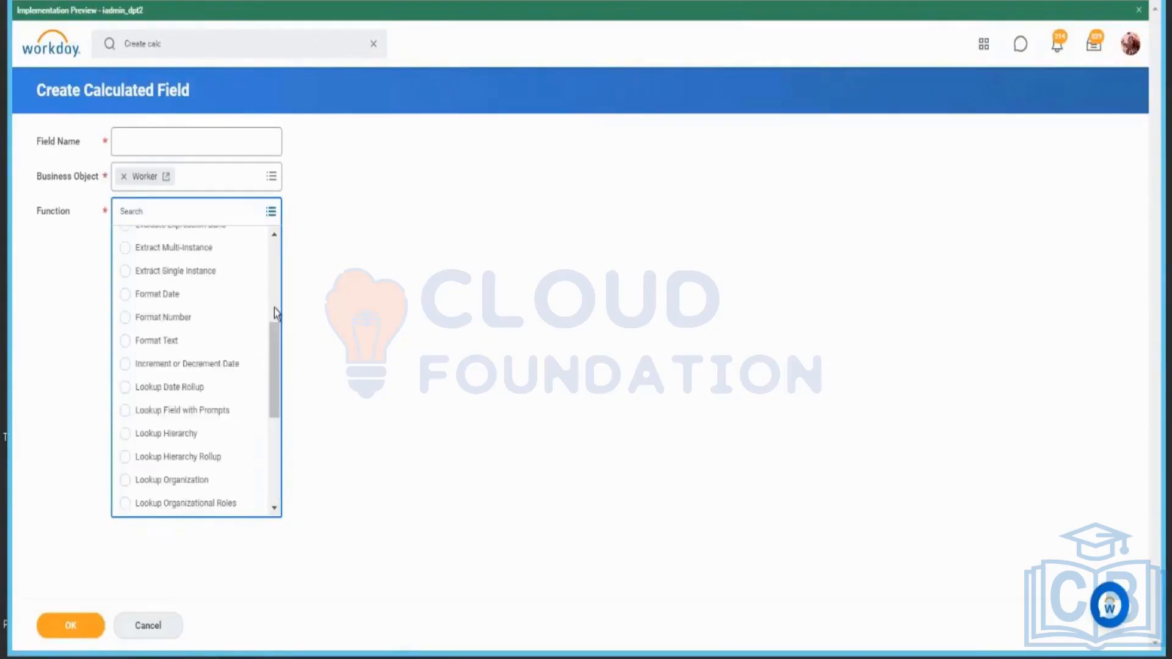
# - Close the function list, leaving the Function field empty
pyautogui.click(283, 243)
pyautogui.click(274, 215)
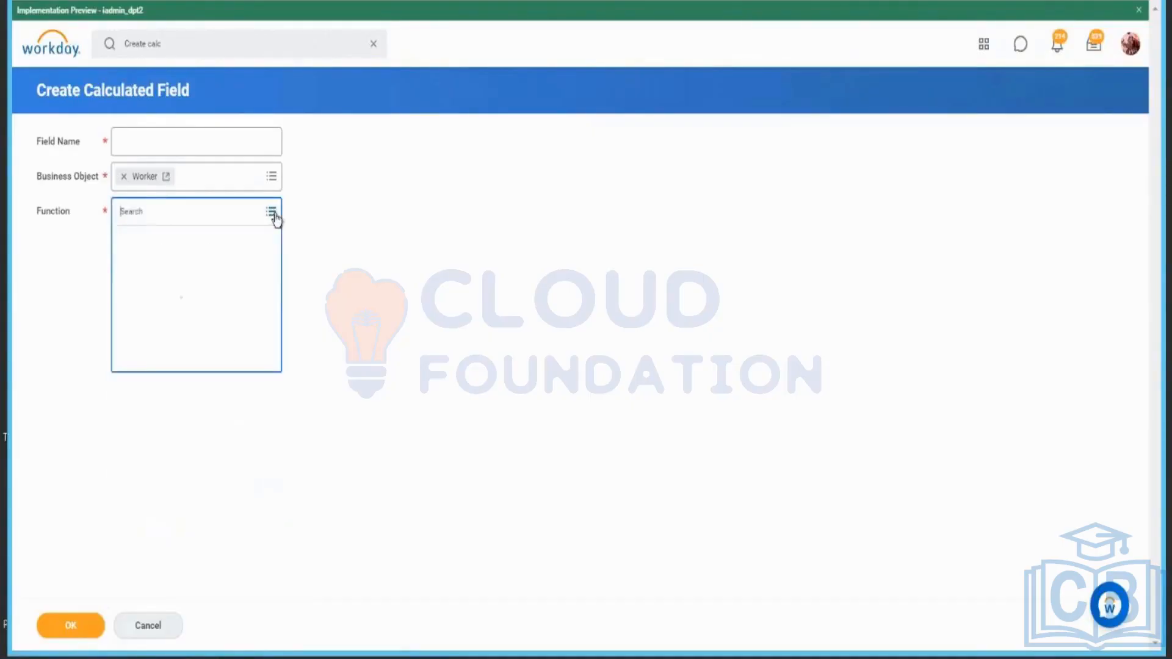
pyautogui.click(504, 244)
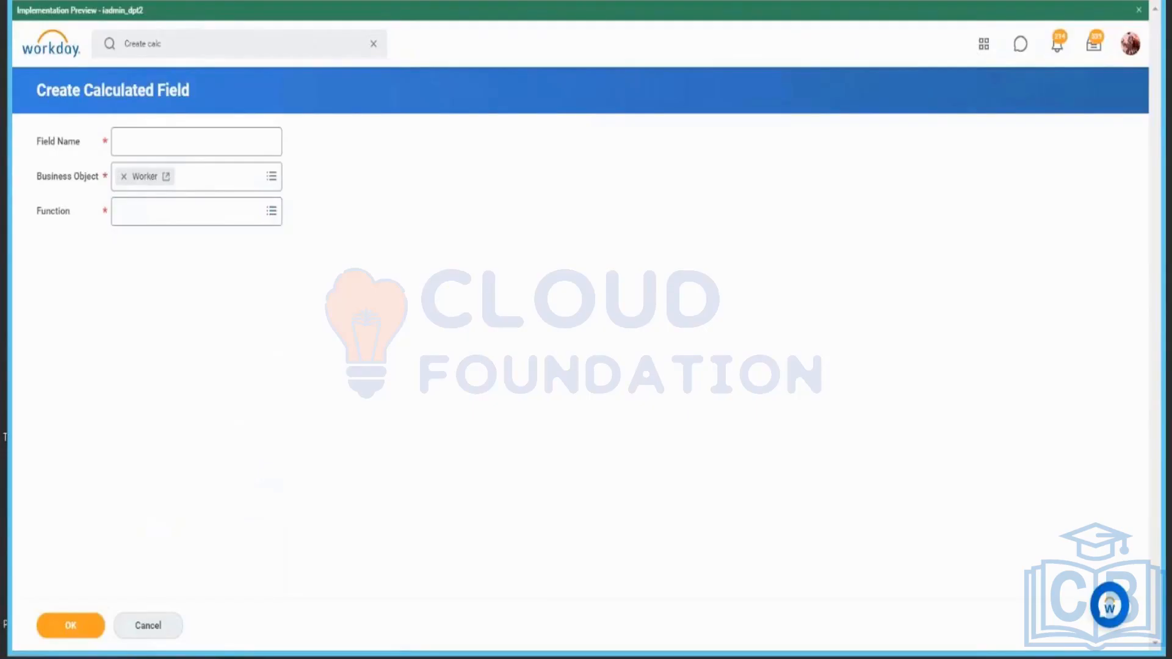